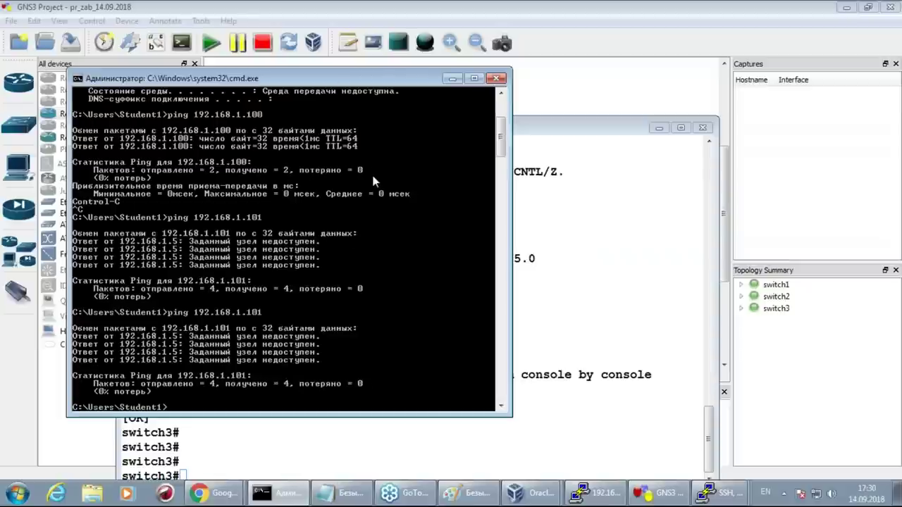
Rerun ping 192.168.1.101 in Command Prompt, then bring up the switch1 console.
key("Up")
key("Return")
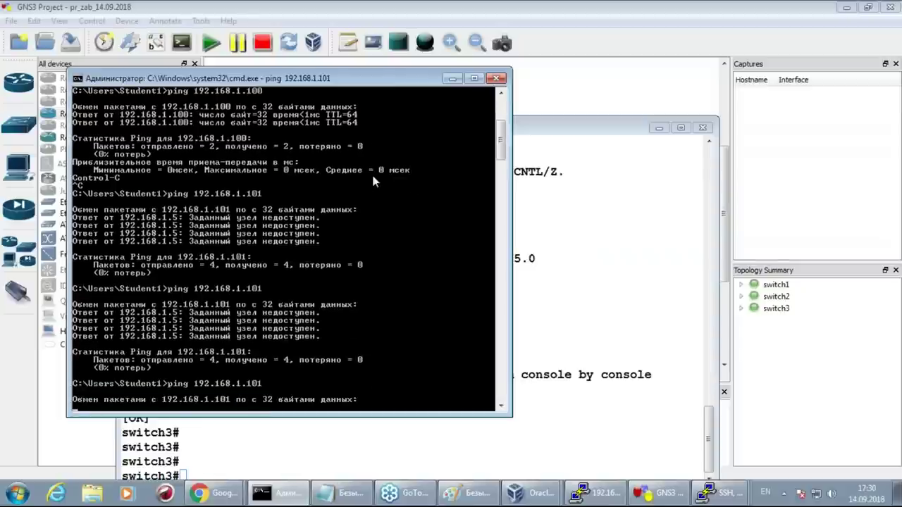
left_click(592, 493)
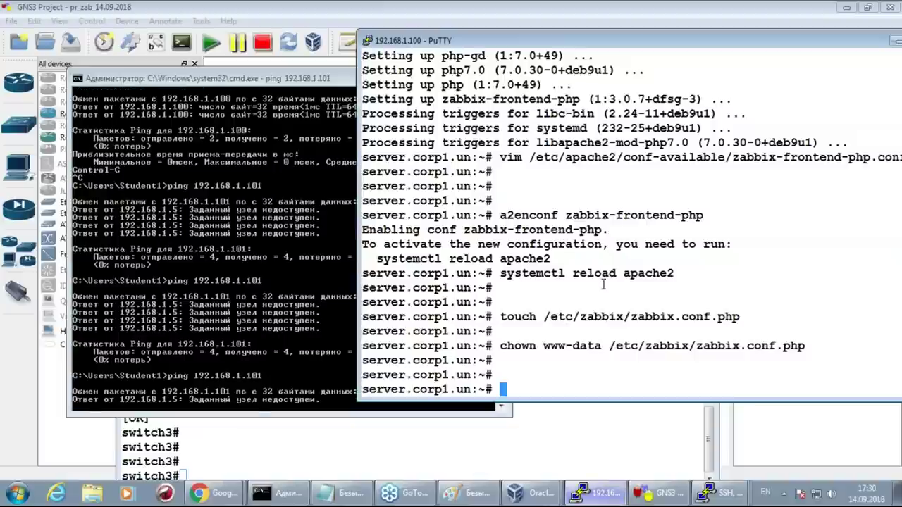
left_click(717, 492)
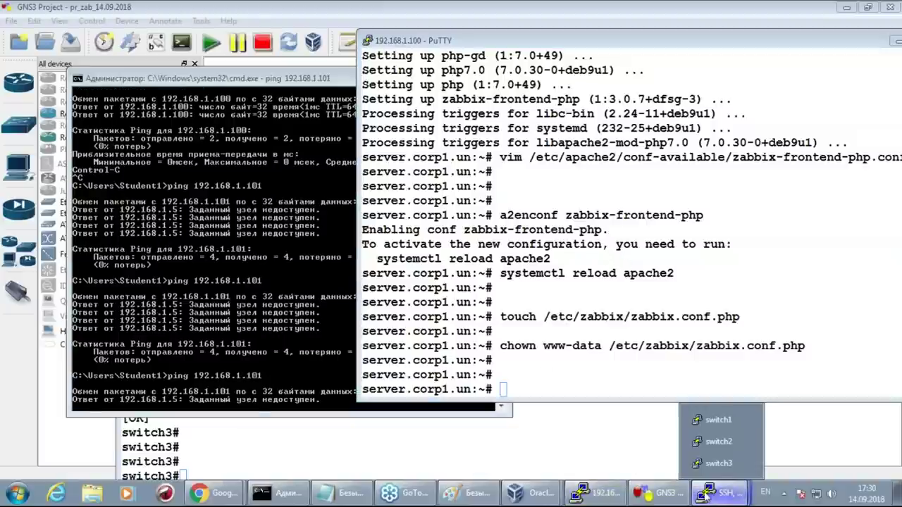
left_click(719, 420)
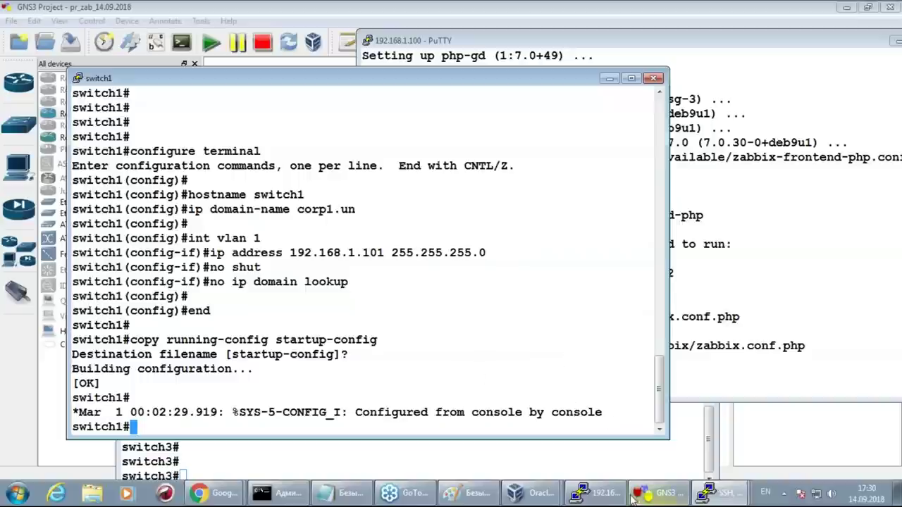
Mark up the GNS part of the Paint sketch, undo it, minimize Paint and return to GNS3.
left_click(455, 497)
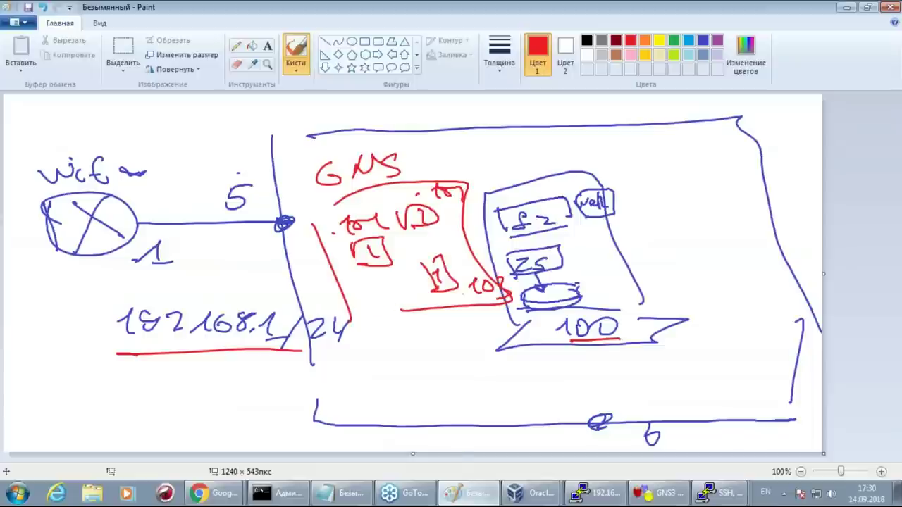
mouse_move(412, 192)
left_mouse_down()
mouse_move(351, 199)
mouse_move(479, 313)
mouse_move(421, 190)
left_mouse_up()
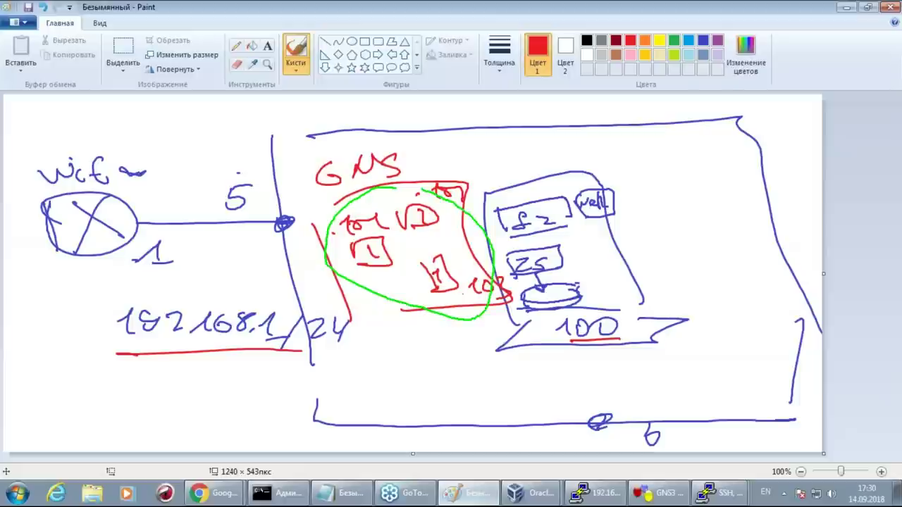
key("ctrl+z")
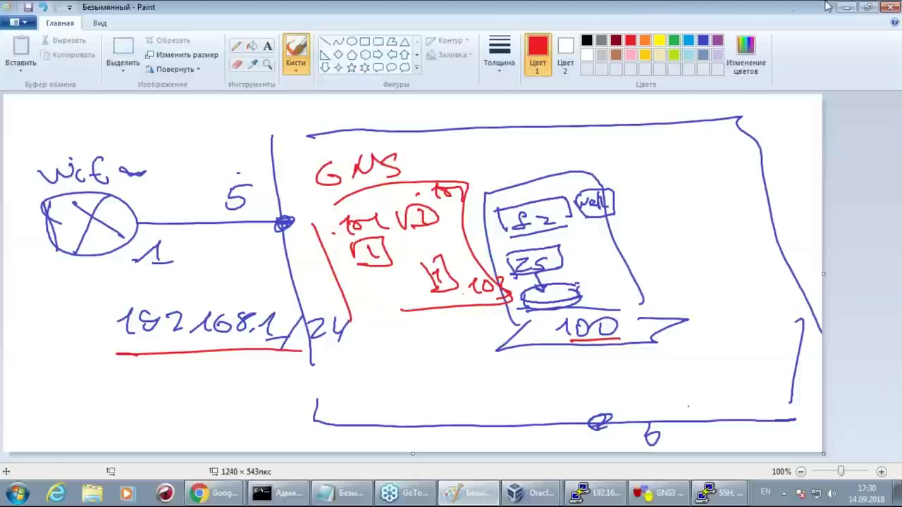
left_click(846, 9)
left_click(103, 7)
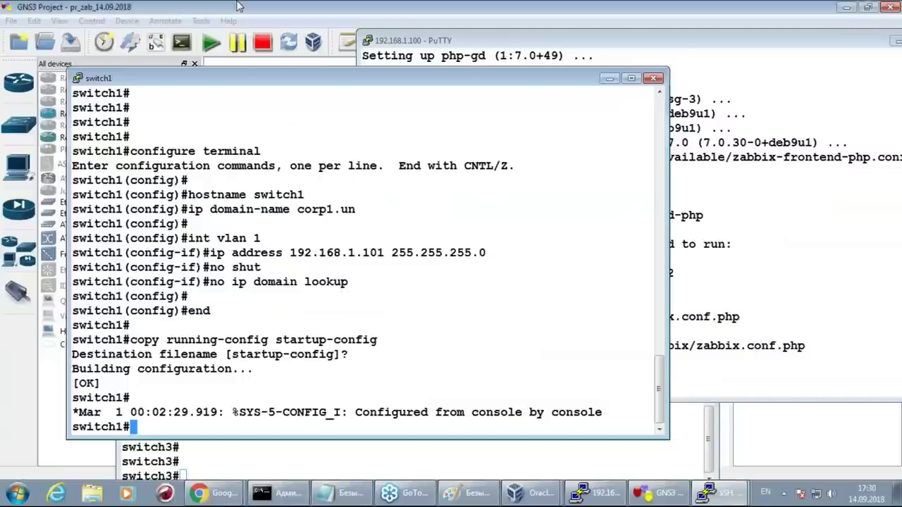
Rearrange the switches, place cloud C1 and add the local adapter as a generic Ethernet NIO.
left_click_drag(524, 233, 558, 214)
left_click_drag(344, 234, 372, 230)
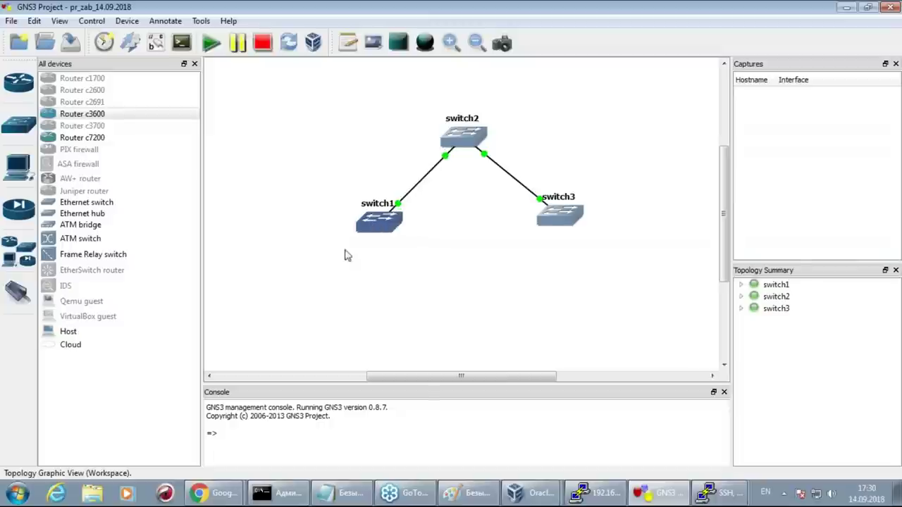
left_click_drag(65, 345, 465, 287)
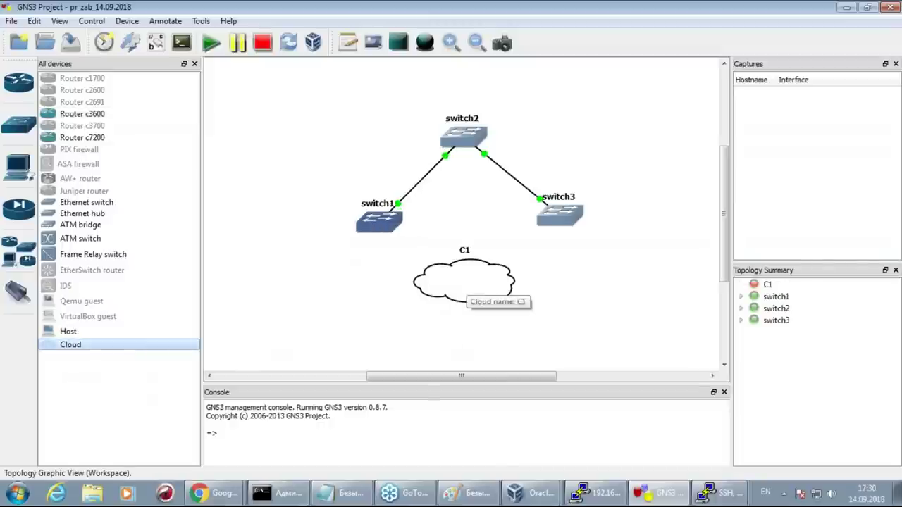
right_click(465, 283)
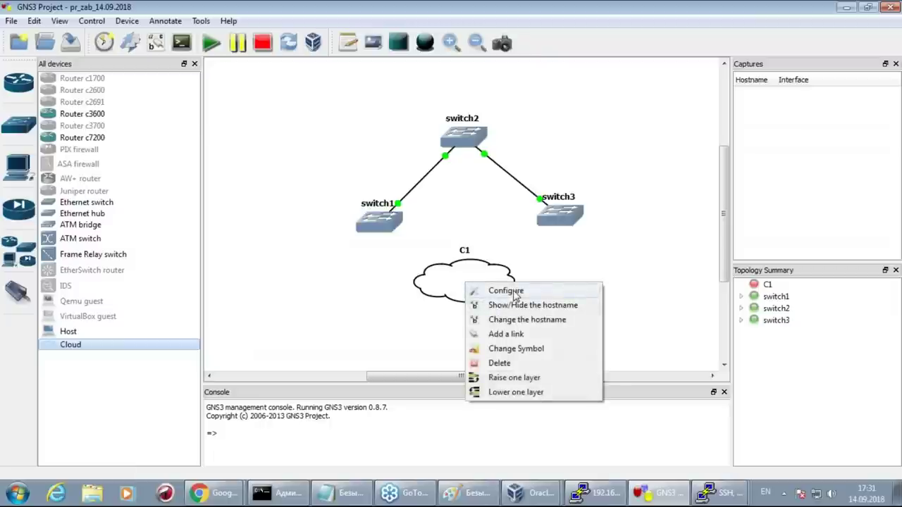
left_click(513, 291)
left_click(265, 109)
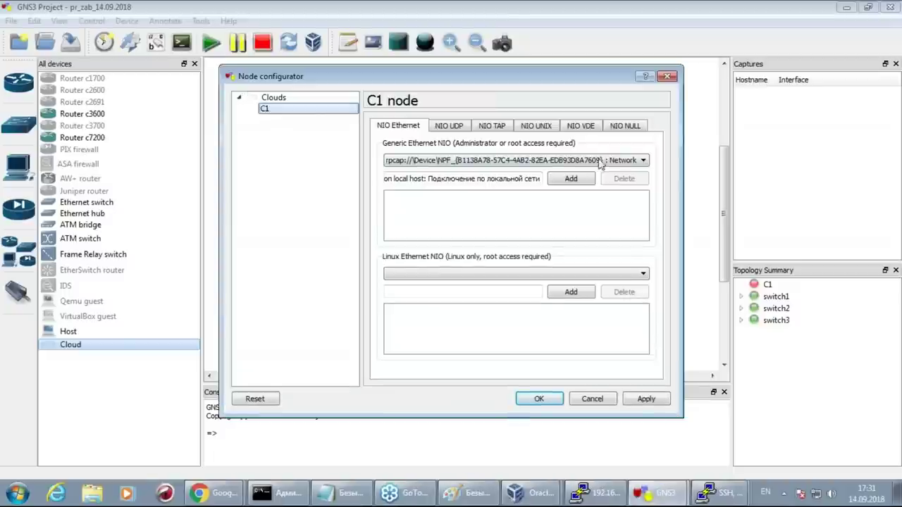
left_click(567, 162)
left_click(551, 172)
left_click(568, 179)
left_click(512, 198)
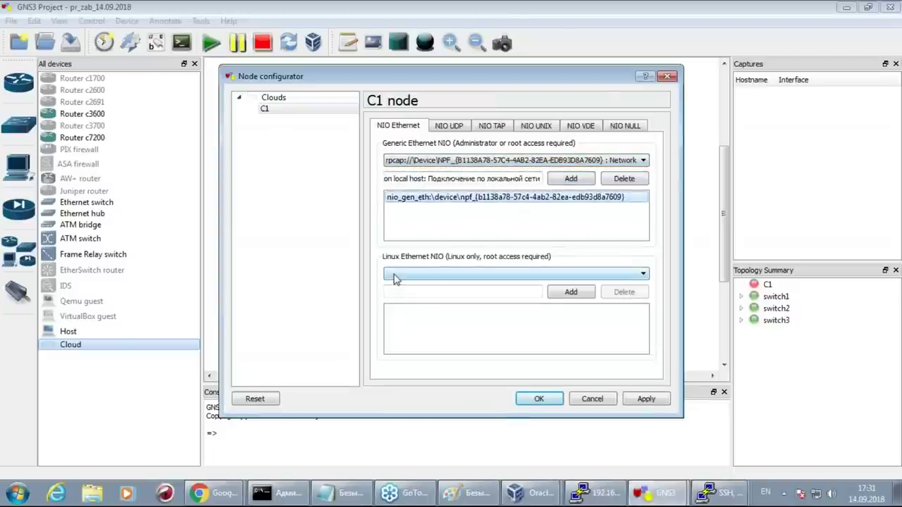
Check the local area connection in Network Connections, then confirm C1's adapter settings.
right_click(807, 494)
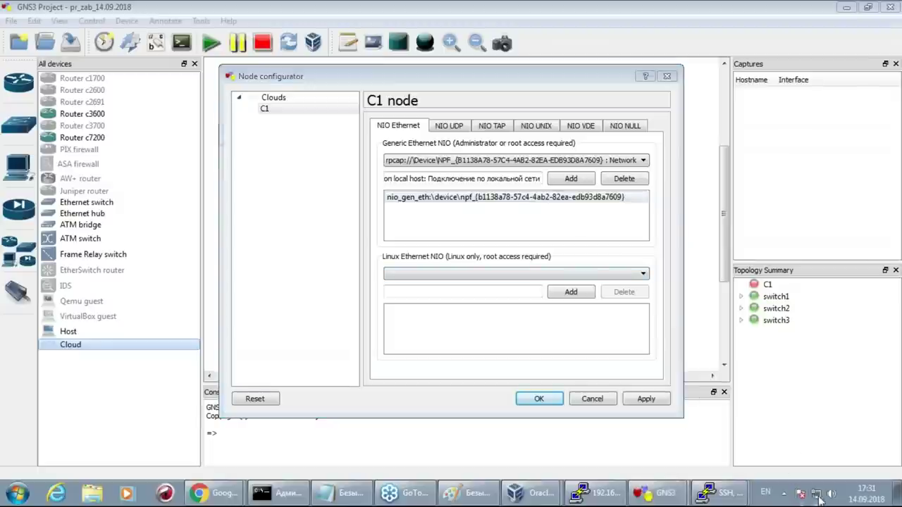
left_click(790, 487)
left_click(307, 150)
left_click(451, 134)
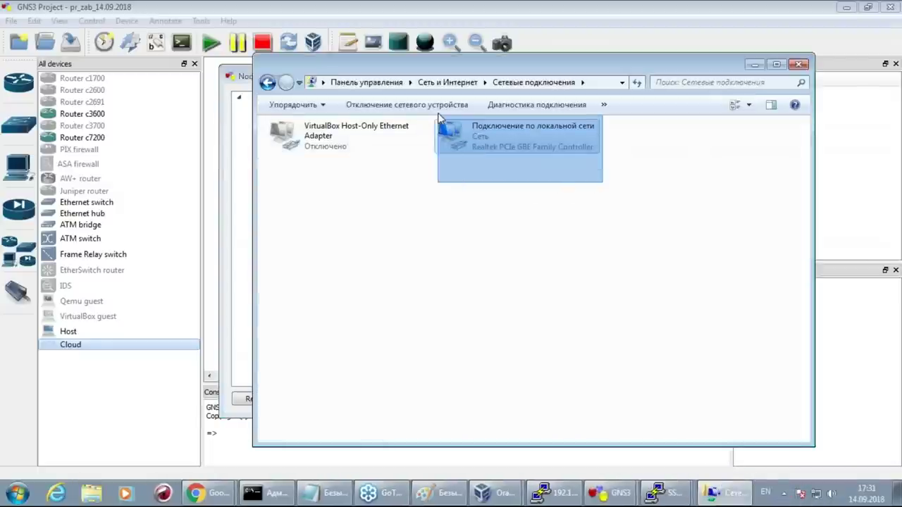
left_click(753, 64)
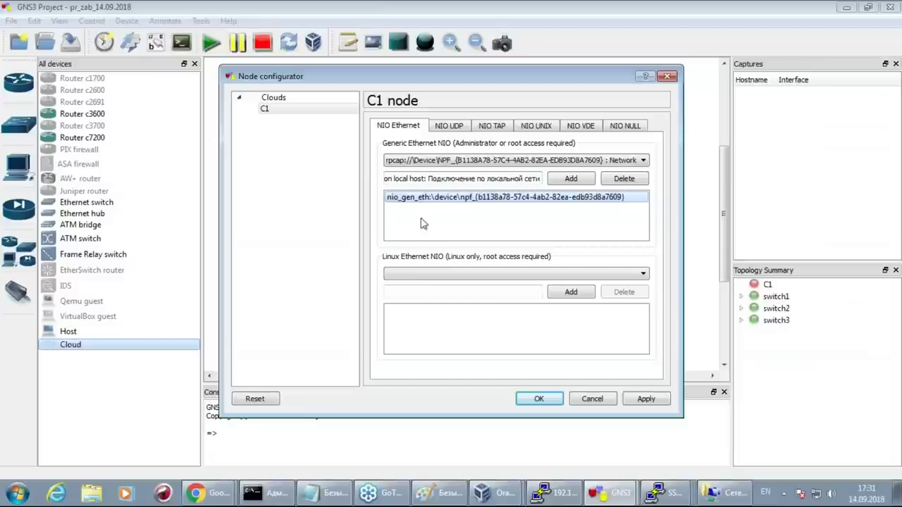
left_click(535, 401)
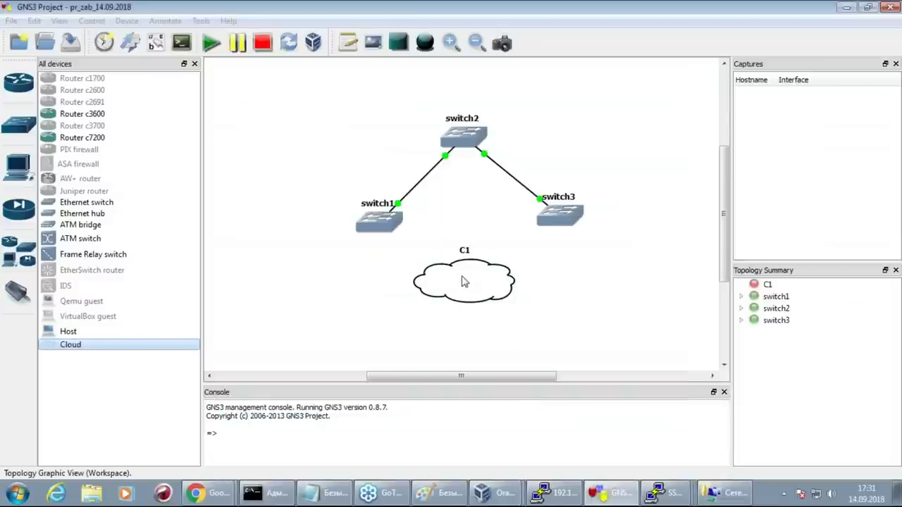
Link switch1 port f0/8 to C1's nio_gen_eth interface and nudge the cloud left.
left_click(8, 295)
left_click(375, 222)
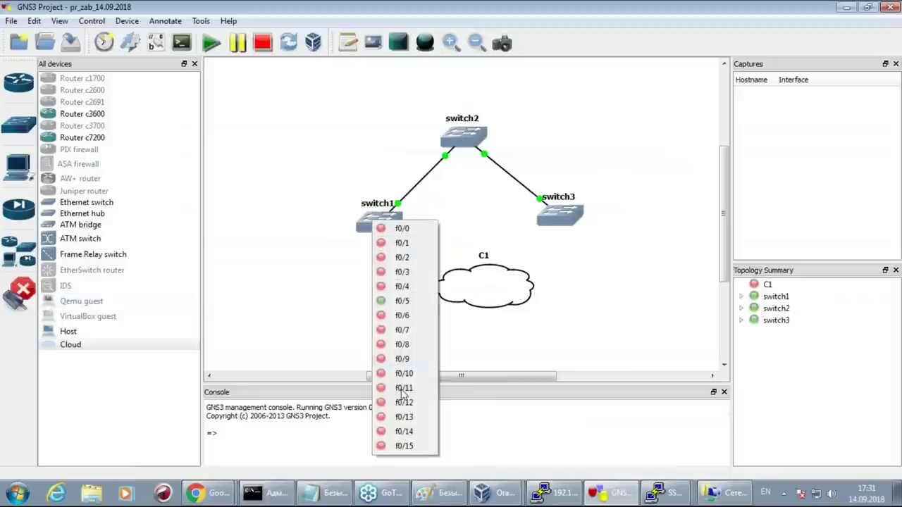
left_click(389, 351)
left_click(487, 288)
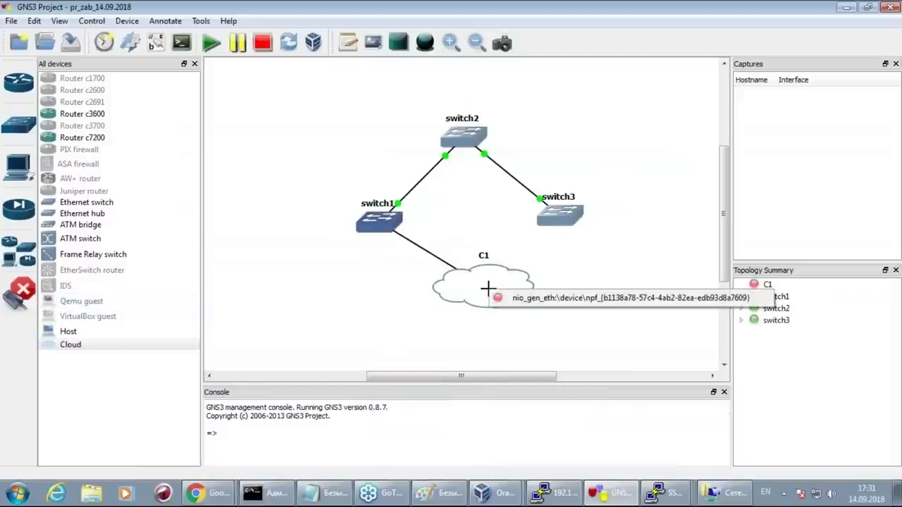
left_click(575, 303)
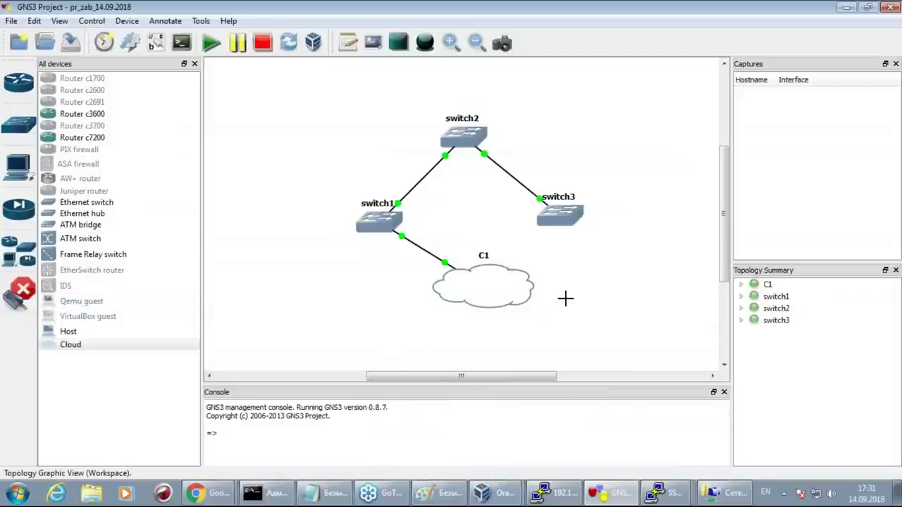
left_click(26, 307)
left_click_drag(513, 308, 502, 310)
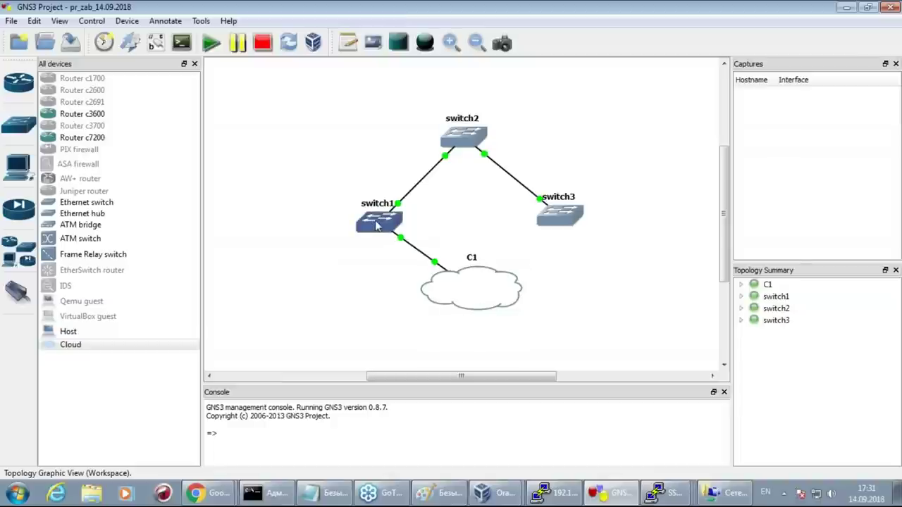
Bring up switch1's console and save its running configuration with wr.
double_click(377, 224)
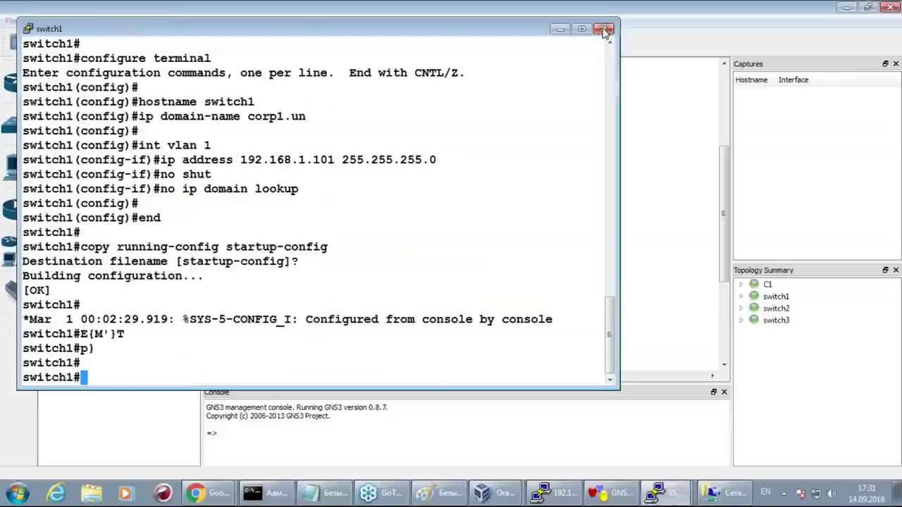
left_click(604, 30)
right_click(373, 227)
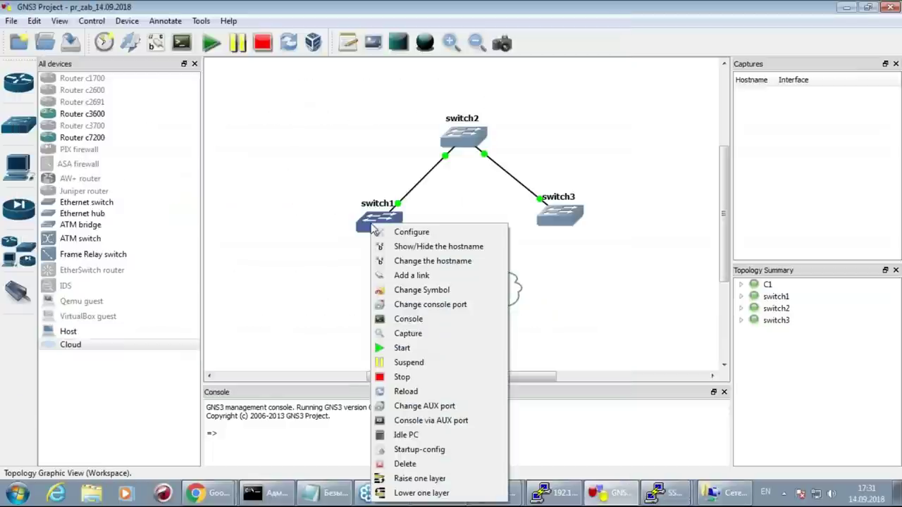
left_click(556, 494)
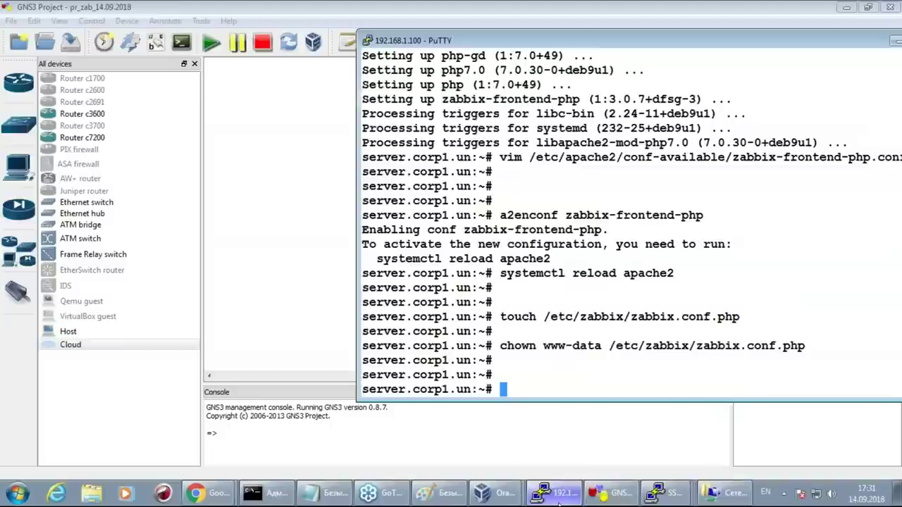
left_click(662, 493)
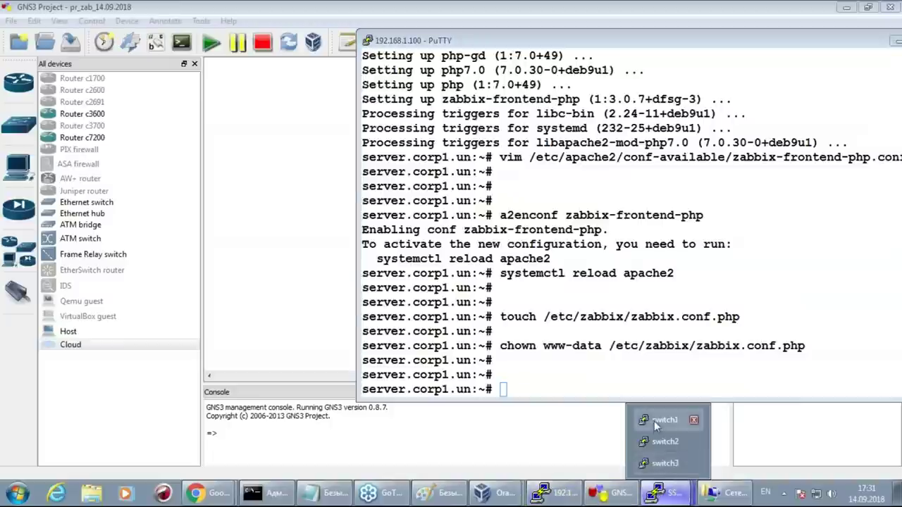
left_click(656, 421)
type("wr")
key("Return")
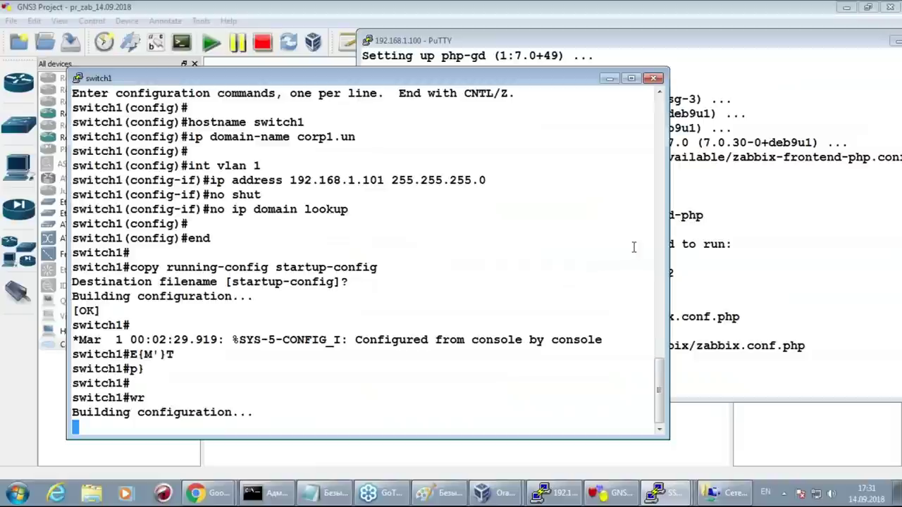
Ping 192.168.1.102 and 192.168.1.103 from switch1, then close its console.
type("ping 1")
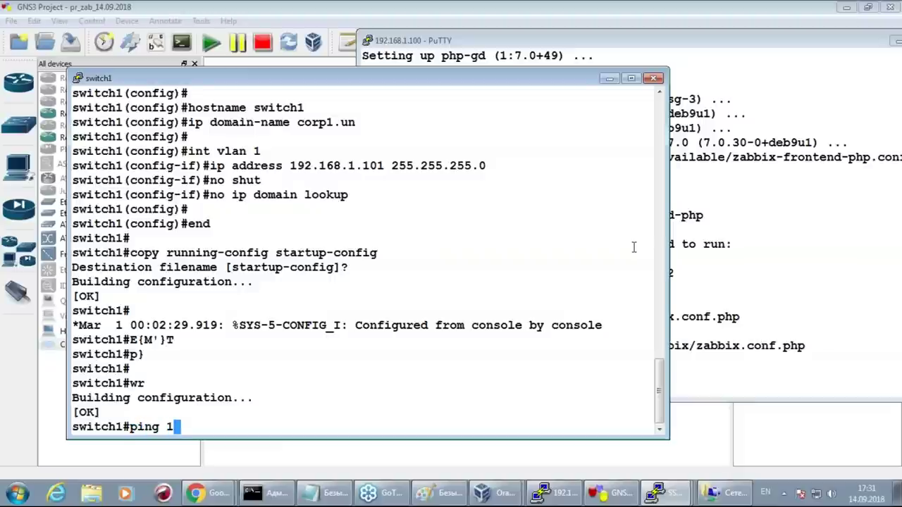
type("92.168.1.")
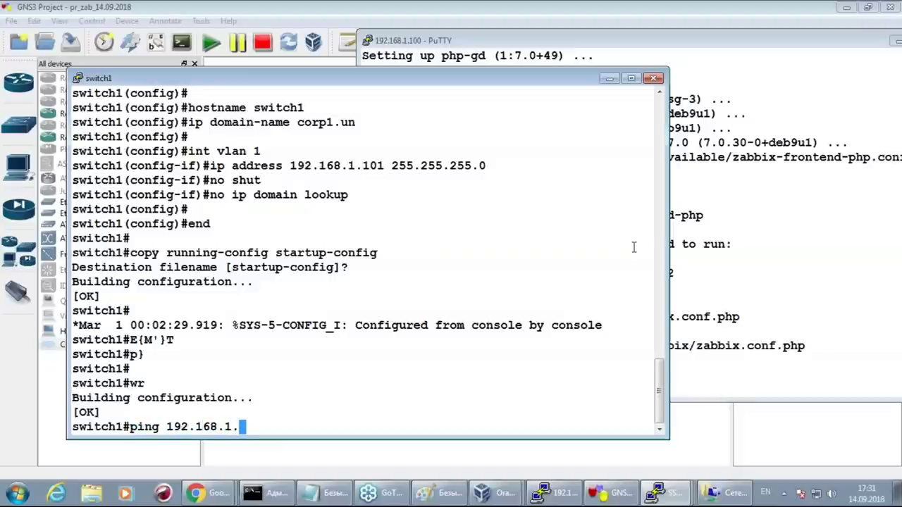
type("102")
key("Return")
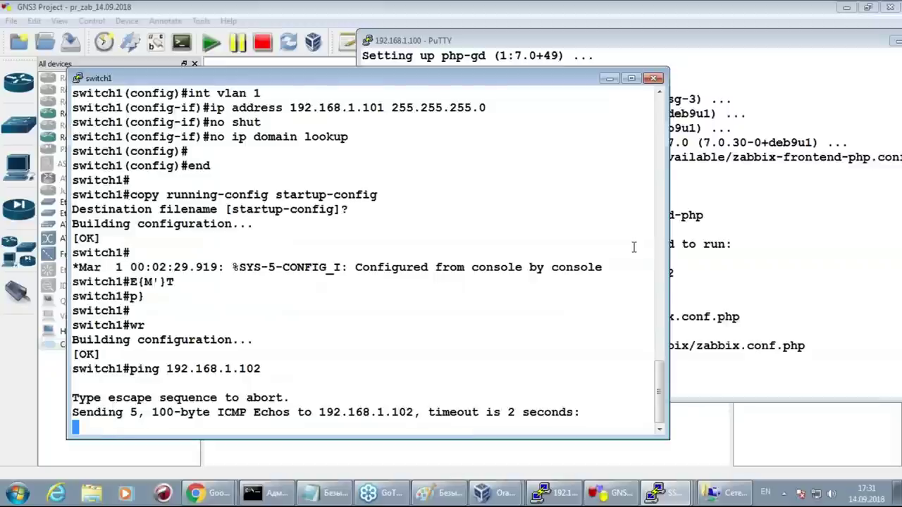
key("Up")
key("BackSpace")
type("3")
key("Return")
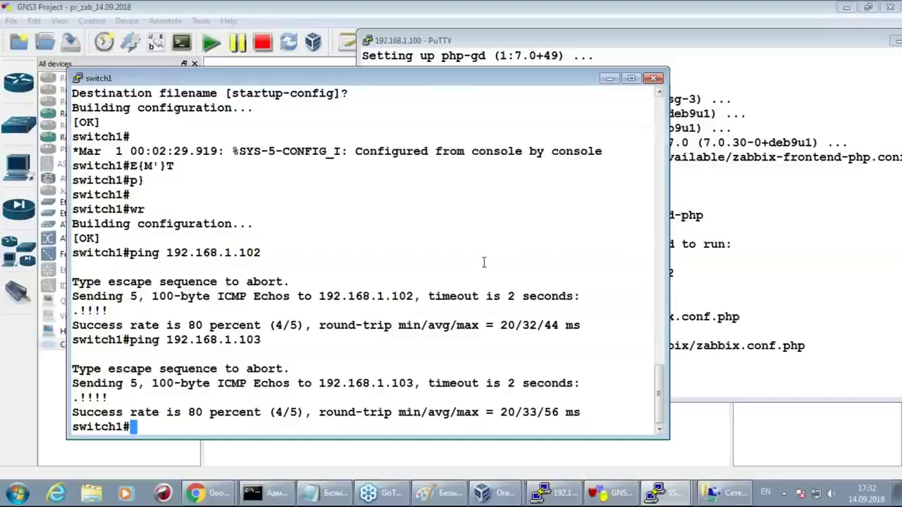
left_click(654, 78)
left_click(258, 262)
right_click(372, 221)
Stop switch1 and start it again.
left_click(420, 375)
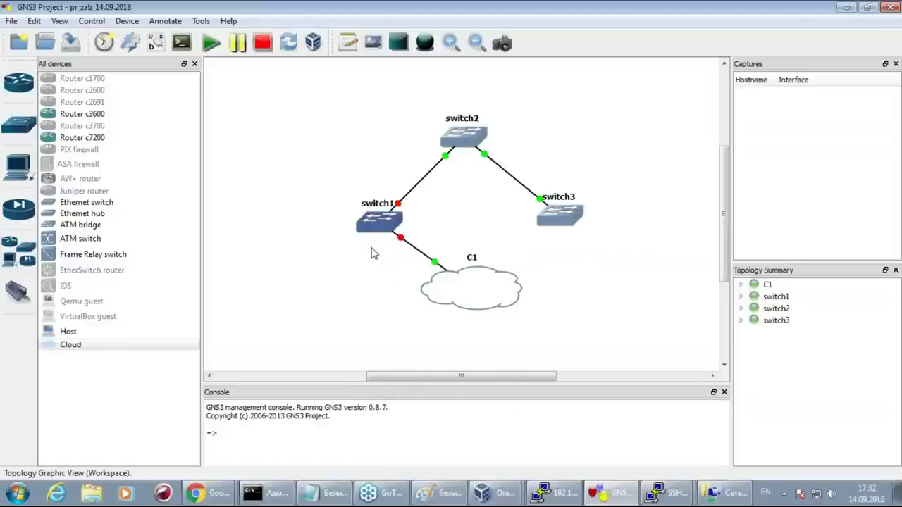
right_click(377, 222)
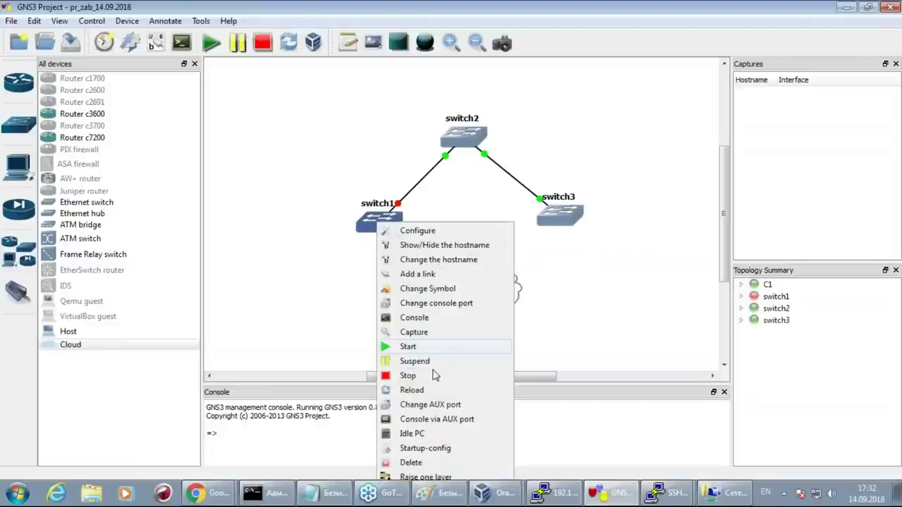
left_click(442, 349)
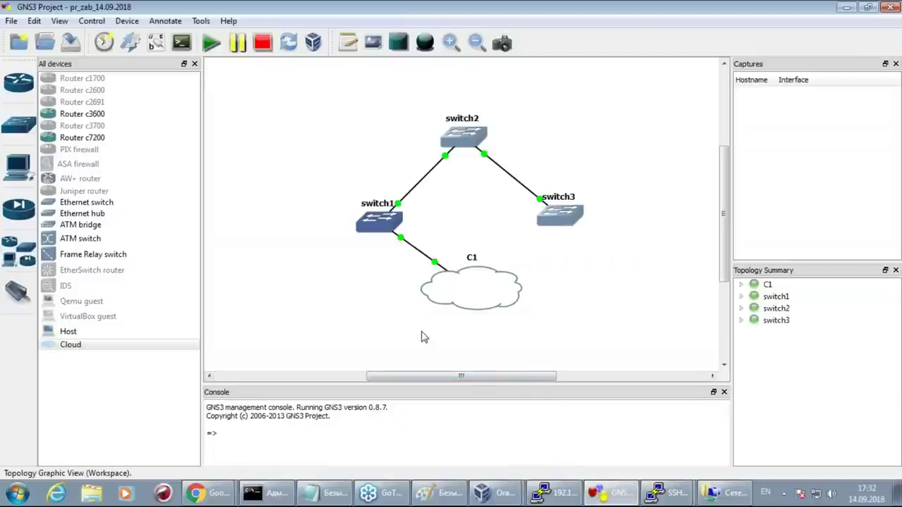
Annotate the C1 cloud and topology on screen, clear the marks, and bring Command Prompt forward.
mouse_move(463, 265)
left_mouse_down()
mouse_move(397, 318)
mouse_move(539, 268)
mouse_move(455, 265)
left_mouse_up()
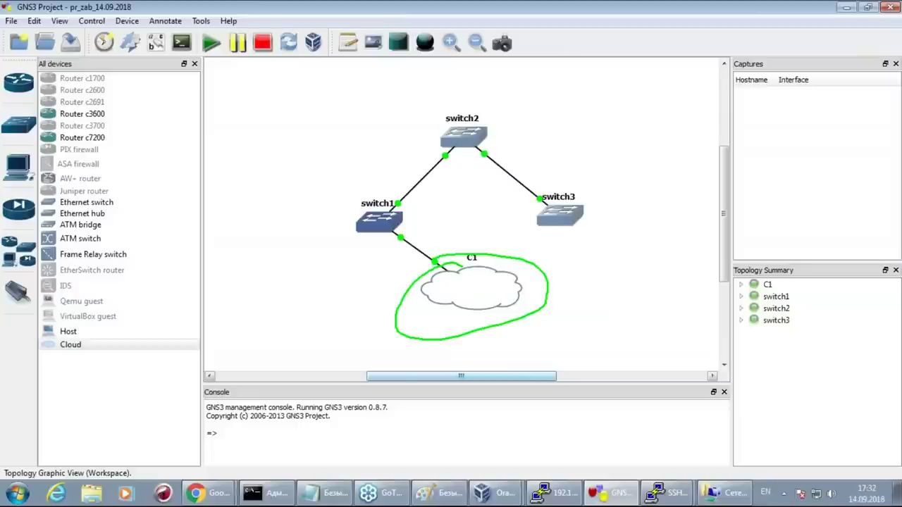
left_click_drag(142, 405, 41, 477)
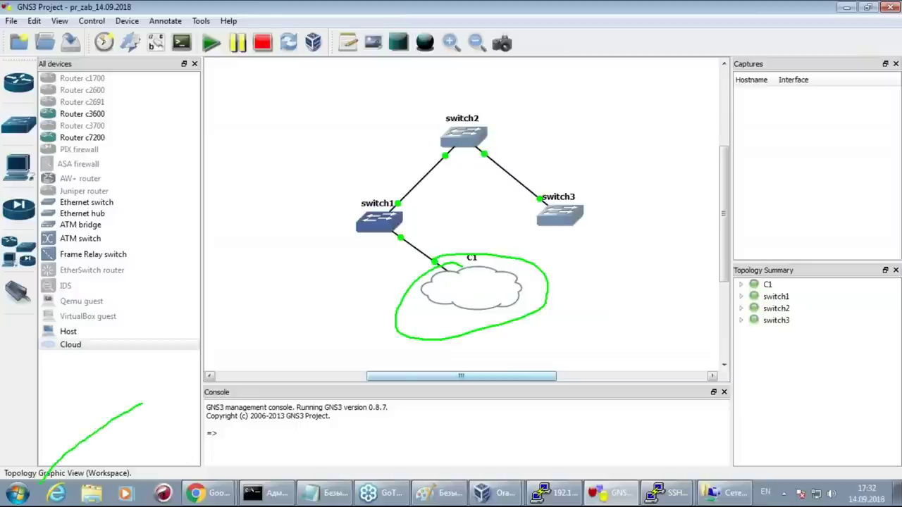
left_click_drag(744, 415, 799, 489)
mouse_move(382, 103)
left_mouse_down()
mouse_move(342, 239)
mouse_move(708, 120)
mouse_move(241, 71)
left_mouse_up()
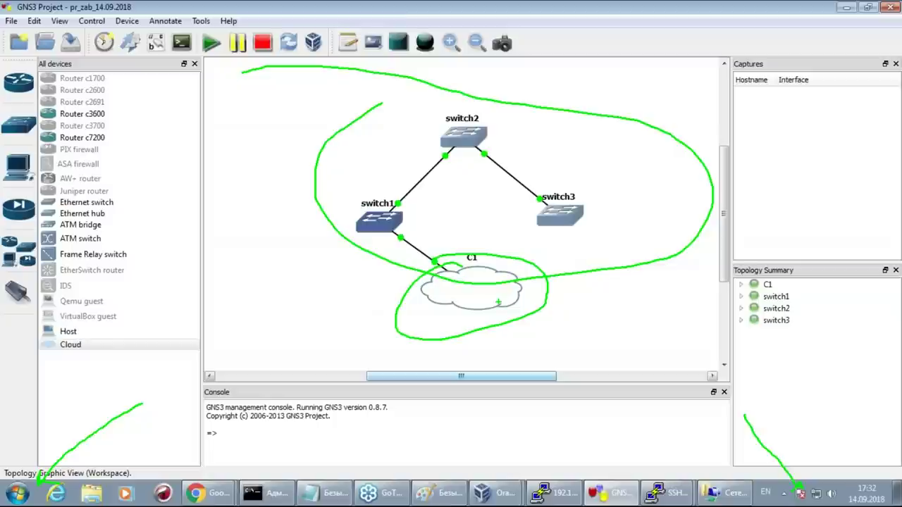
mouse_move(492, 262)
left_mouse_down()
mouse_move(408, 317)
mouse_move(507, 310)
left_mouse_up()
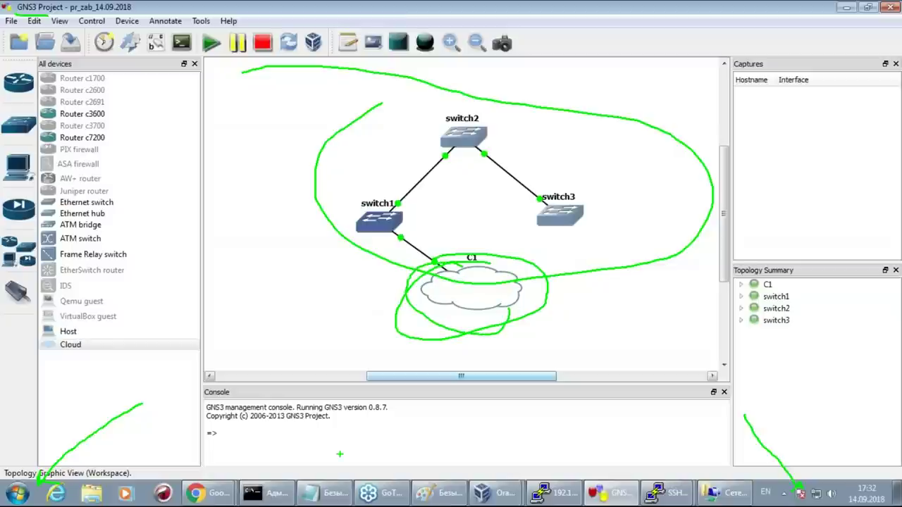
key("Escape")
left_click(285, 493)
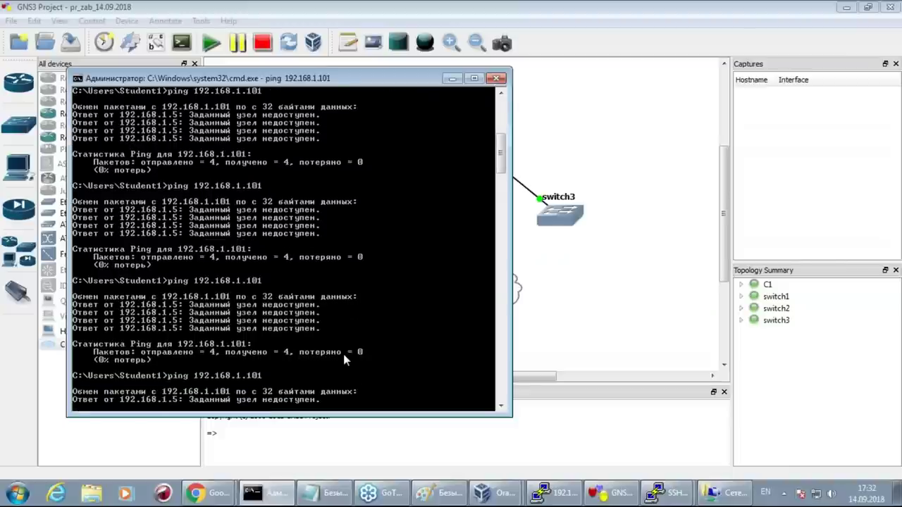
From switch1's console, ping 192.168.1.101 and 192.168.1.102.
left_click(648, 312)
left_click(388, 225)
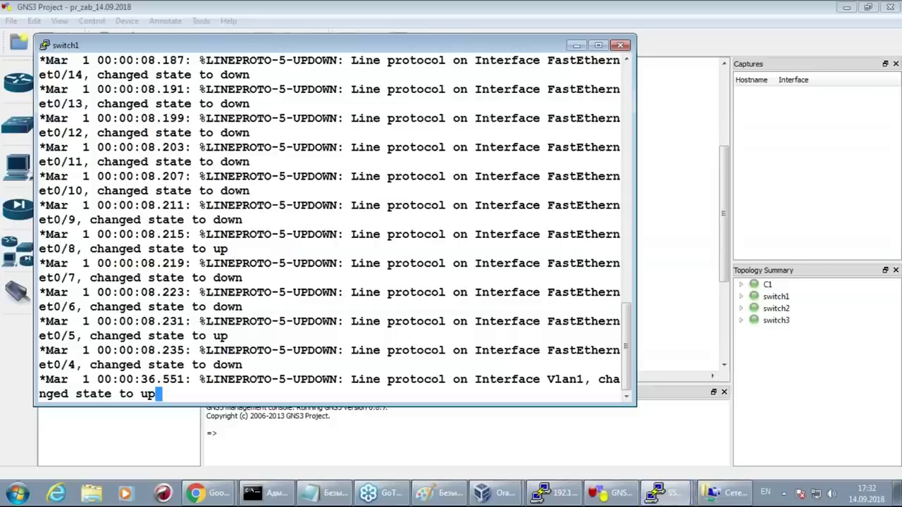
key("Return")
key("Return")
key("Return")
key("Return")
key("Return")
key("Return")
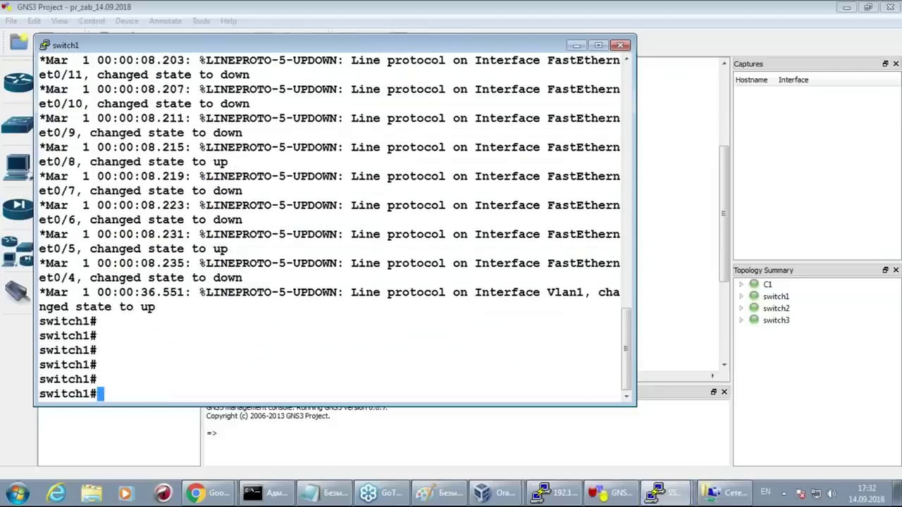
type("ping 192.168.1.101")
key("Return")
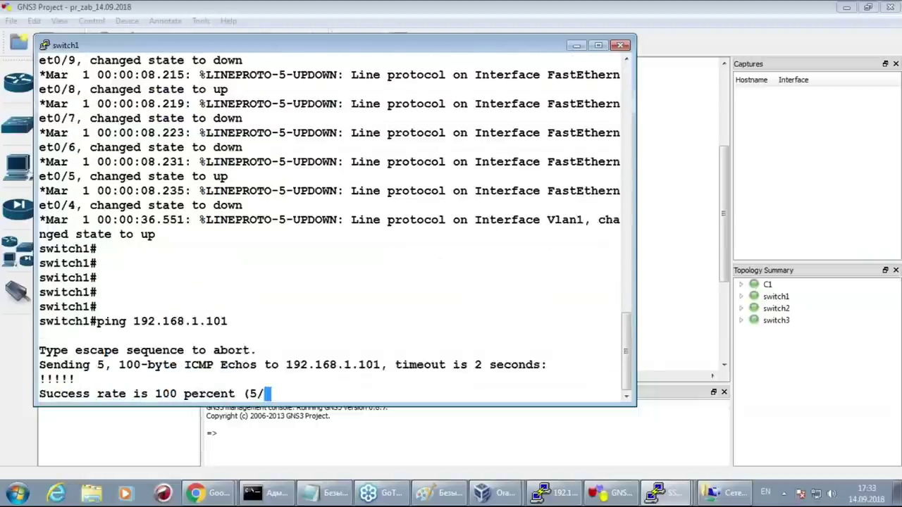
key("Up")
key("BackSpace")
type("2")
key("Return")
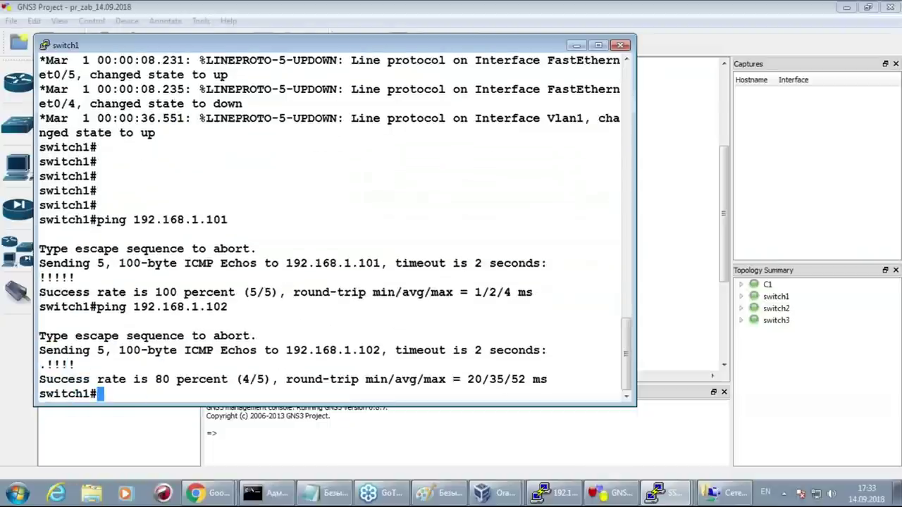
Rerun ping 192.168.1.101 in Command Prompt, now getting 4 of 4 replies.
left_click(264, 492)
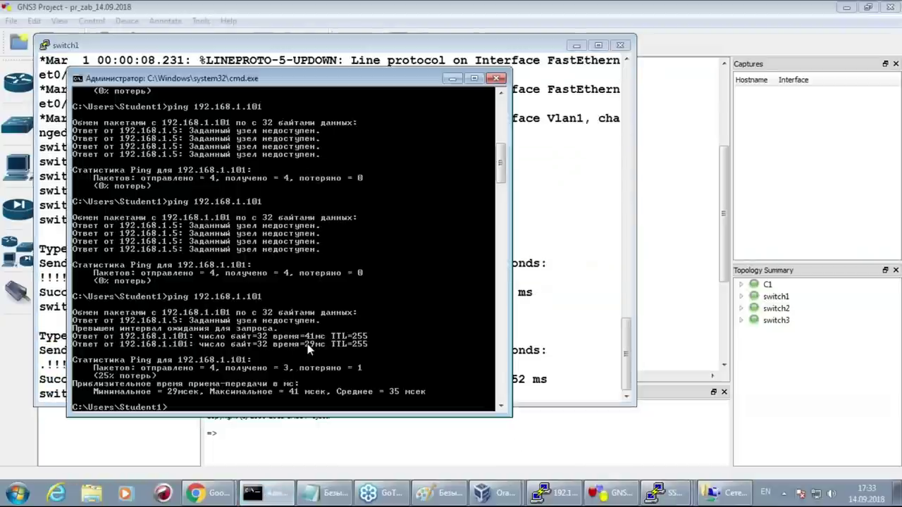
key("Up")
key("Return")
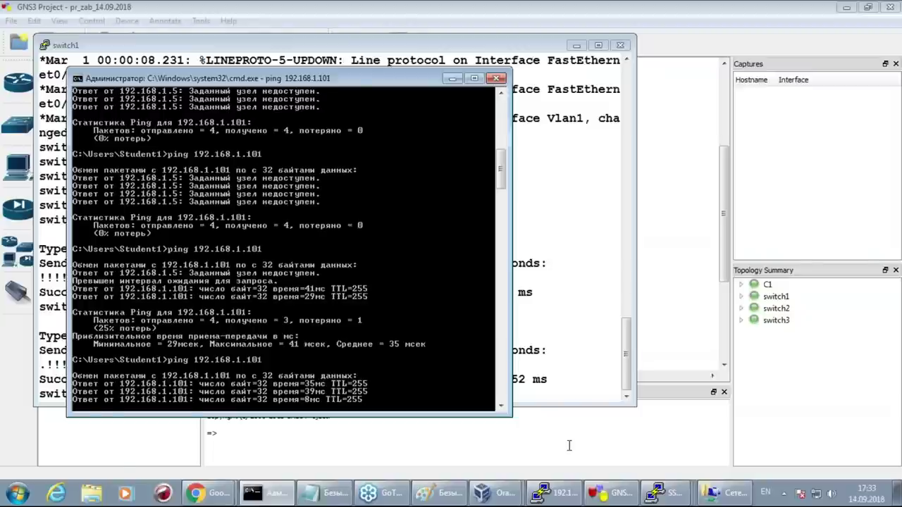
left_click(493, 492)
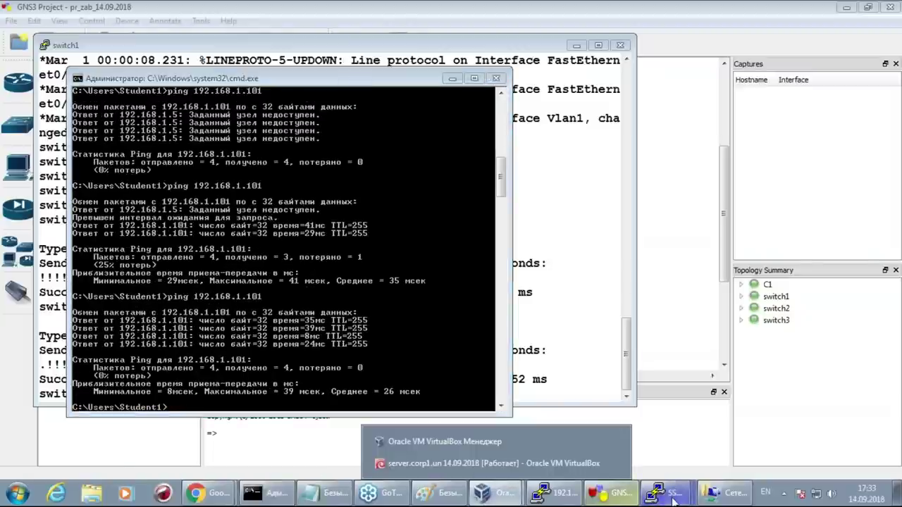
In the PuTTY session, ping 192.168.1.101 from the server and stop it with Ctrl+C.
left_click(554, 487)
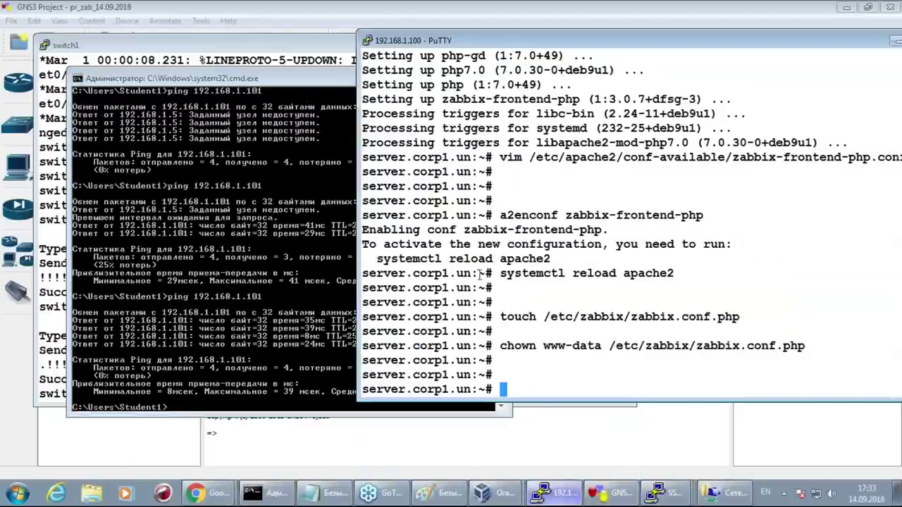
left_click_drag(668, 42, 530, 31)
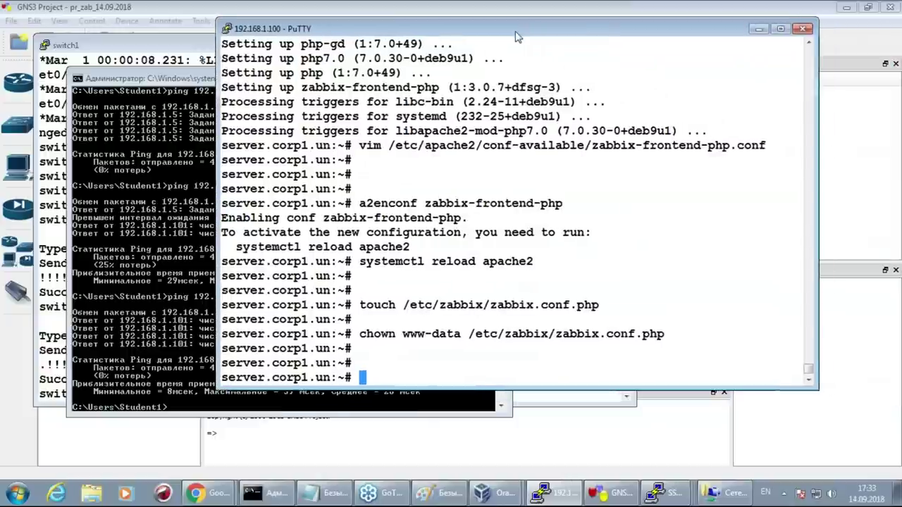
type("puin")
key("BackSpace")
key("BackSpace")
key("BackSpace")
key("BackSpace")
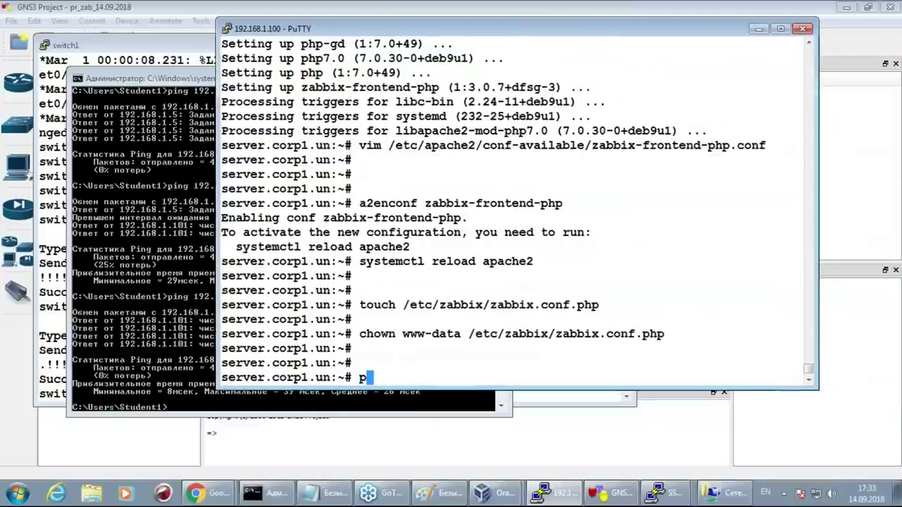
type("ping 192.168.1.101")
key("Return")
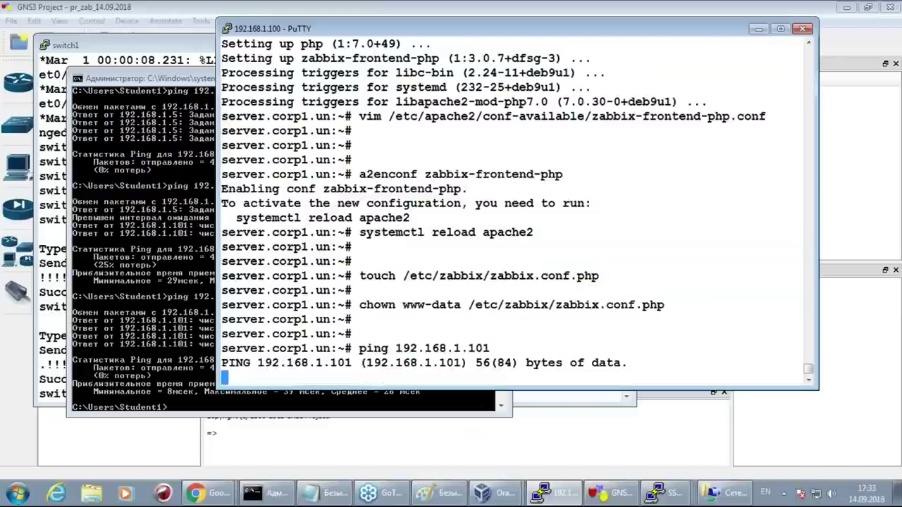
key("ctrl+c")
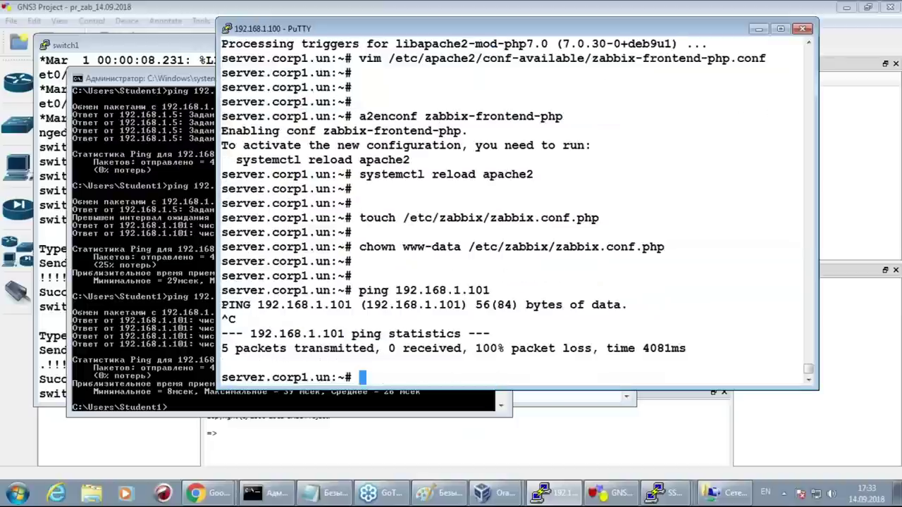
Shut the server down with init 0.
type("int")
key("BackSpace")
key("BackSpace")
type("it 0")
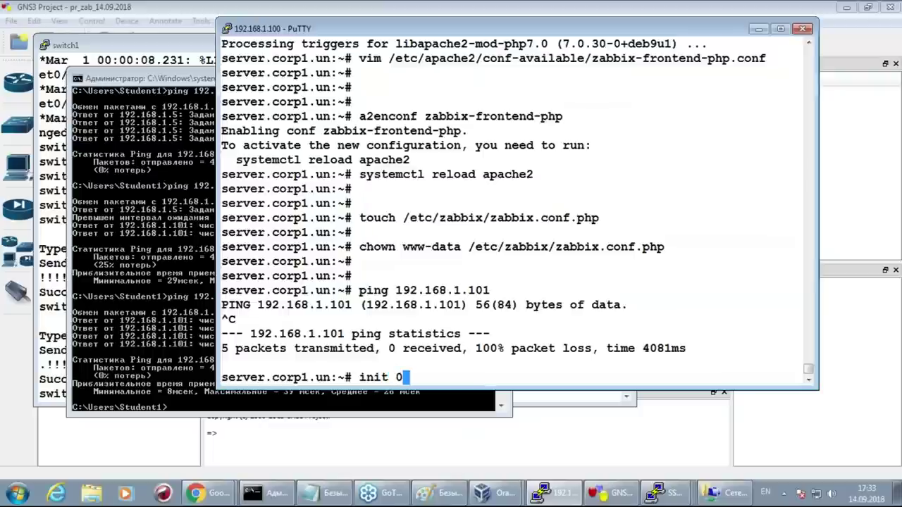
key("Return")
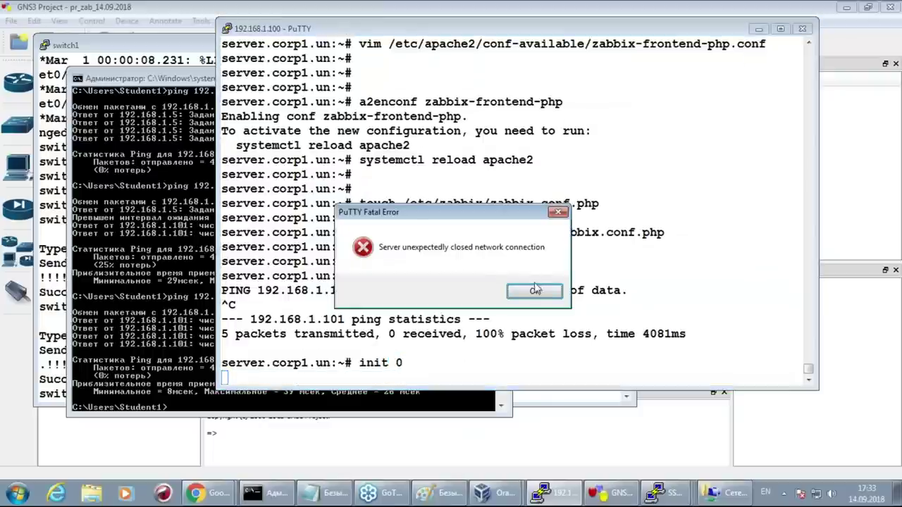
Dismiss the PuTTY connection error, switch to VirtualBox Manager and open the server VM's settings.
left_click(535, 292)
left_click(494, 493)
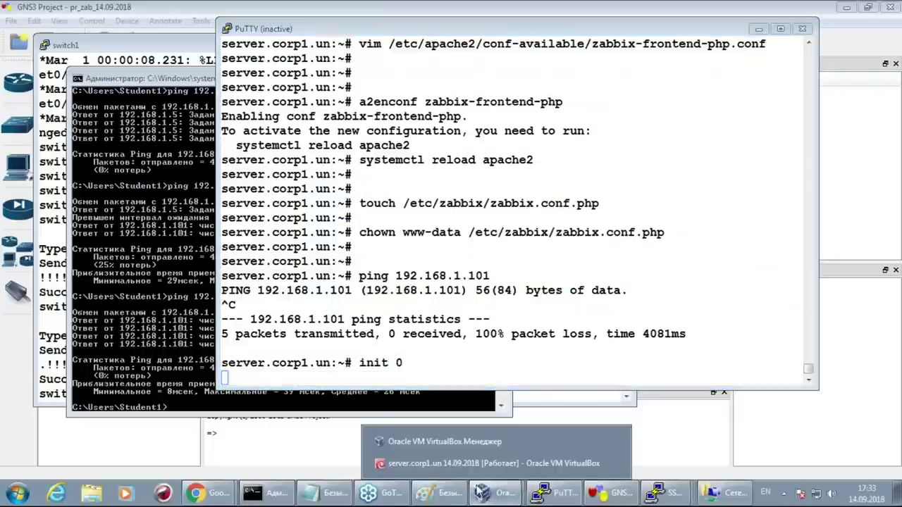
left_click(428, 445)
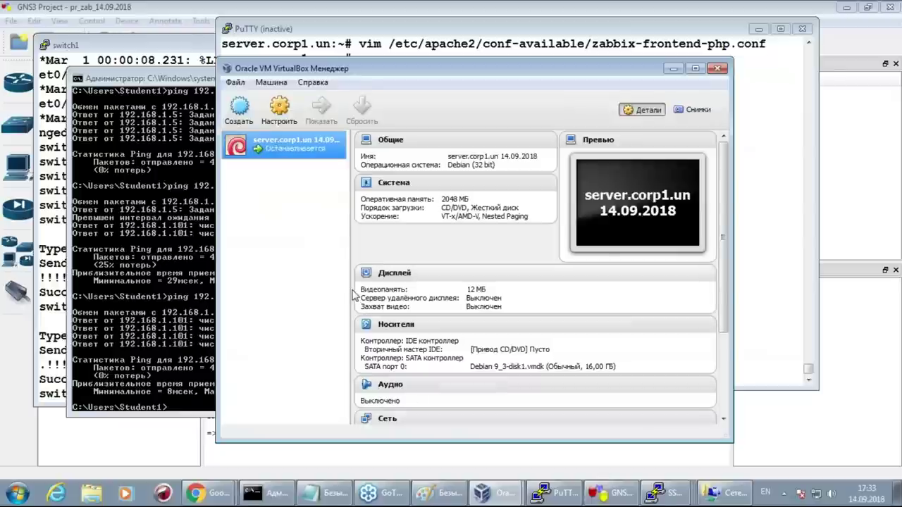
left_click_drag(421, 75, 372, 82)
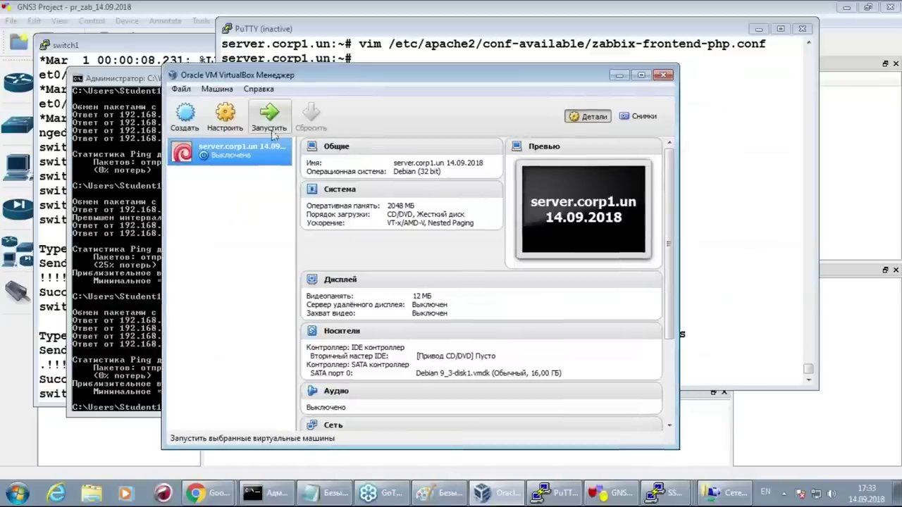
left_click(226, 115)
Set Adapter 1's Promiscuous Mode to 'Allow All' (Разрешить всё) and save with OK.
left_click(236, 210)
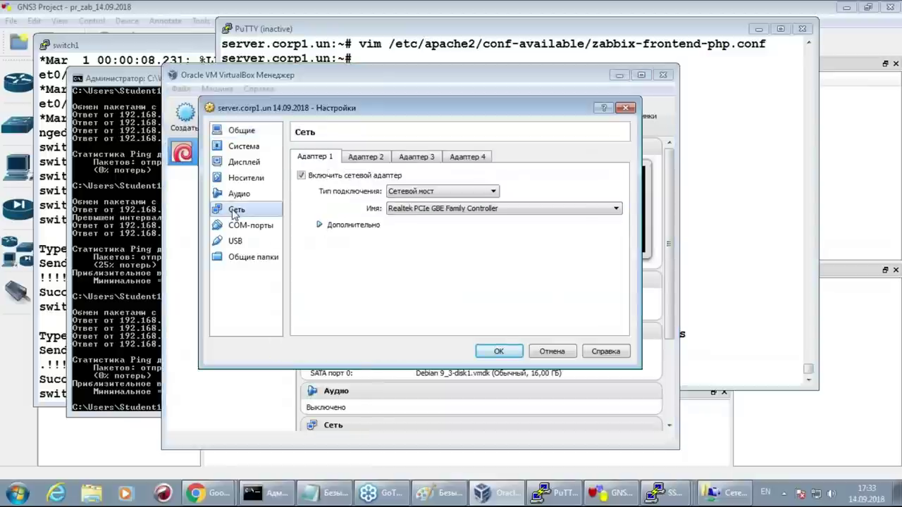
left_click(329, 225)
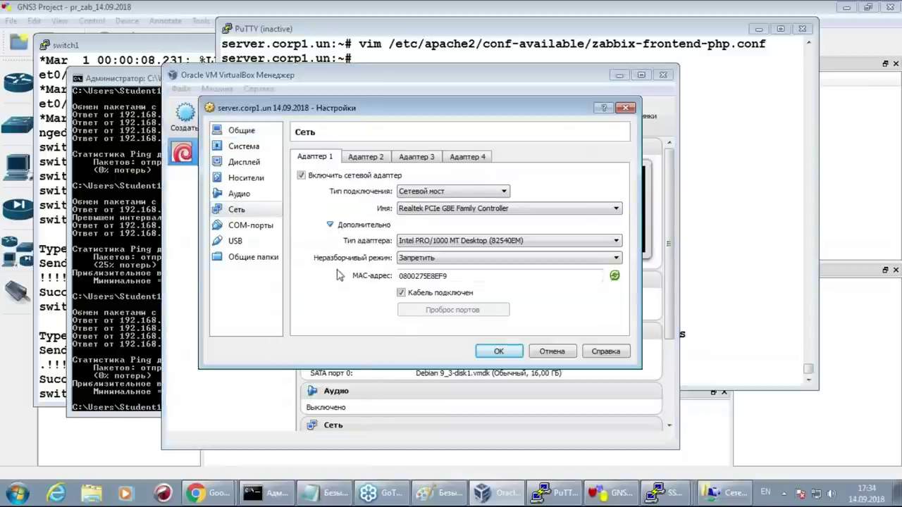
left_click(497, 258)
left_click(483, 287)
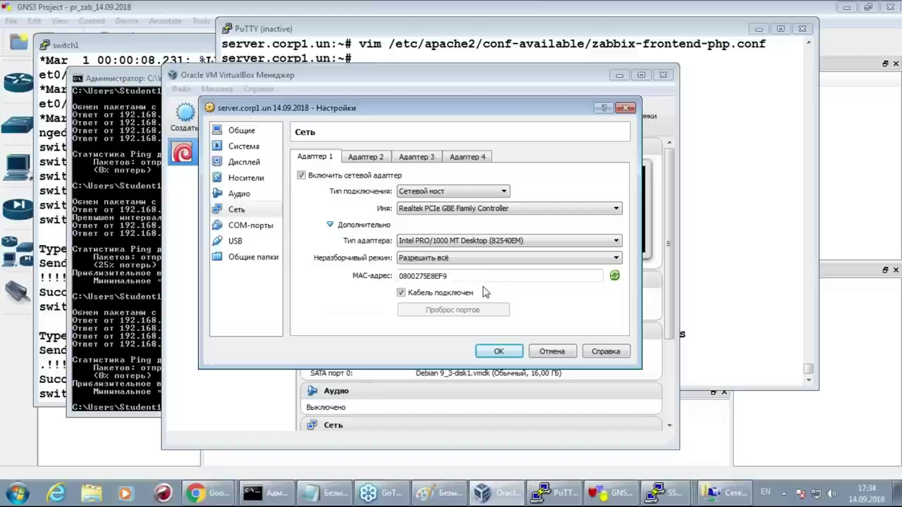
left_click(493, 259)
left_click(485, 289)
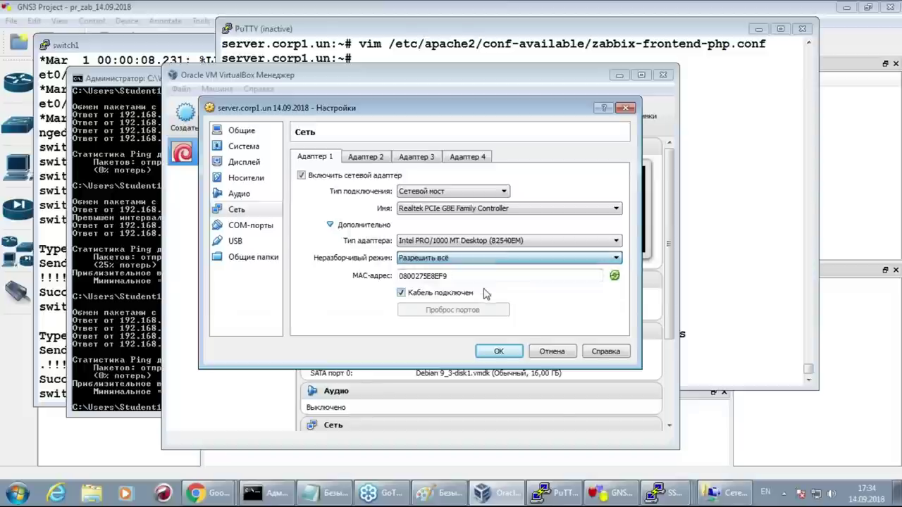
left_click(502, 354)
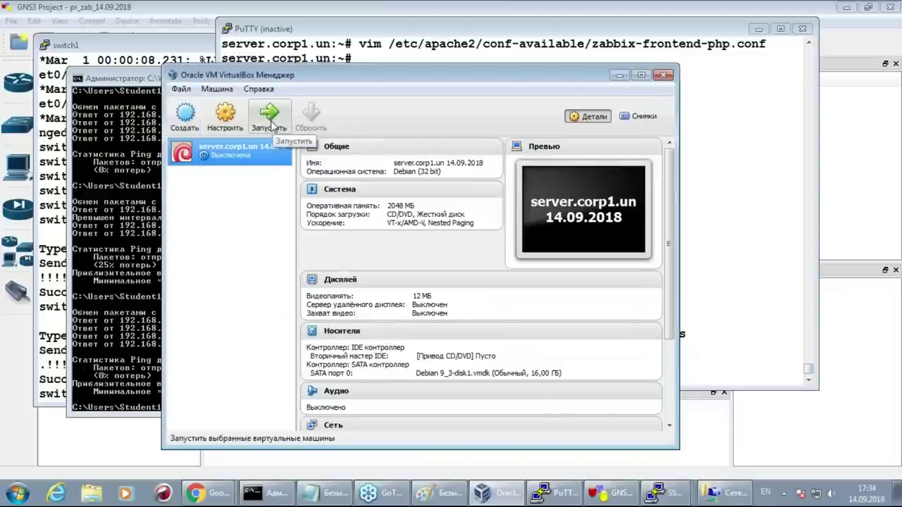
Start server.corp1.un, boot Debian from GRUB to the login prompt, then bring PuTTY forward.
left_click(271, 119)
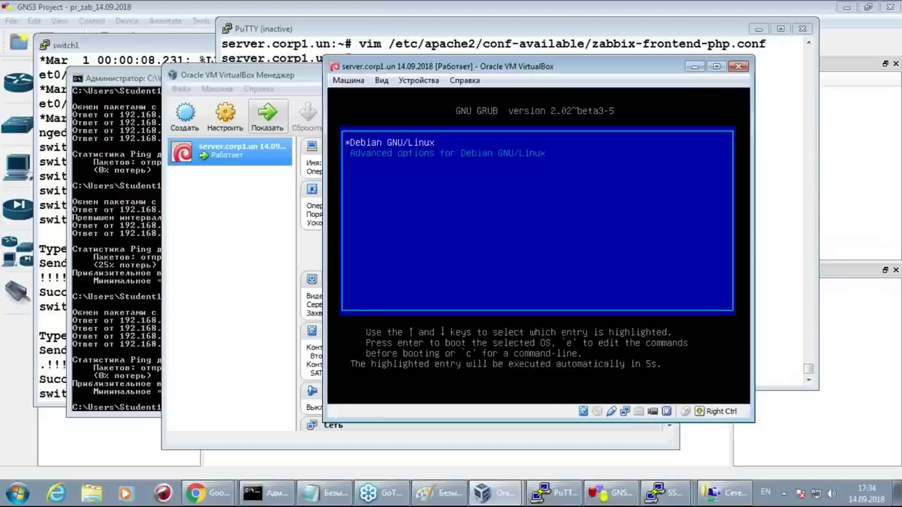
key("Return")
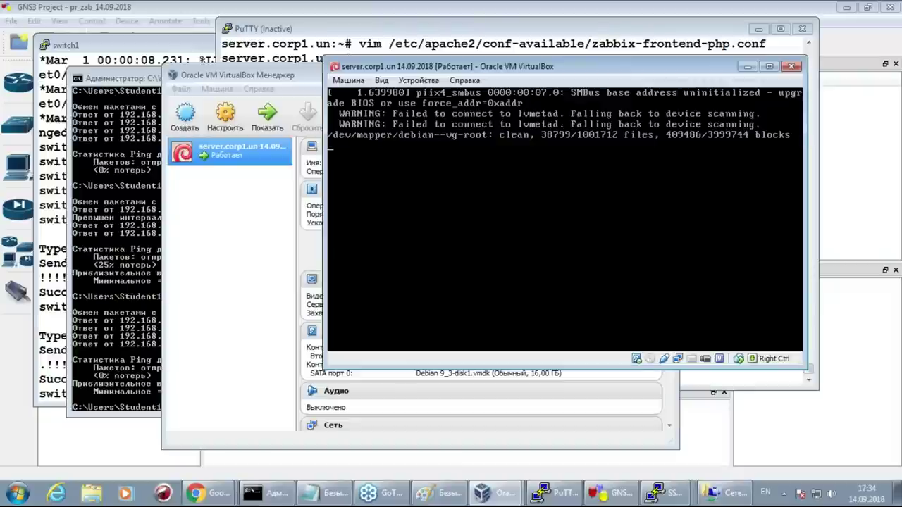
left_click_drag(467, 68, 496, 85)
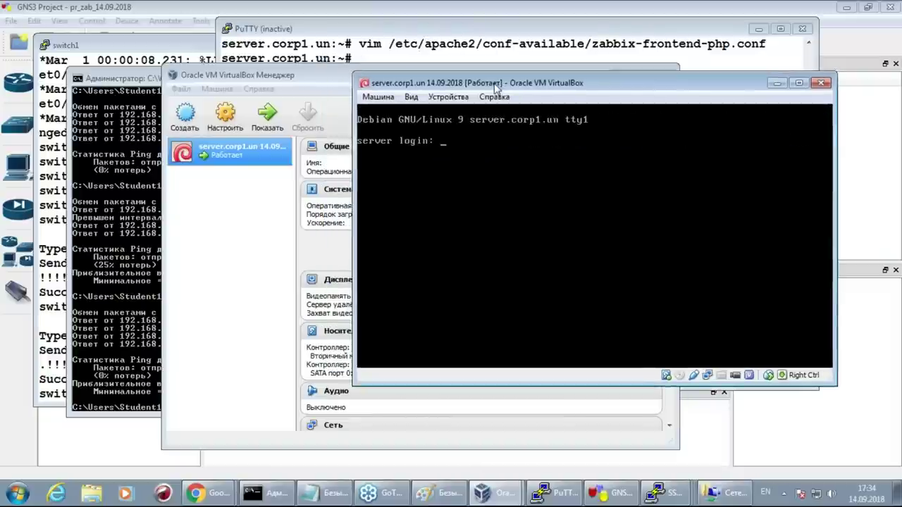
left_click(473, 34)
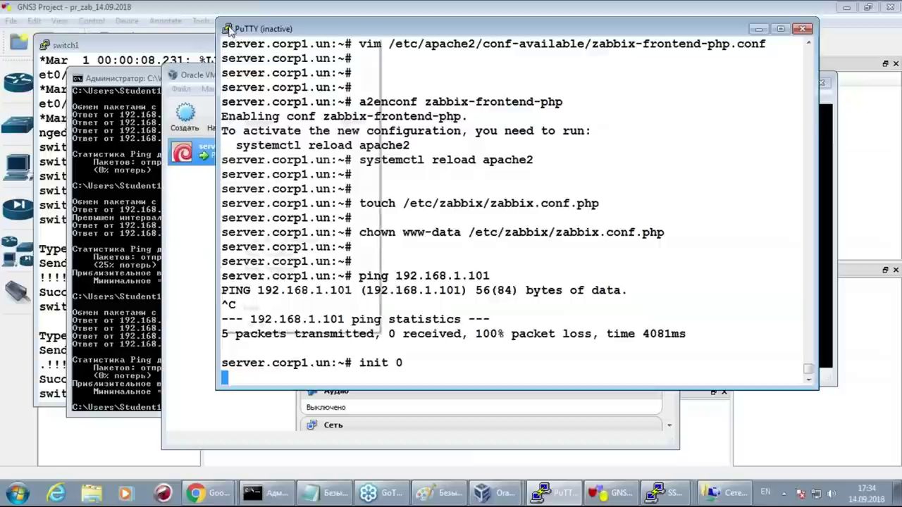
Restart the PuTTY session and log in to the server as root.
left_click(228, 31)
left_click(297, 176)
type("root")
key("Return")
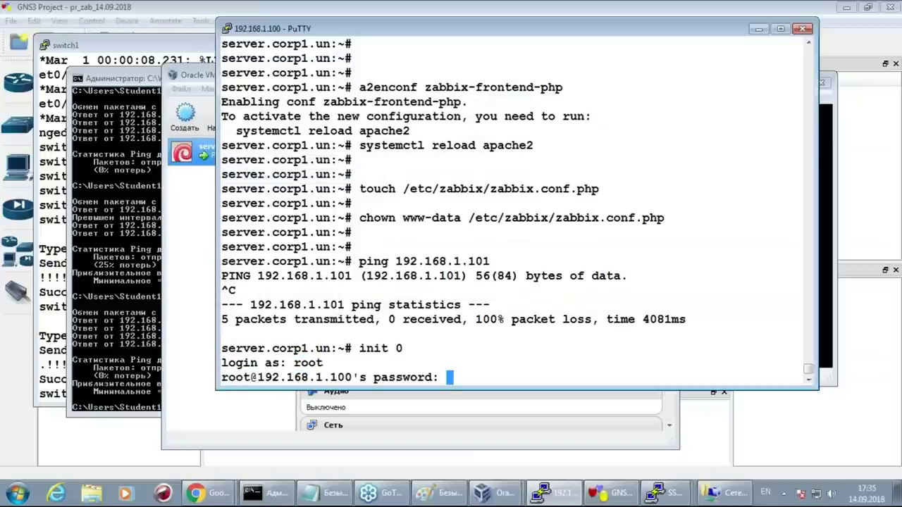
key("Return")
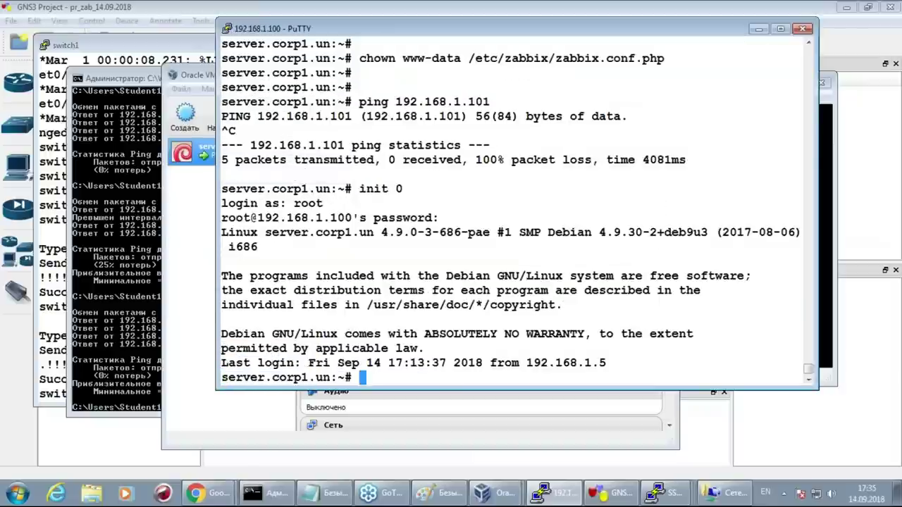
key("Return")
key("Return")
key("Return")
Ping 192.168.1.101, 192.168.1.102 and 192.168.1.103 in turn, stopping each with Ctrl+C.
type("ping")
key("Up")
key("Return")
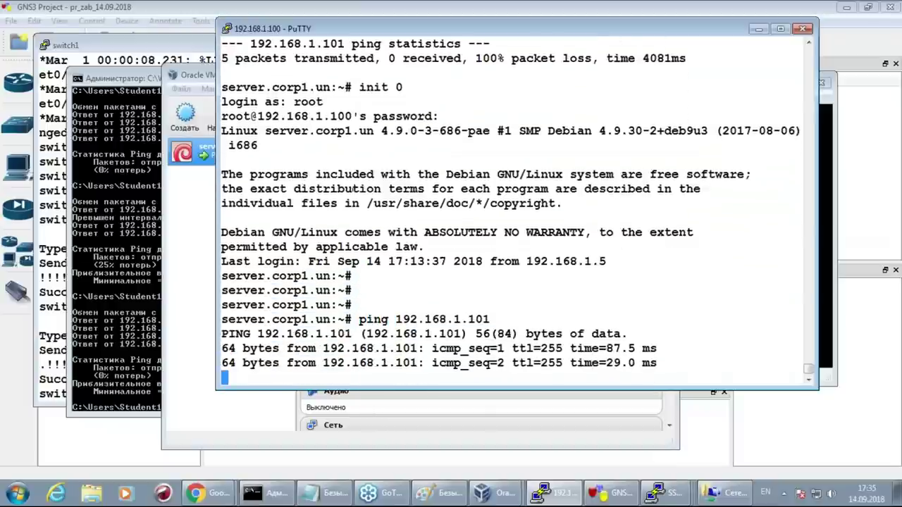
key("ctrl+c")
key("Up")
key("BackSpace")
type("2")
key("Return")
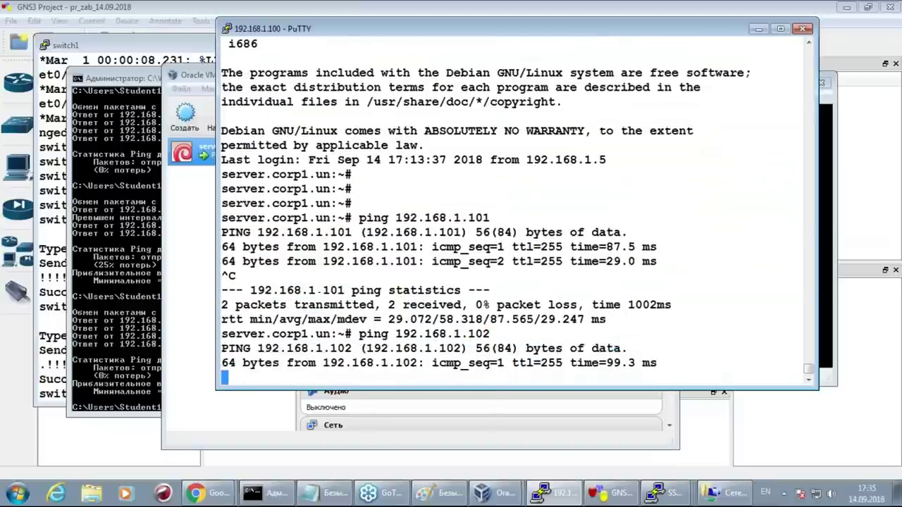
key("ctrl+c")
key("Up")
key("BackSpace")
type("3")
key("Return")
key("ctrl+c")
key("Return")
key("Return")
Ping switch1 by name, stop it, and return to VirtualBox Manager.
type("ping ")
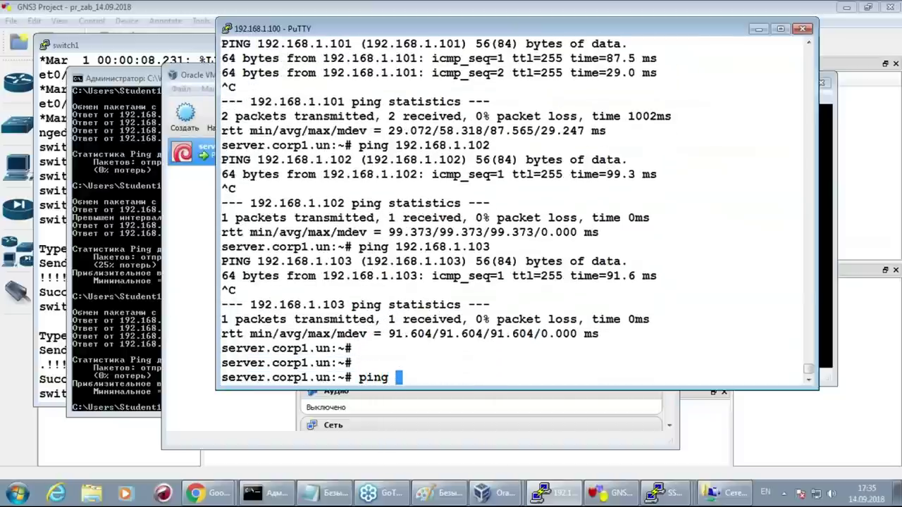
type("switch")
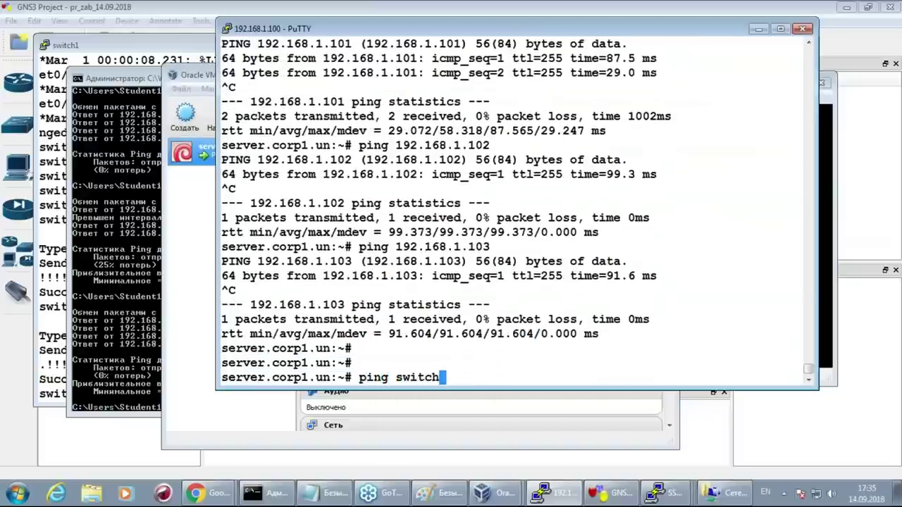
type("1")
key("Return")
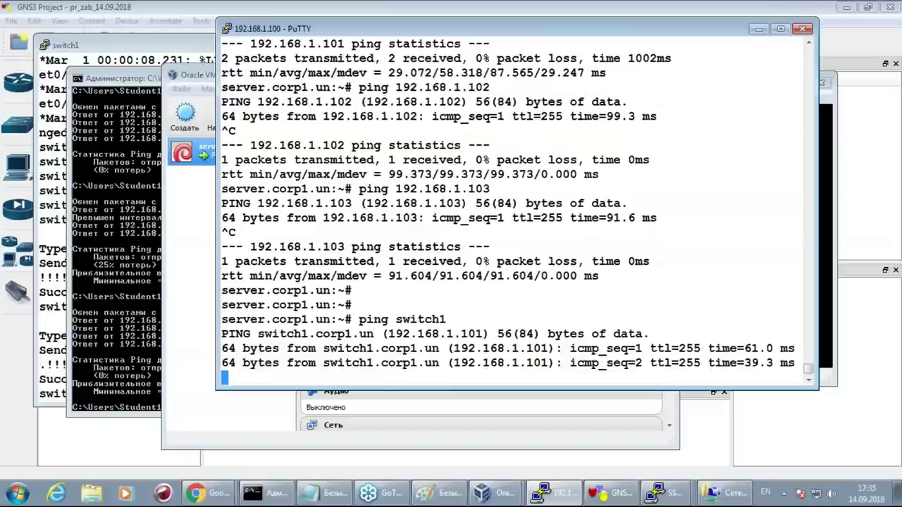
key("ctrl+c")
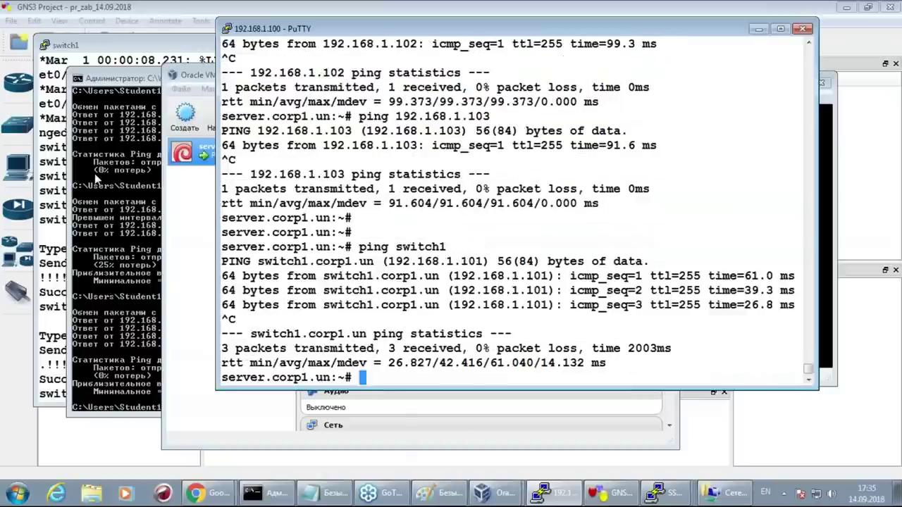
left_click(200, 243)
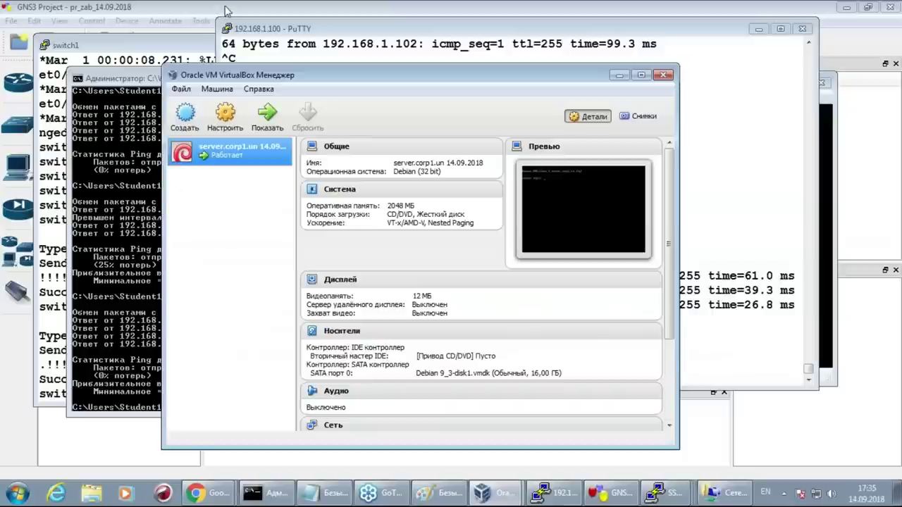
Review the GNS3 topology of switch1, switch2, switch3 and cloud C1, then minimize GNS3.
left_click(192, 6)
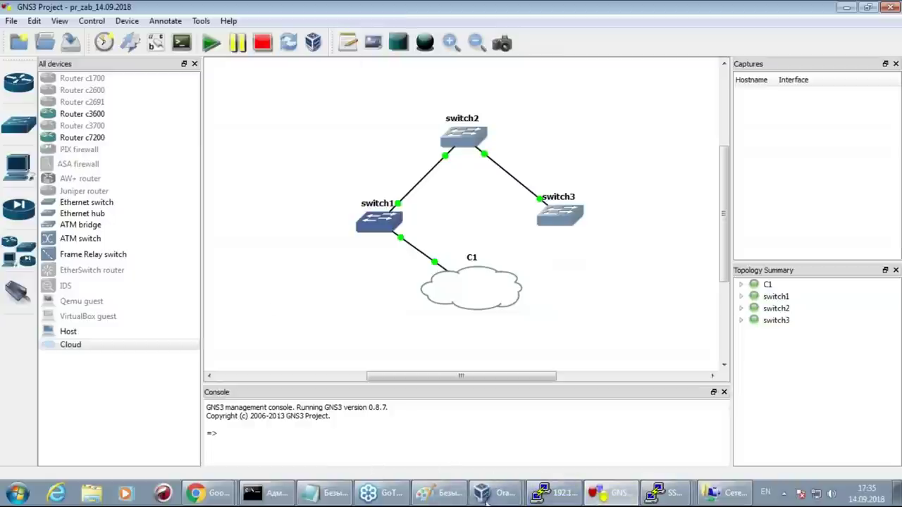
left_click(608, 496)
left_click(607, 497)
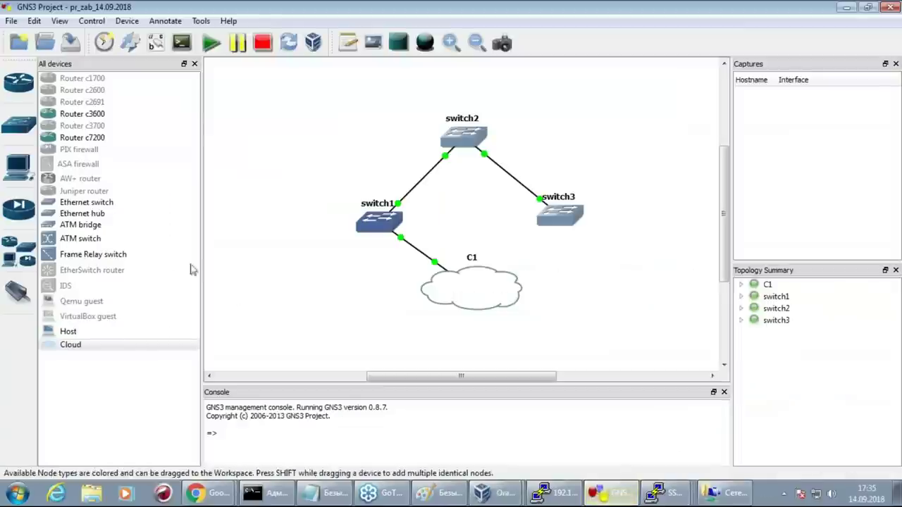
left_click(845, 8)
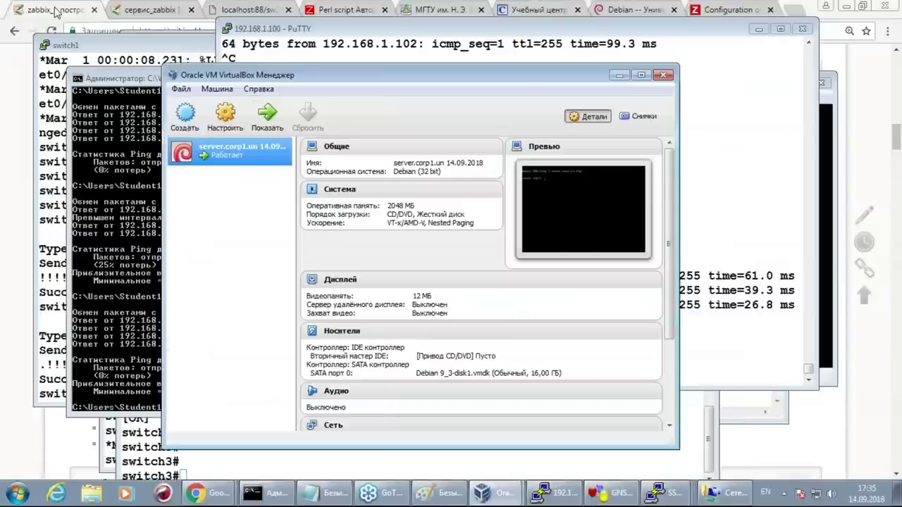
Open the wiki's Module 4 'Установка snmp консоли' guide in a new Chrome tab.
left_click(56, 11)
left_click(368, 309)
scroll(367, 309, "down", 3)
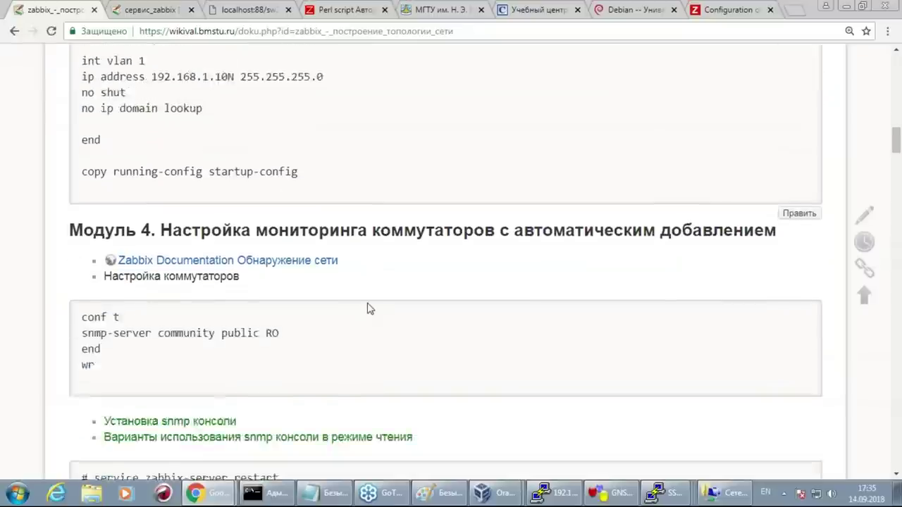
scroll(360, 305, "down", 2)
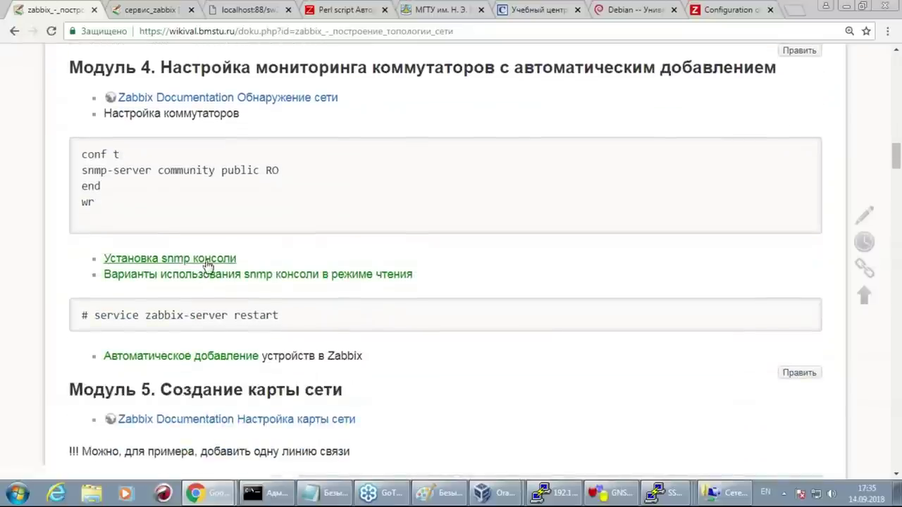
right_click(207, 259)
left_click(229, 273)
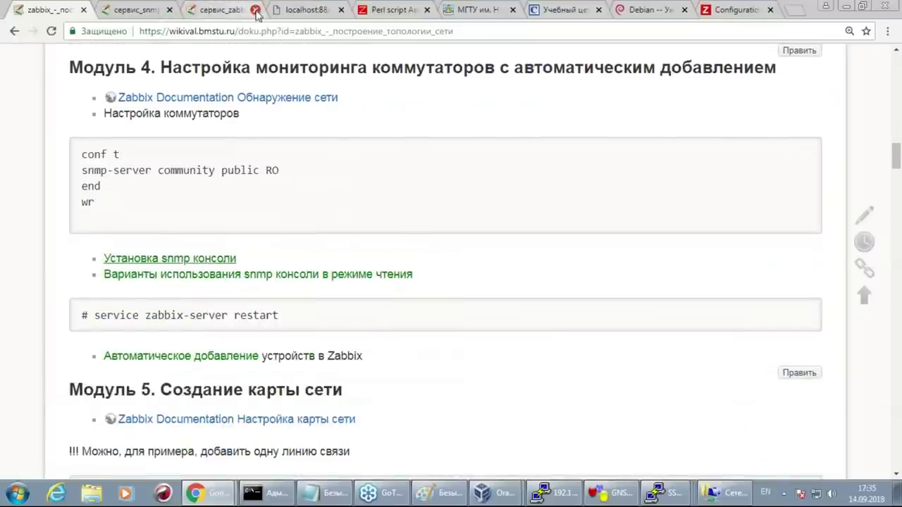
left_click(131, 15)
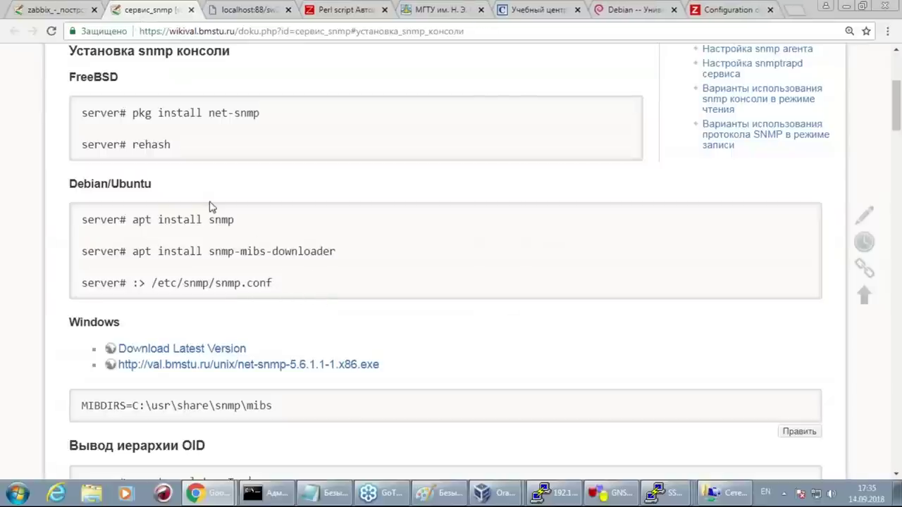
Paste the 'apt install snmp' command at the server's PuTTY prompt.
left_click_drag(133, 222, 239, 224)
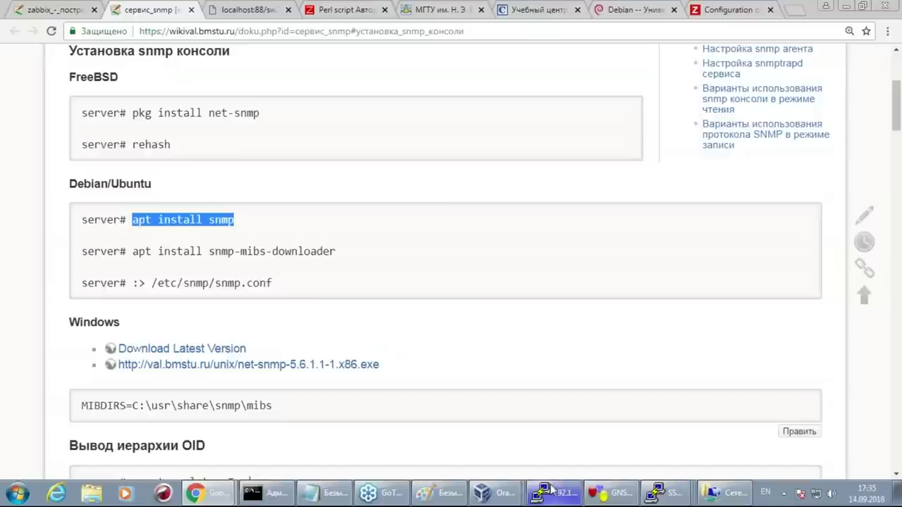
left_click(557, 492)
right_click(477, 242)
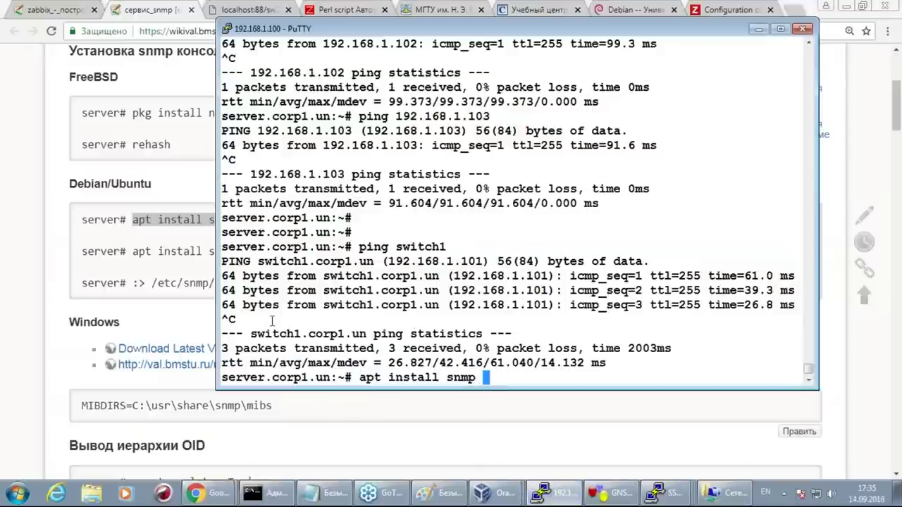
Add snmp-mibs-downloader to the apt install command, run it and confirm with y.
left_click(167, 231)
left_click_drag(210, 252, 365, 262)
key("alt+Tab")
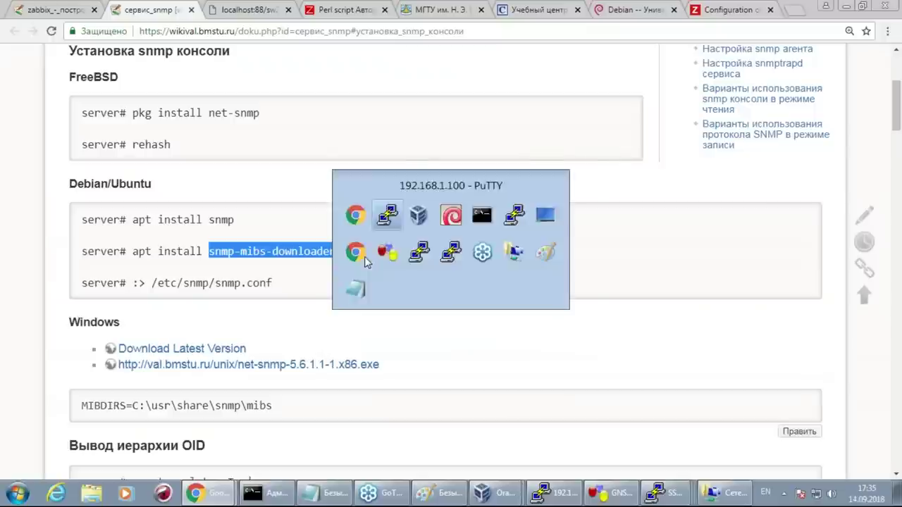
right_click(572, 310)
key("Return")
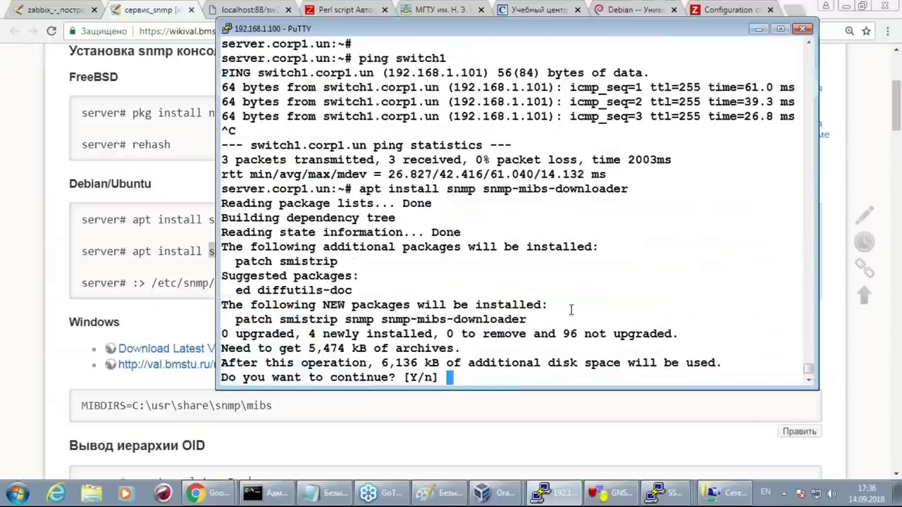
type("y")
key("Return")
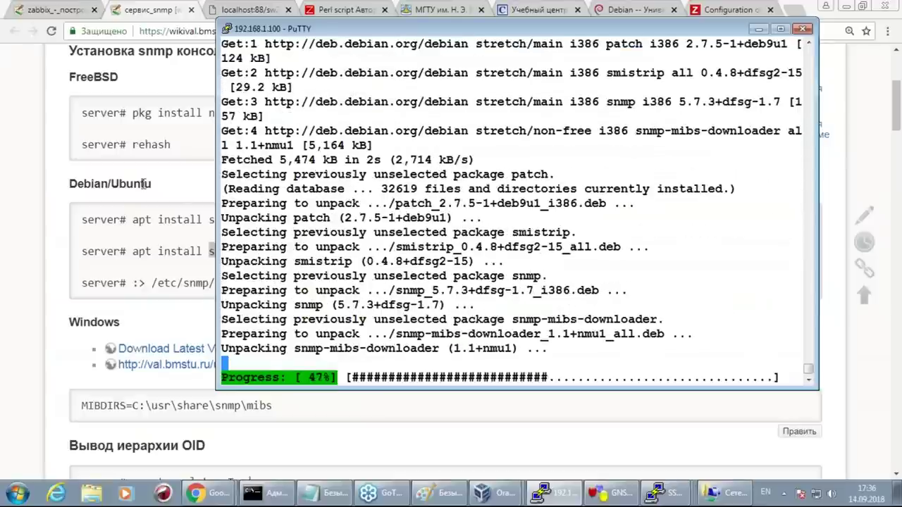
Copy the switch SNMP configuration commands from the wiki's zabbix topology tab.
left_click(141, 214)
scroll(246, 243, "up", 1)
scroll(247, 242, "up", 5)
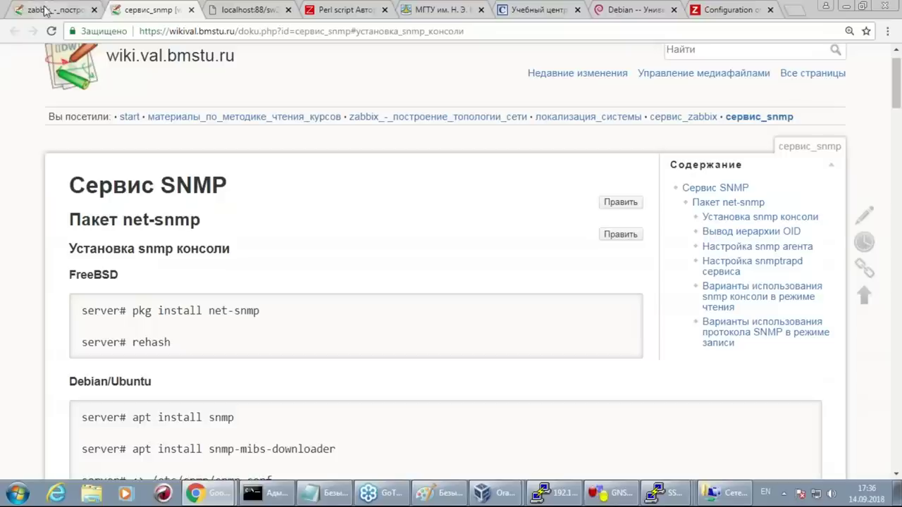
left_click(44, 10)
left_click_drag(81, 152, 120, 202)
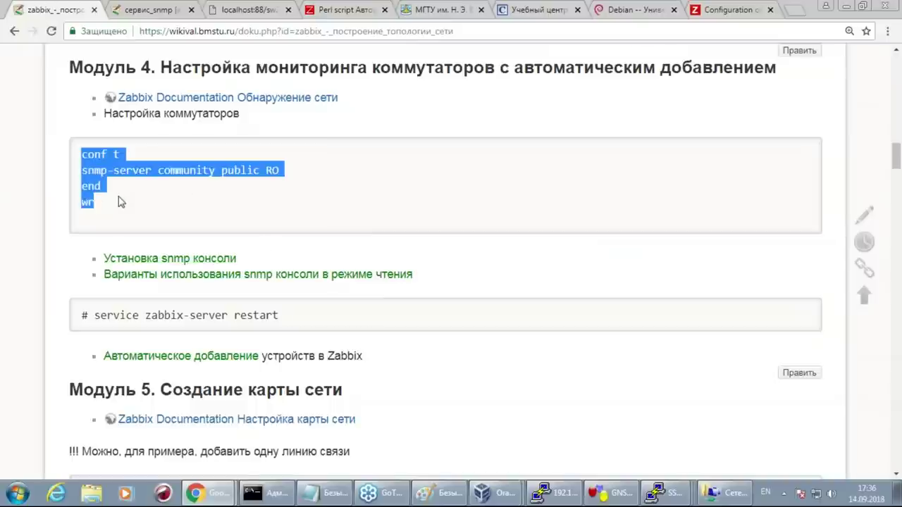
left_click(553, 492)
left_click(663, 493)
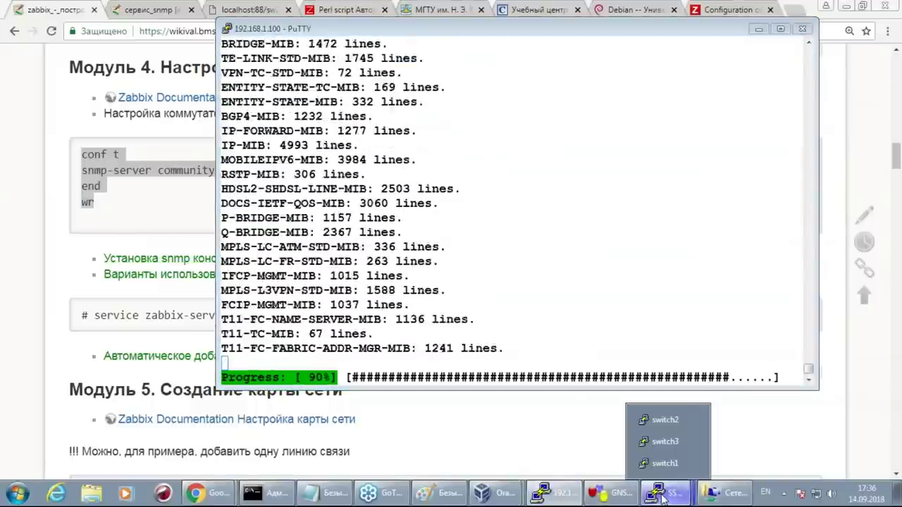
Paste the SNMP community commands into the switch1 console.
left_click(772, 469)
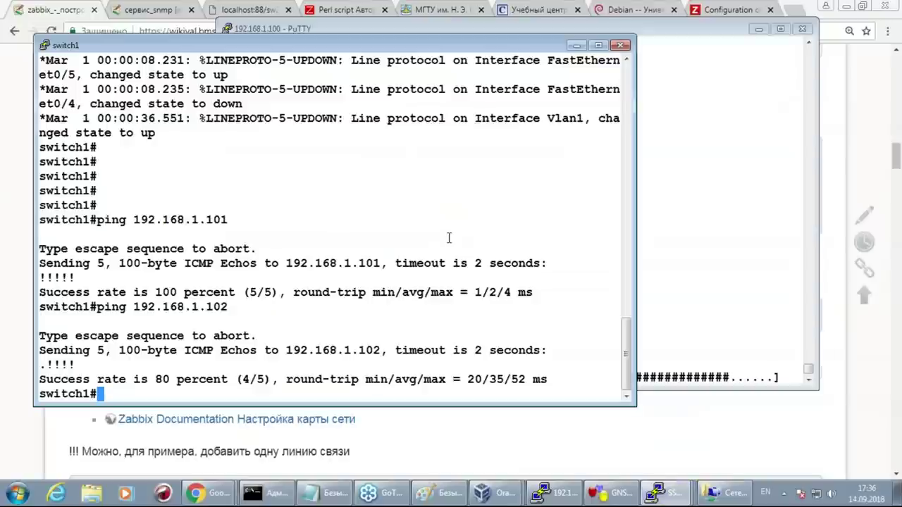
right_click(448, 238)
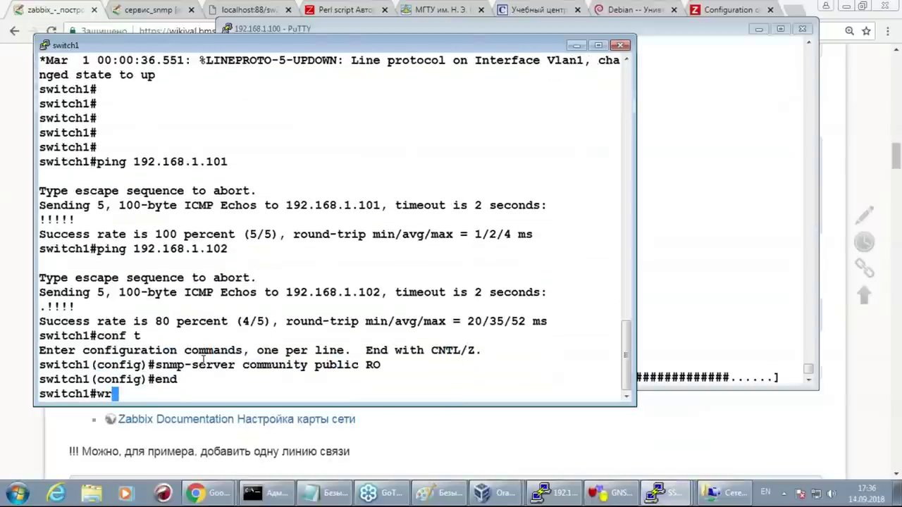
double_click(315, 337)
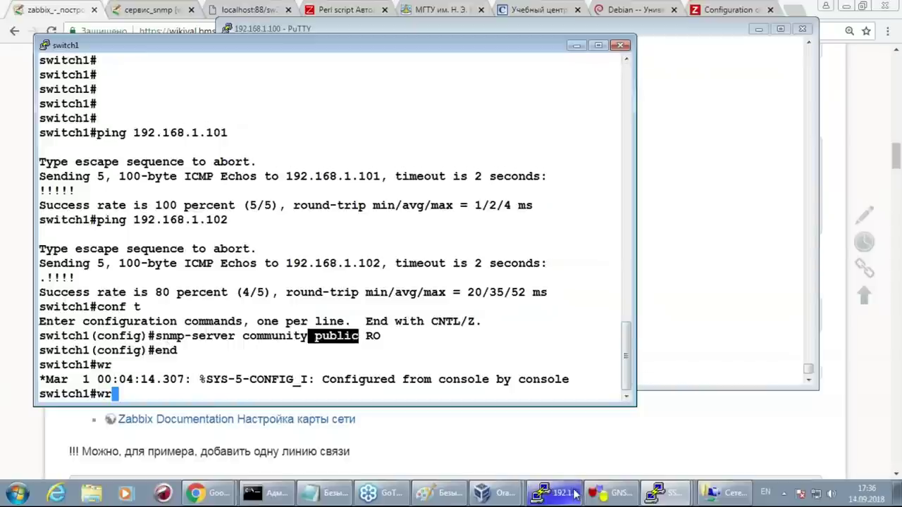
Clear a stray 'public' at the switch2 prompt and paste the conf t … wr commands.
left_click(557, 493)
left_click(657, 494)
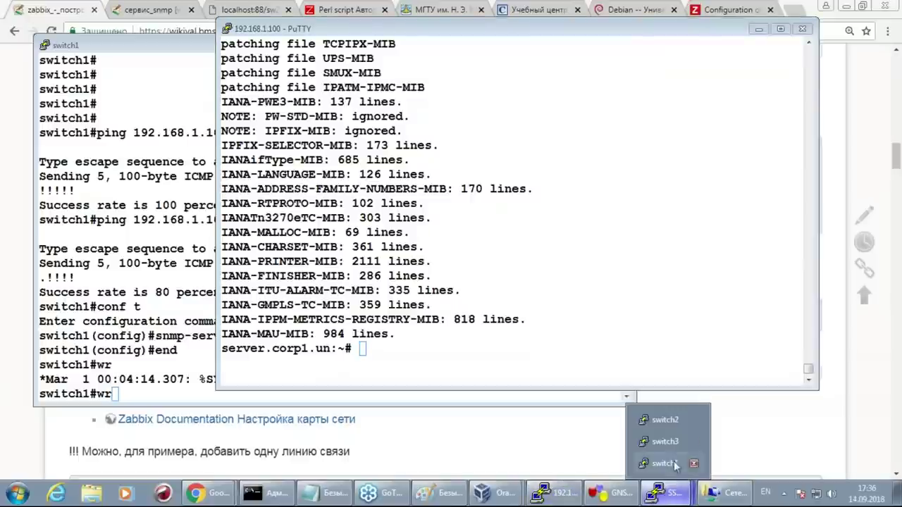
left_click(670, 421)
right_click(484, 285)
key("BackSpace")
key("BackSpace")
key("BackSpace")
key("BackSpace")
key("BackSpace")
key("BackSpace")
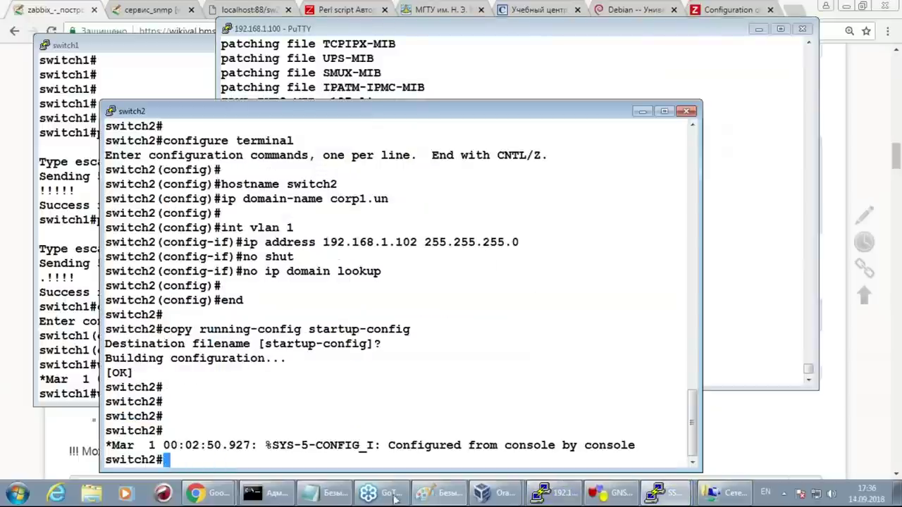
left_click(19, 409)
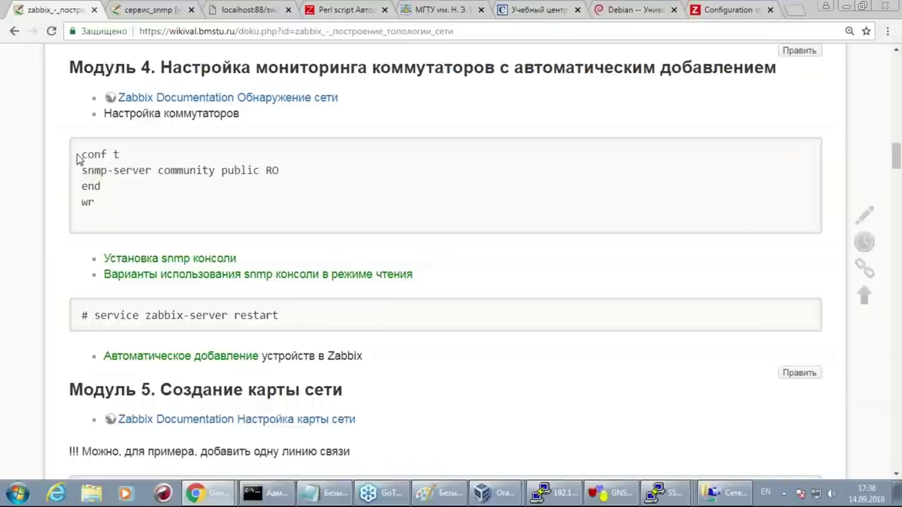
left_click_drag(77, 158, 116, 208)
key("ctrl+c")
key("alt+Tab")
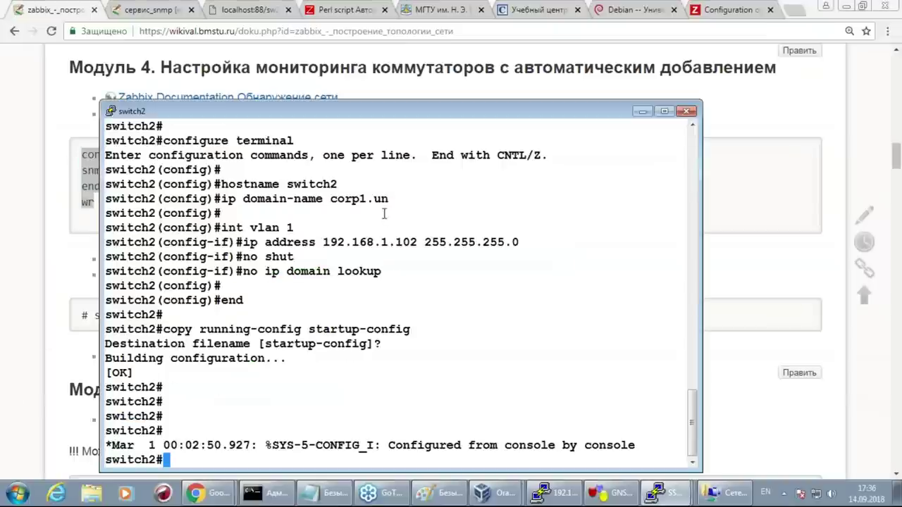
right_click(406, 282)
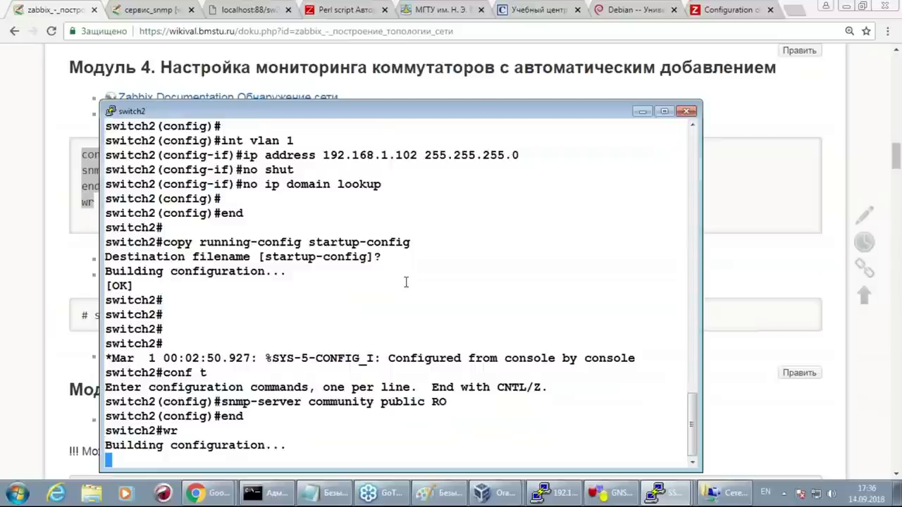
Paste the SNMP community commands into switch3 and confirm the configuration save.
left_click(663, 493)
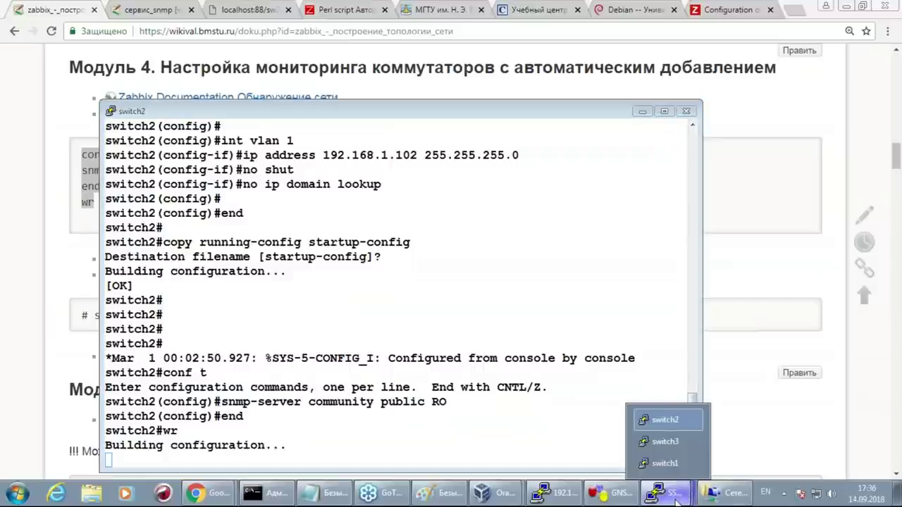
left_click(668, 452)
right_click(515, 284)
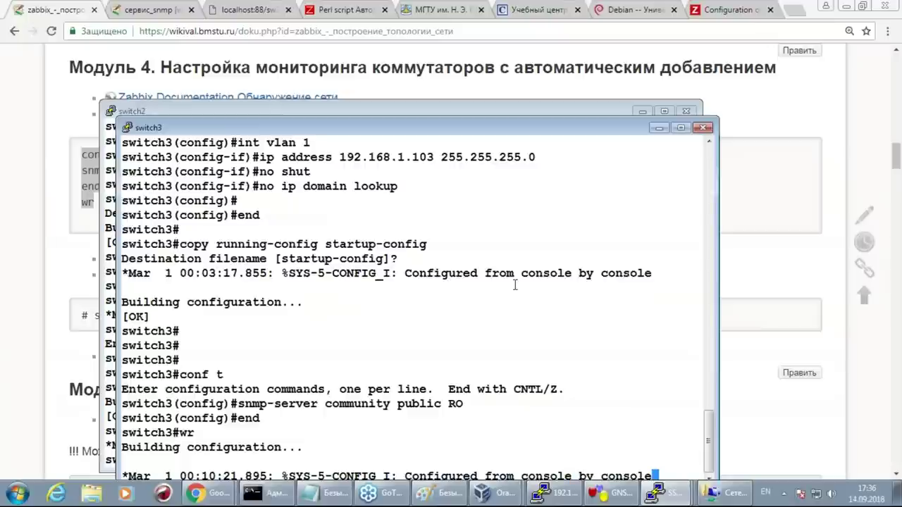
key("Return")
key("Return")
key("Return")
left_click_drag(500, 126, 533, 44)
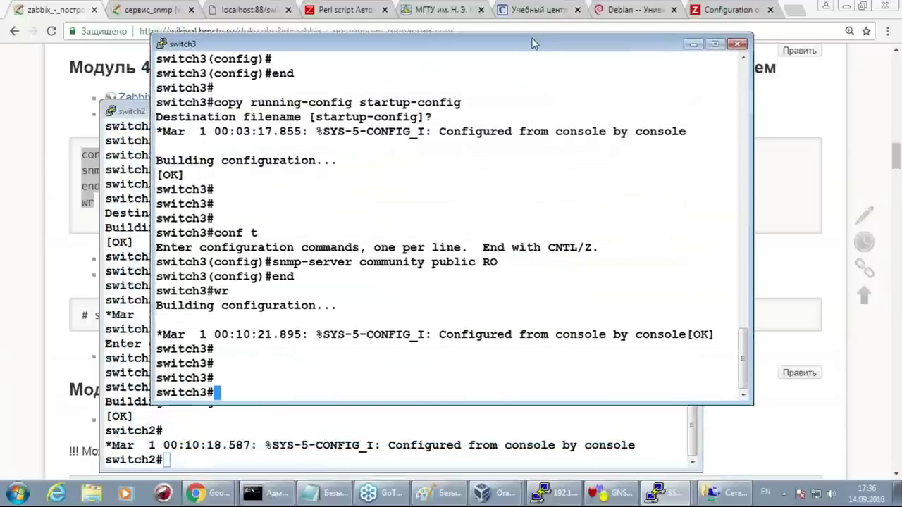
left_click(40, 289)
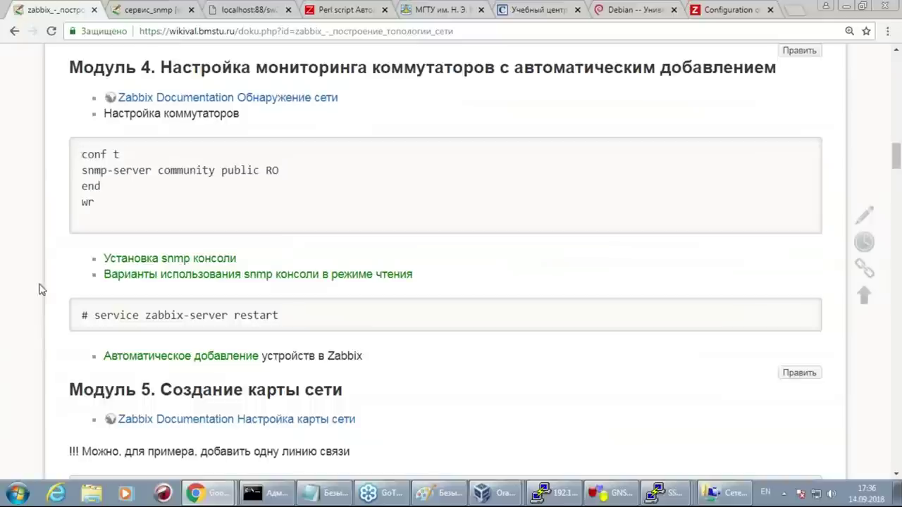
Open the wiki's SNMP read-mode usage page and copy the first device-name snmpget command.
left_click(146, 10)
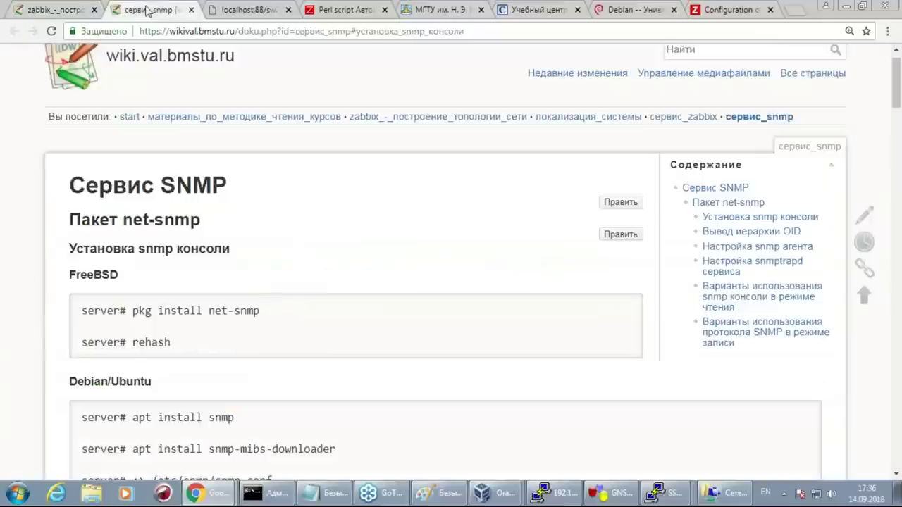
left_click(191, 10)
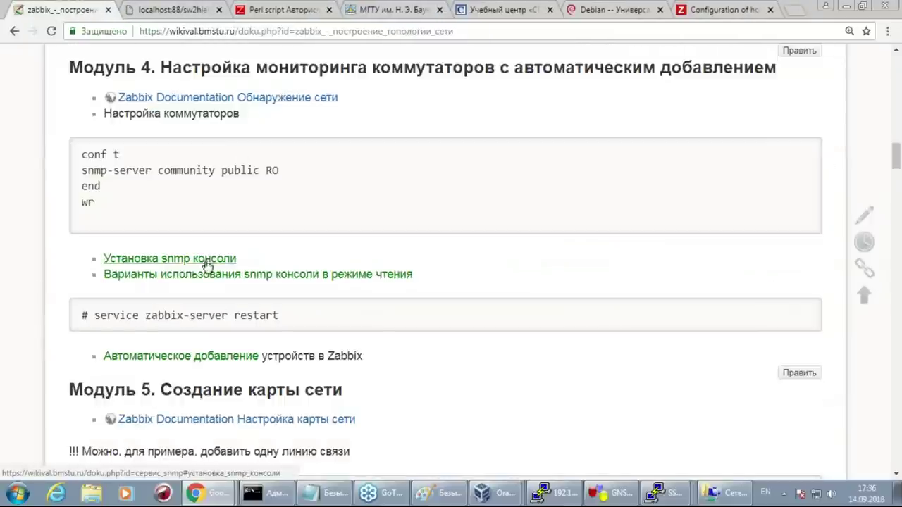
right_click(239, 277)
left_click(247, 284)
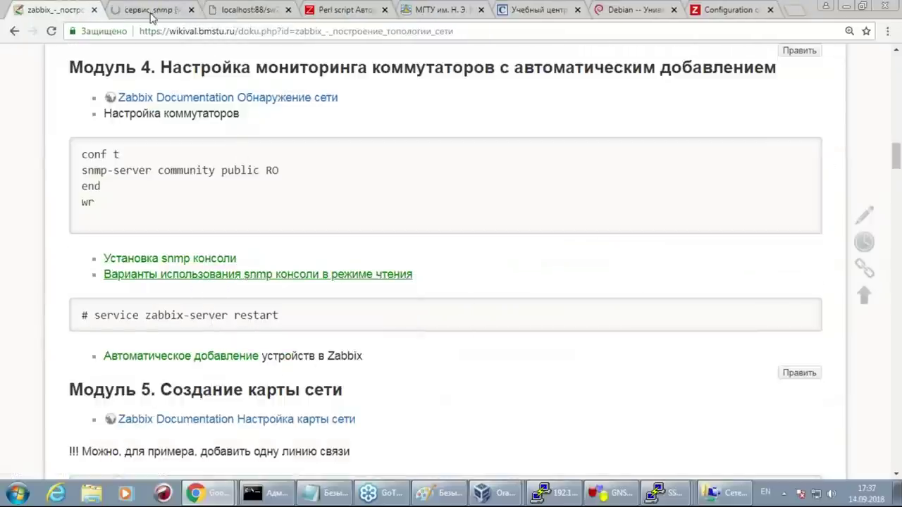
left_click(148, 10)
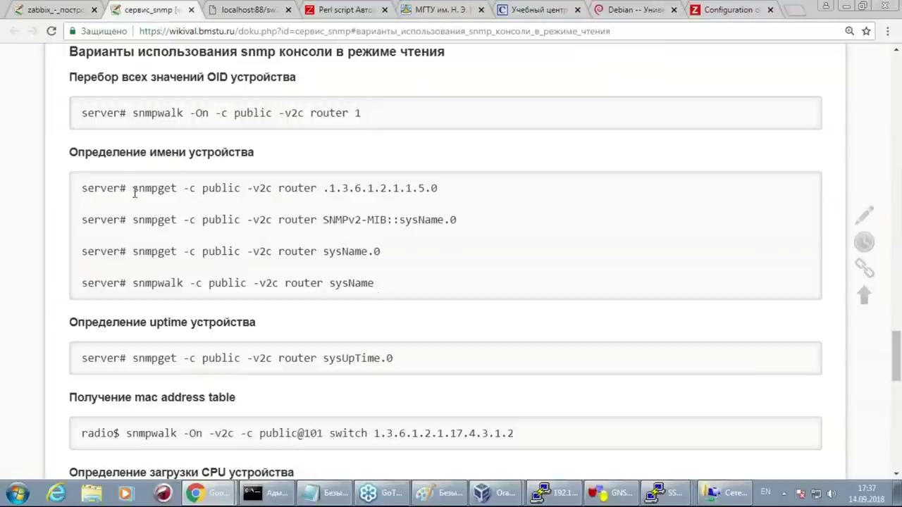
left_click_drag(133, 192, 438, 189)
key("ctrl+c")
Run the device-name snmpget query on the server against switch1 instead of the router.
key("alt+Tab")
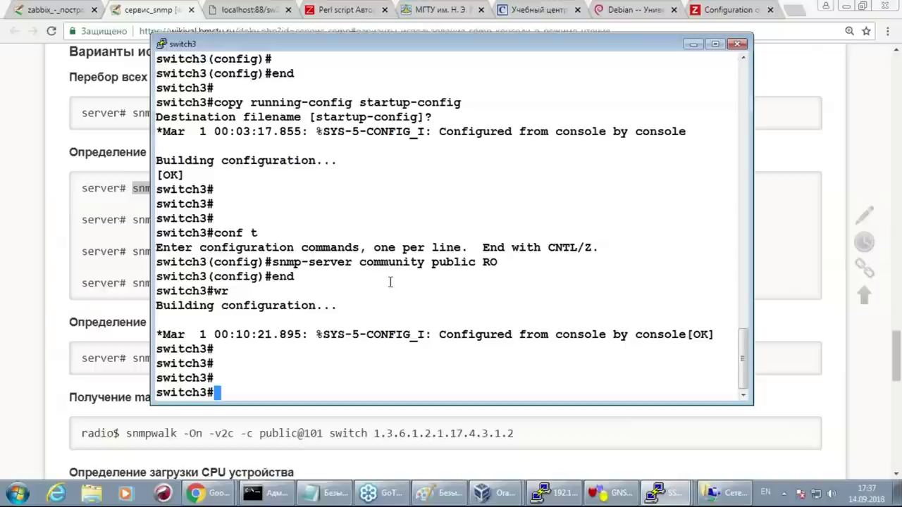
left_click(554, 494)
right_click(472, 238)
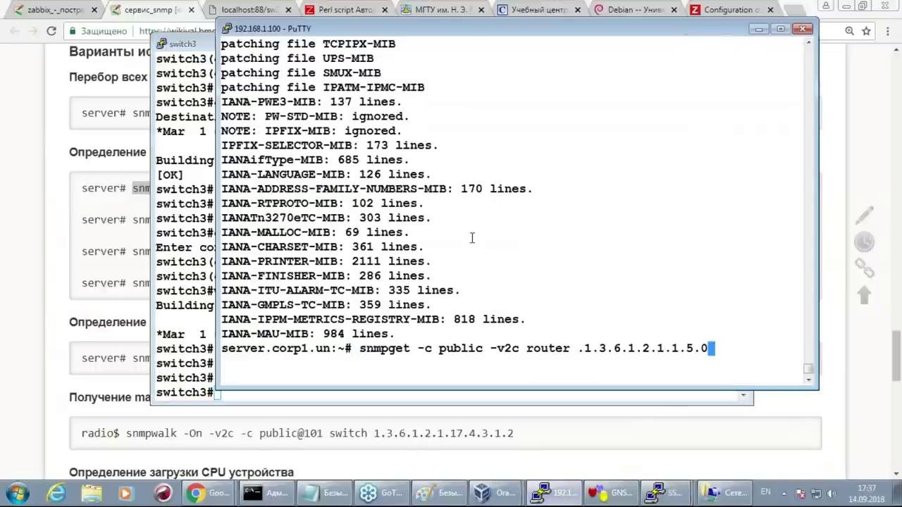
key("Left")
key("Left")
key("Left")
key("Left")
key("Left")
key("Left")
key("Left")
key("Left")
key("Left")
key("Left")
key("Left")
key("Left")
key("Left")
key("Left")
key("Left")
key("Left")
key("Left")
key("Left")
key("Left")
key("Left")
key("Right")
key("Right")
key("Right")
key("Right")
key("Right")
key("Right")
key("Right")
key("Right")
key("Right")
key("Right")
key("Right")
key("BackSpace")
key("BackSpace")
key("BackSpace")
key("BackSpace")
key("BackSpace")
key("BackSpace")
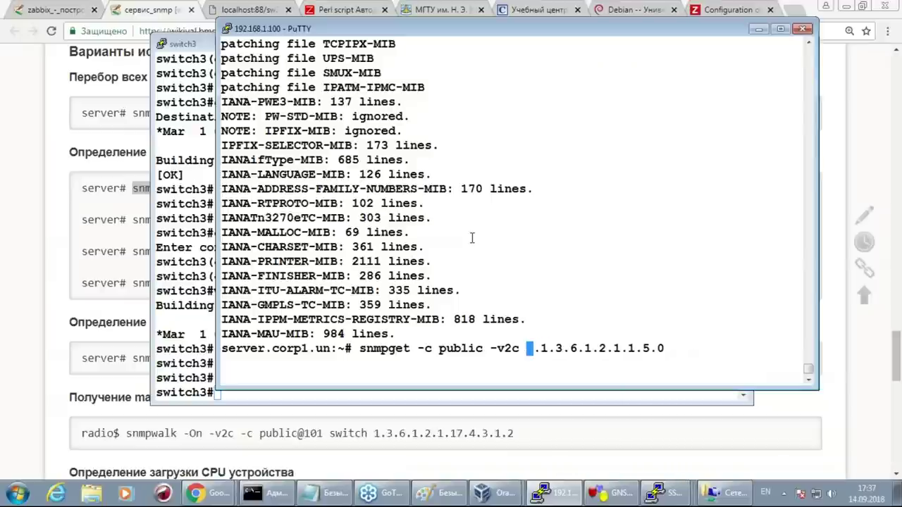
type("switc")
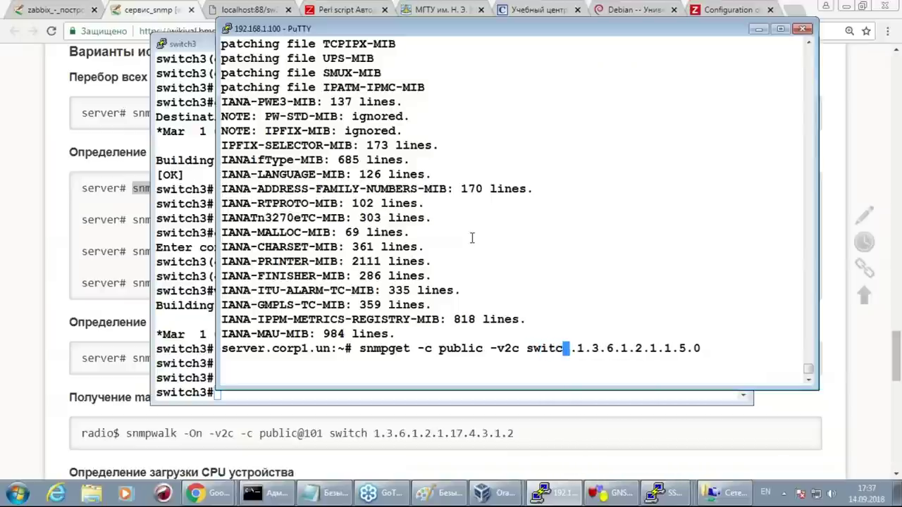
type("h")
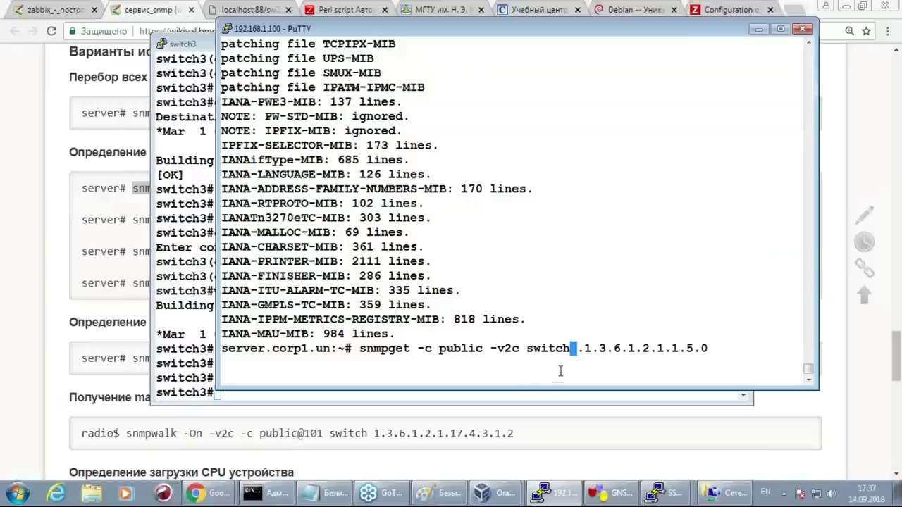
type("1")
key("Return")
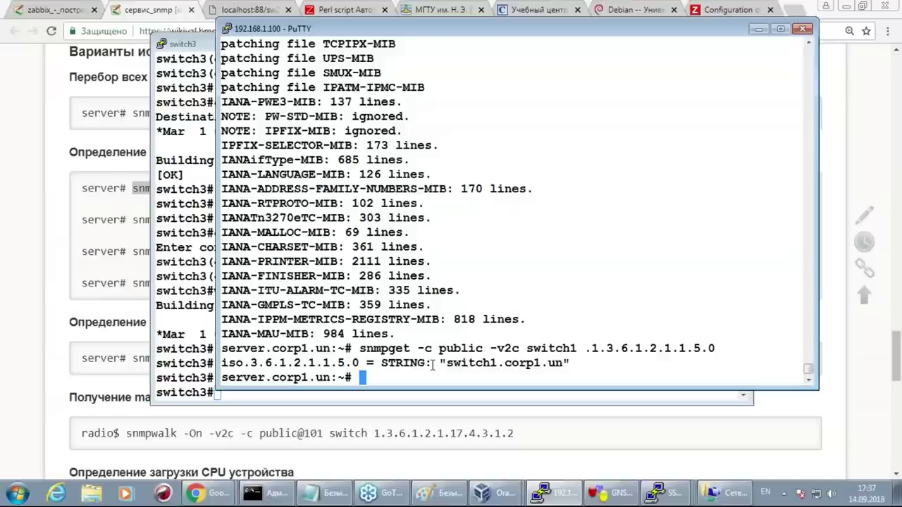
Run the SNMPv2-MIB::sysName.0 snmpget query against switch1.
left_click(104, 332)
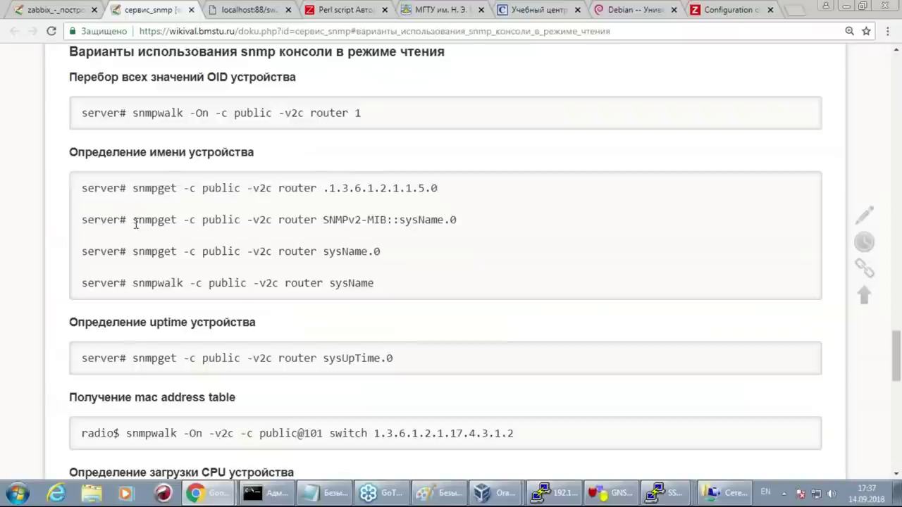
left_click_drag(132, 224, 465, 222)
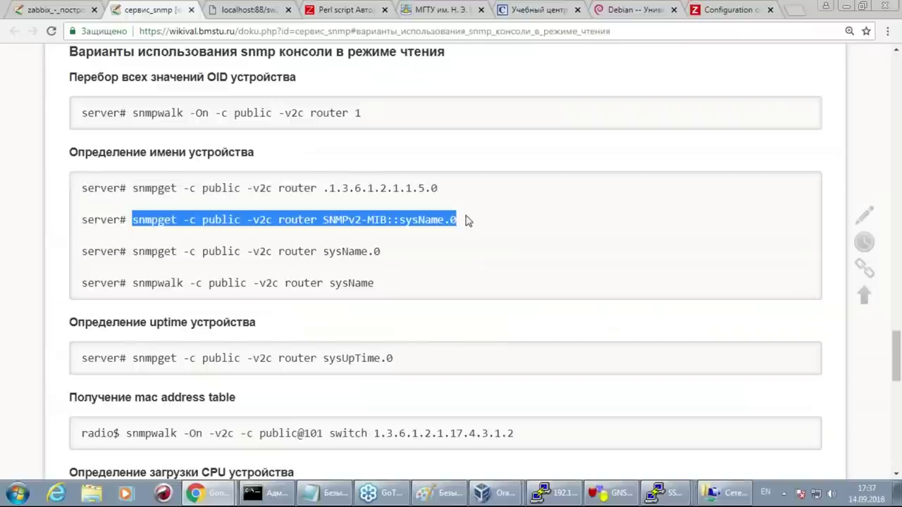
key("ctrl+c")
key("alt+Tab")
right_click(481, 277)
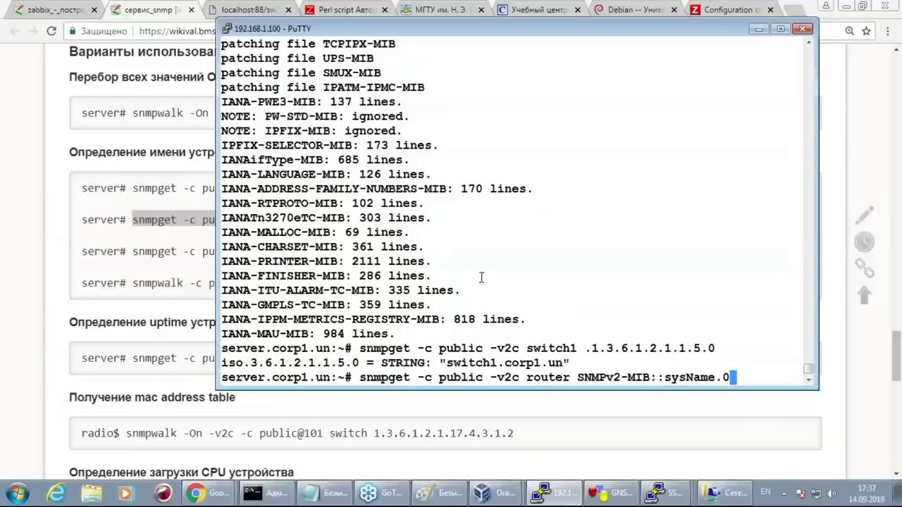
key("Left")
key("Left")
key("Left")
key("Left")
key("Left")
key("Left")
key("Left")
key("Left")
key("Left")
key("Left")
key("Left")
key("Left")
key("Left")
key("Left")
key("Left")
key("Left")
key("Left")
key("Left")
key("Left")
key("Left")
key("BackSpace")
key("BackSpace")
key("BackSpace")
key("BackSpace")
key("BackSpace")
key("BackSpace")
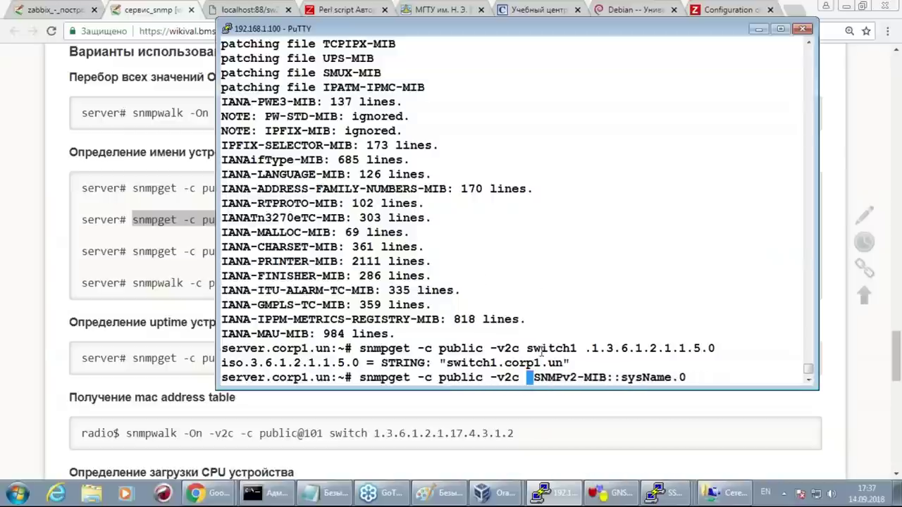
left_click_drag(527, 348, 576, 348)
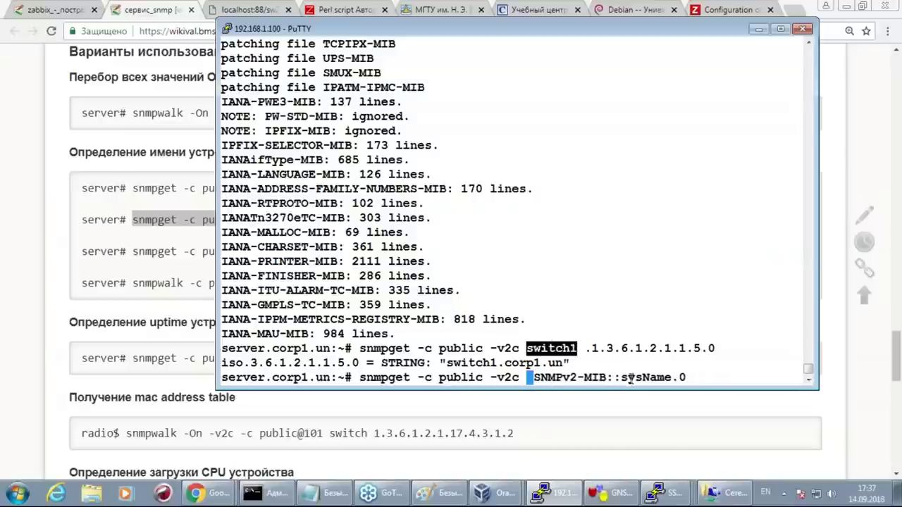
right_click(568, 214)
key("Return")
Rerun the sysName query with switch2 as the target.
key("Up")
key("Left")
key("Left")
key("Left")
key("Left")
key("Left")
key("Left")
key("Left")
key("Left")
key("Left")
key("Left")
key("Left")
key("Left")
key("Left")
key("Left")
key("Left")
key("Left")
key("Left")
key("Left")
key("Left")
key("Left")
key("BackSpace")
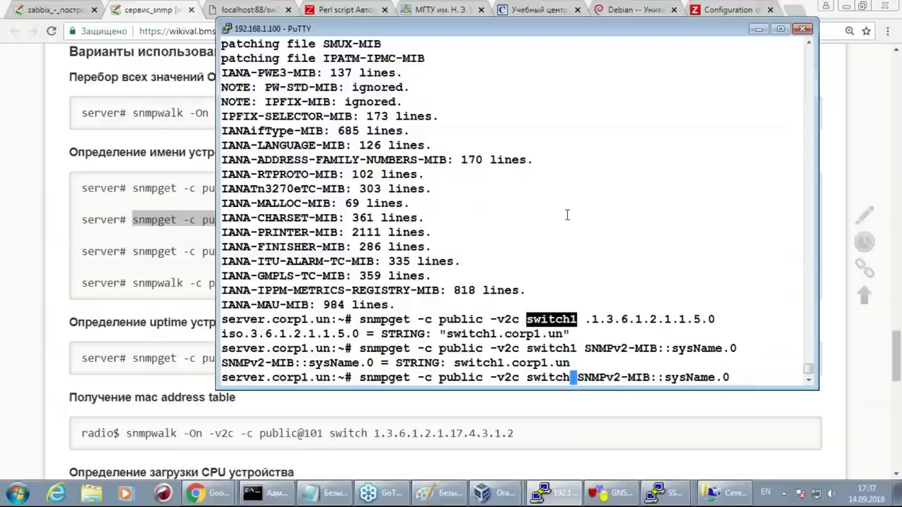
type("2")
key("Return")
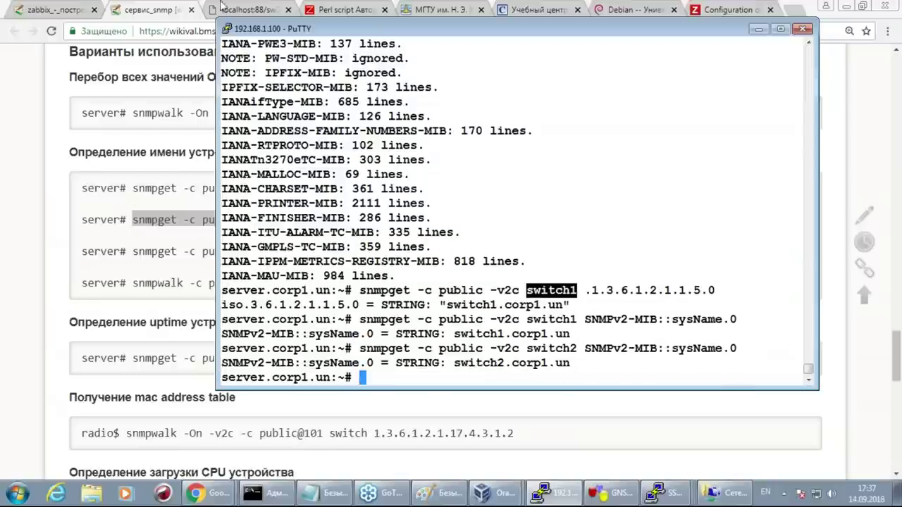
Empty the SNMP config by running ':> /etc/snmp/snmp.conf' copied from the wiki.
left_click(29, 10)
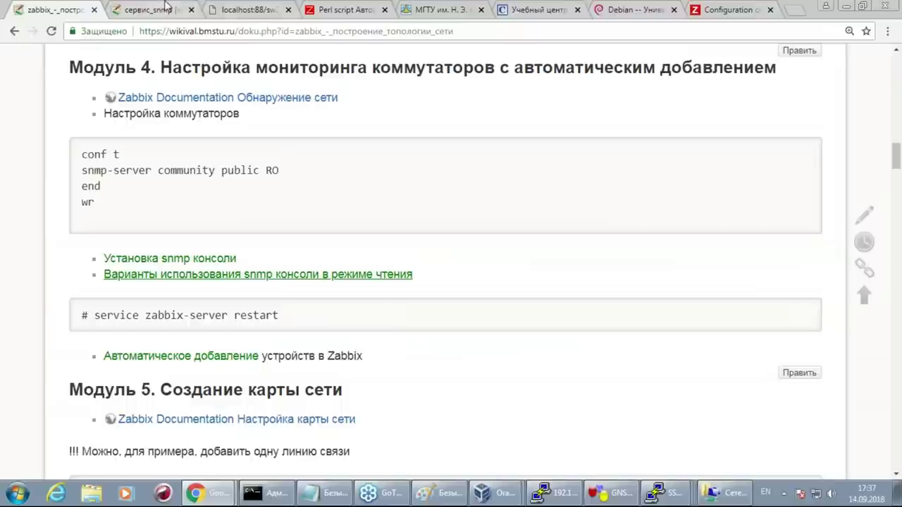
left_click(168, 15)
left_click(42, 9)
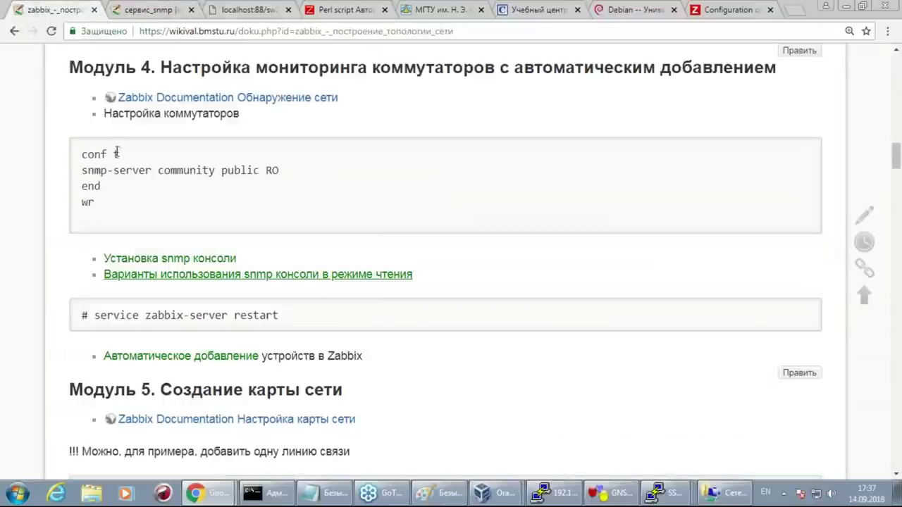
right_click(179, 258)
left_click(205, 266)
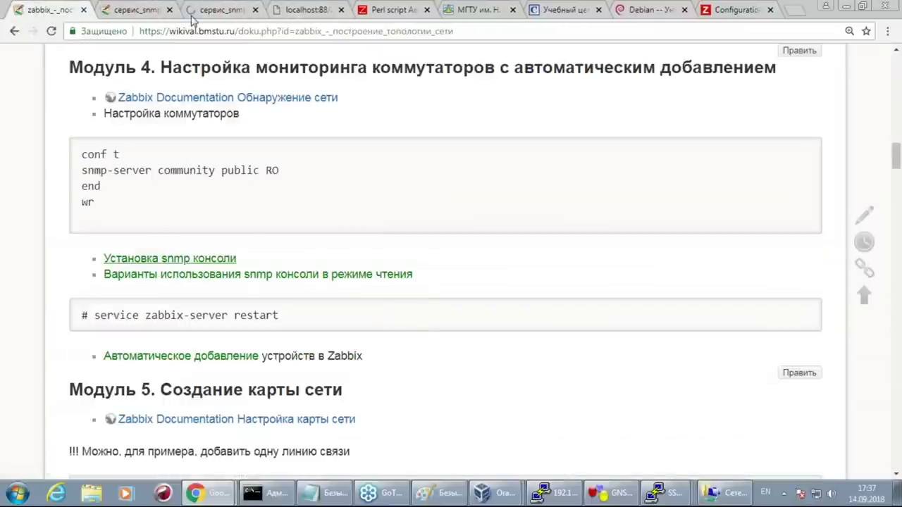
left_click(197, 11)
left_click_drag(132, 282, 276, 284)
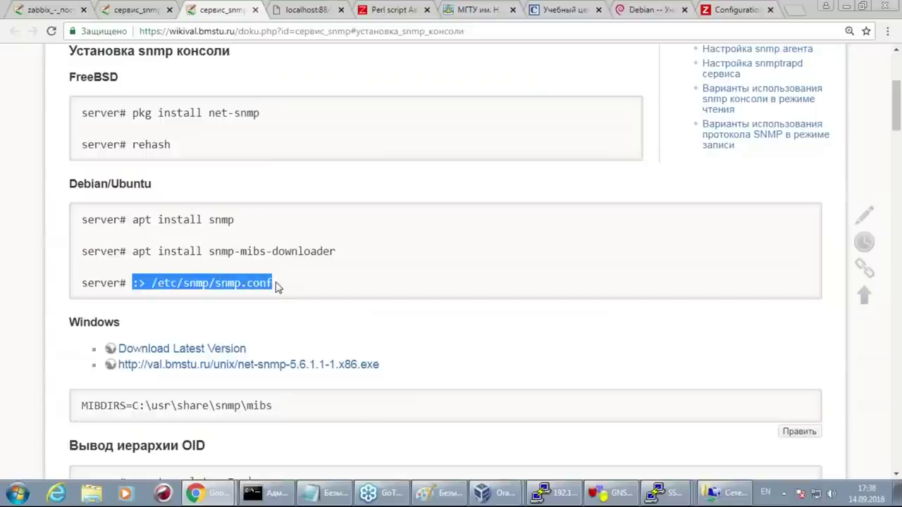
key("alt+Tab")
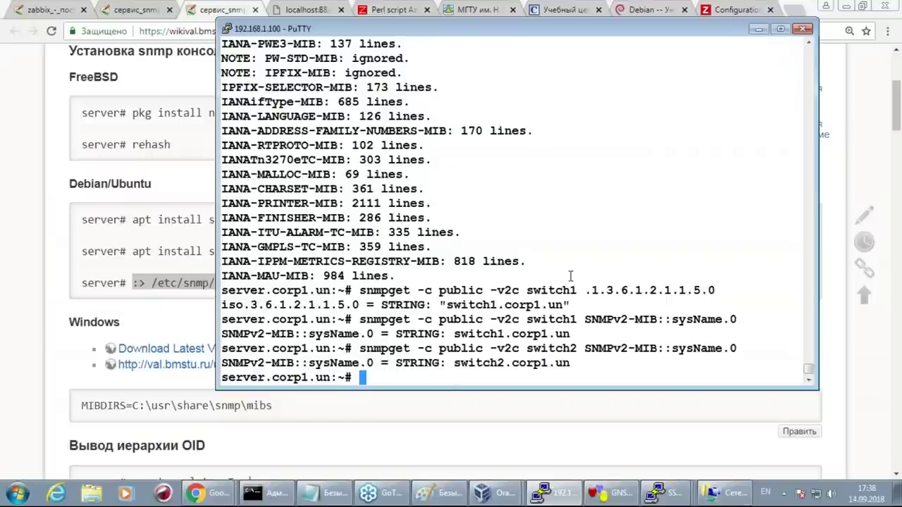
right_click(571, 276)
key("Return")
key("Return")
key("Return")
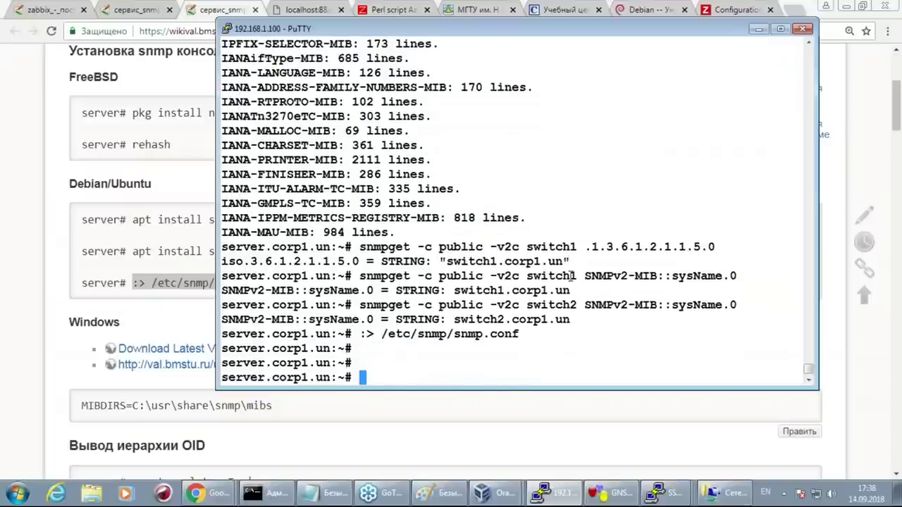
left_click_drag(361, 334, 380, 334)
left_click(426, 336)
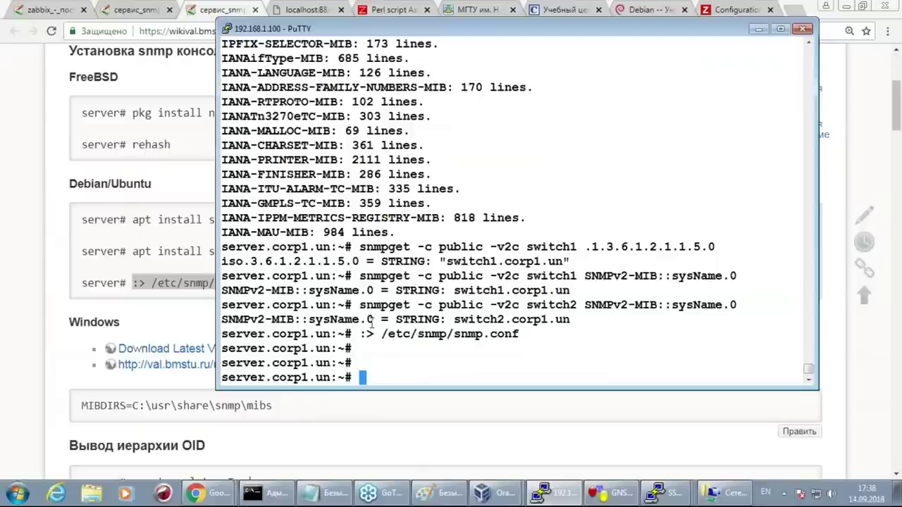
Restart Zabbix with 'service zabbix-server restart' copied from the wiki.
left_click(163, 277)
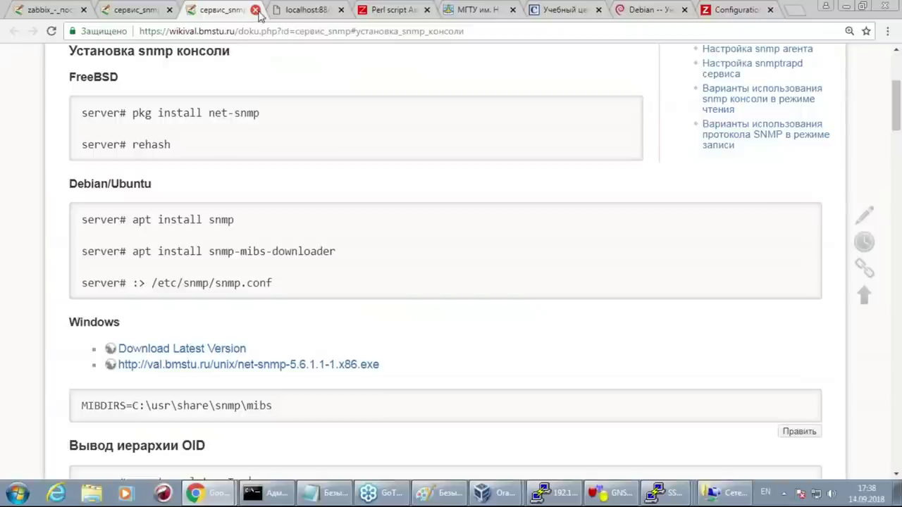
left_click(256, 10)
left_click(170, 9)
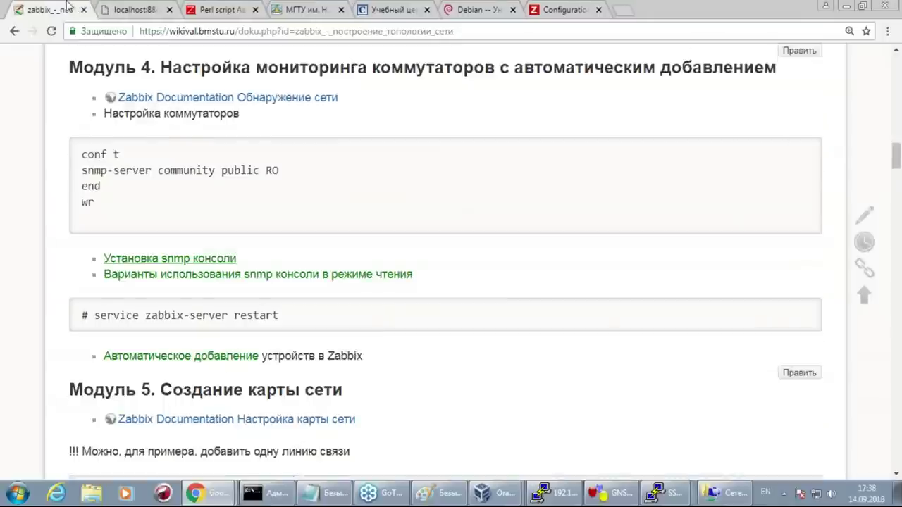
left_click_drag(94, 315, 302, 336)
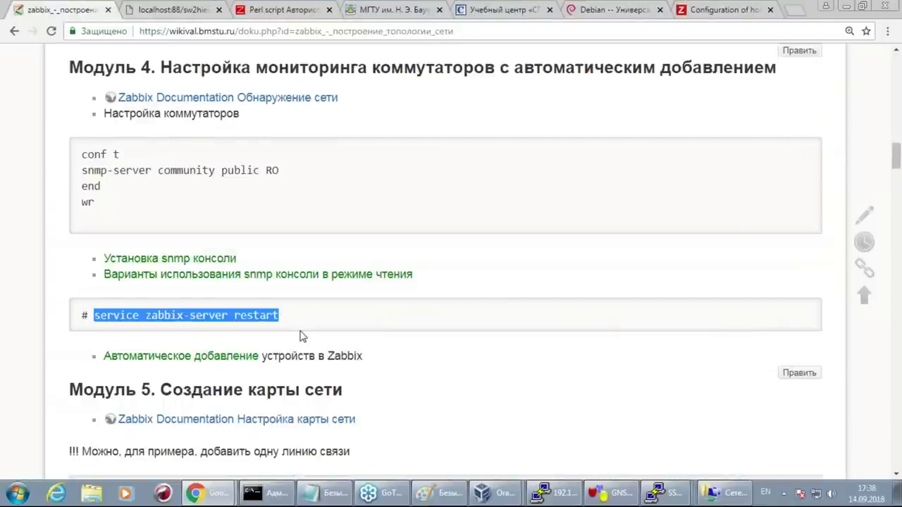
key("ctrl+c")
key("alt+Tab")
right_click(460, 237)
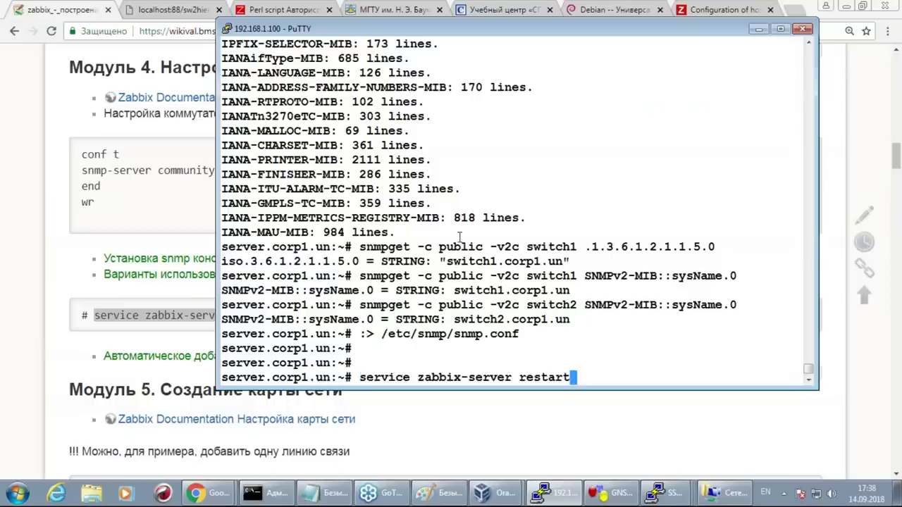
key("Return")
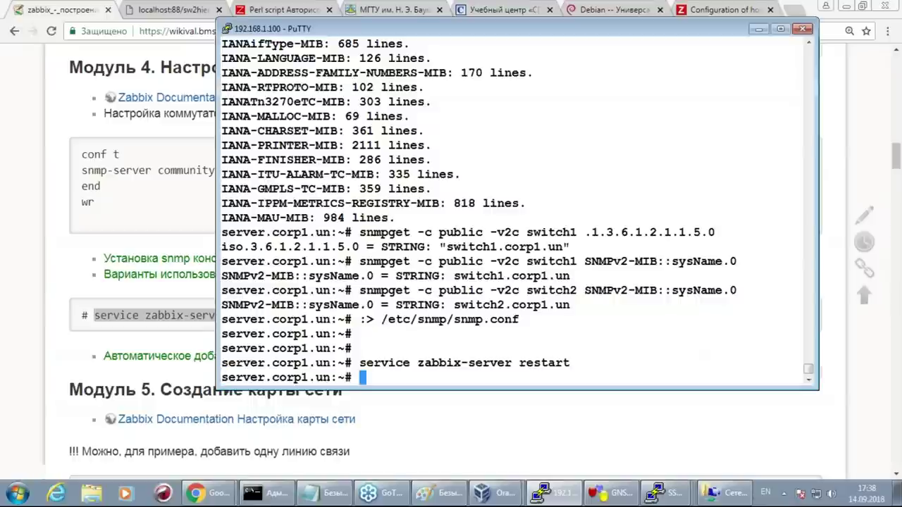
left_click(726, 10)
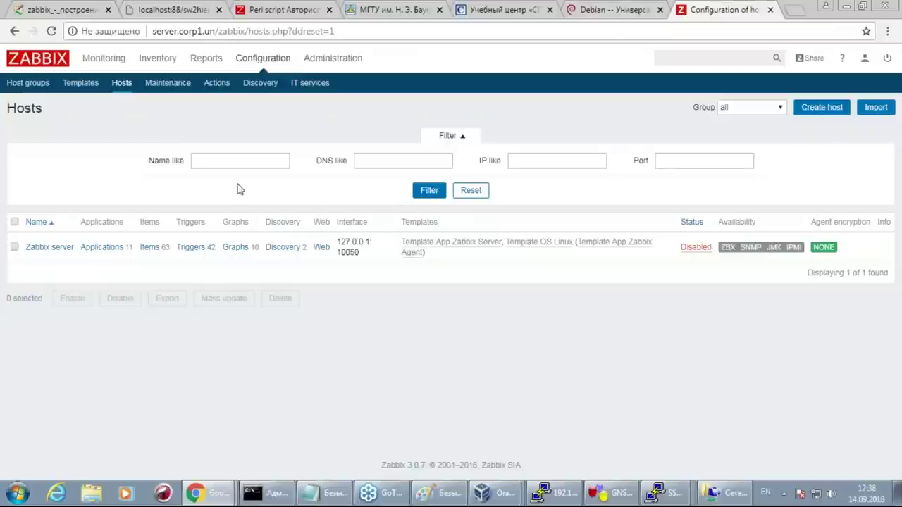
Start a new host with an SNMP interface, then open the wiki's automatic adding instructions.
left_click(123, 84)
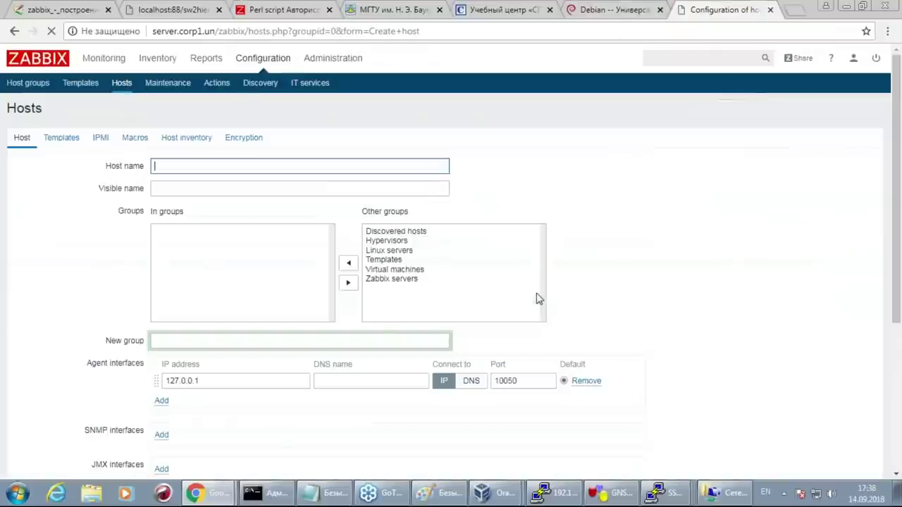
left_click(161, 434)
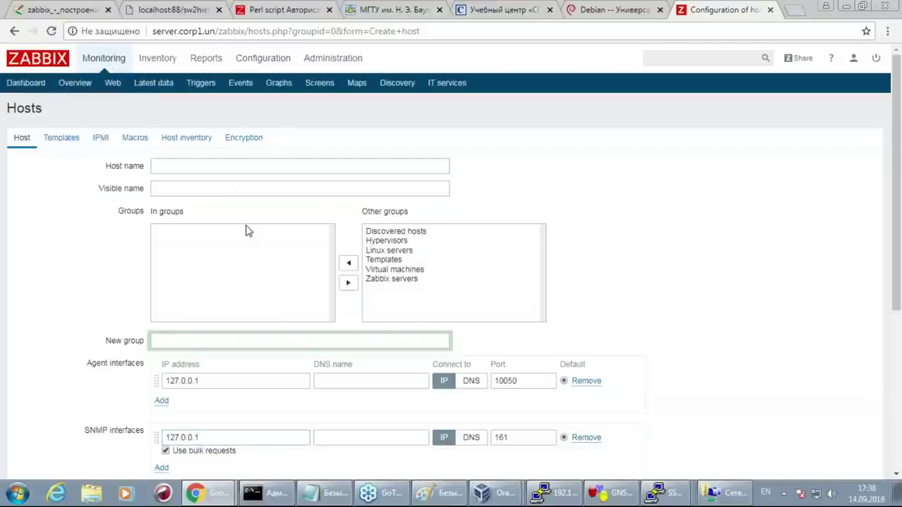
left_click(81, 9)
scroll(511, 274, "down", 2)
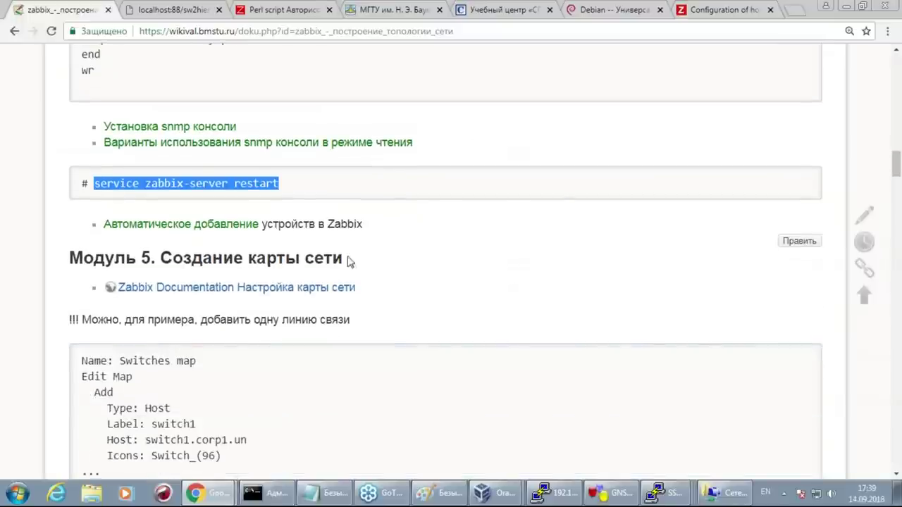
right_click(195, 232)
left_click(359, 233)
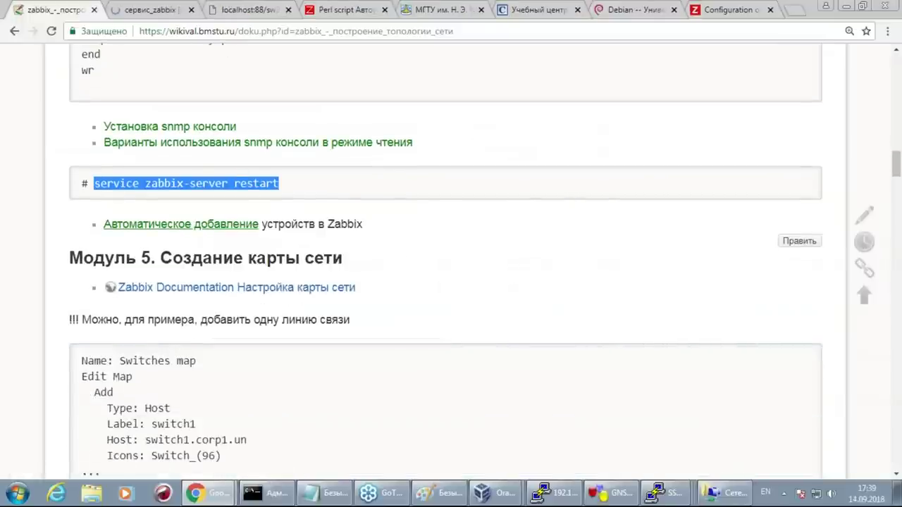
left_click(157, 10)
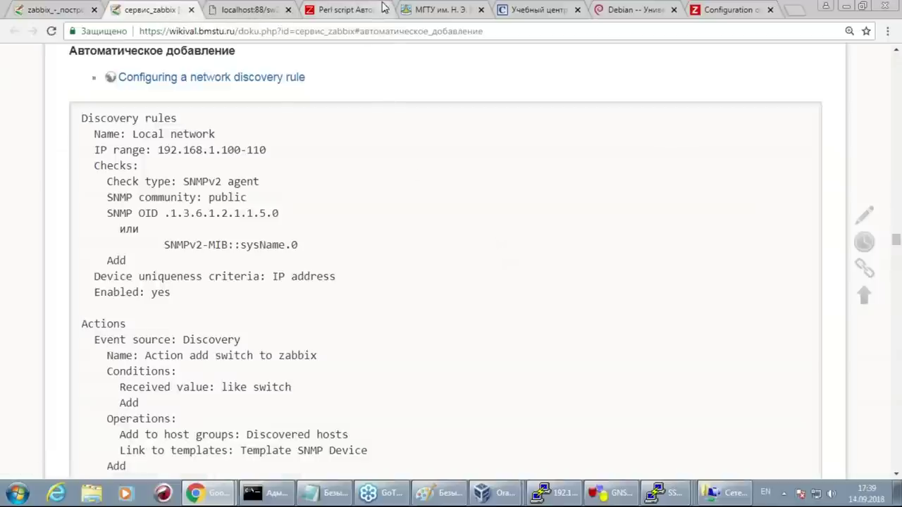
left_click(702, 14)
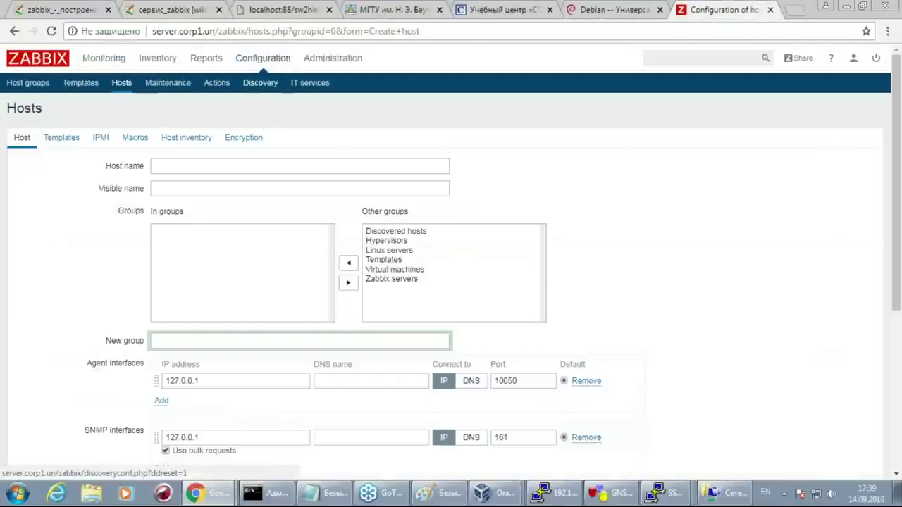
Set the Local network discovery rule's IP range to 192.168.1.100-110.
left_click(252, 86)
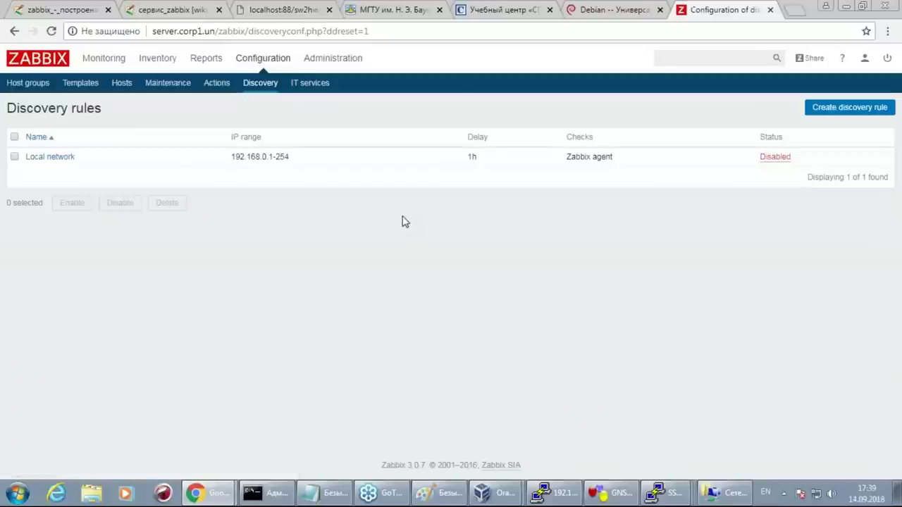
left_click(43, 158)
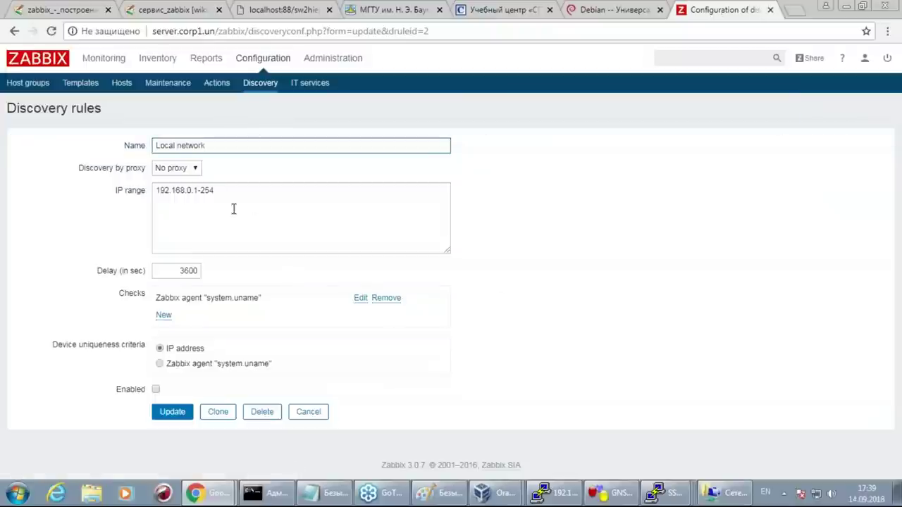
left_click(188, 190)
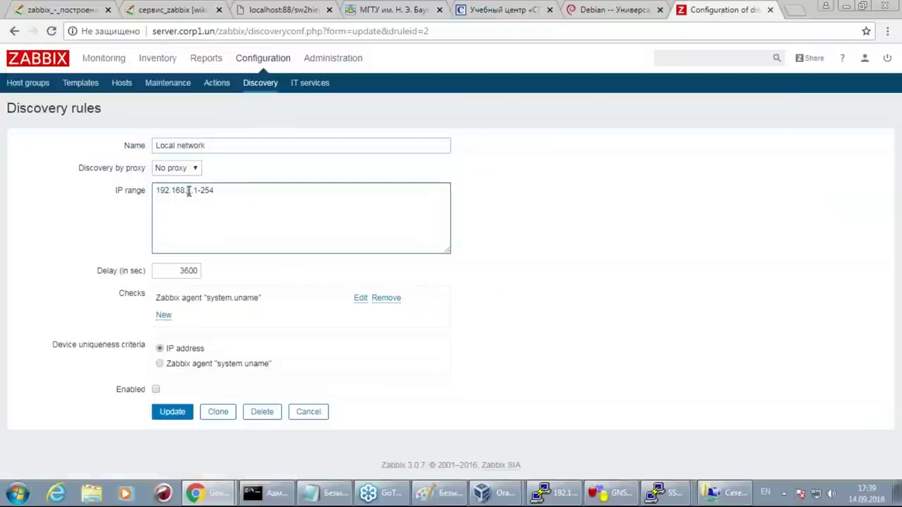
type("1")
left_click(195, 191)
type("00")
left_click_drag(206, 190, 225, 191)
left_click(230, 190)
type("110")
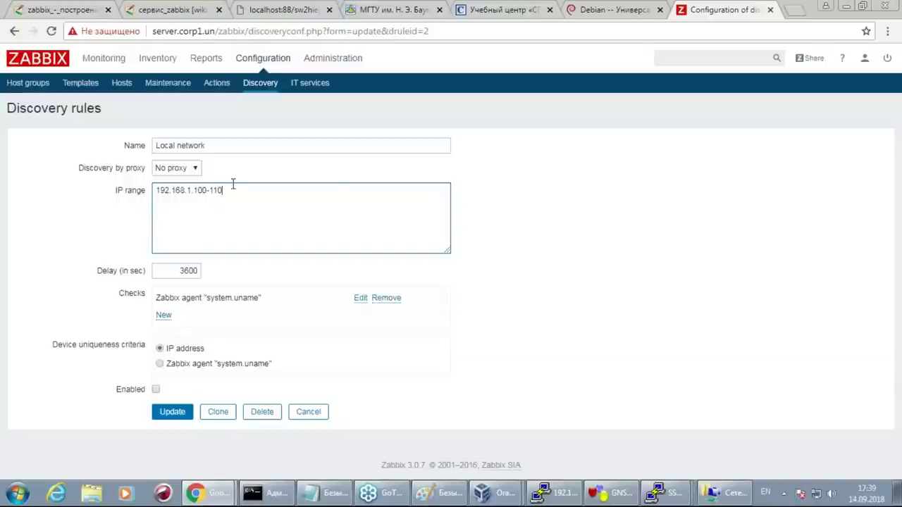
Change the discovery delay from 600 to 60 and remove the Zabbix agent check.
left_click(183, 272)
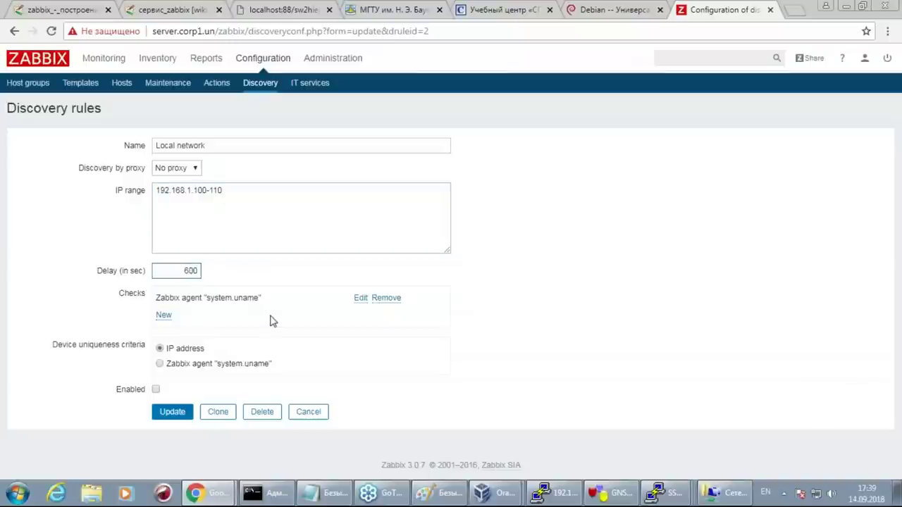
key("BackSpace")
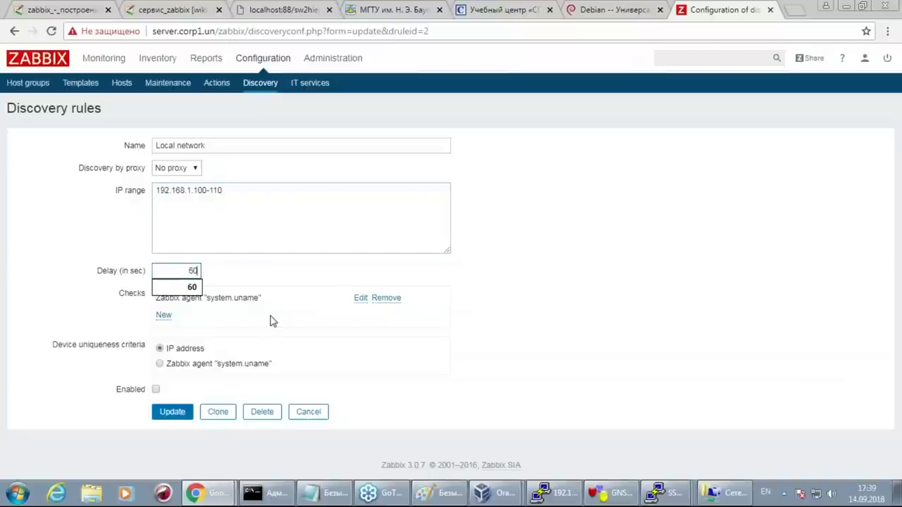
left_click(189, 288)
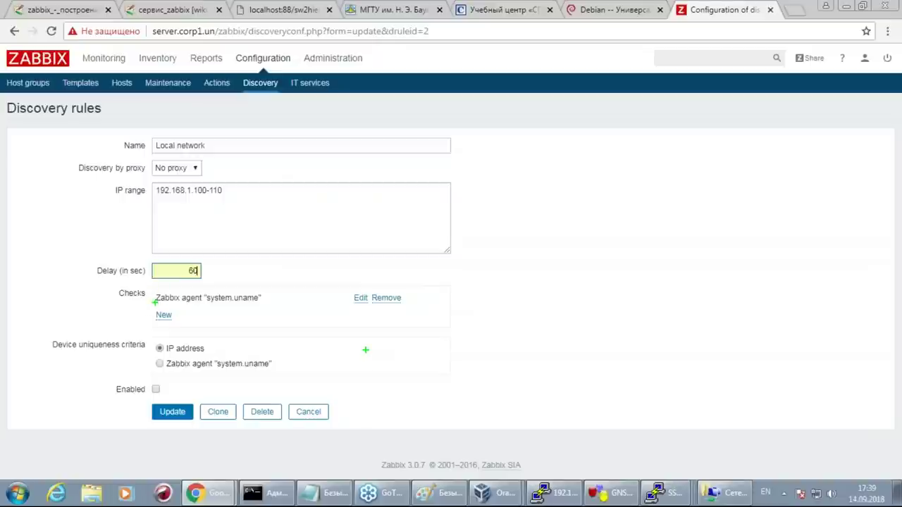
left_click_drag(158, 304, 207, 303)
key("Escape")
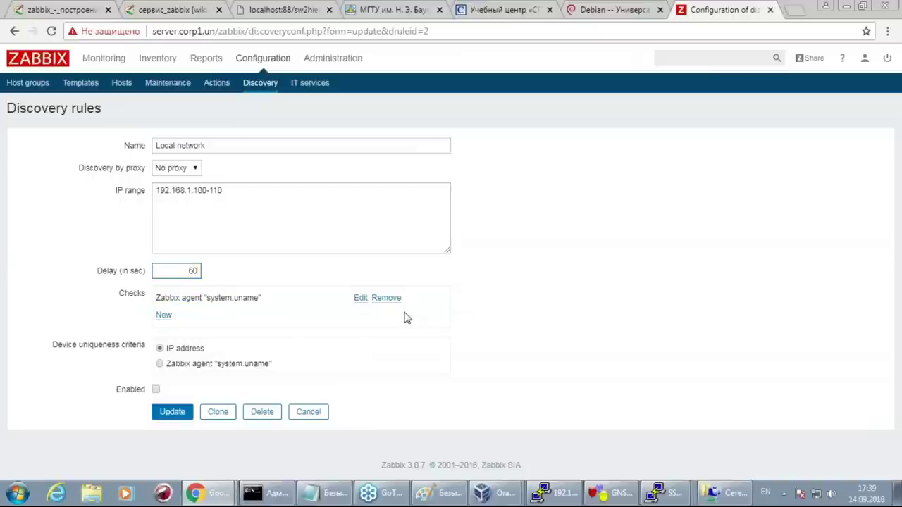
left_click(386, 298)
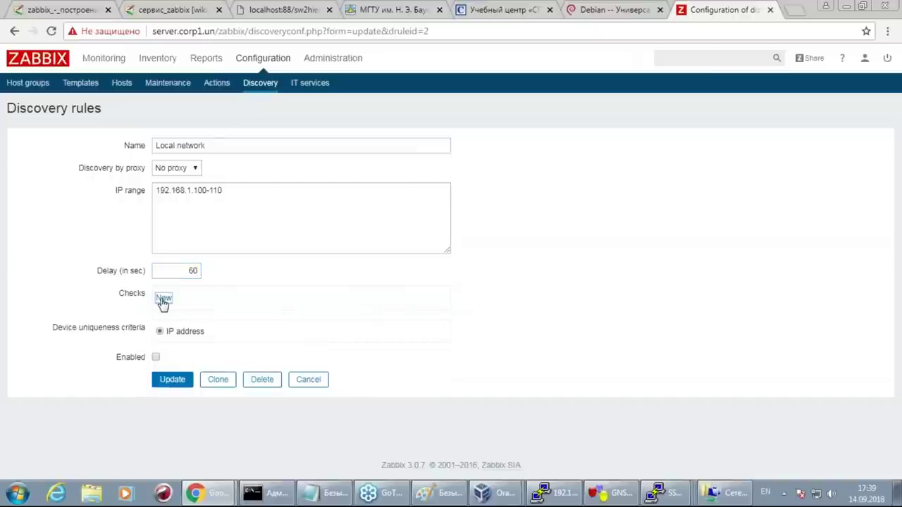
Add an SNMPv2 agent check (community public, OID SNMPv2-MIB::sysName.0), enable the rule and update it.
left_click(162, 298)
left_click(252, 329)
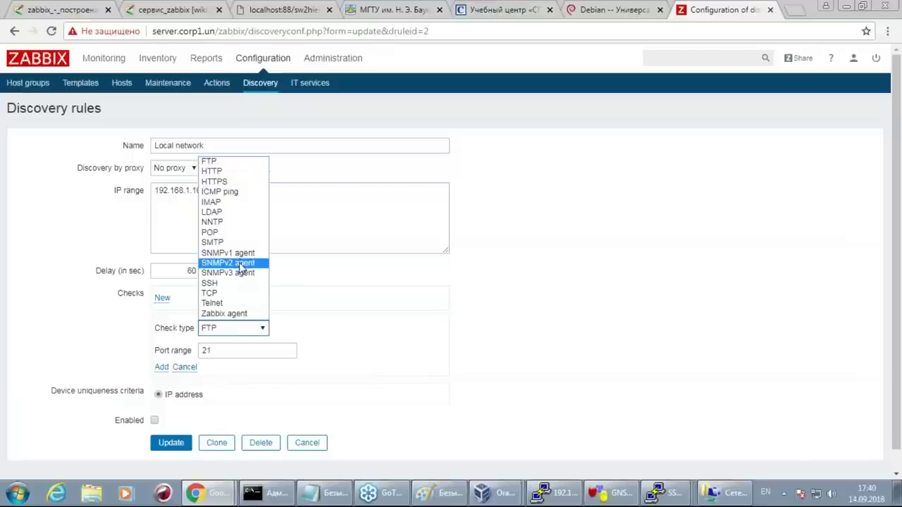
left_click(241, 263)
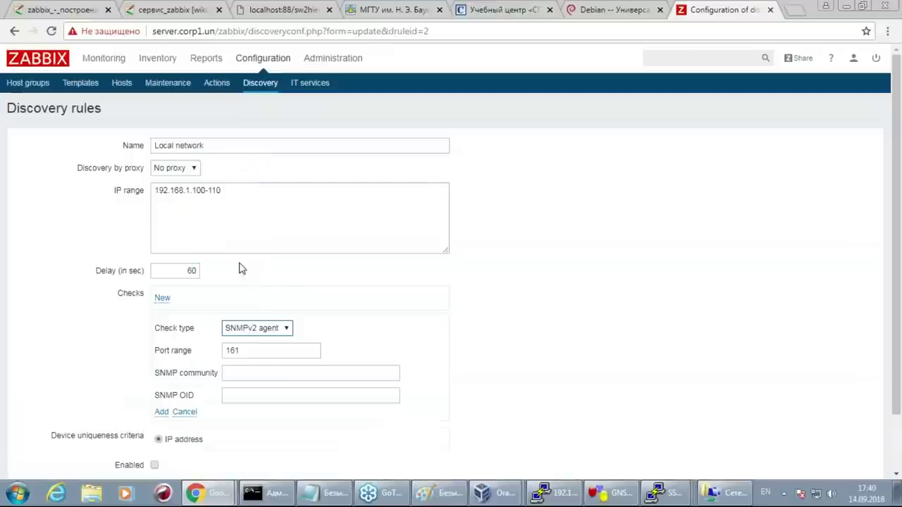
left_click(247, 374)
left_click(243, 391)
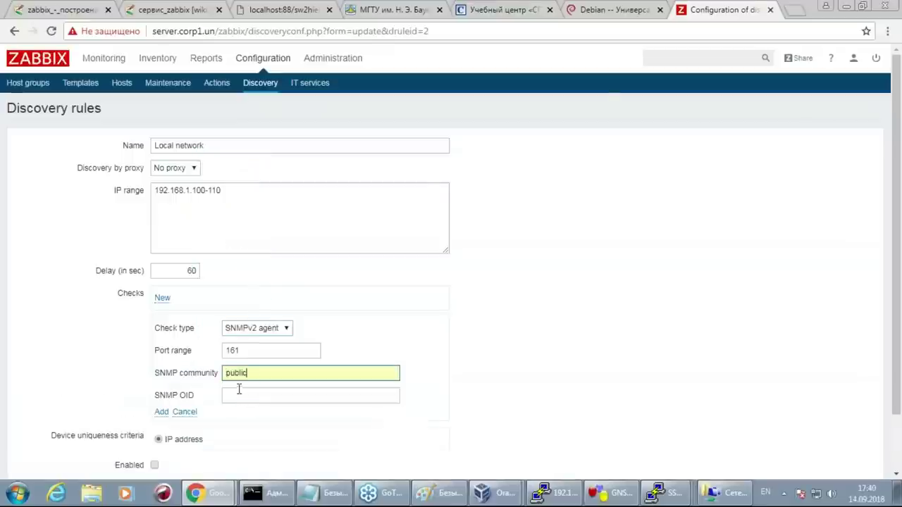
left_click(240, 393)
left_click(259, 413)
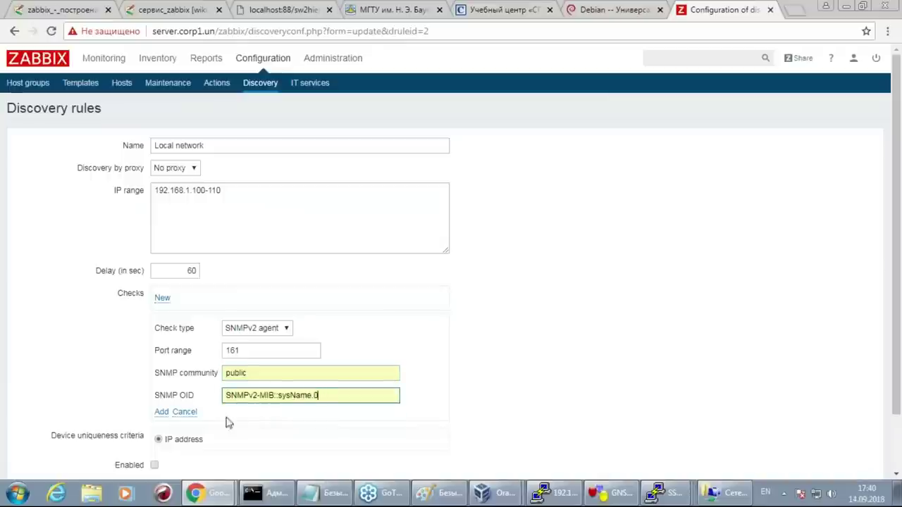
left_click(162, 412)
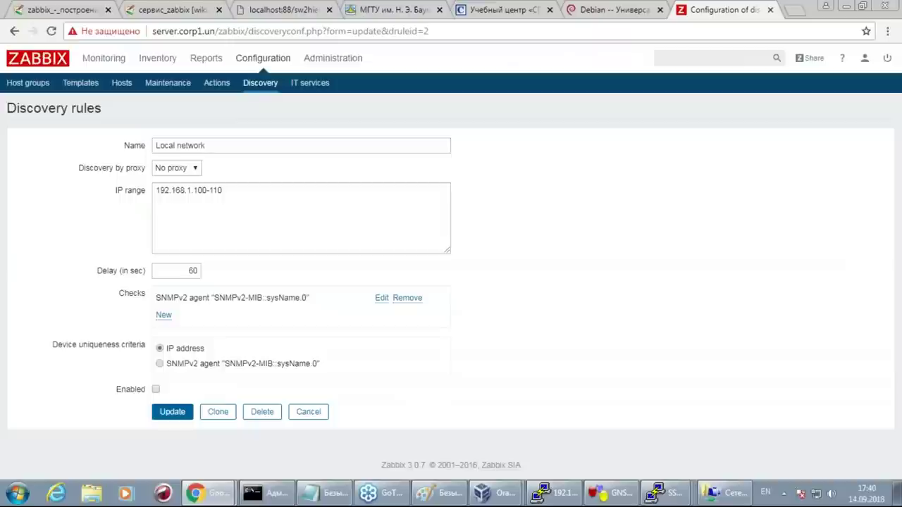
left_click(156, 389)
left_click(171, 413)
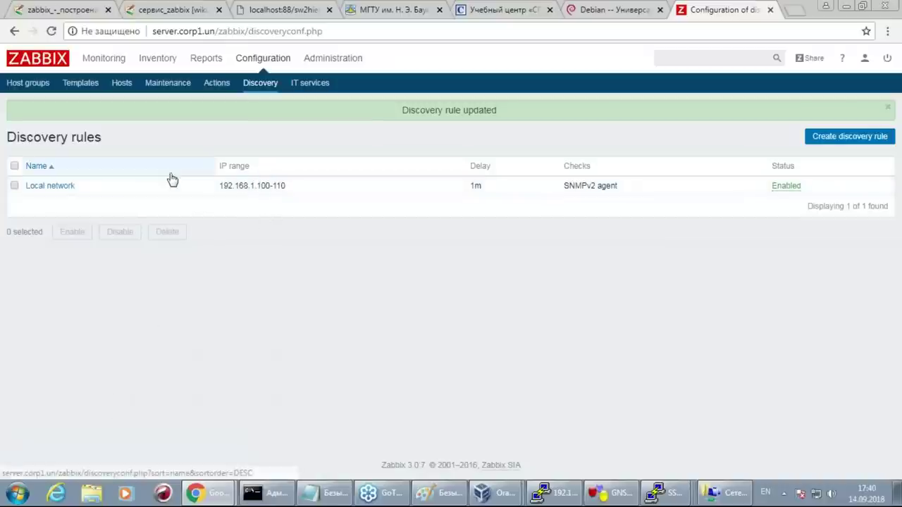
Switch the Actions list to the Discovery event source and start a new action.
left_click(118, 86)
left_click(215, 83)
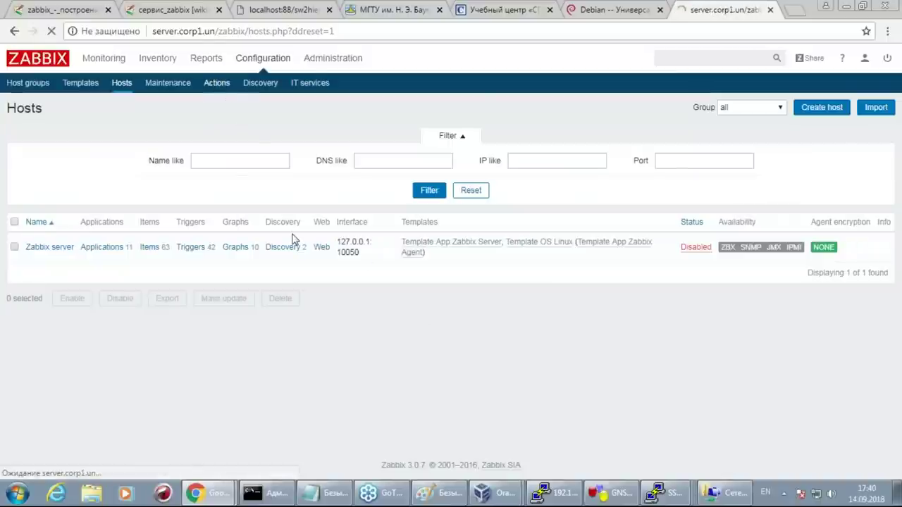
left_click(796, 107)
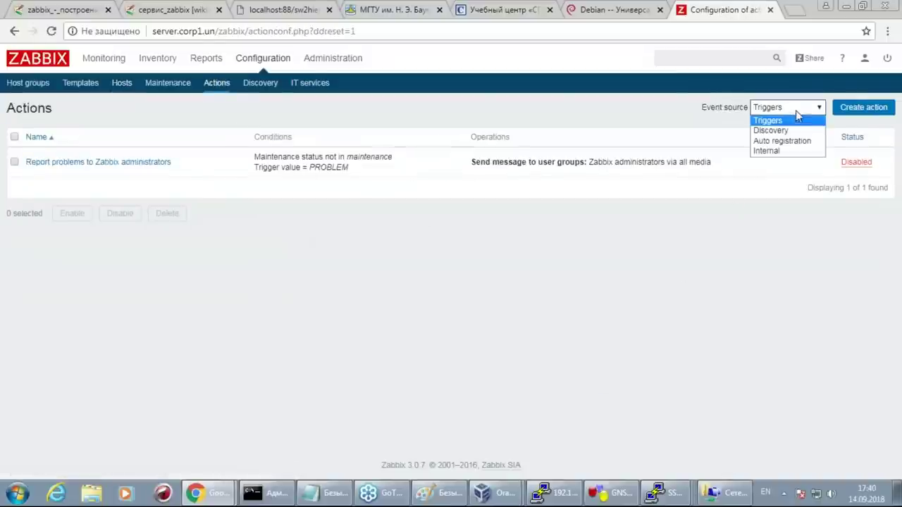
left_click(797, 131)
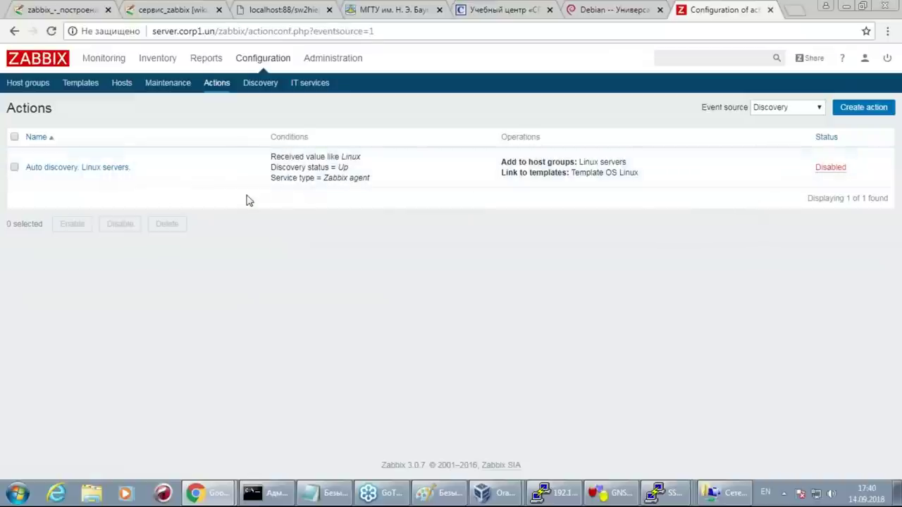
left_click(868, 109)
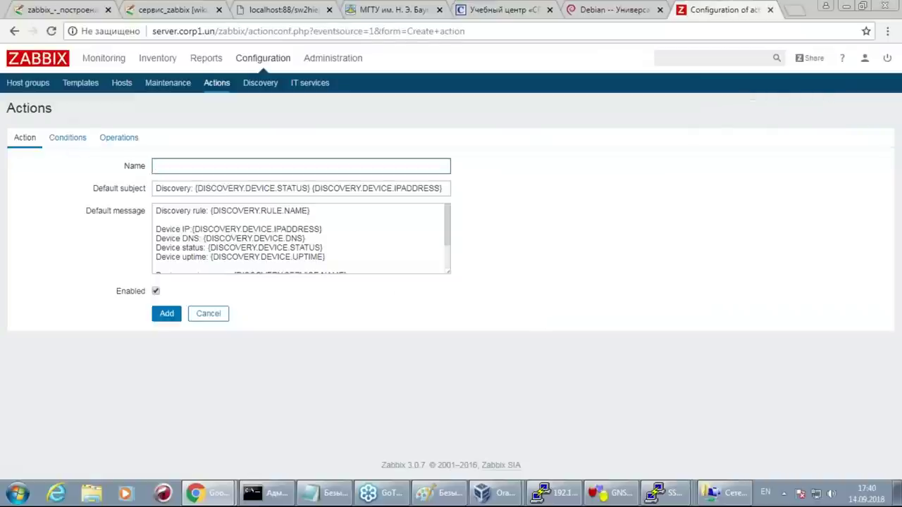
Name the action 'Action add switch to zabbix', copied from the wiki.
left_click(174, 10)
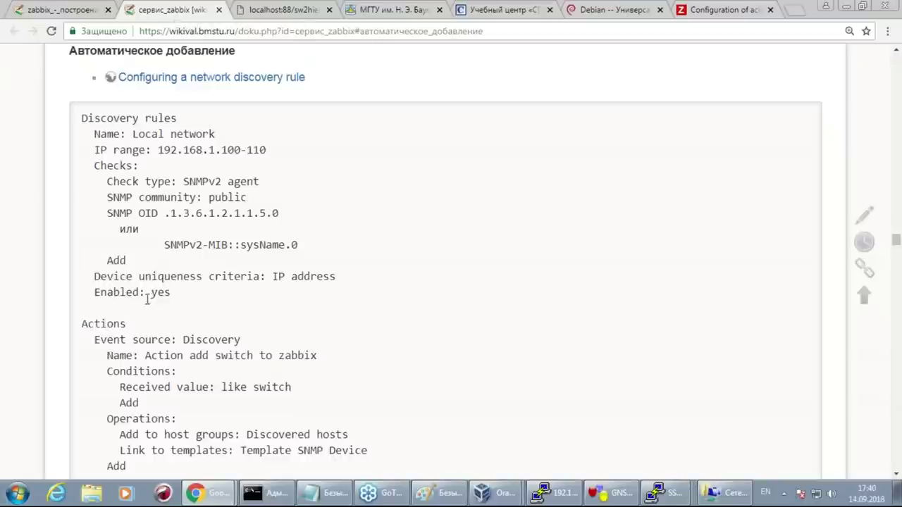
left_click_drag(145, 356, 326, 359)
key("ctrl+c")
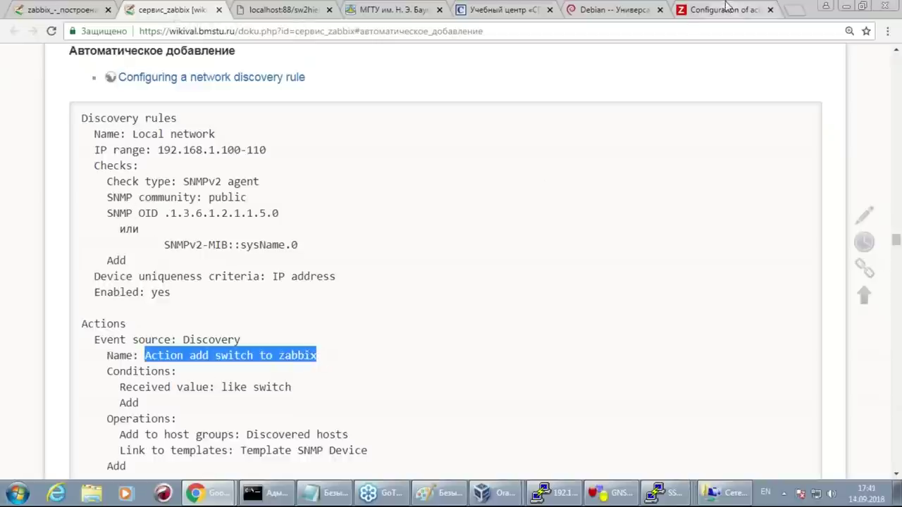
left_click(733, 10)
key("ctrl+v")
left_click(217, 184)
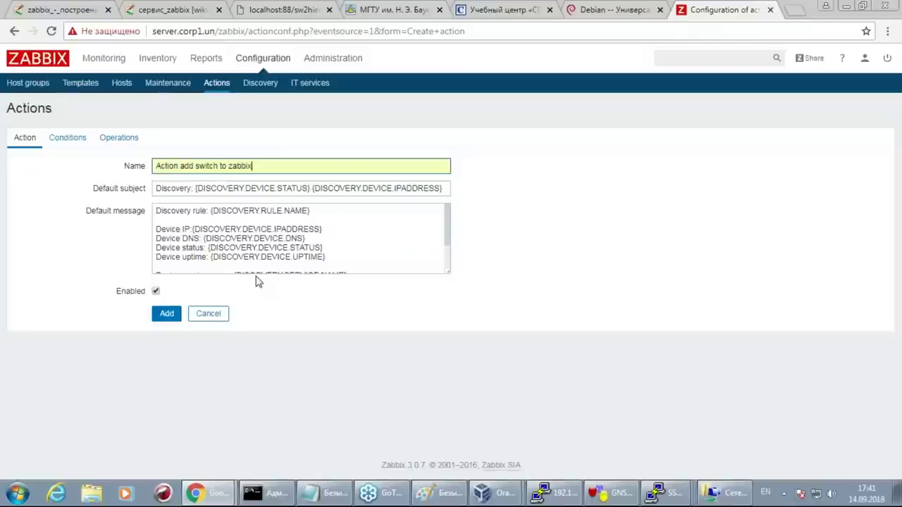
Add condition A, Received value like 'switch', to the discovery action's conditions list.
left_click(67, 139)
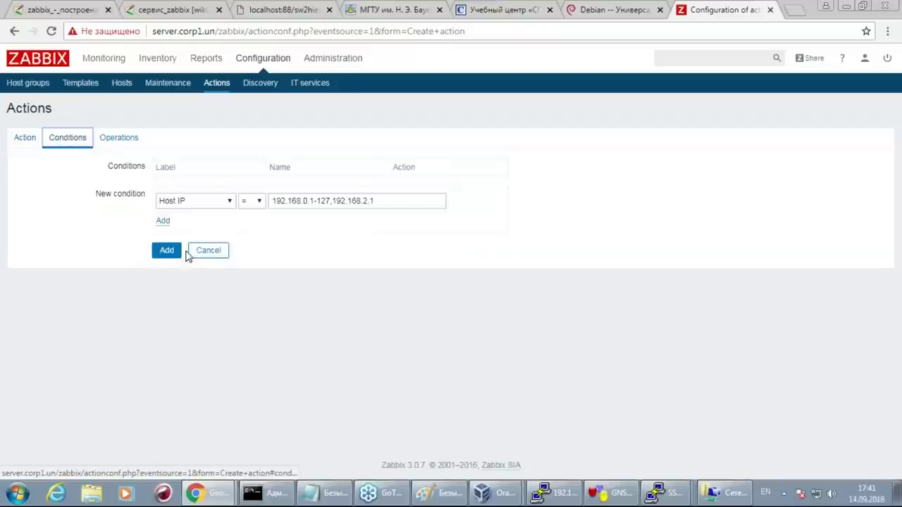
left_click(152, 11)
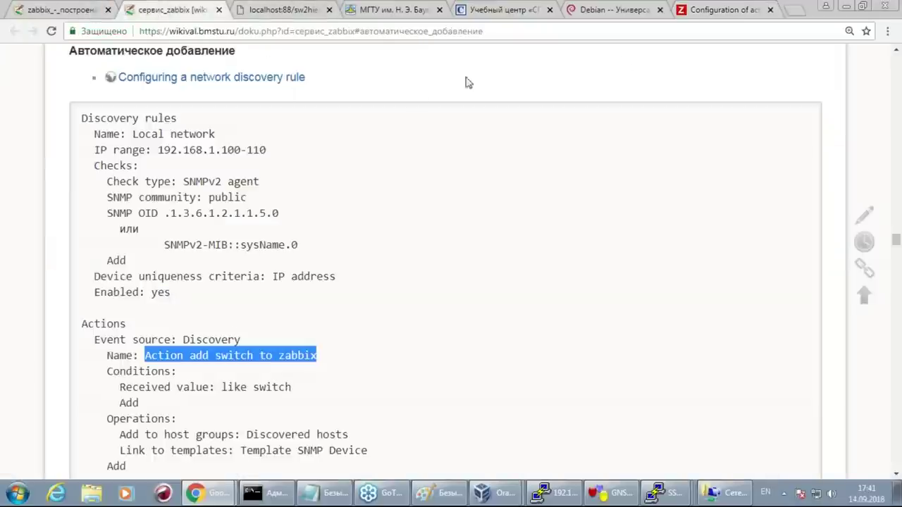
left_click(64, 10)
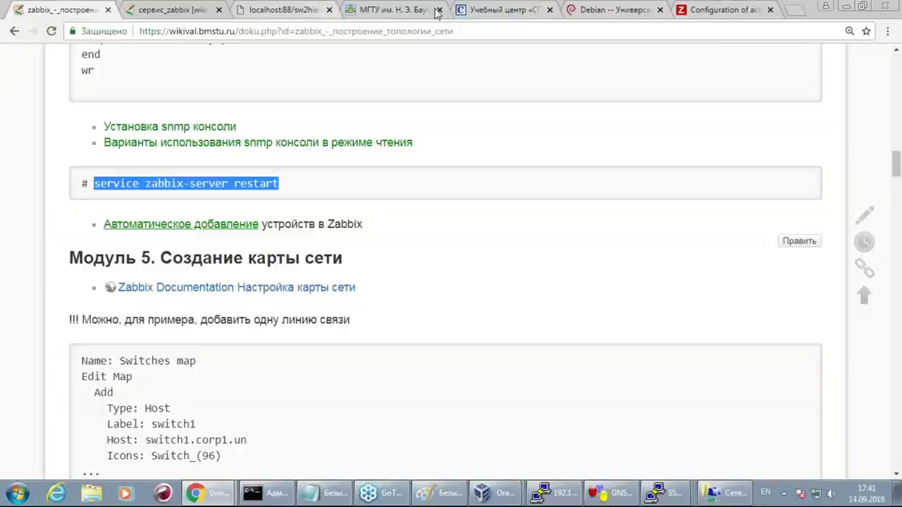
left_click(724, 12)
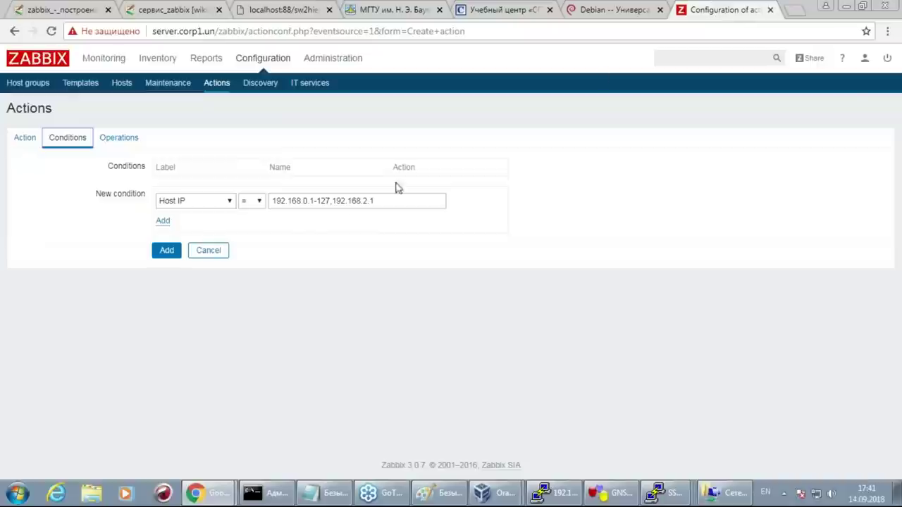
left_click(220, 205)
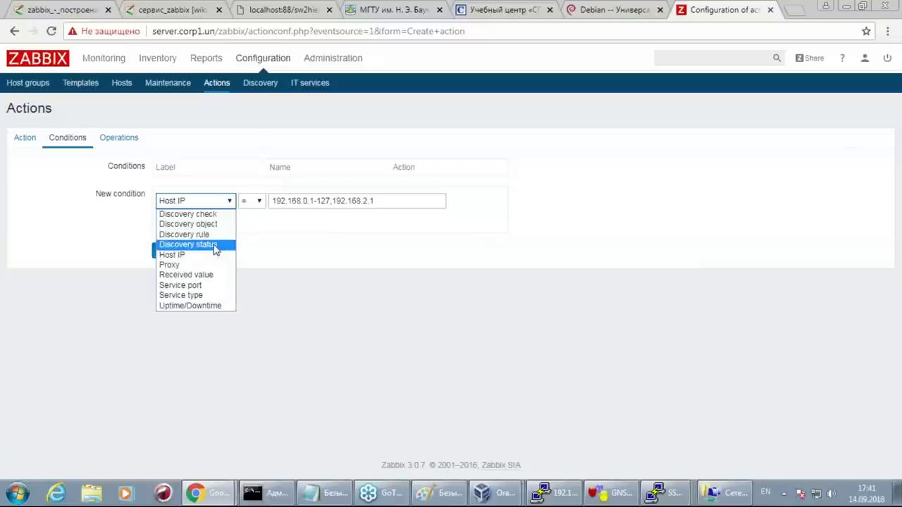
left_click(211, 274)
left_click(264, 203)
left_click(250, 254)
left_click(304, 201)
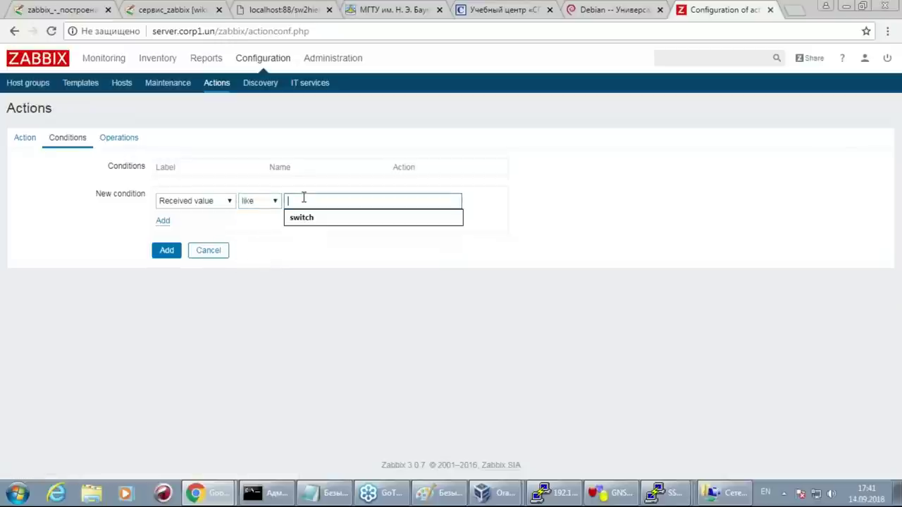
left_click(304, 217)
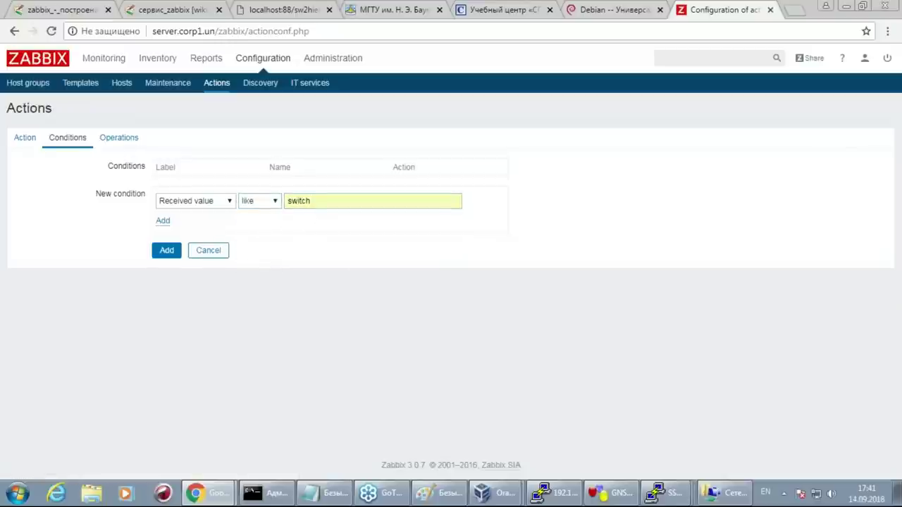
left_click(161, 8)
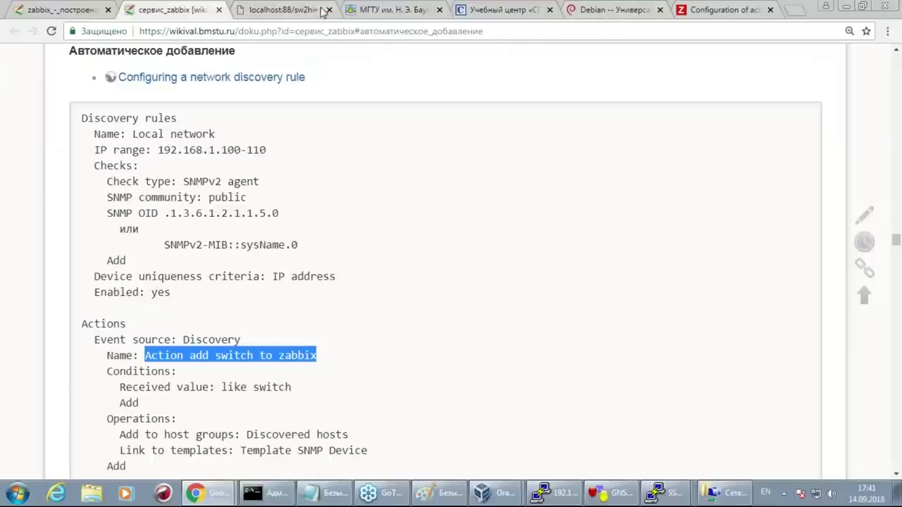
left_click(716, 14)
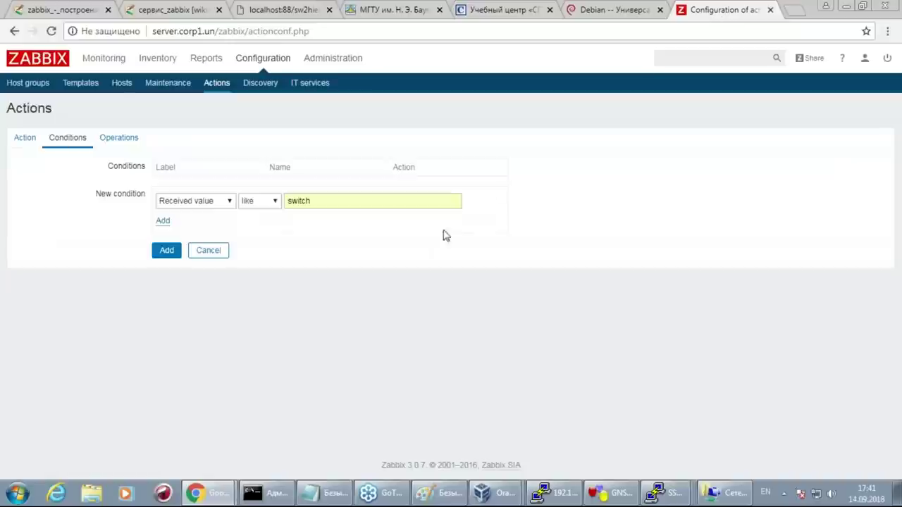
left_click(163, 220)
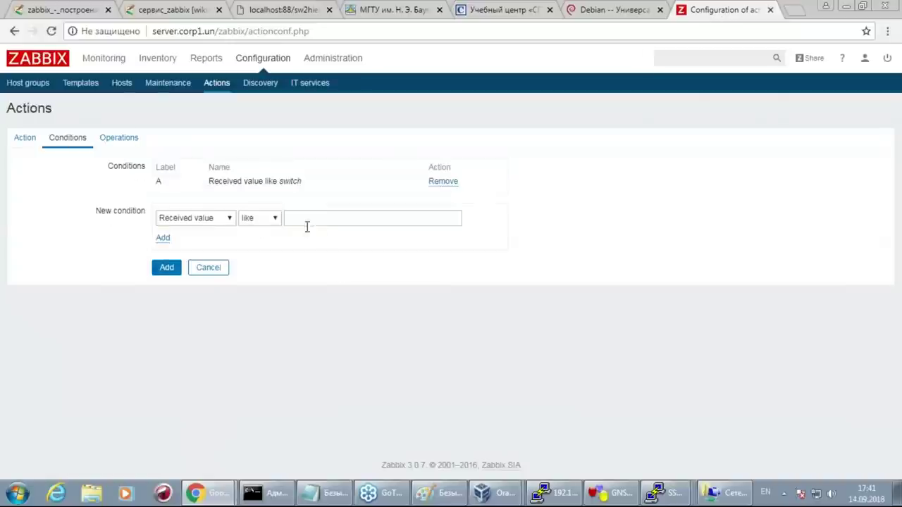
Add an operation that puts discovered hosts into the Discovered hosts group.
left_click(120, 139)
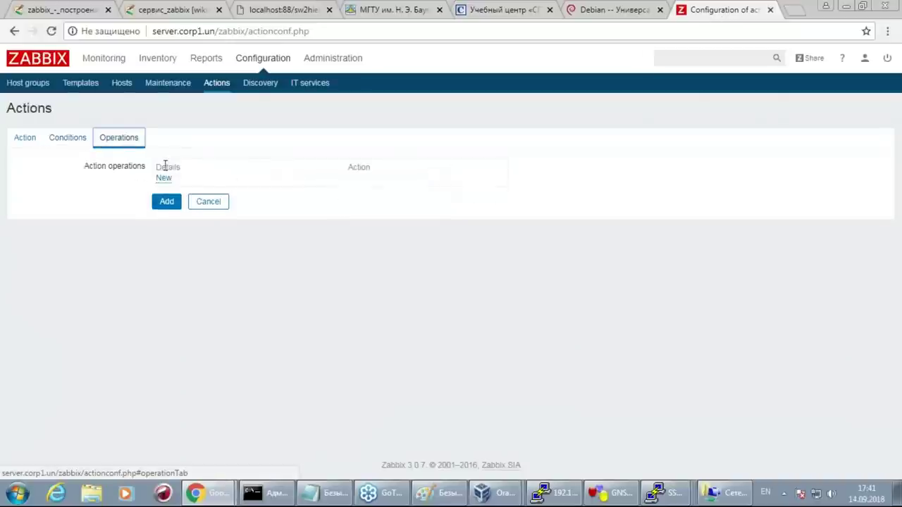
left_click(163, 178)
left_click(295, 204)
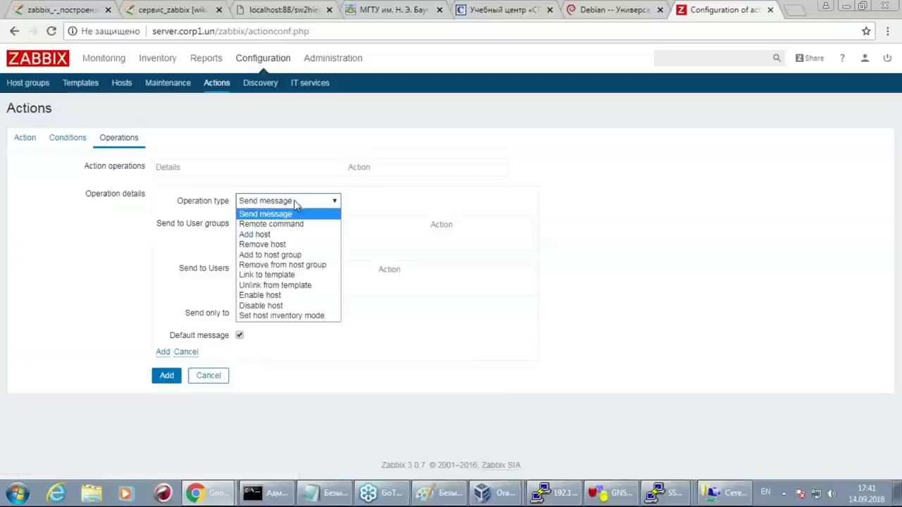
left_click(294, 255)
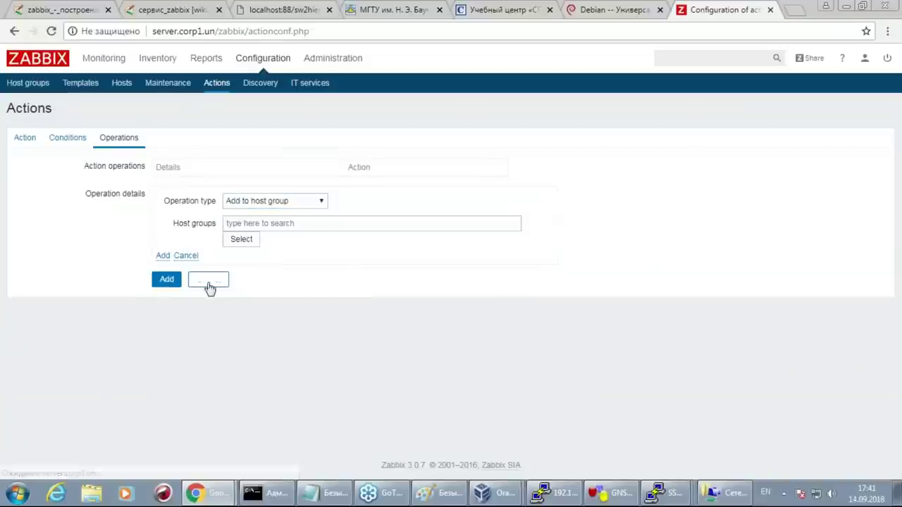
left_click(241, 239)
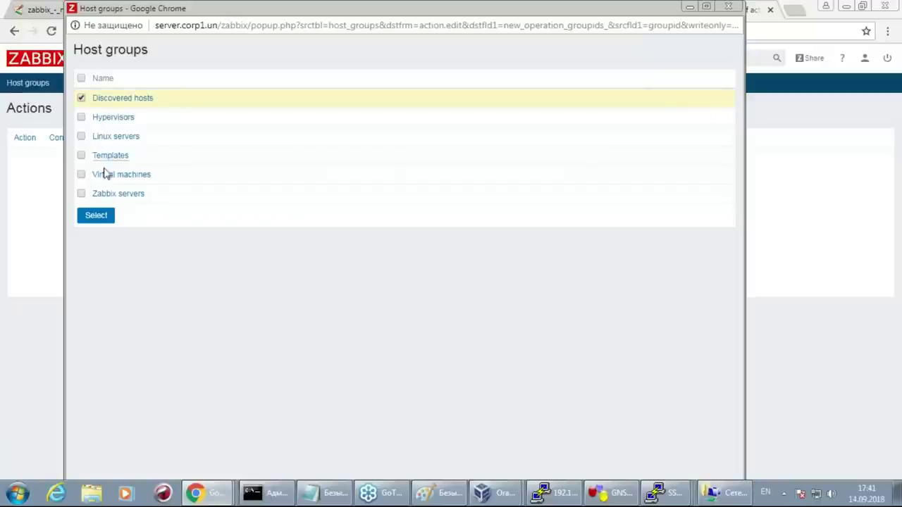
left_click(94, 218)
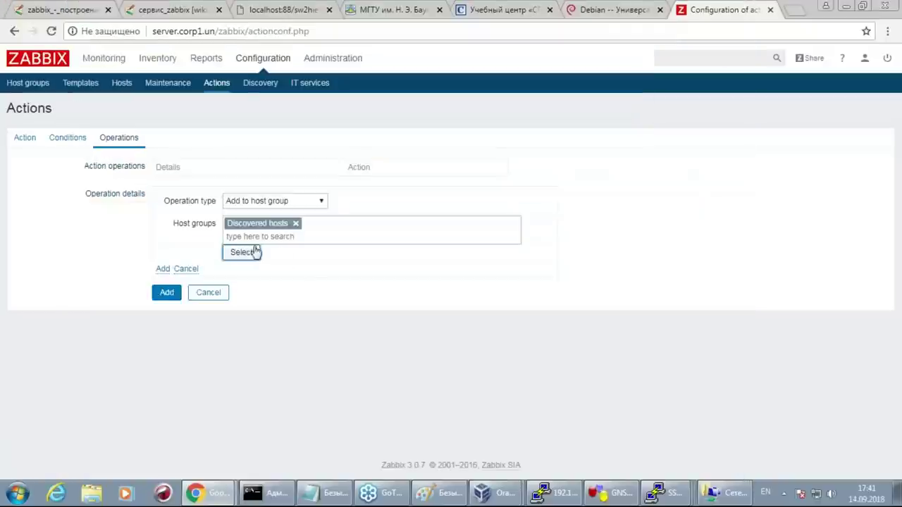
left_click(162, 269)
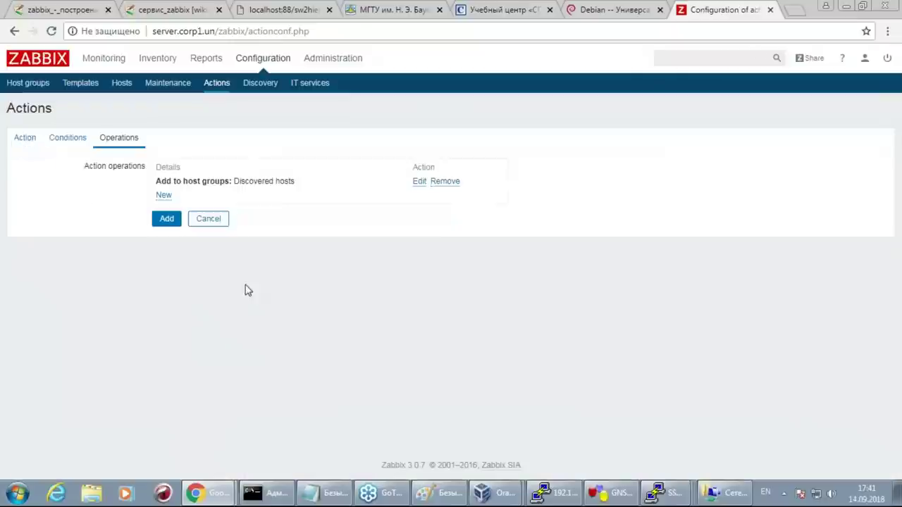
Add a second operation linking discovered hosts to Template SNMP Device.
left_click(163, 197)
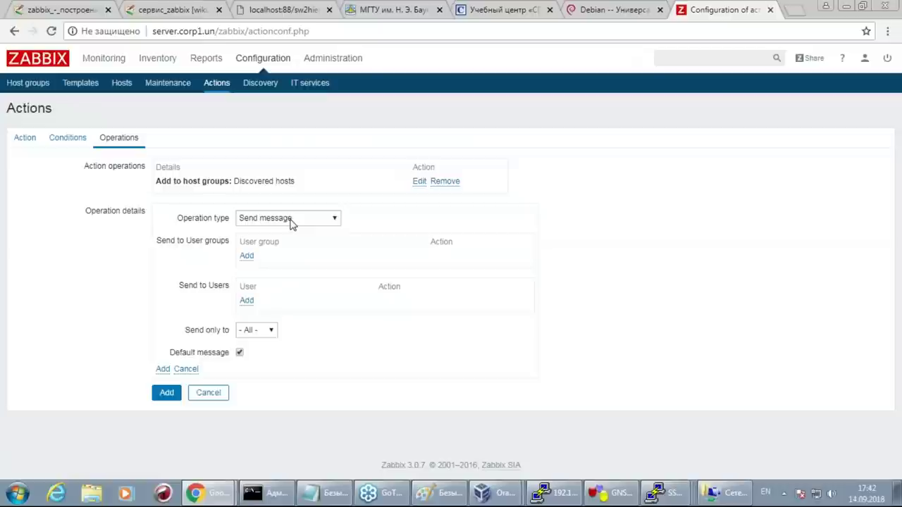
left_click(293, 220)
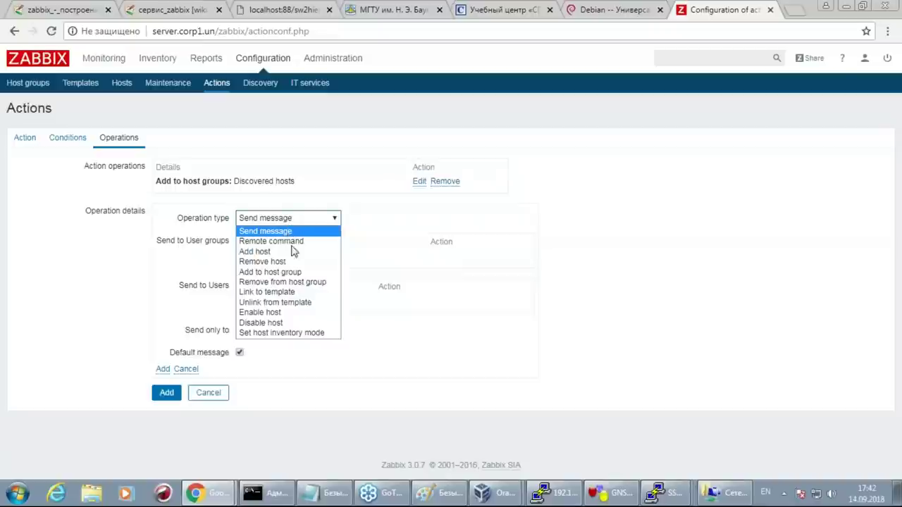
left_click(297, 292)
left_click(263, 241)
type("snm")
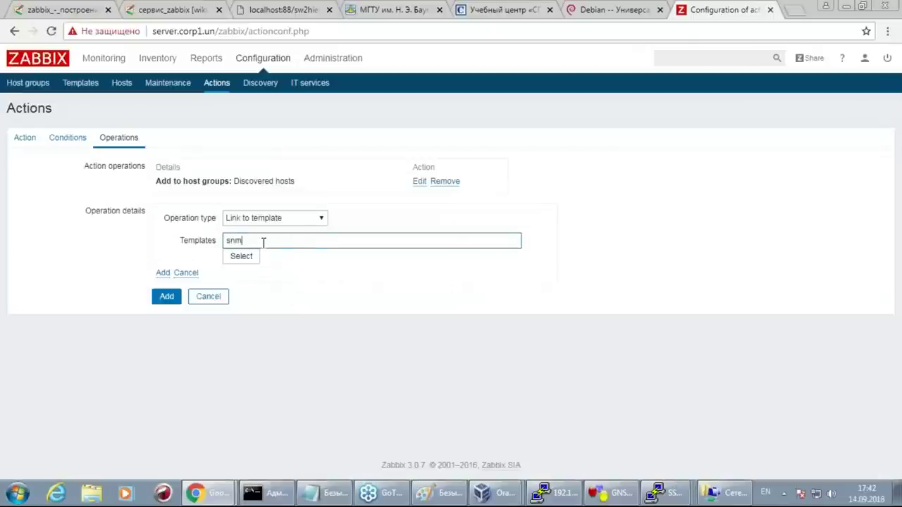
type("p")
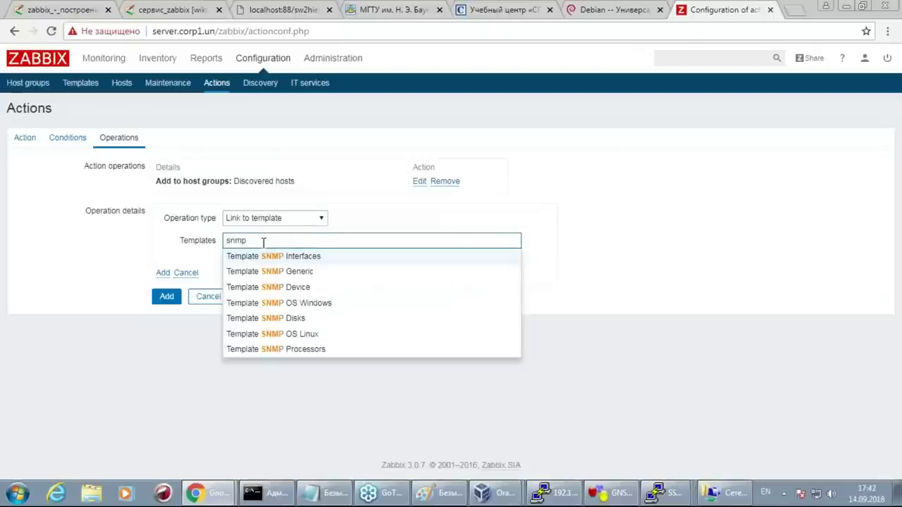
left_click(268, 288)
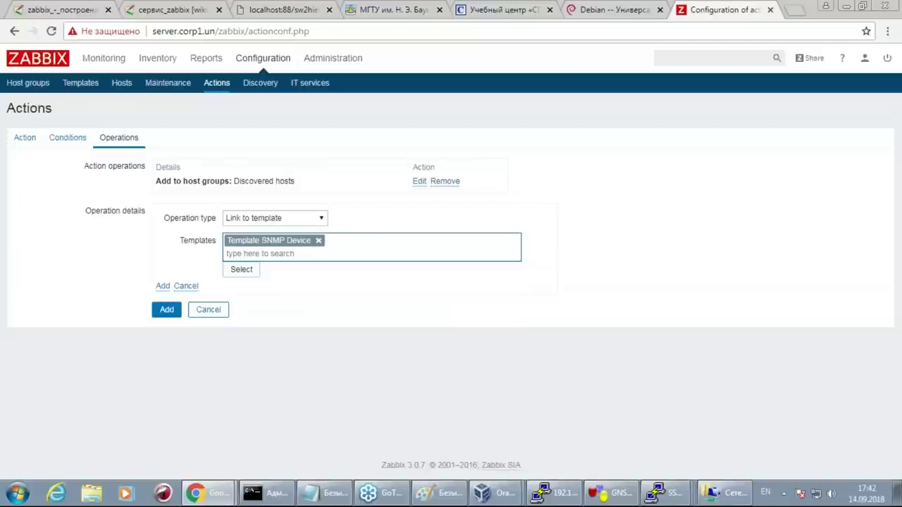
left_click(163, 286)
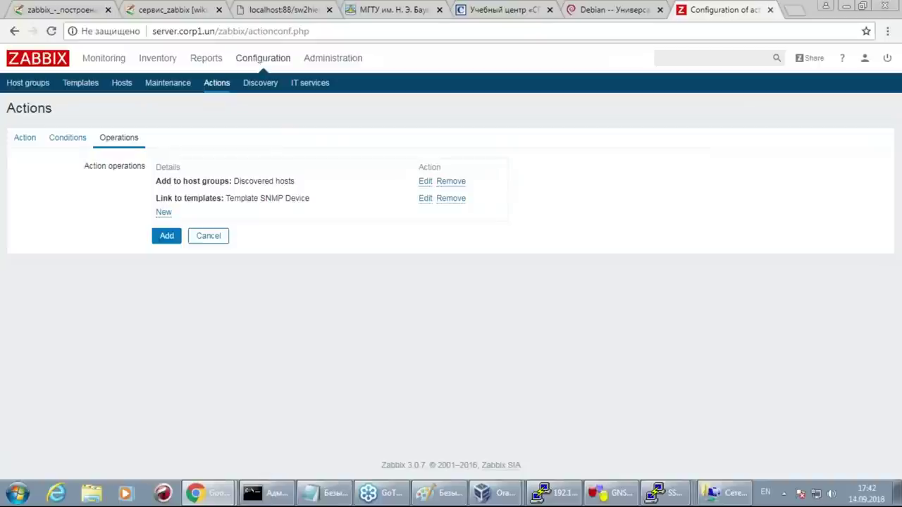
Save the switch discovery action, then reopen it to review its operations and conditions.
left_click(167, 237)
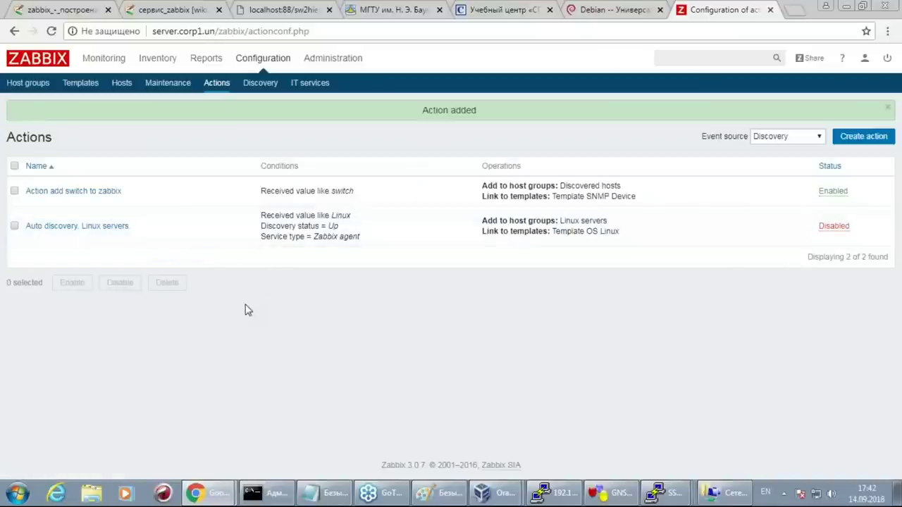
left_click(122, 83)
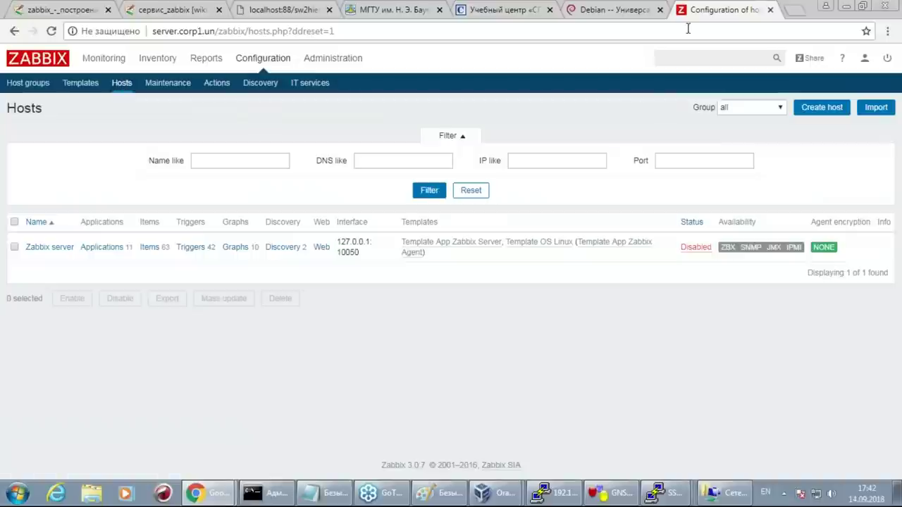
left_click(216, 83)
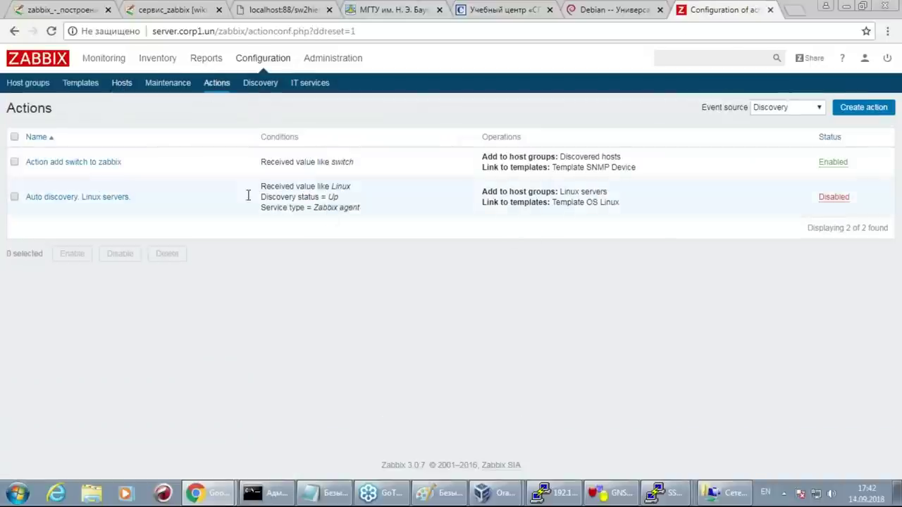
left_click(53, 162)
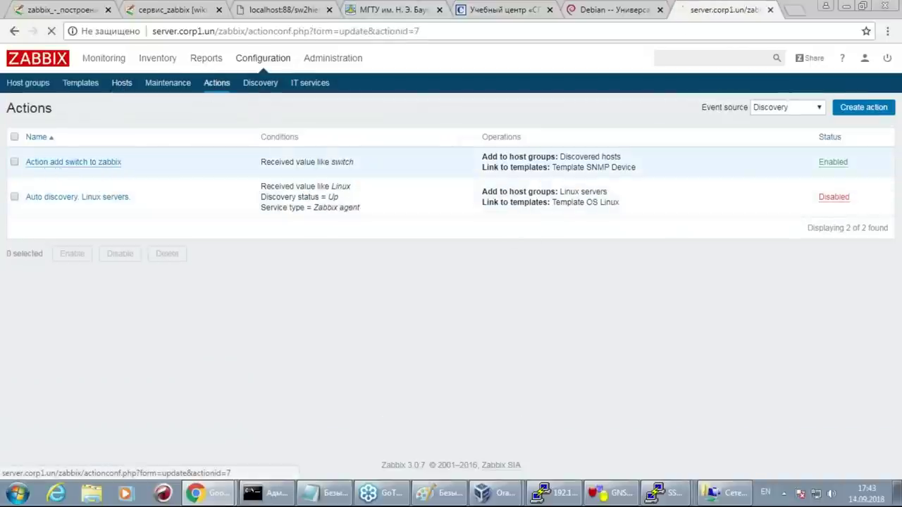
left_click(118, 138)
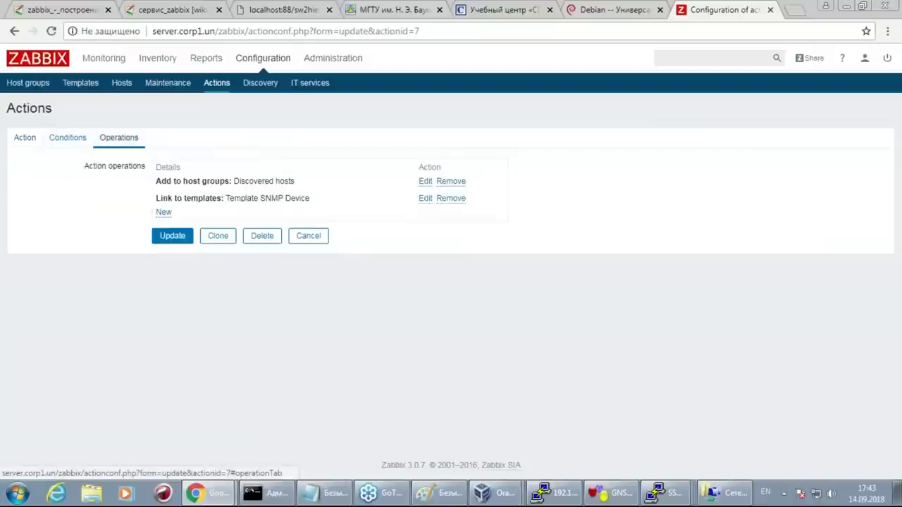
left_click(64, 141)
Check the wiki's discovery and network-map sections, then reload Hosts, still showing only Zabbix server.
left_click(139, 8)
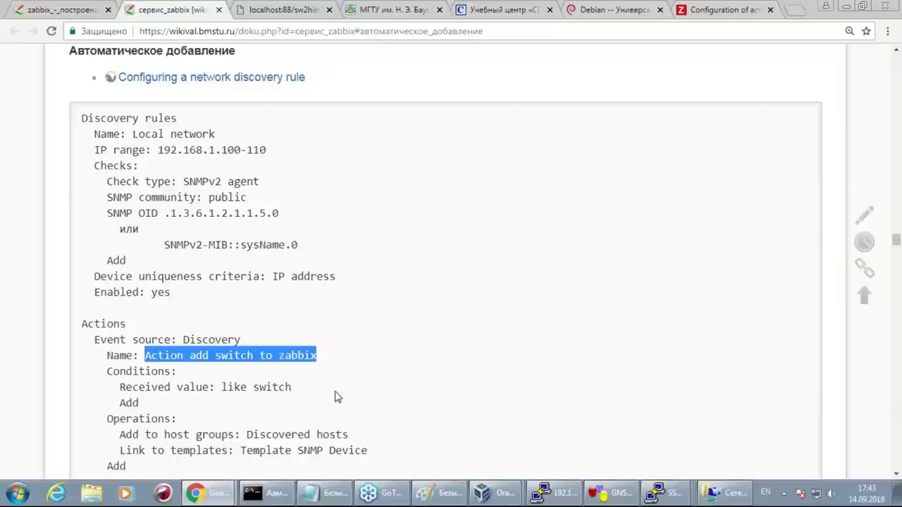
scroll(336, 397, "down", 1)
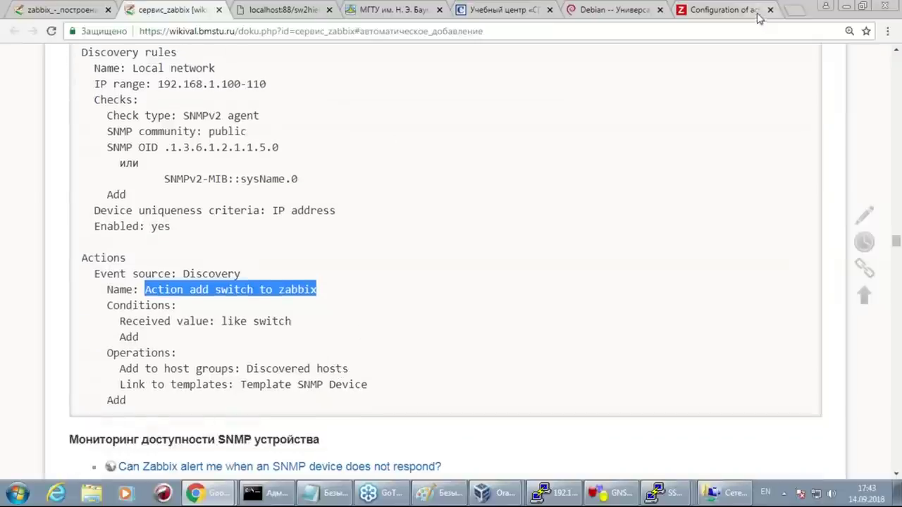
left_click(758, 14)
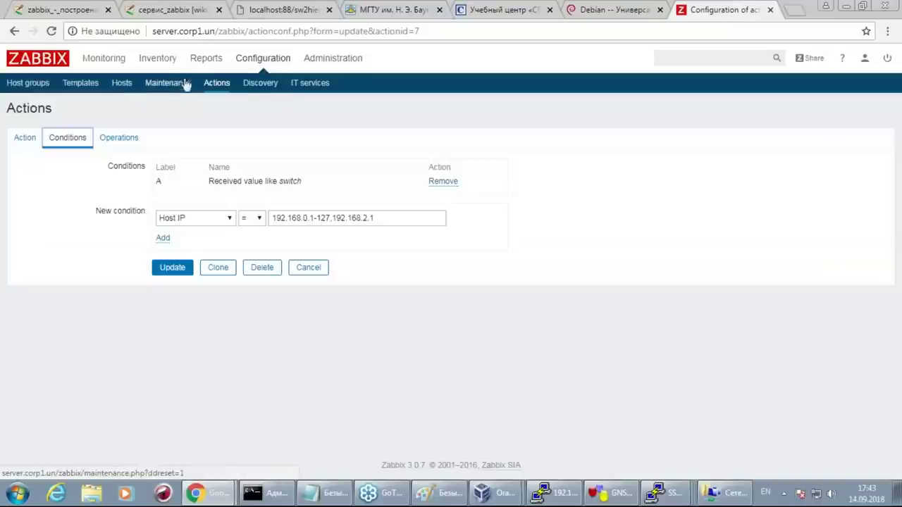
left_click(119, 85)
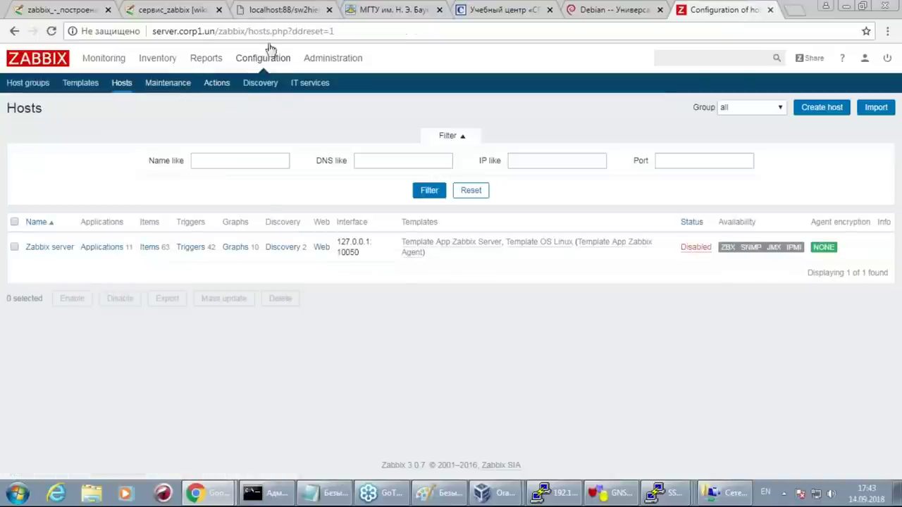
left_click(51, 10)
scroll(301, 406, "down", 2)
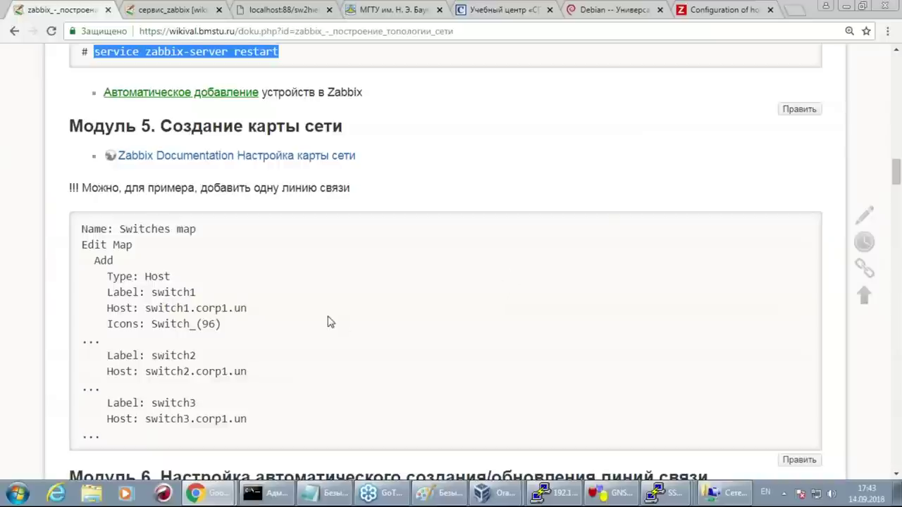
left_click(702, 16)
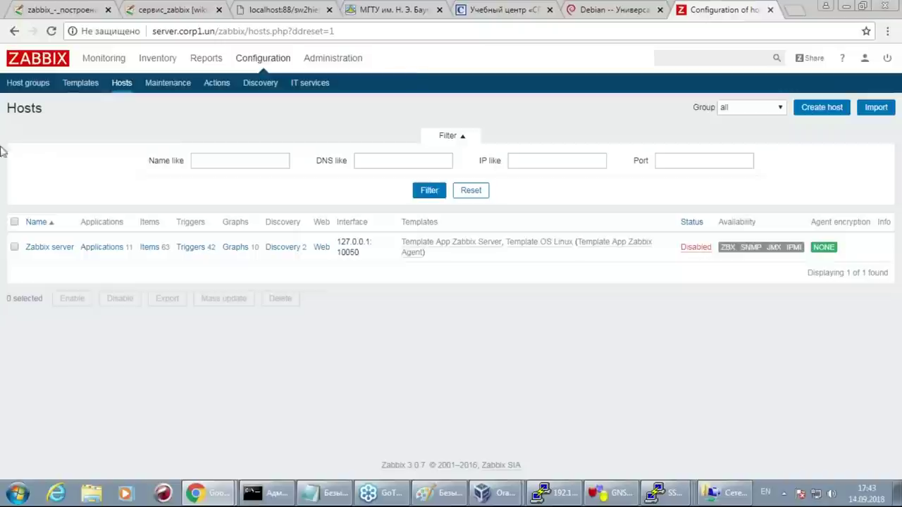
left_click(121, 82)
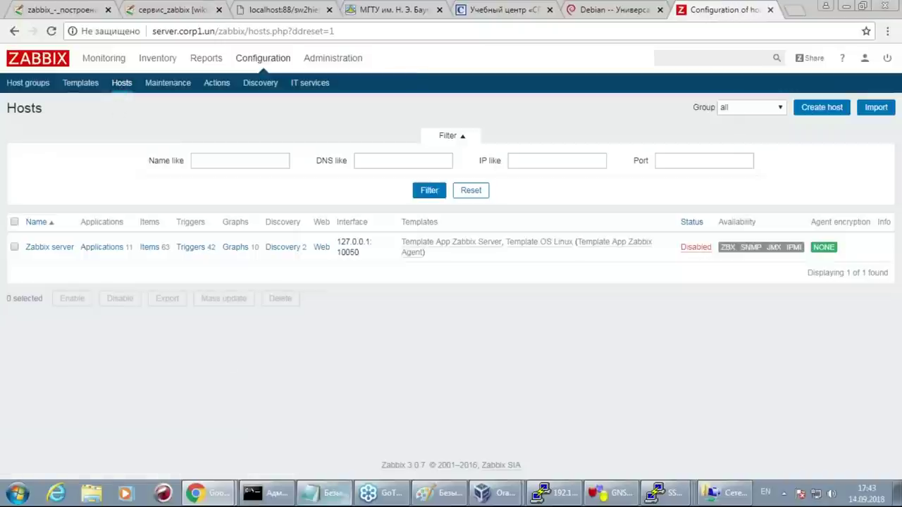
Ping switch1 from the server in PuTTY, confirming 0% loss, then return to Zabbix.
left_click(554, 492)
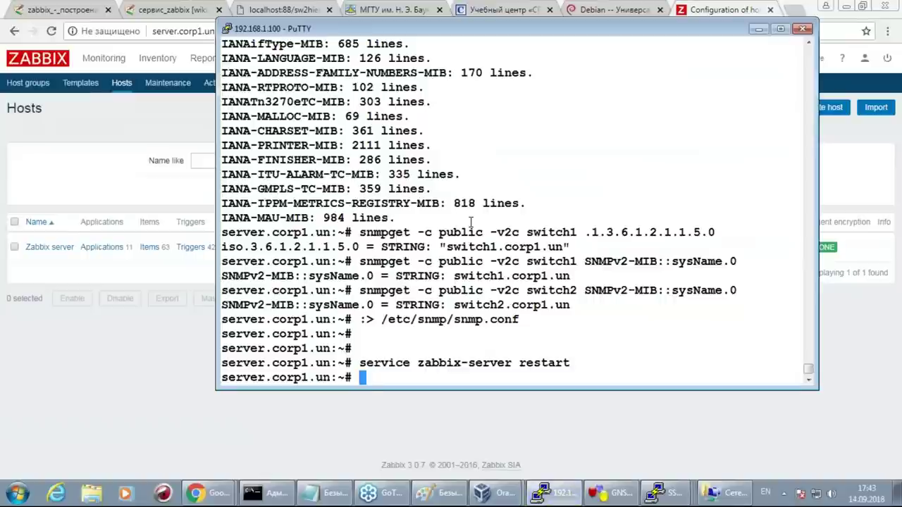
type("ping switch1")
key("Return")
key("ctrl+c")
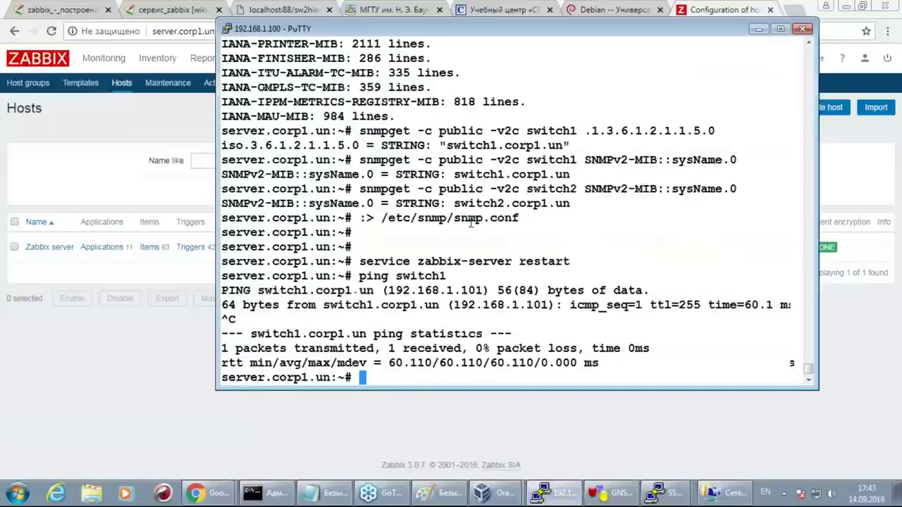
left_click(49, 429)
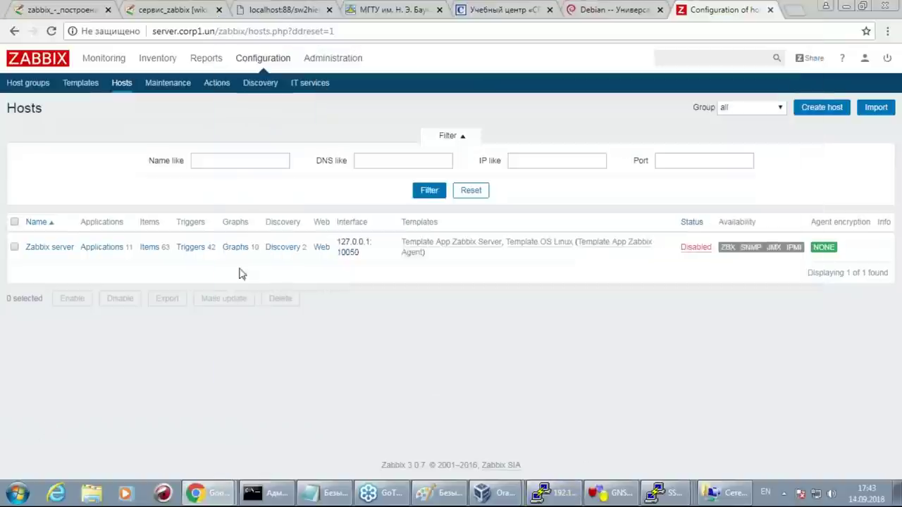
View Discovery, then Hosts listing switch1–3.corp1.un linked to Template SNMP Device.
left_click(261, 84)
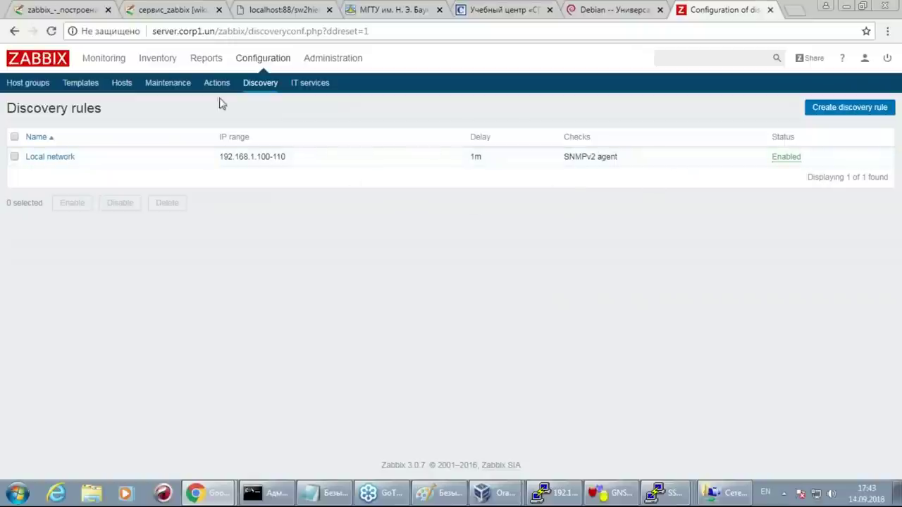
left_click(122, 83)
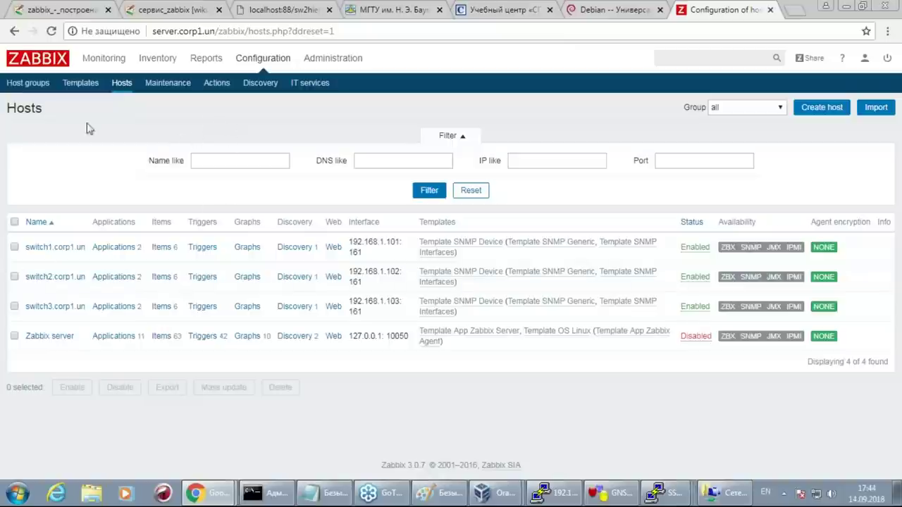
Start a new network map under Configuration > Maps with a placeholder name.
mouse_move(111, 58)
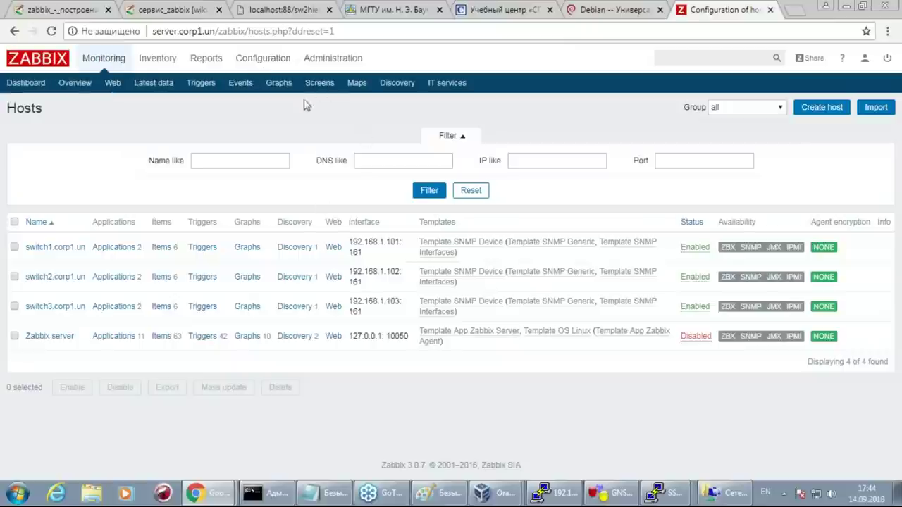
left_click(356, 83)
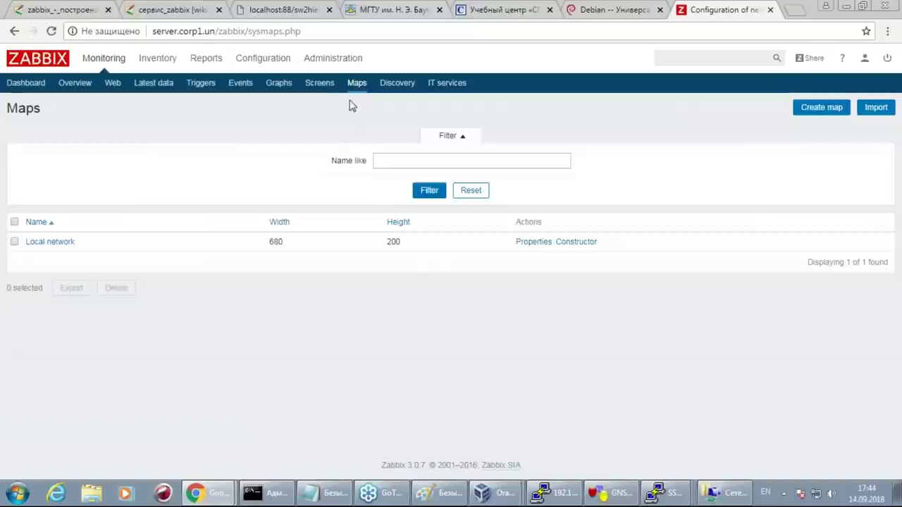
mouse_move(347, 64)
left_mouse_down()
mouse_move(374, 102)
mouse_move(370, 71)
left_mouse_up()
key("Escape")
left_click(819, 109)
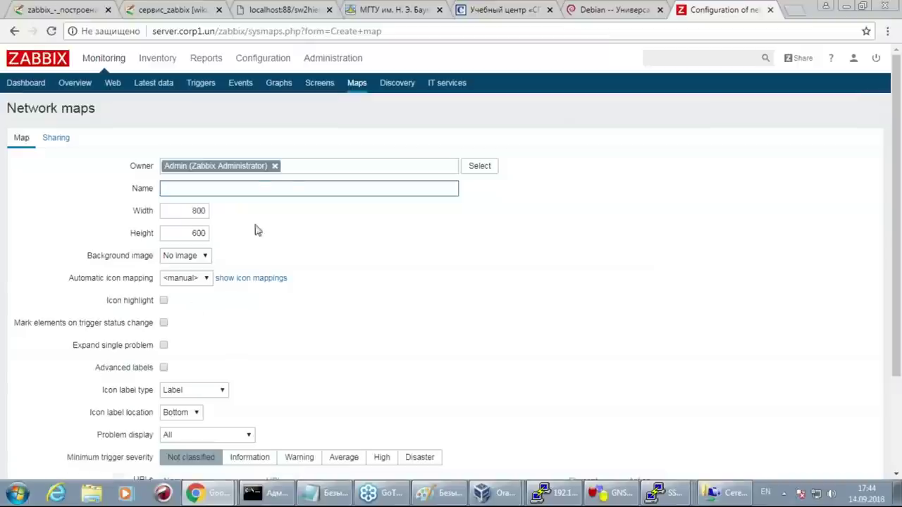
left_click(236, 188)
type("qwrqwd")
left_click(628, 242)
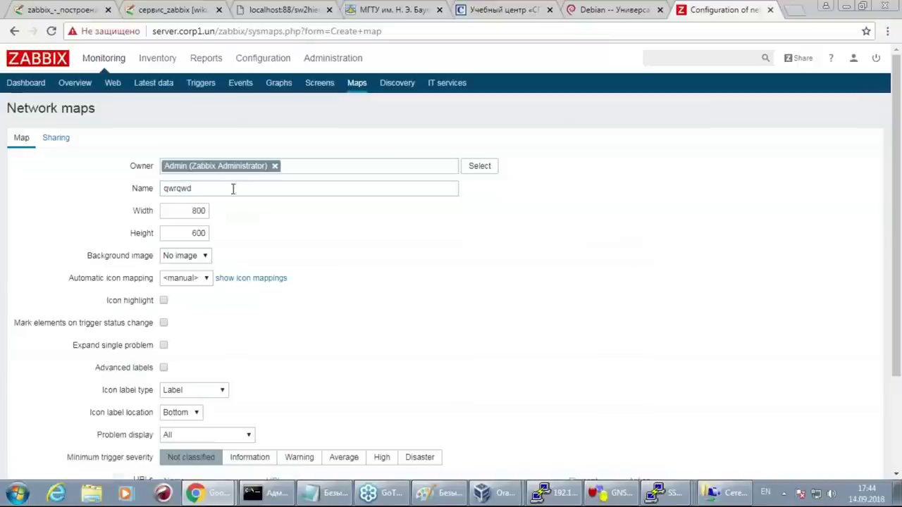
Name the map 'Switches map' from the wiki, add it, and open its empty view.
left_click(157, 10)
left_click(220, 10)
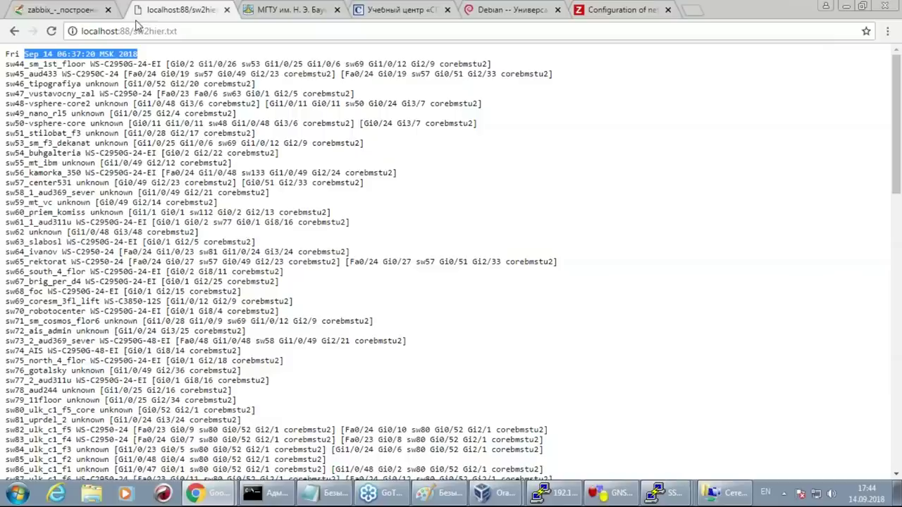
left_click(86, 12)
mouse_move(117, 228)
left_mouse_down()
mouse_move(215, 233)
mouse_move(119, 227)
left_mouse_up()
left_click(213, 233)
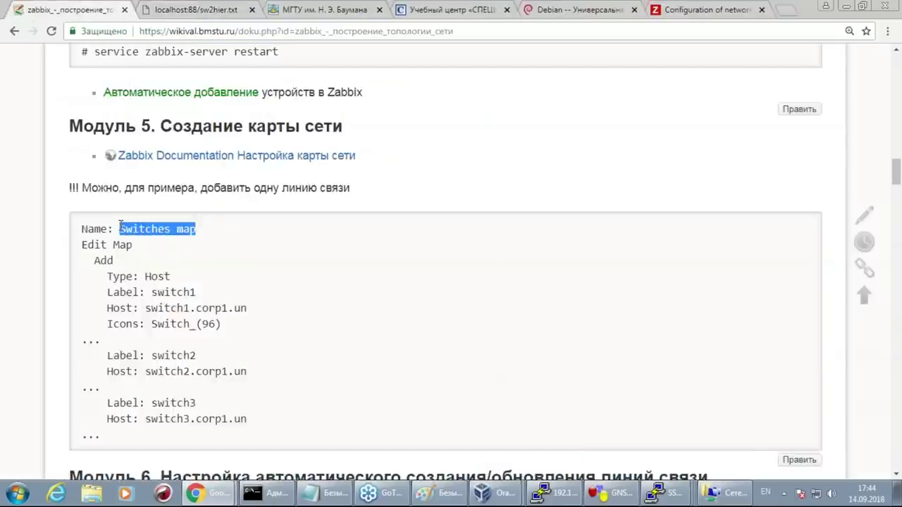
left_click(700, 9)
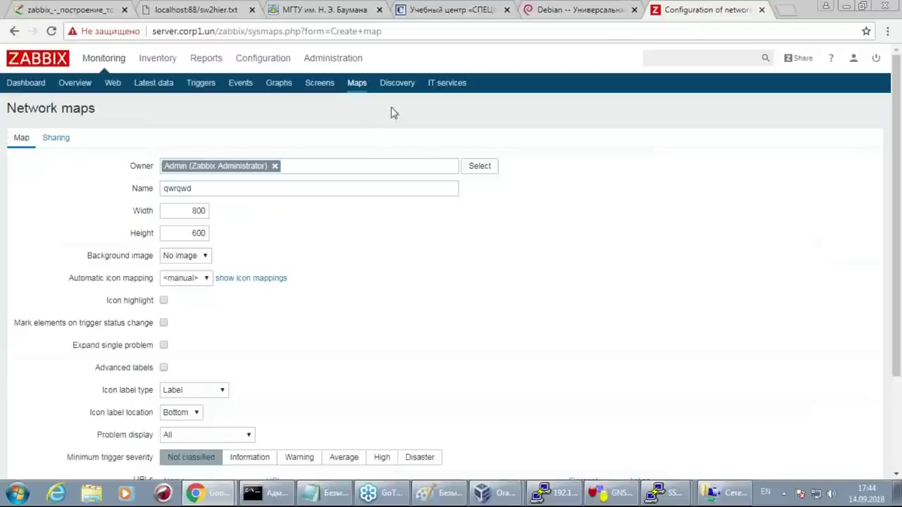
double_click(244, 191)
key("ctrl+v")
left_click(681, 272)
scroll(663, 306, "down", 3)
left_click(167, 425)
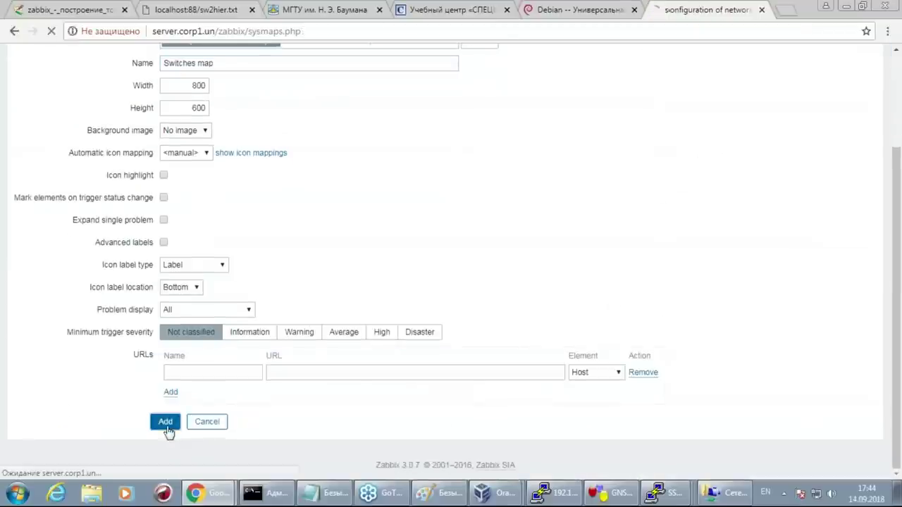
left_click(48, 290)
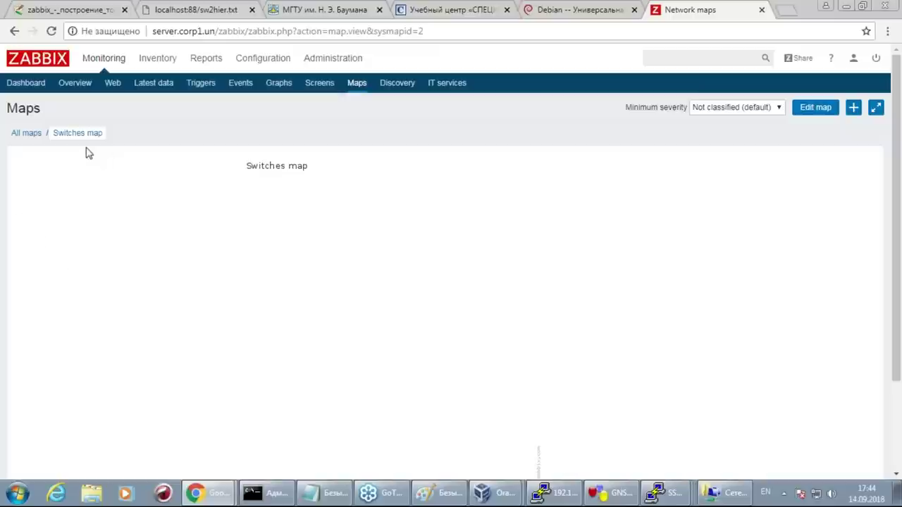
Add a map element and make it a Host element for switch1.corp1.un.
left_click(815, 110)
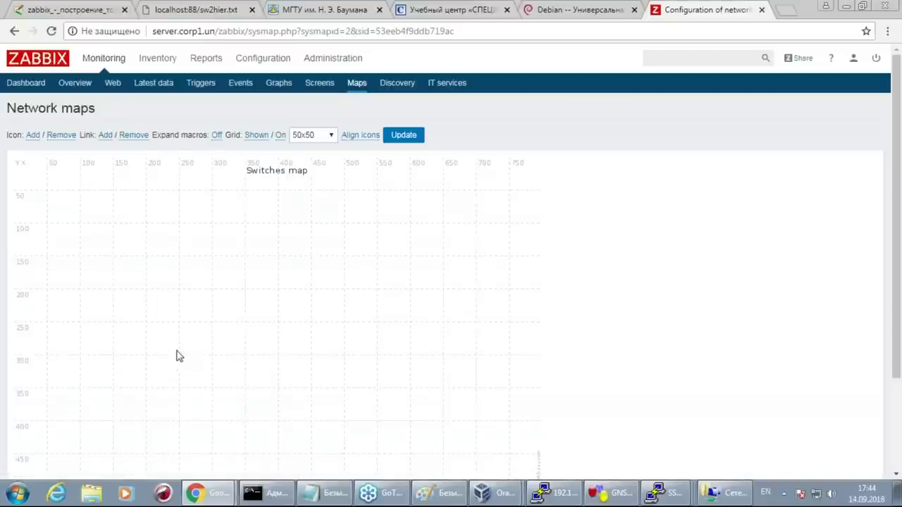
left_click(33, 135)
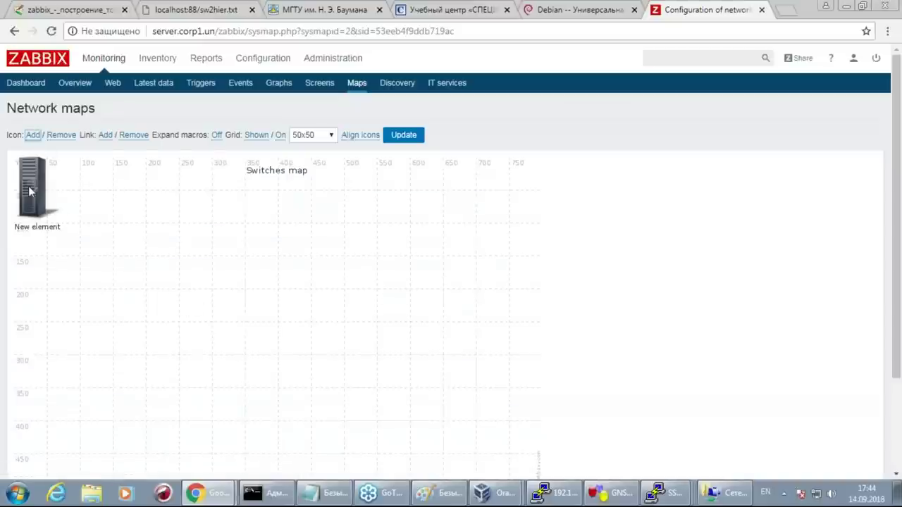
left_click_drag(28, 186, 93, 272)
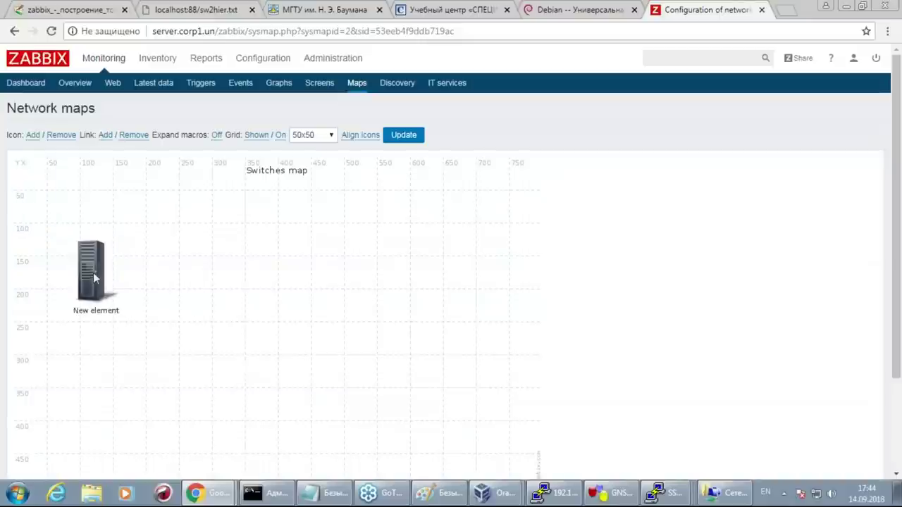
left_click(468, 118)
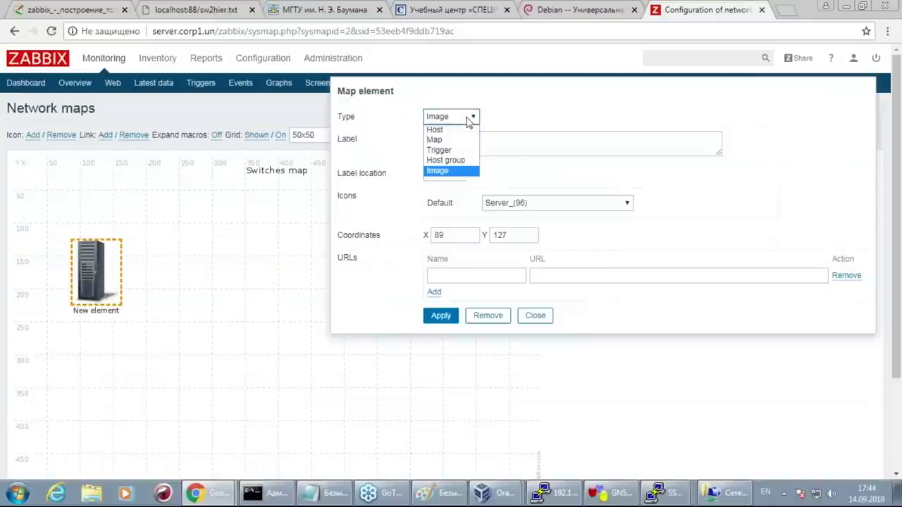
left_click(435, 130)
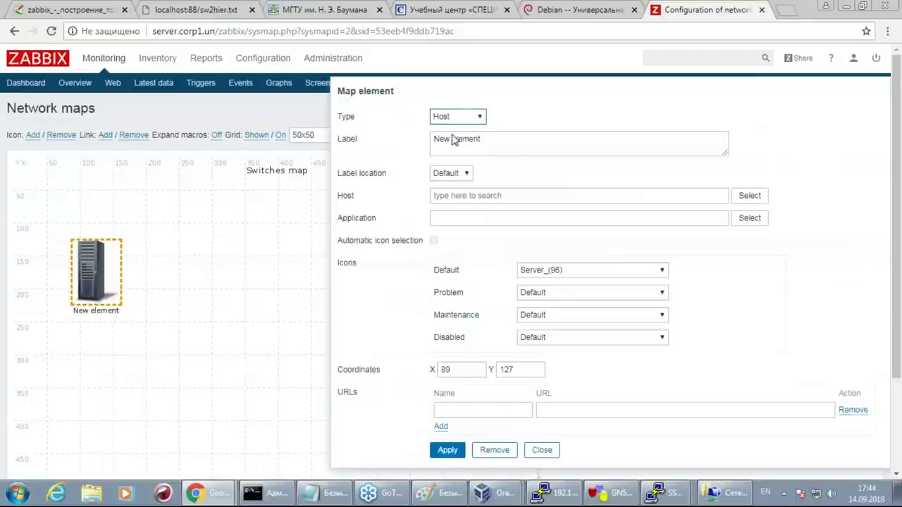
left_click(476, 196)
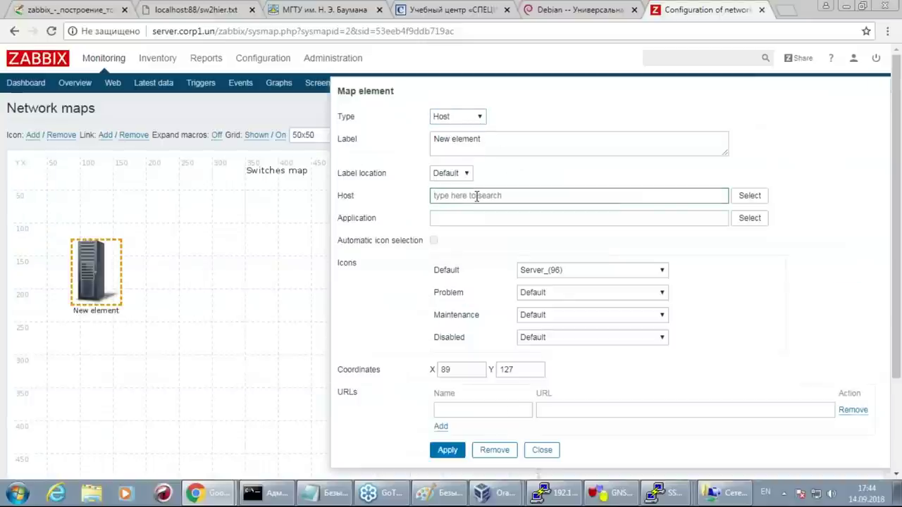
type("sw")
left_click(470, 212)
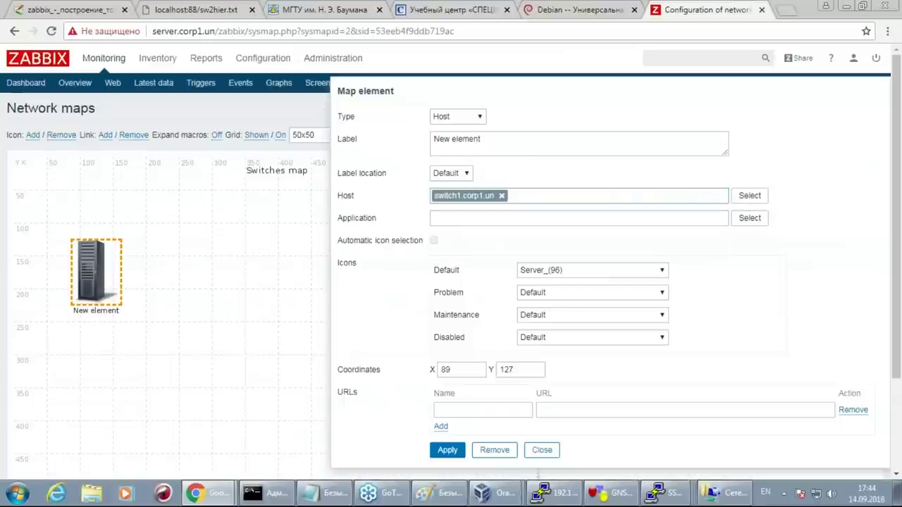
Label the element switch1 with the Switch_(96) default icon and apply the settings.
double_click(445, 196)
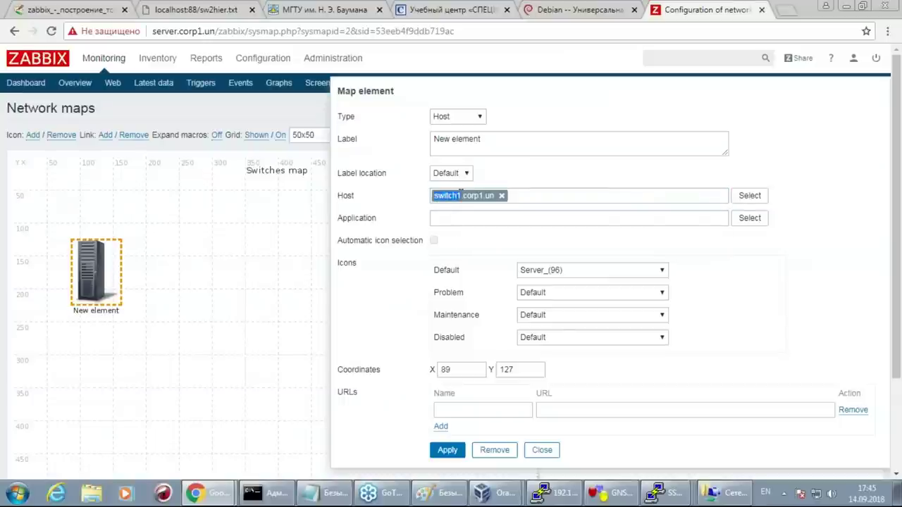
left_click_drag(492, 141, 418, 145)
type("switch1")
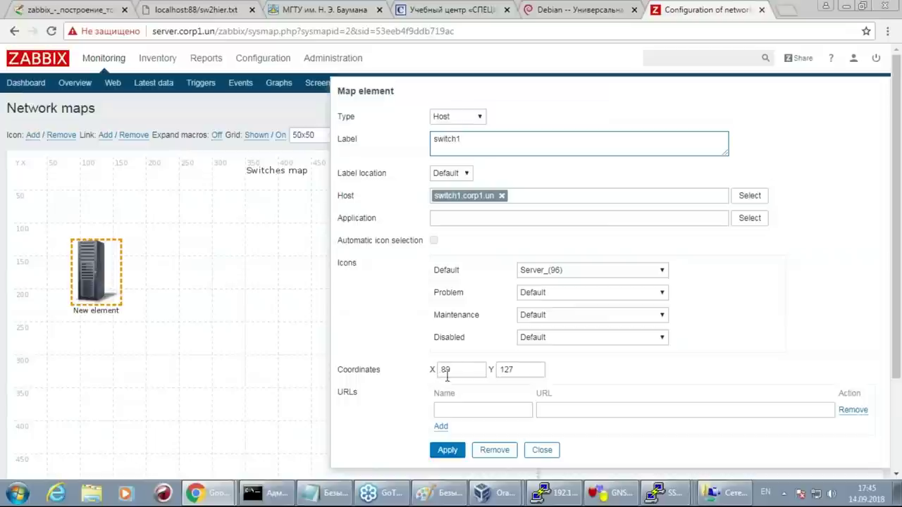
left_click(629, 274)
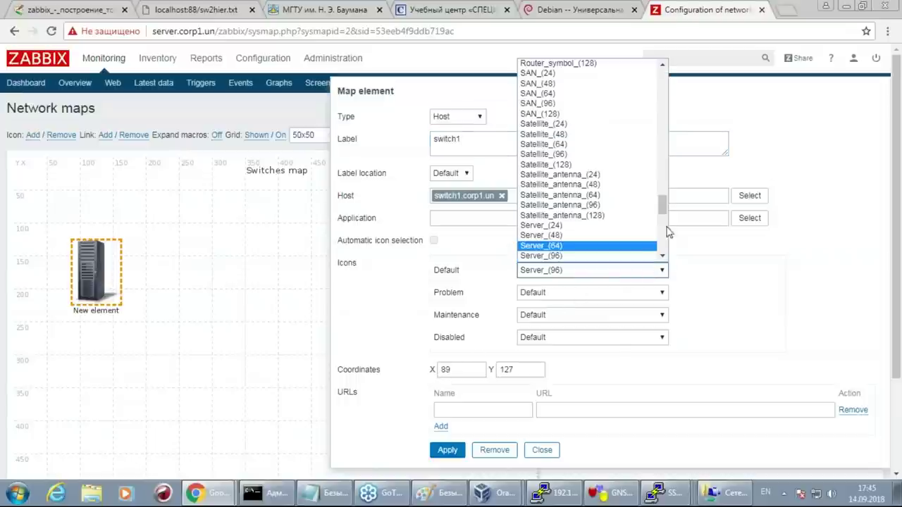
left_click_drag(662, 203, 666, 216)
scroll(666, 216, "down", 1)
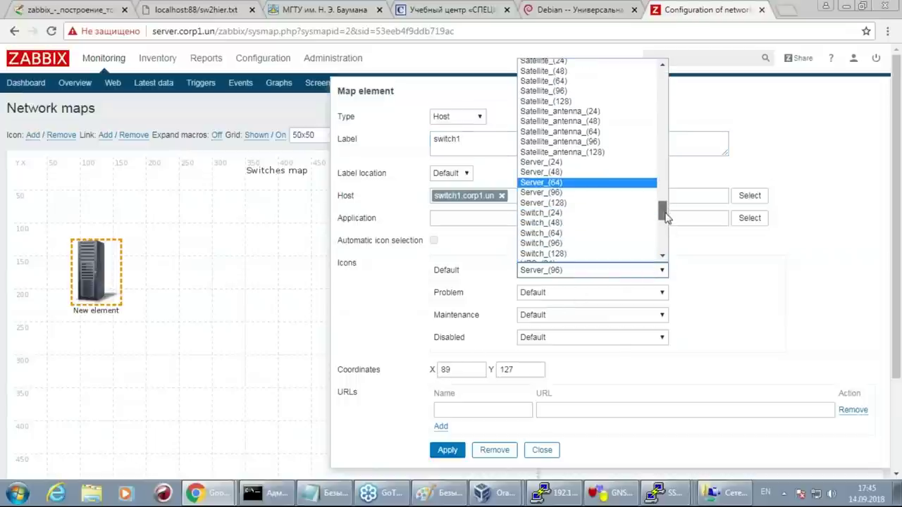
left_click(606, 243)
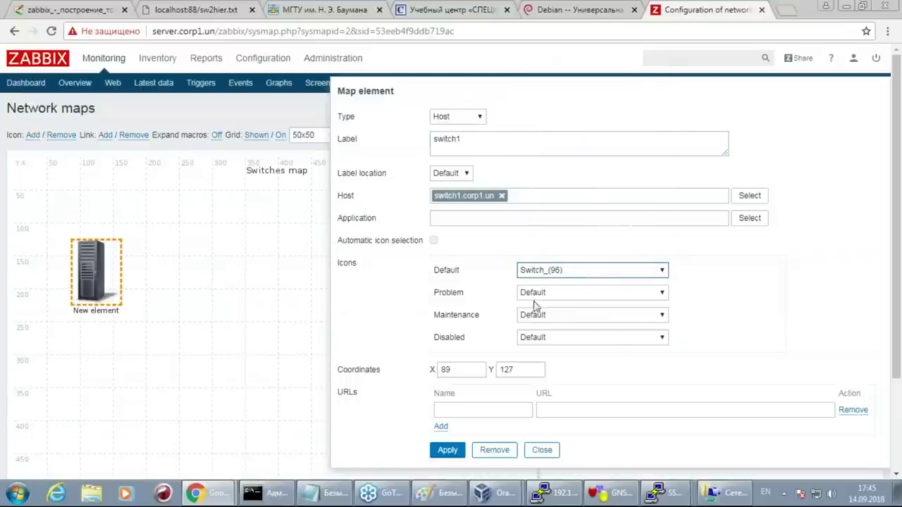
left_click(454, 455)
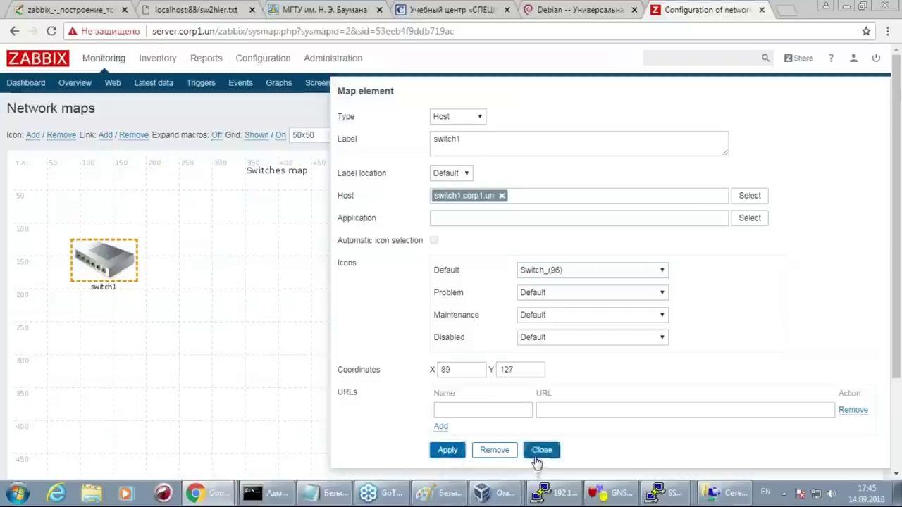
left_click(539, 452)
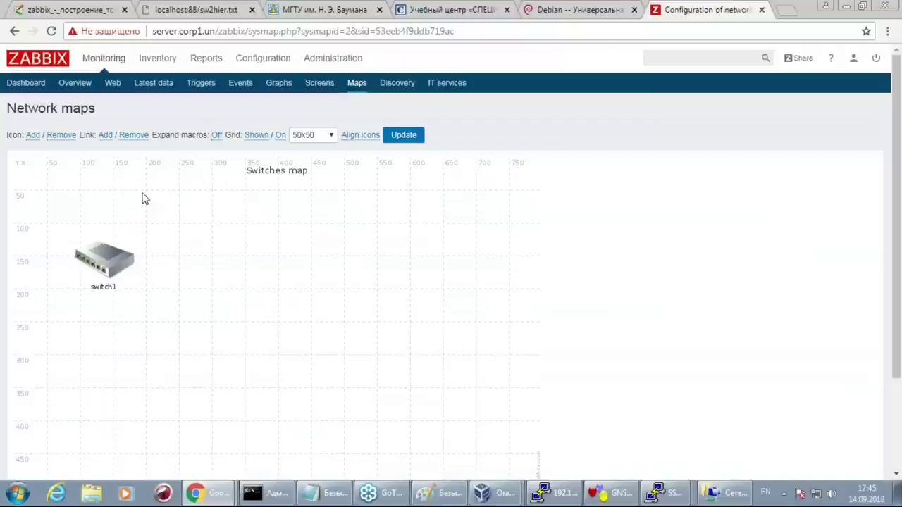
Reposition the switch1 icon near the map's left edge, around x 100, y 220.
left_click_drag(106, 262, 160, 320)
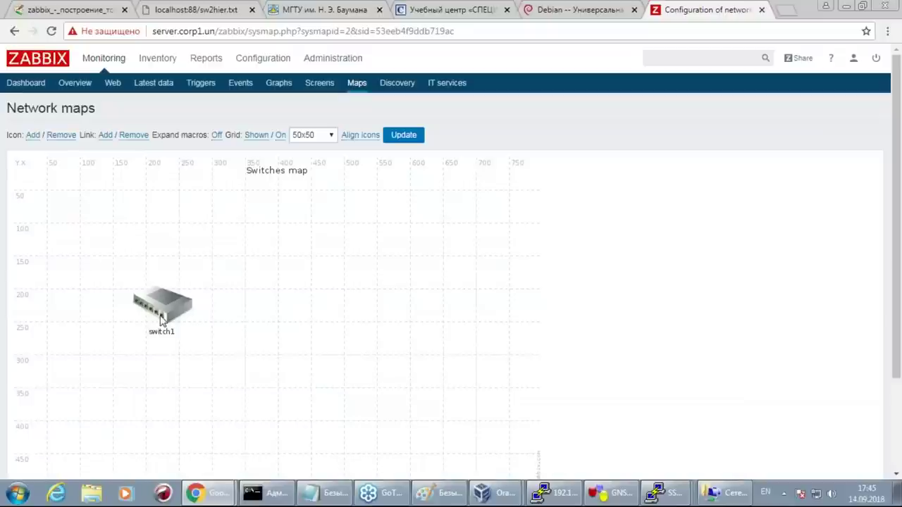
mouse_move(82, 229)
left_mouse_down()
mouse_move(413, 429)
mouse_move(437, 172)
mouse_move(67, 227)
left_mouse_up()
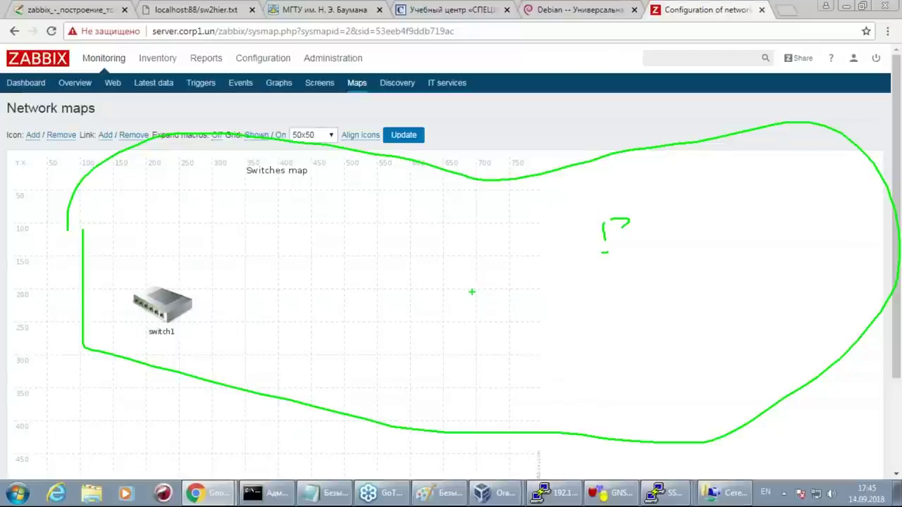
key("Escape")
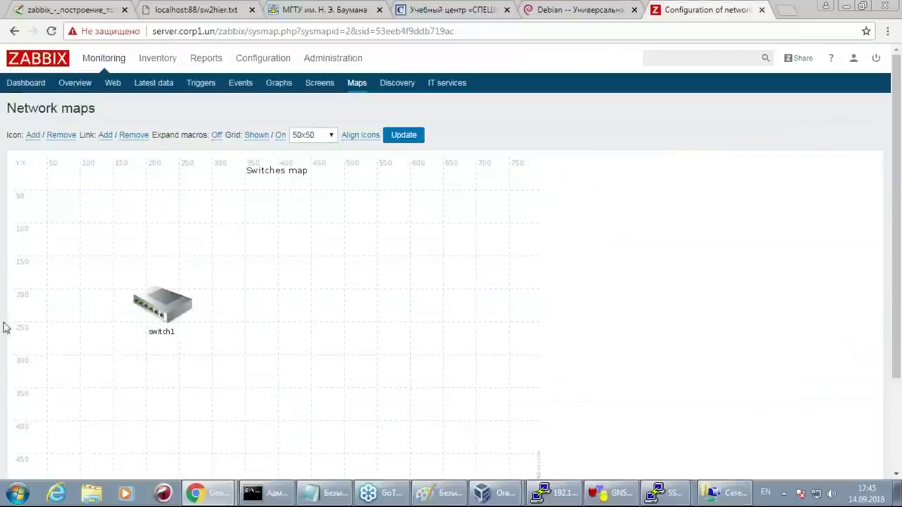
left_click_drag(178, 309, 124, 310)
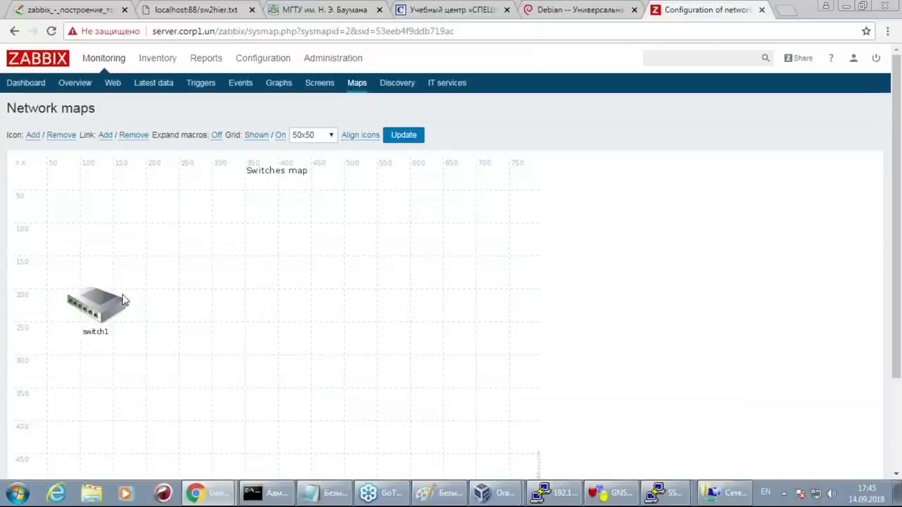
Add a second New element to Switches map and set its type to Host.
left_click(32, 134)
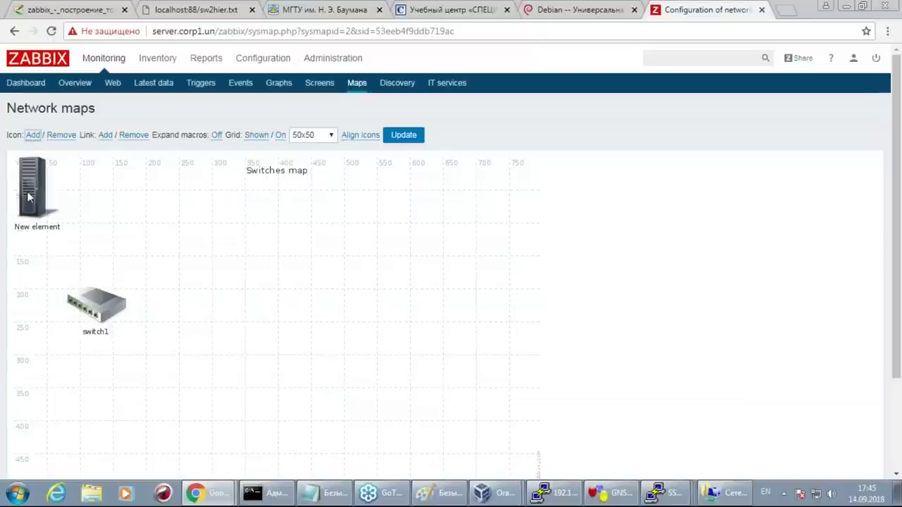
left_click(30, 198)
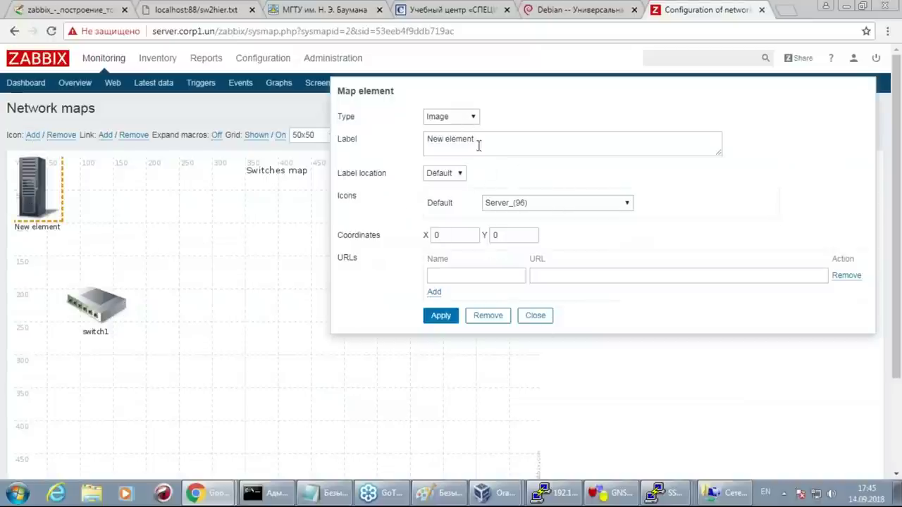
left_click(468, 118)
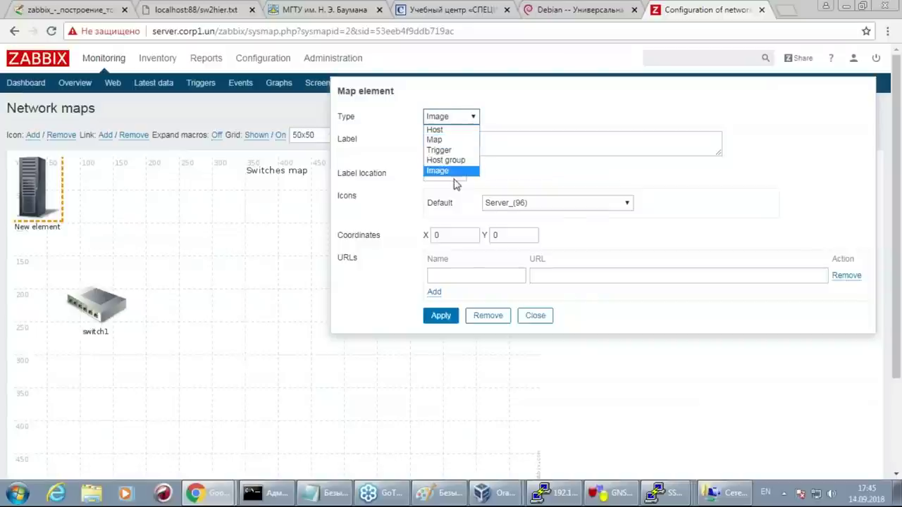
left_click(454, 130)
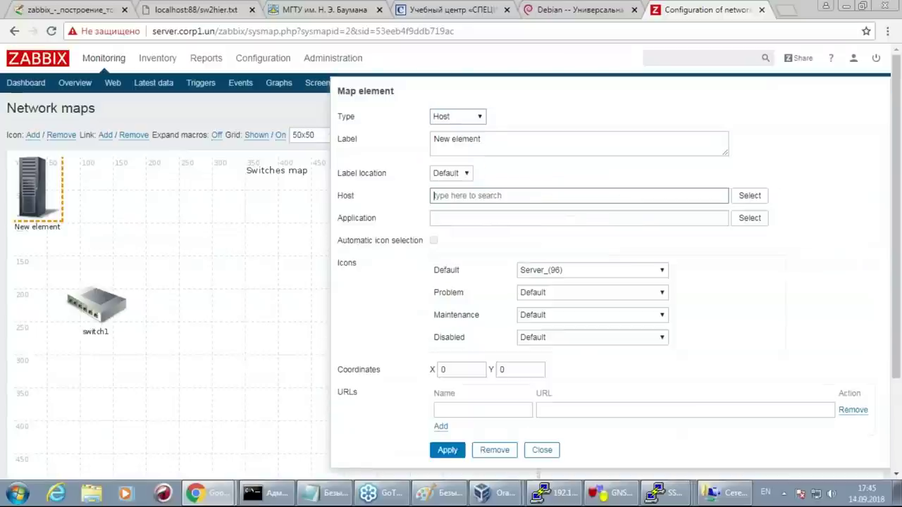
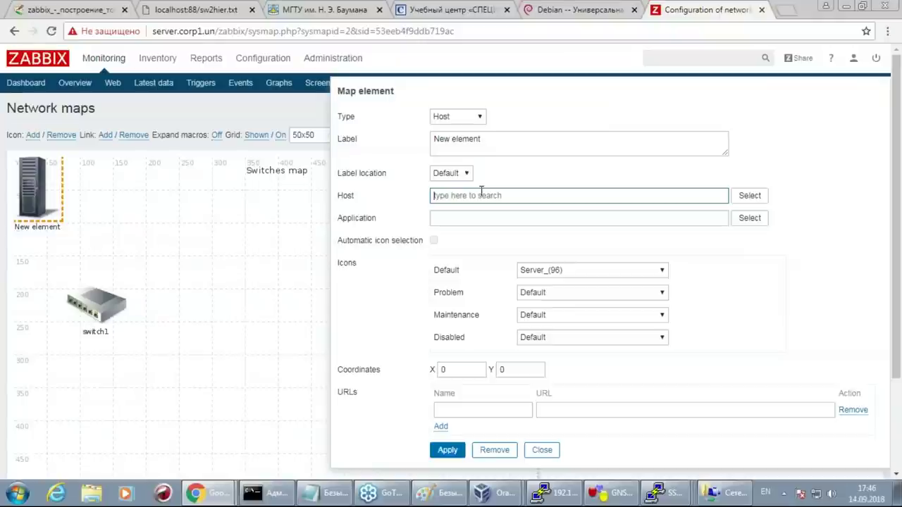
Link the new element to host switch2.corp1.un and label it switch2.
type("swi")
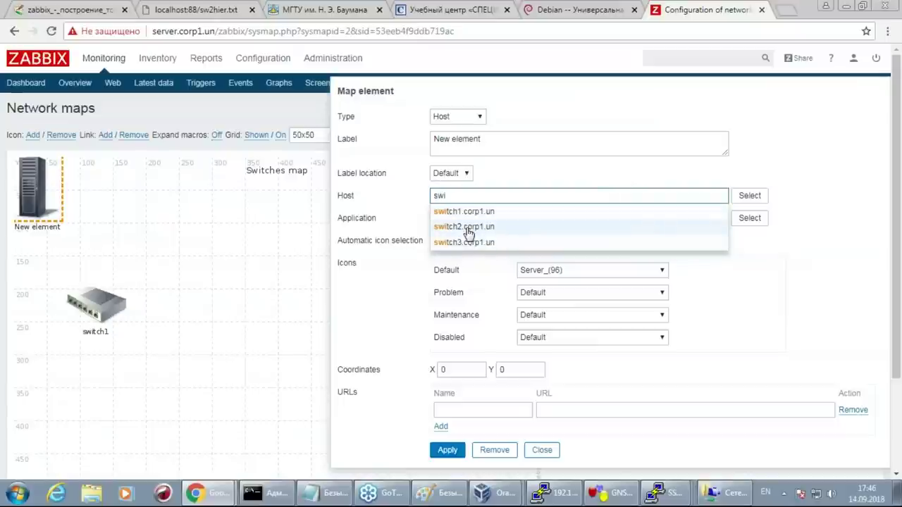
left_click(465, 227)
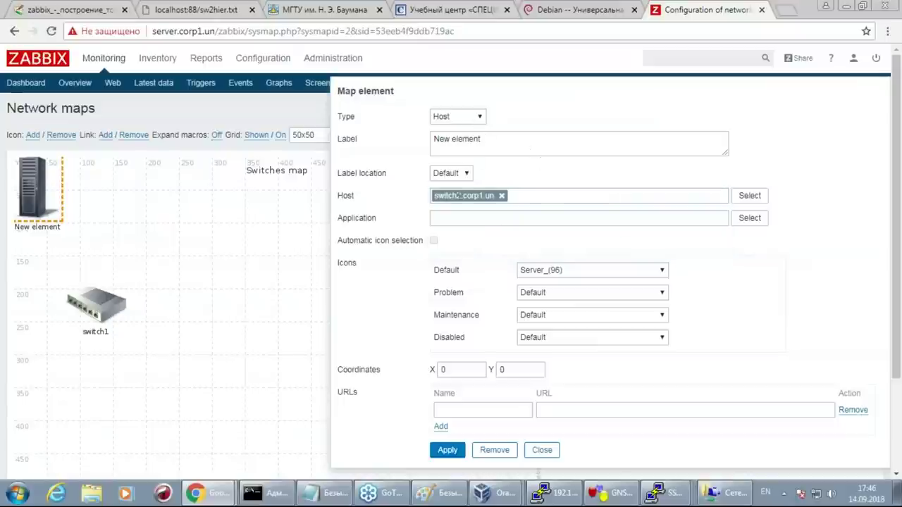
left_click_drag(435, 201, 458, 201)
left_click_drag(501, 138, 415, 135)
type("switch2")
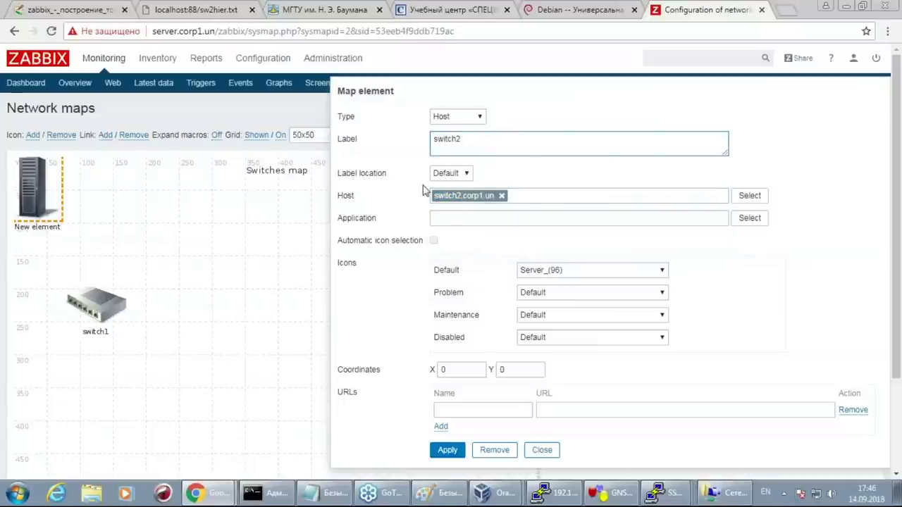
Give the switch2 element the Switch_(96) default icon and apply the settings.
left_click(554, 271)
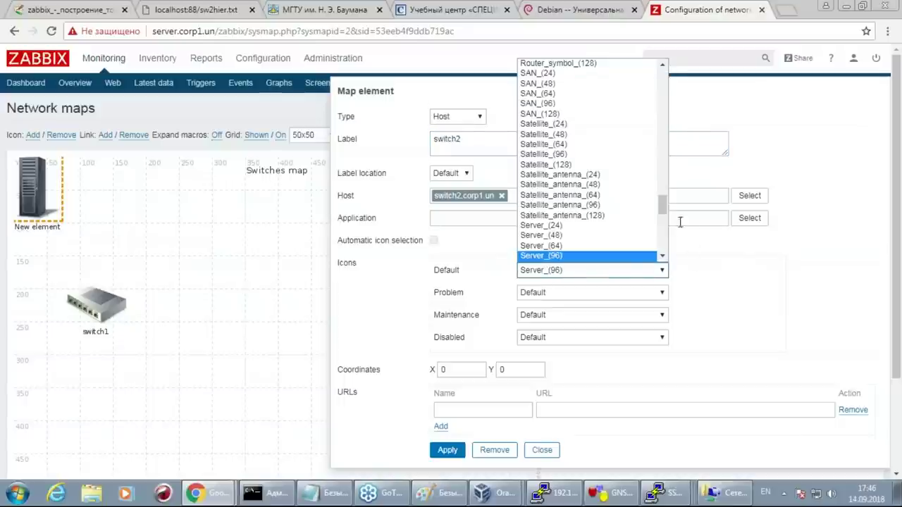
left_click_drag(663, 210, 661, 215)
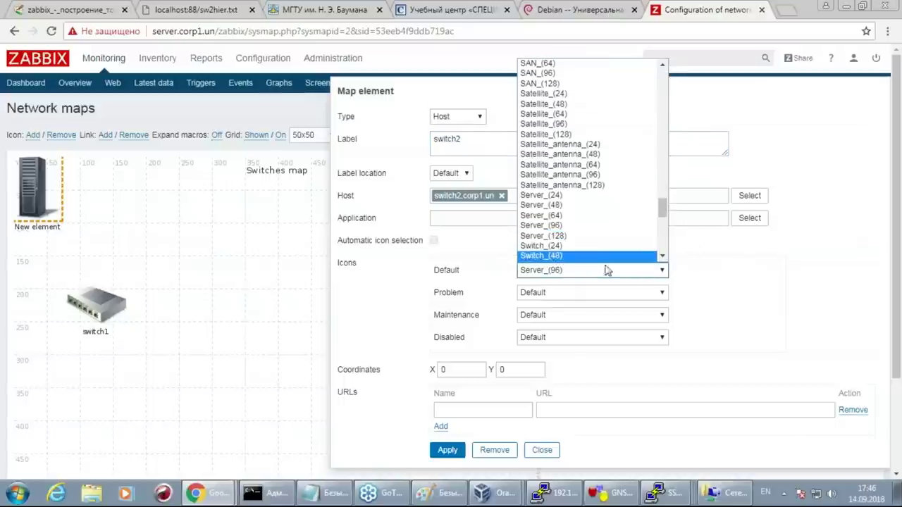
left_click(661, 257)
left_click(663, 258)
left_click(662, 258)
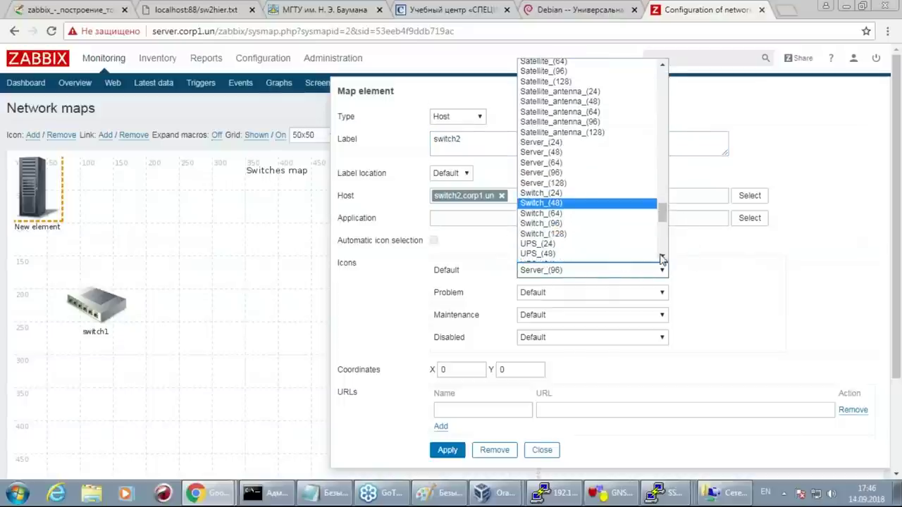
left_click(585, 224)
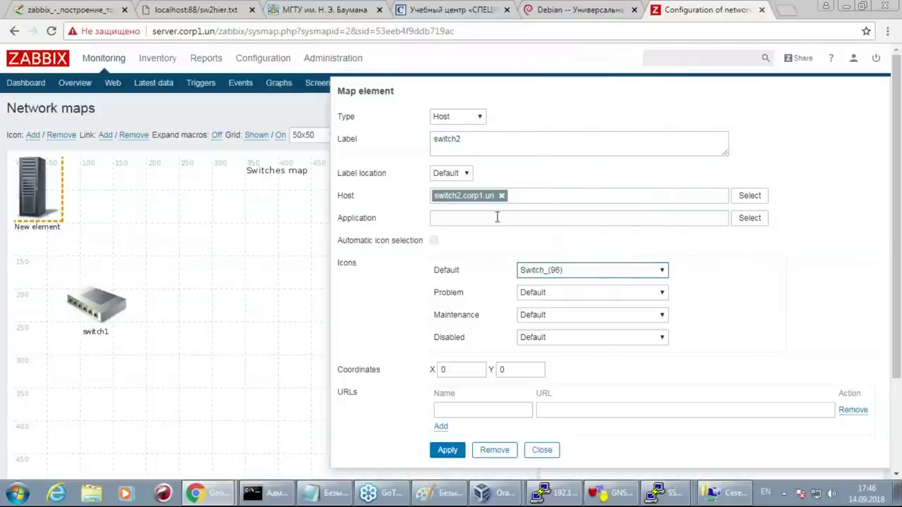
left_click(445, 450)
Move switch2 lower on the map and add another element near the top.
left_click_drag(48, 180, 242, 395)
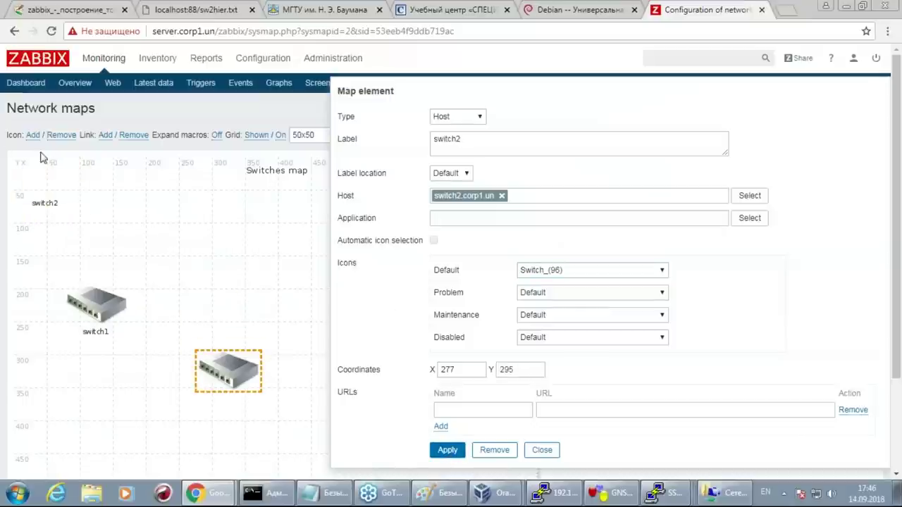
left_click(32, 135)
left_click_drag(39, 189, 203, 232)
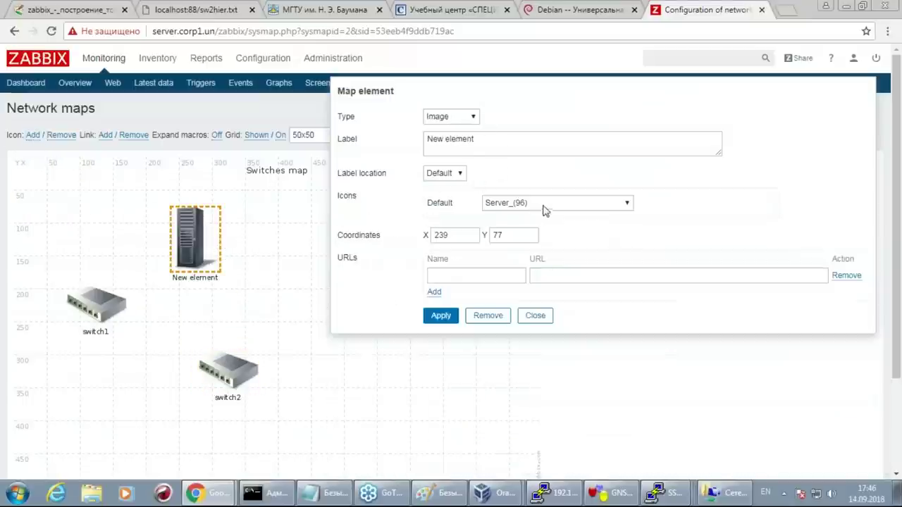
Make the new element a Host type linked to switch3.corp1.un, labelled switch3.
left_click(467, 118)
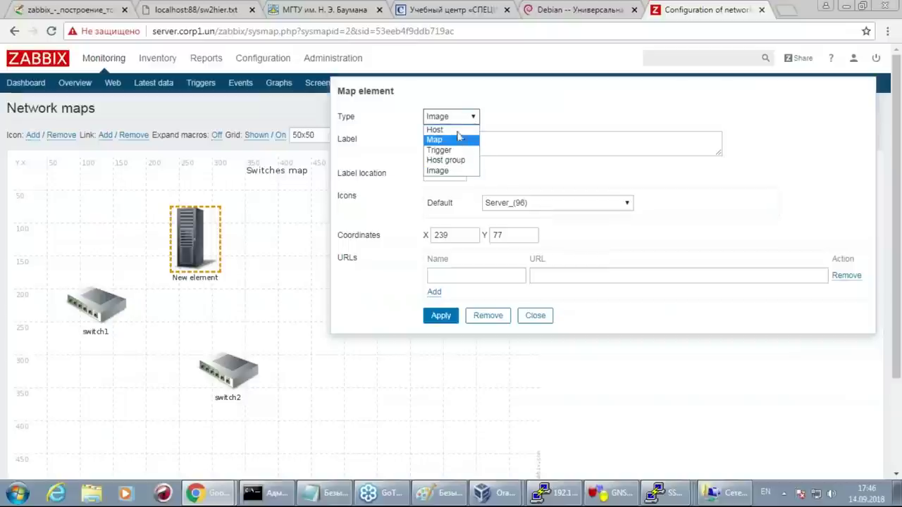
left_click(460, 131)
left_click(490, 197)
type("sw")
left_click(490, 243)
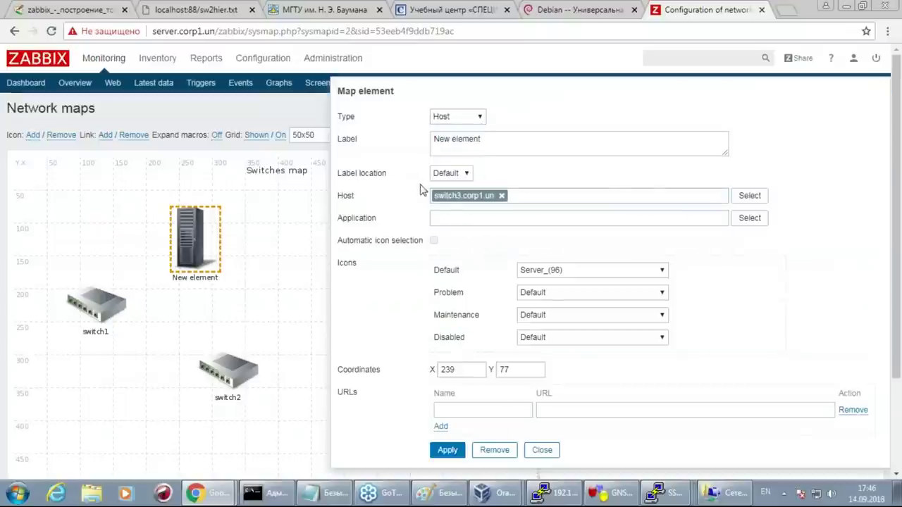
left_click_drag(432, 200, 461, 202)
key("ctrl+c")
left_click_drag(485, 140, 418, 139)
key("ctrl+v")
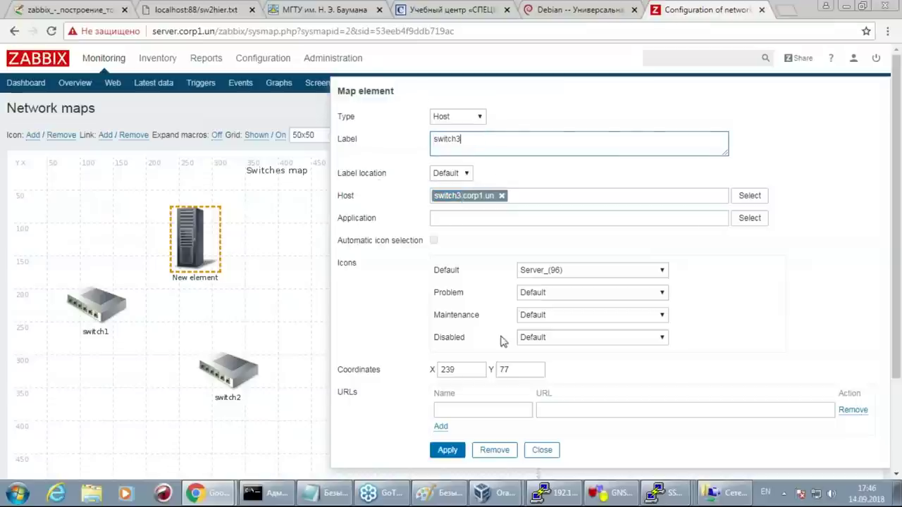
Set switch3's default icon to Switch_(96), apply, and place it upper middle.
left_click(605, 271)
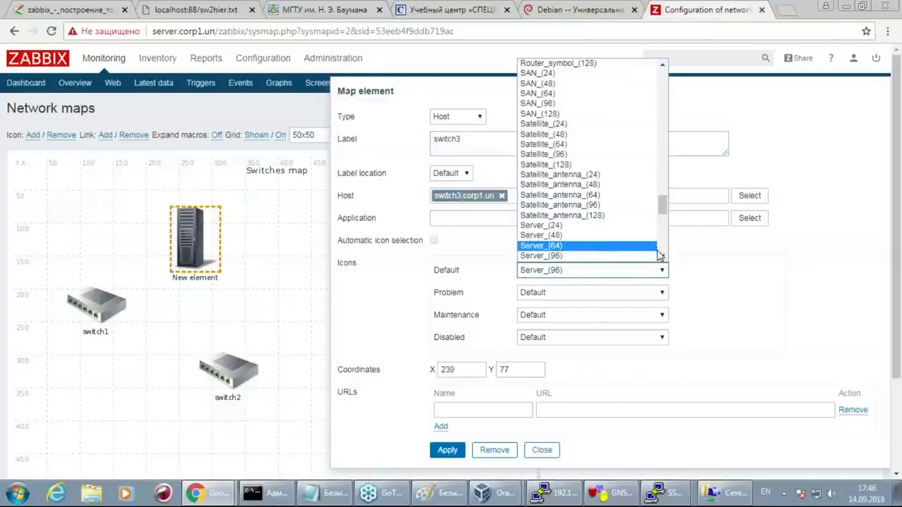
scroll(599, 232, "down", 3)
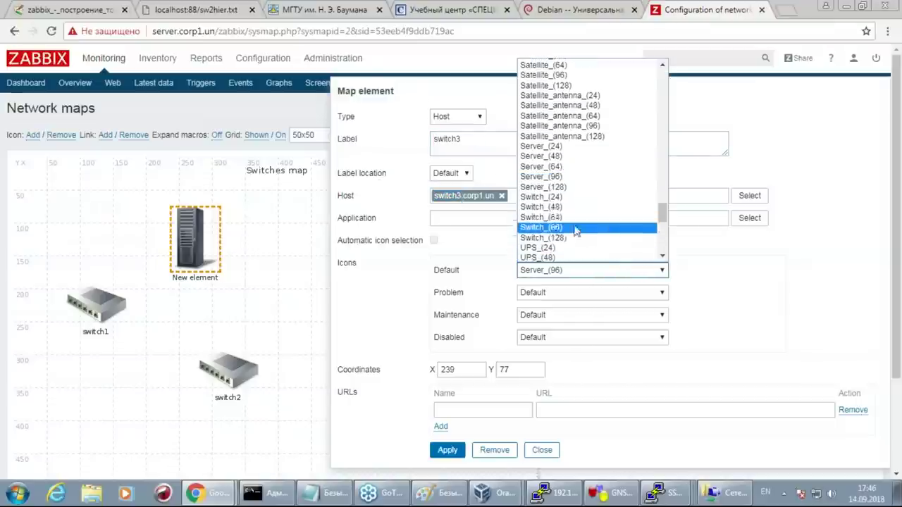
left_click(564, 228)
left_click(446, 452)
left_click_drag(199, 235, 289, 265)
left_click(542, 450)
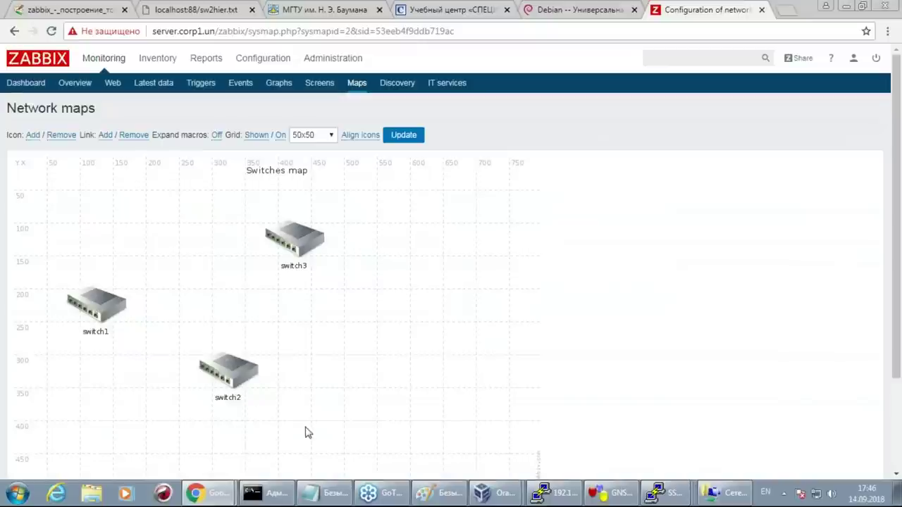
Select switch1 and switch3 together and add a link between them.
left_click(229, 385)
left_click(301, 243, "ctrl")
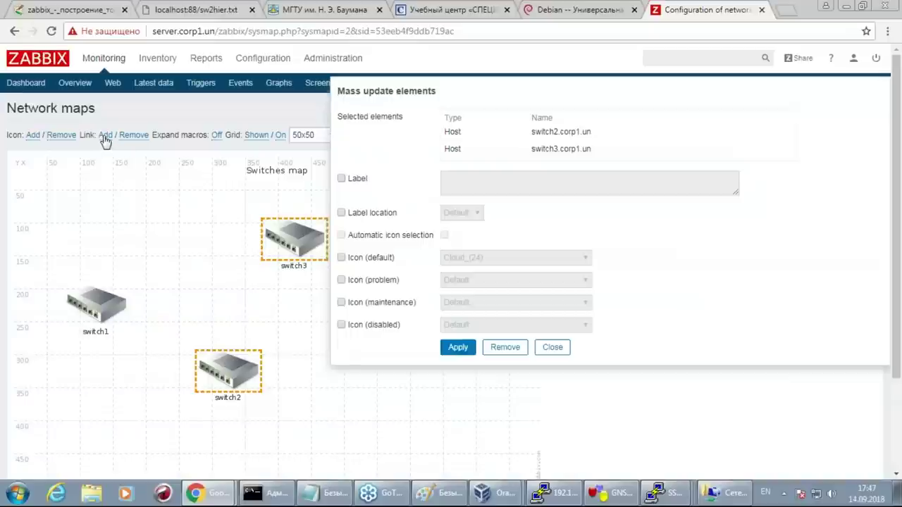
left_click(202, 285)
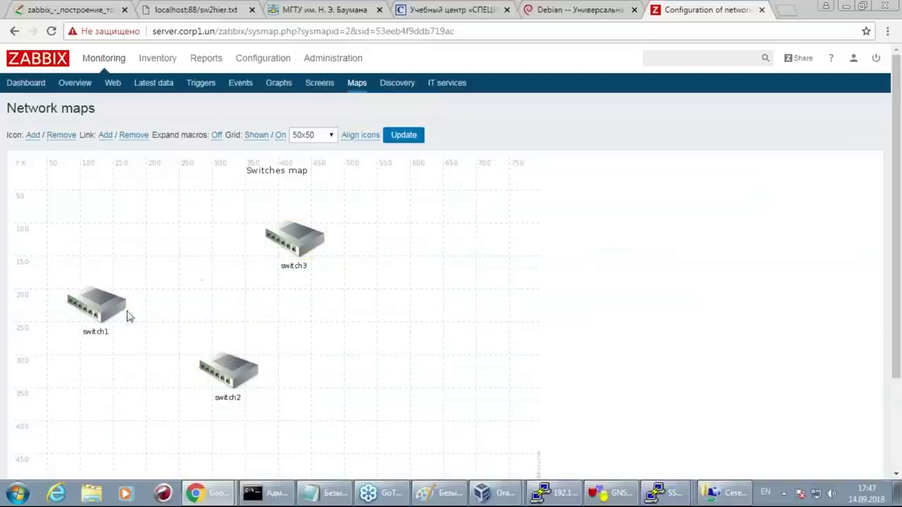
left_click(96, 306)
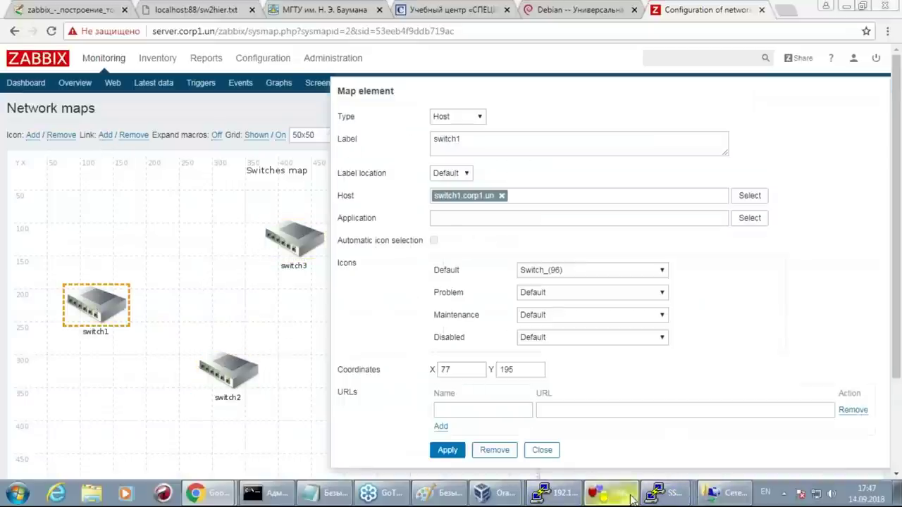
left_click(634, 497)
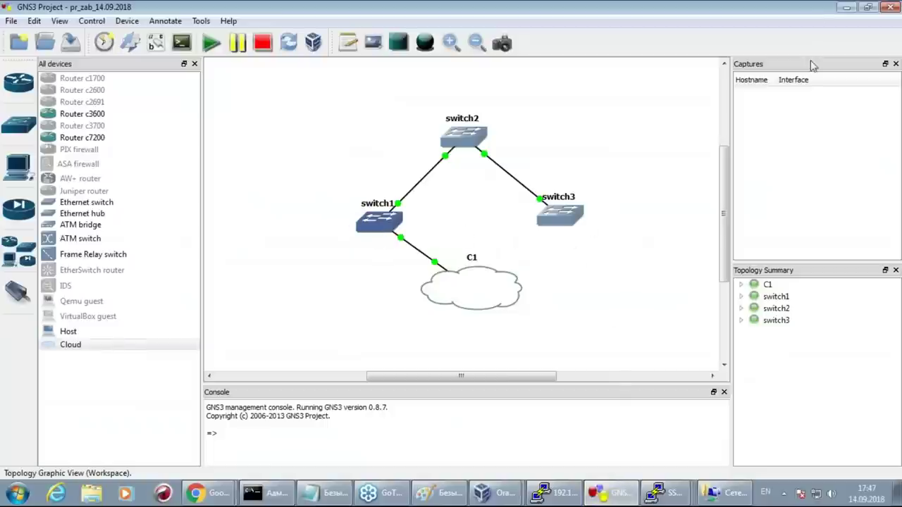
left_click(846, 7)
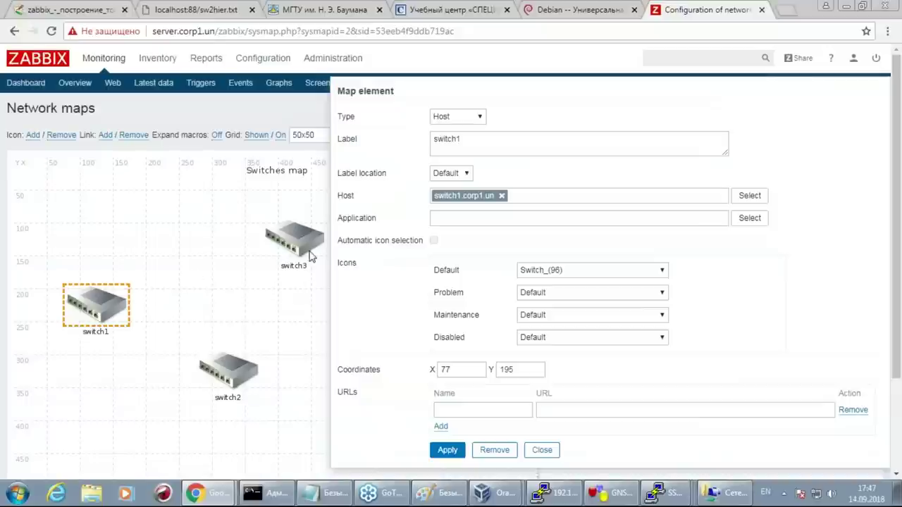
left_click(305, 254, "ctrl")
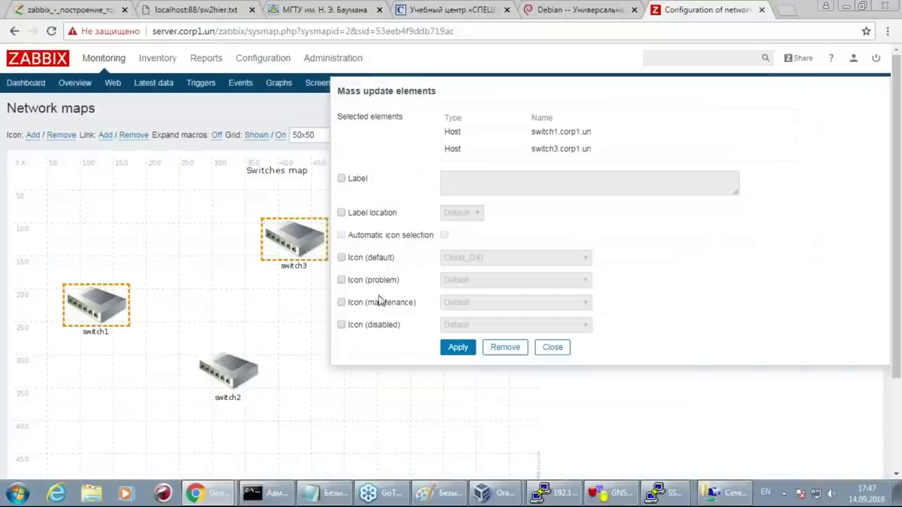
left_click(104, 137)
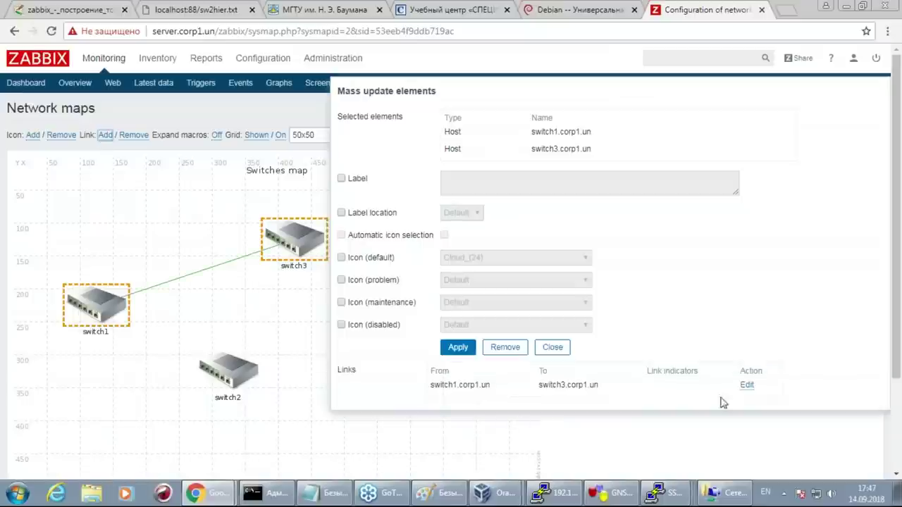
Label the switch1–switch3 link abcd and apply it.
left_click(747, 385)
left_click(466, 423)
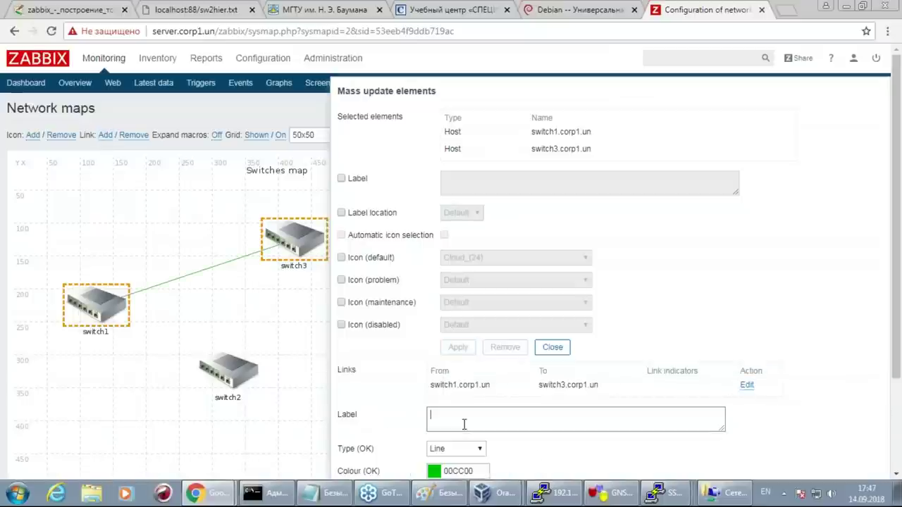
type("abcd")
scroll(656, 423, "down", 2)
left_click(444, 407)
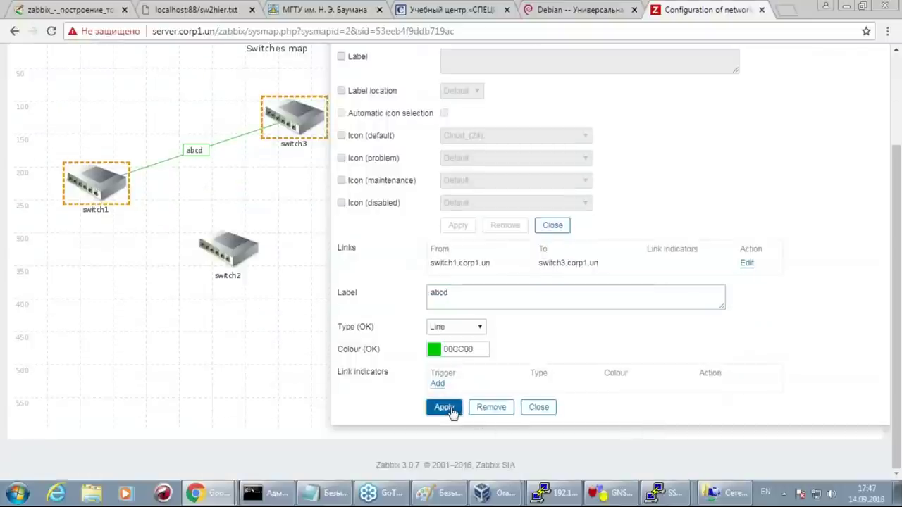
left_click(549, 410)
left_click(553, 224)
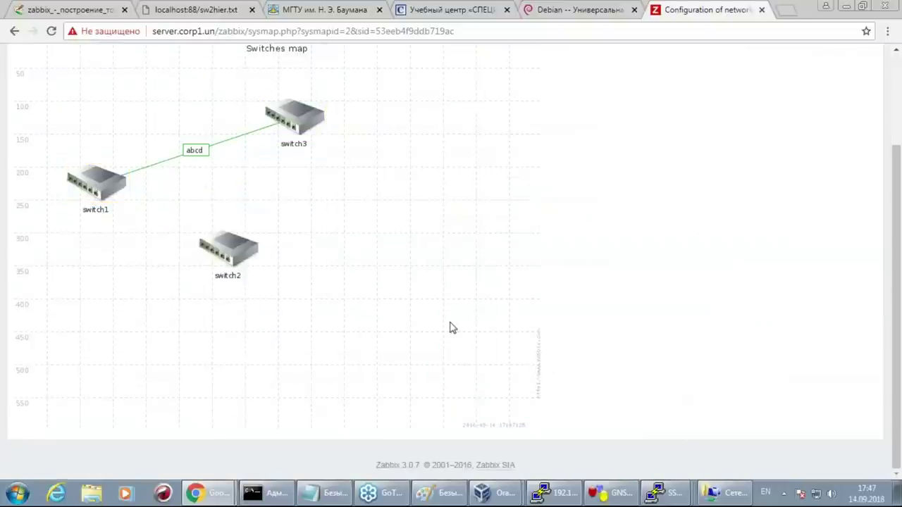
Save the Switches map changes and confirm.
scroll(449, 327, "up", 2)
left_click(405, 135)
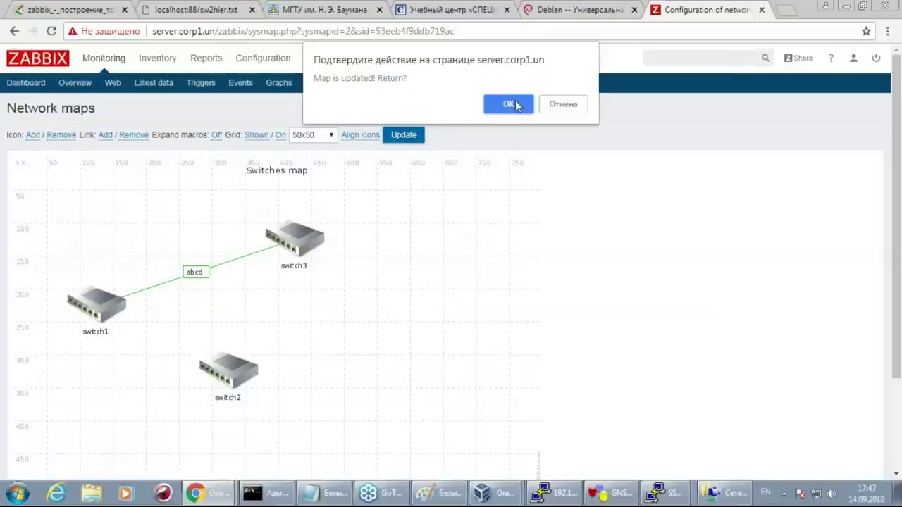
left_click(509, 104)
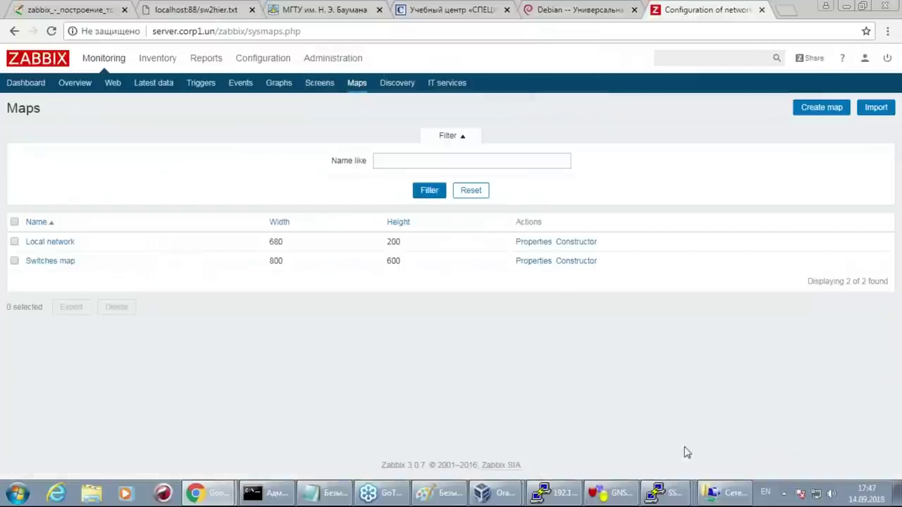
left_click(611, 493)
Hide cloud C1's name and change its symbol to ethernet_switch.
right_click(487, 284)
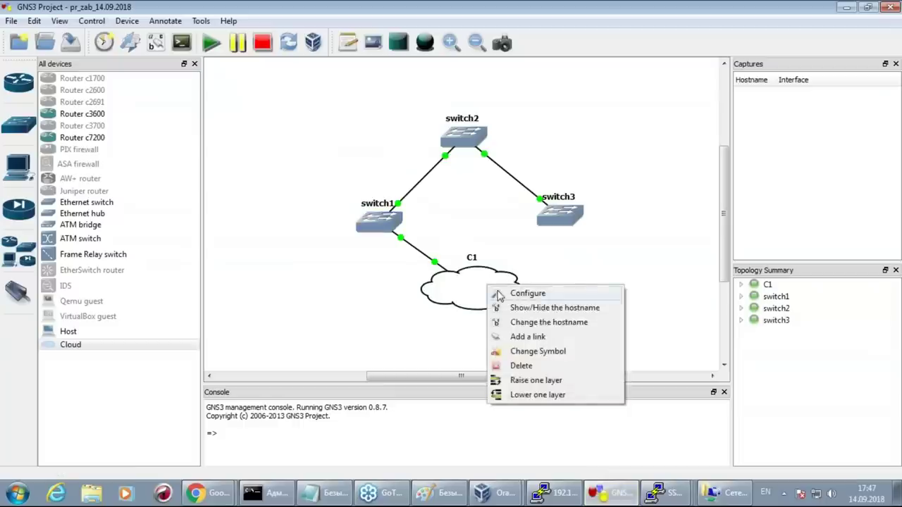
left_click(523, 310)
right_click(482, 289)
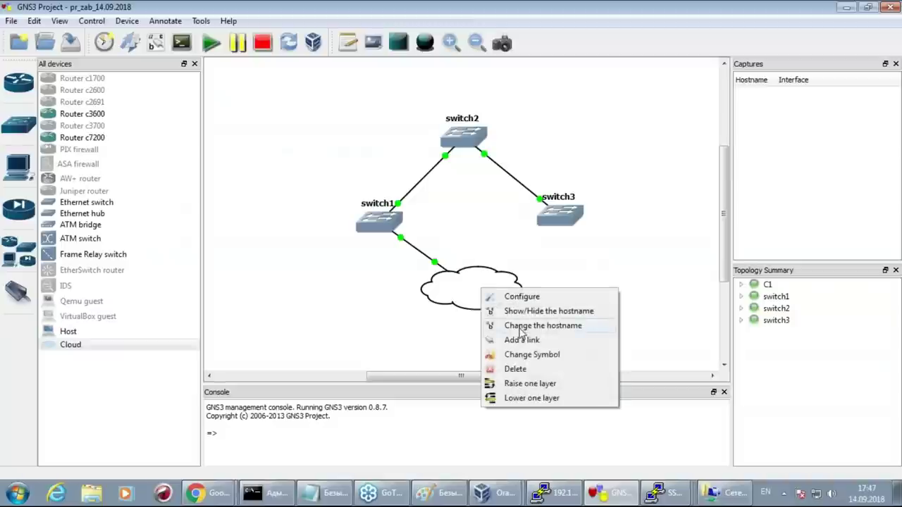
right_click(454, 302)
right_click(454, 296)
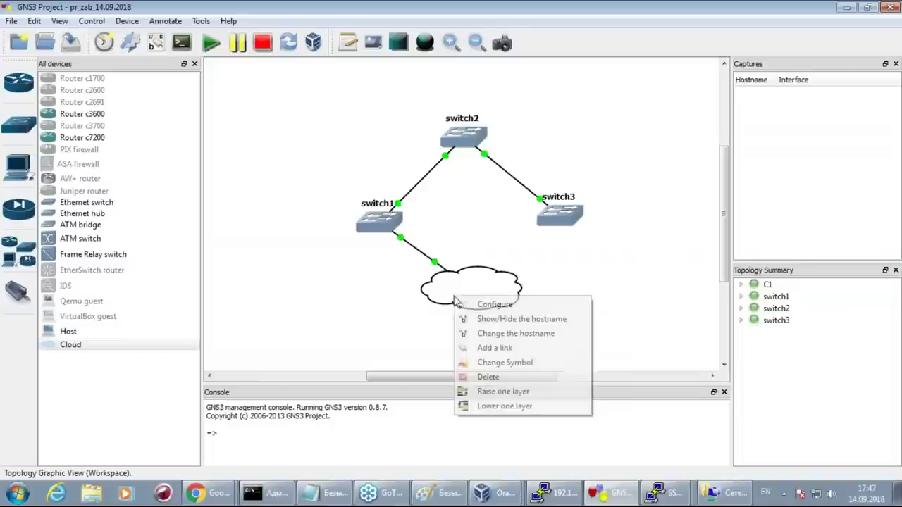
left_click(523, 363)
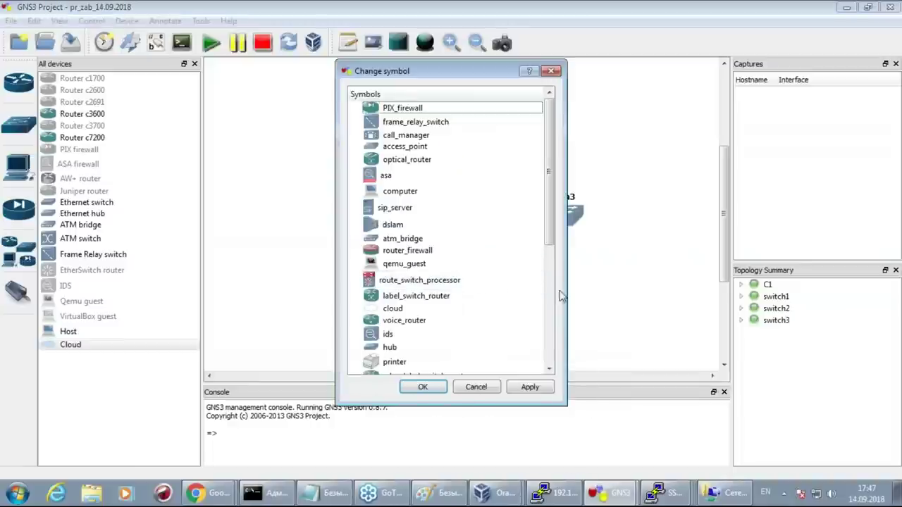
left_click_drag(549, 219, 549, 323)
scroll(486, 353, "down", 1)
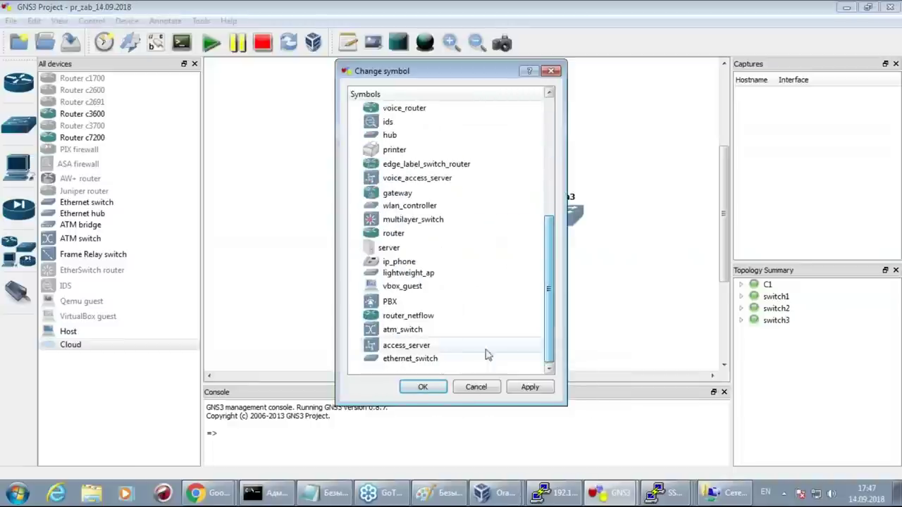
left_click(416, 359)
left_click(425, 388)
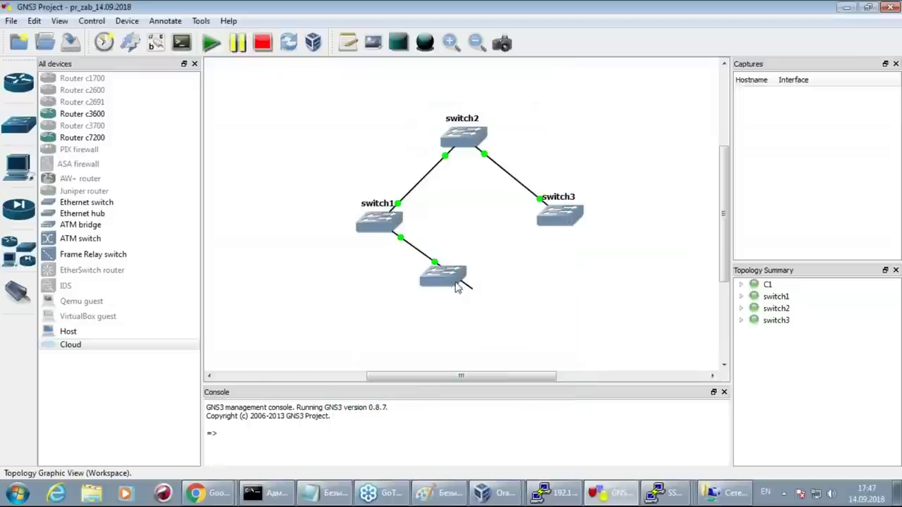
Raise the new switch one layer, tuck it onto switch1, and minimise GNS3.
left_click_drag(457, 284, 413, 275)
right_click(413, 276)
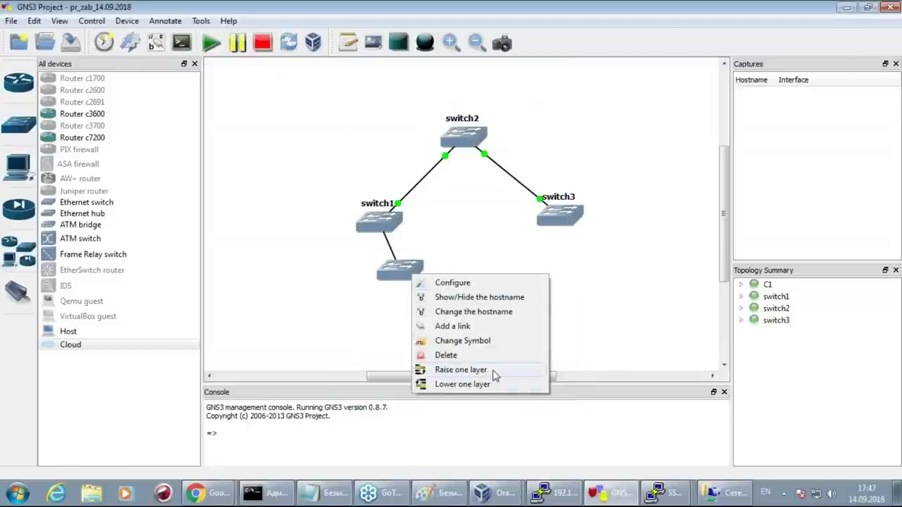
left_click(493, 371)
left_click_drag(402, 278, 381, 233)
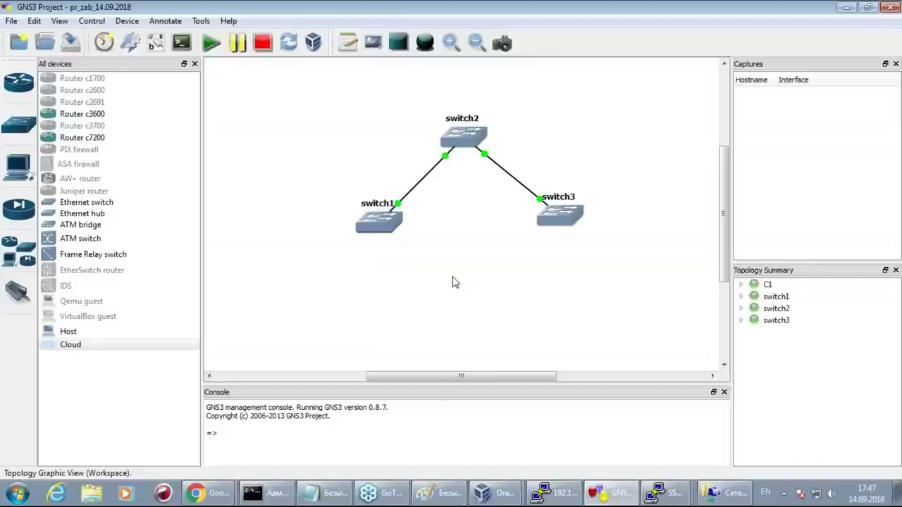
left_click(849, 9)
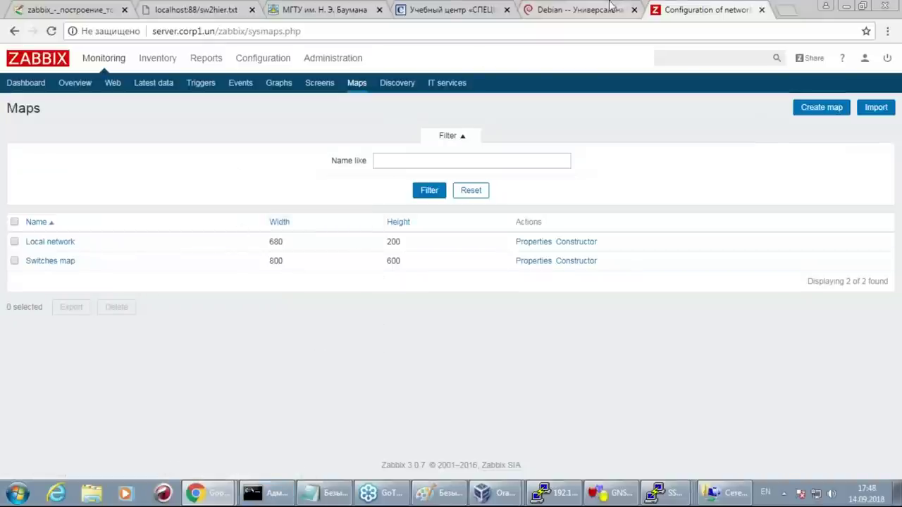
Scroll the Zabbix topology guide down to Module 6, then bring up the switch1 console.
left_click(39, 11)
left_click(375, 329)
scroll(375, 330, "down", 5)
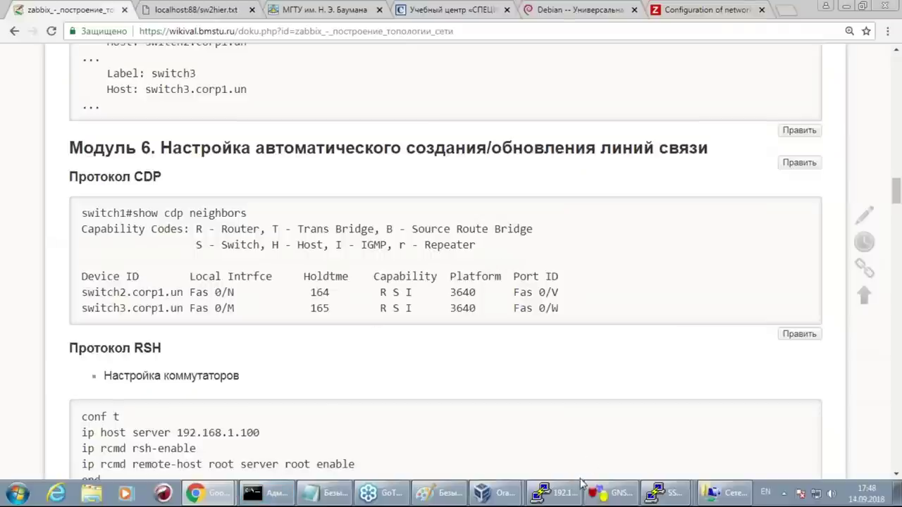
left_click(675, 495)
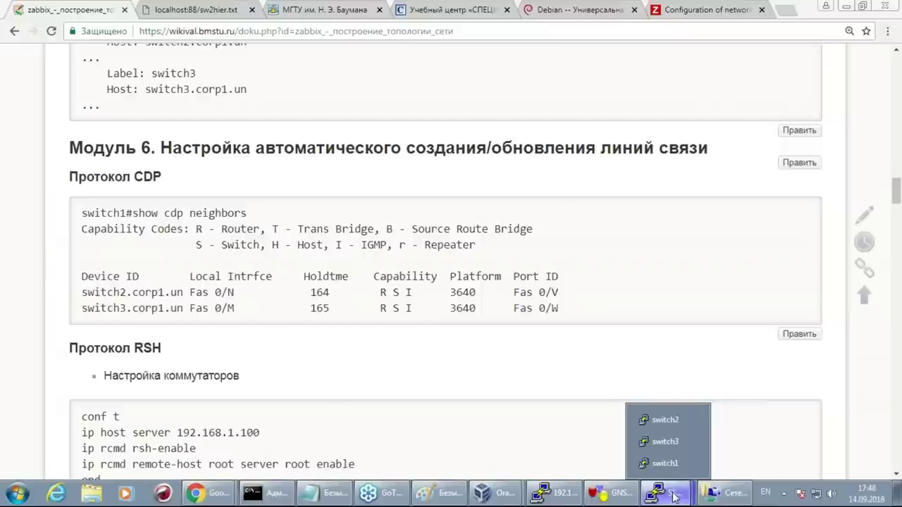
left_click(677, 471)
Run show cdp neighbors on switch1, noting neighbour switch2 on Fas 0/5.
key("BackSpace")
key("BackSpace")
key("Return")
key("Return")
key("Return")
key("Return")
key("Return")
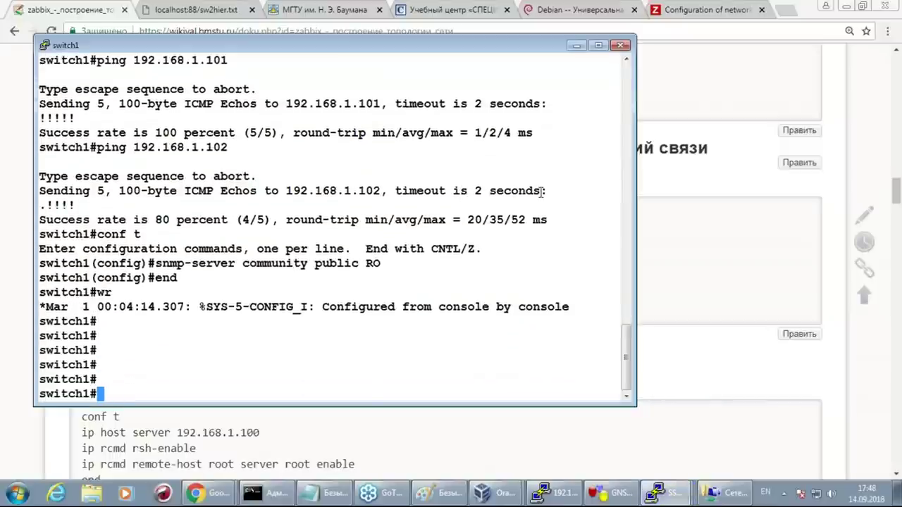
type("sho")
key("Tab")
type("cdp n")
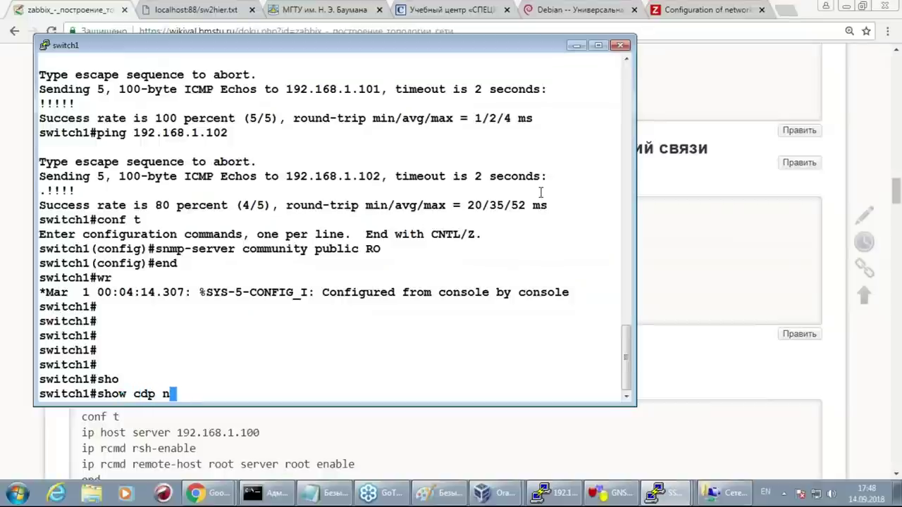
type("e")
key("Tab")
key("Return")
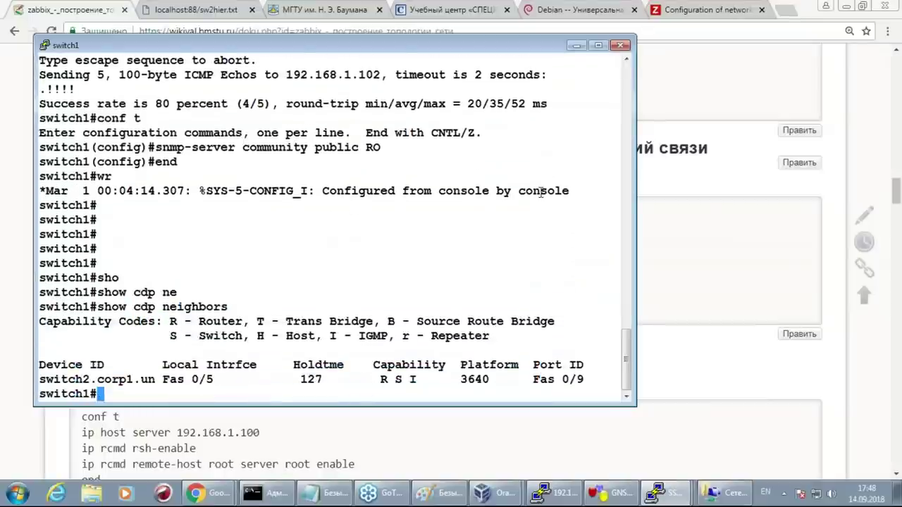
left_click_drag(171, 362, 211, 380)
left_click_drag(48, 386, 96, 395)
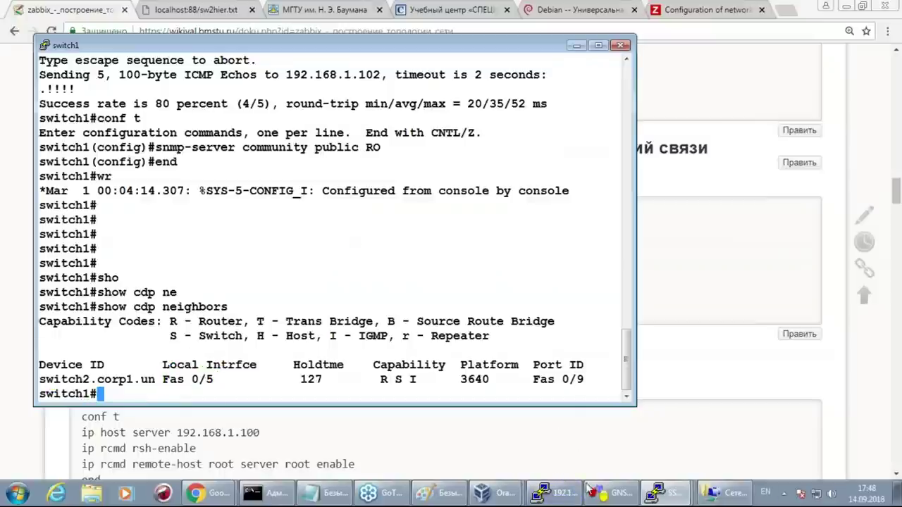
Run show cdp neighbors on switch2, listing neighbours switch3 and switch1.
left_click(666, 494)
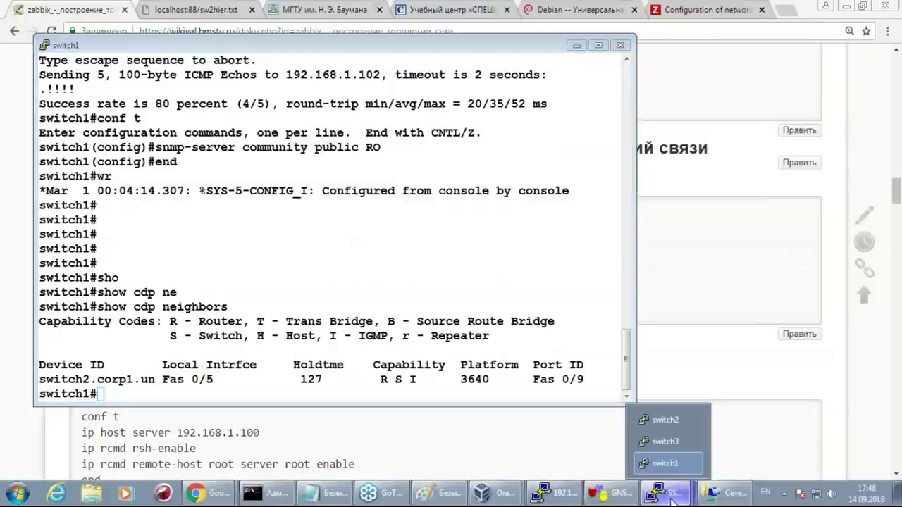
left_click(662, 421)
key("Return")
key("Return")
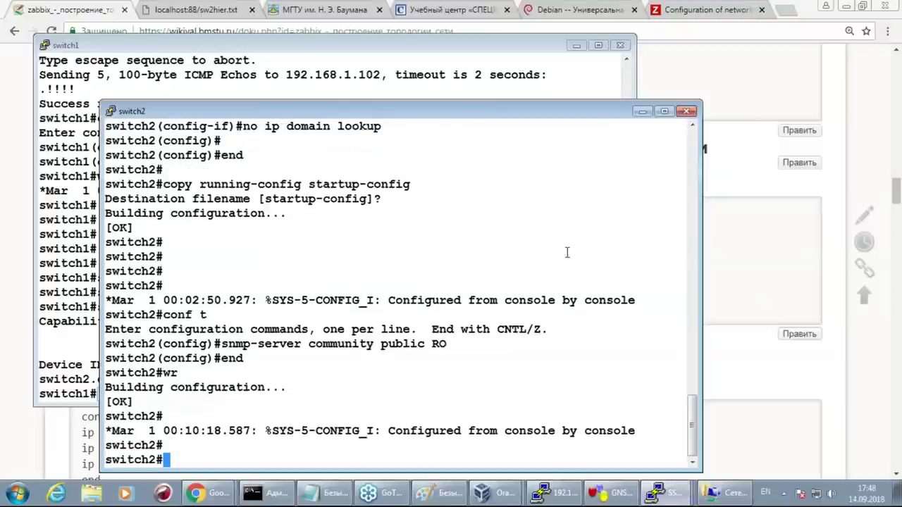
type("sho")
key("Tab")
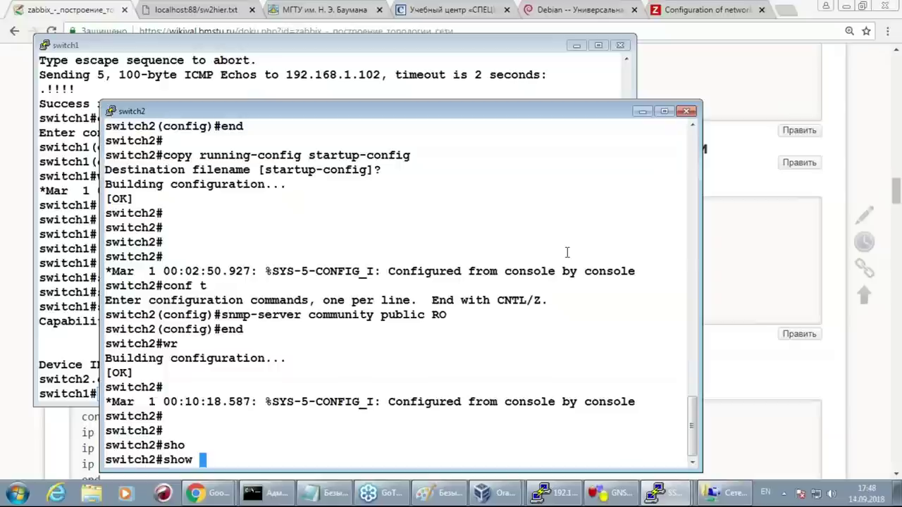
type("cdp")
key("Tab")
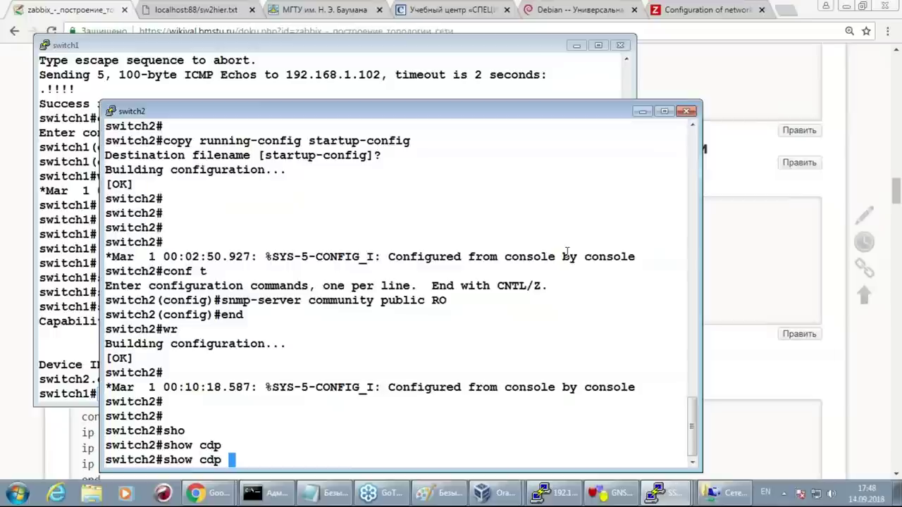
type("lp")
key("Tab")
key("BackSpace")
key("BackSpace")
type("ne")
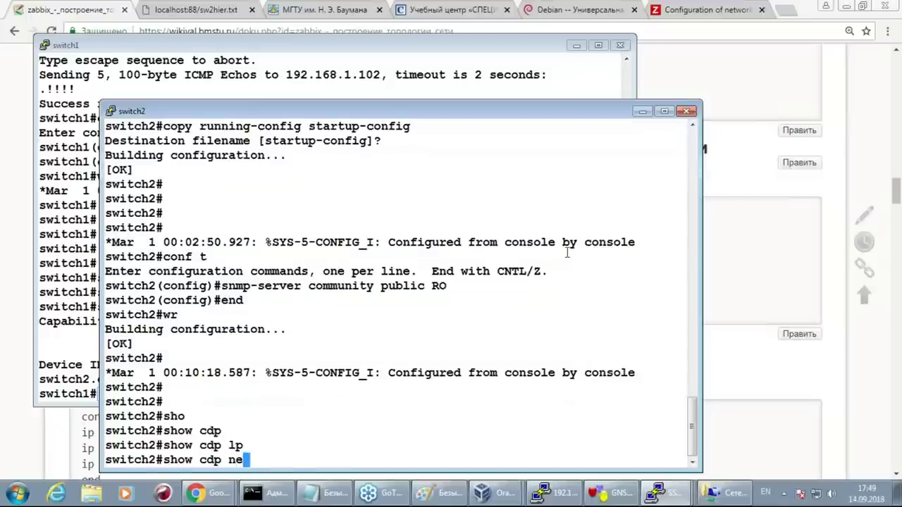
key("Tab")
key("Return")
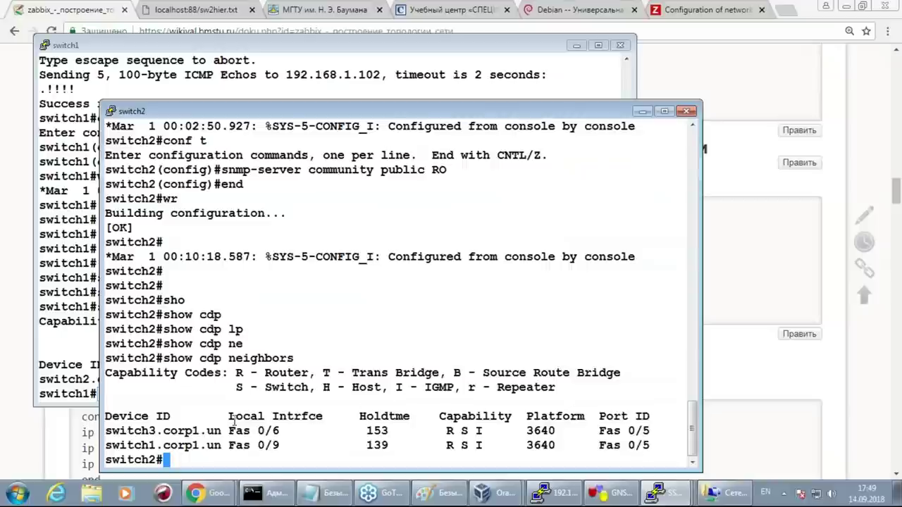
left_click(35, 444)
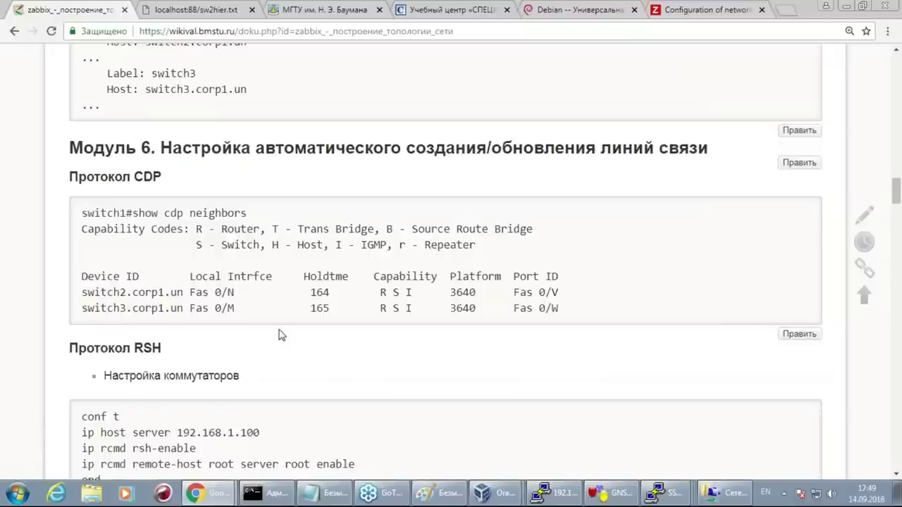
Copy the guide's RSH configuration block and paste it into the switch1 console.
scroll(278, 335, "down", 1)
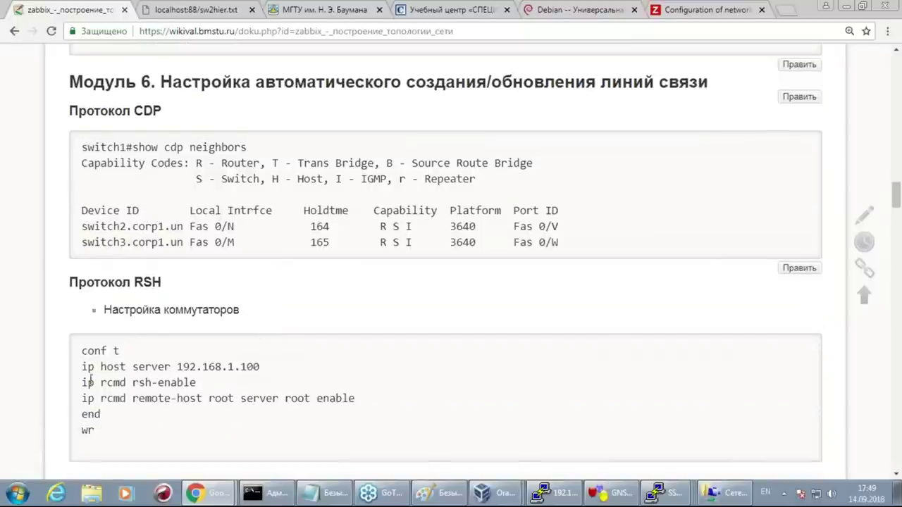
left_click_drag(79, 351, 96, 458)
key("ctrl+c")
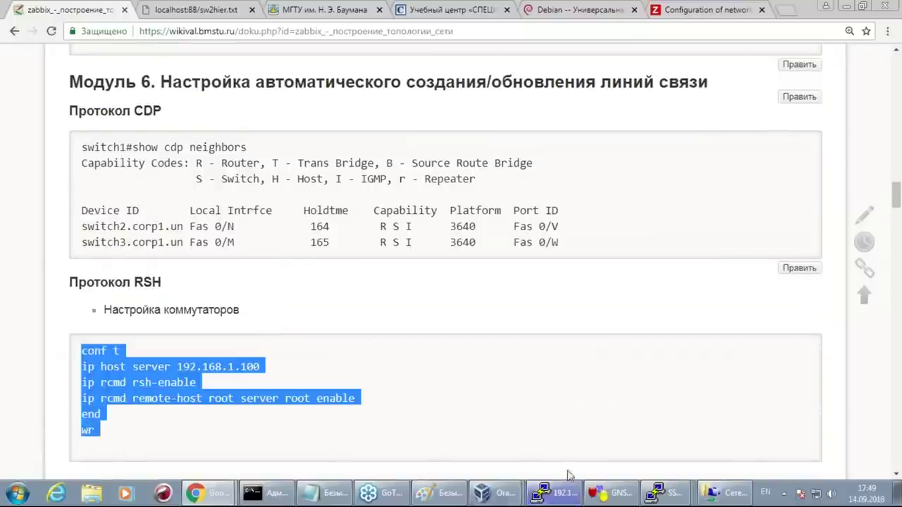
left_click(660, 499)
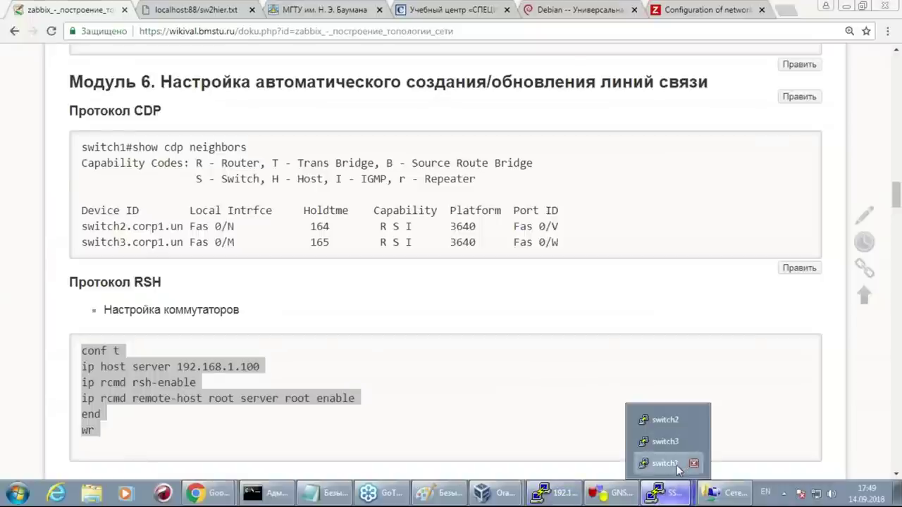
left_click(659, 463)
key("Return")
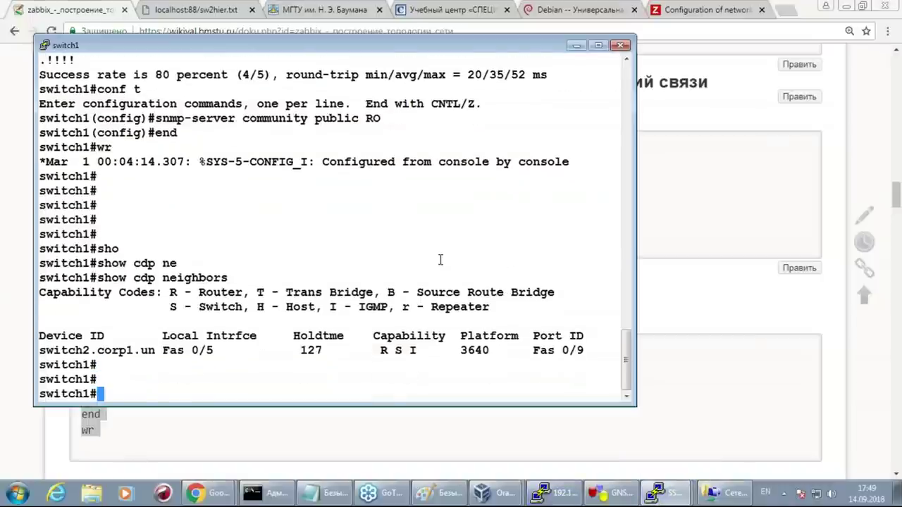
right_click(440, 260)
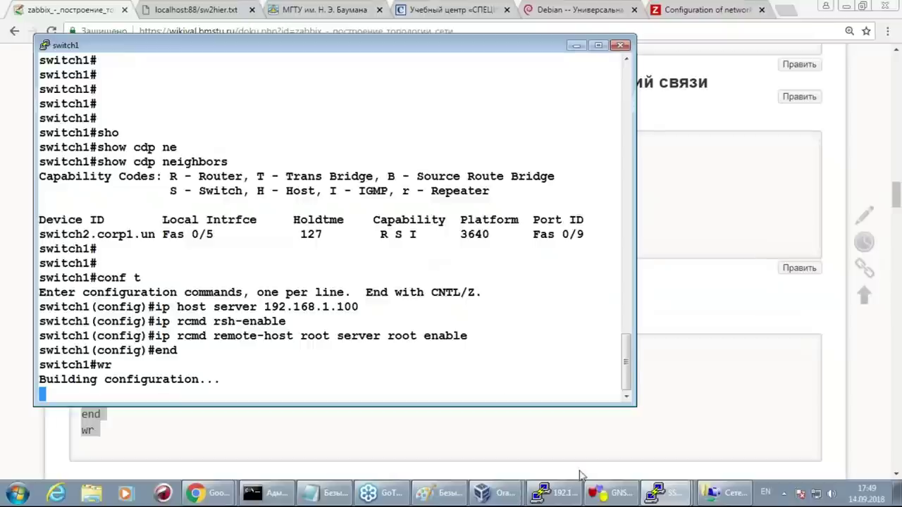
Paste the same RSH configuration into the switch2 and switch3 consoles.
left_click(661, 499)
left_click(659, 421)
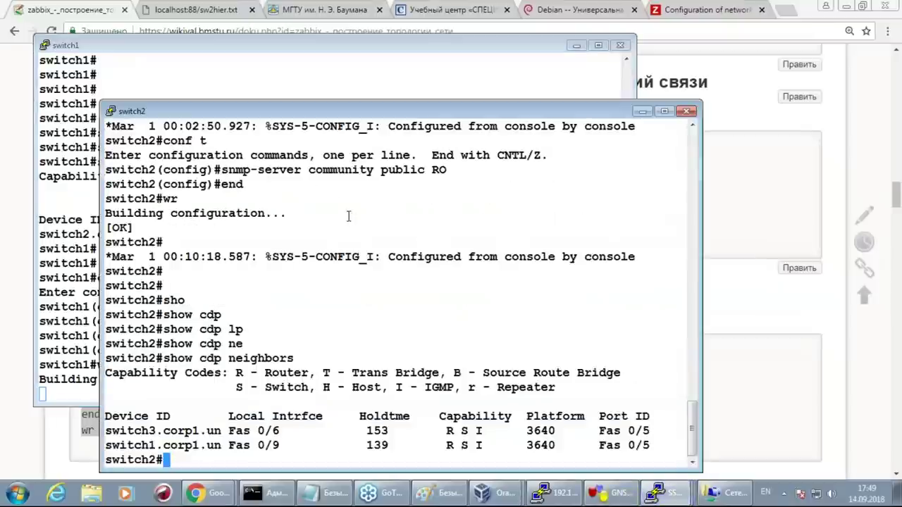
right_click(396, 141)
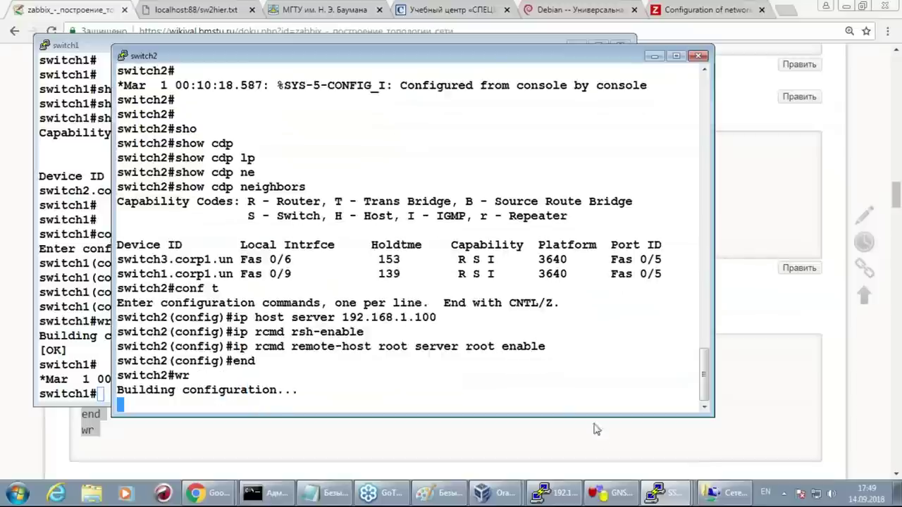
left_click(661, 499)
left_click(659, 441)
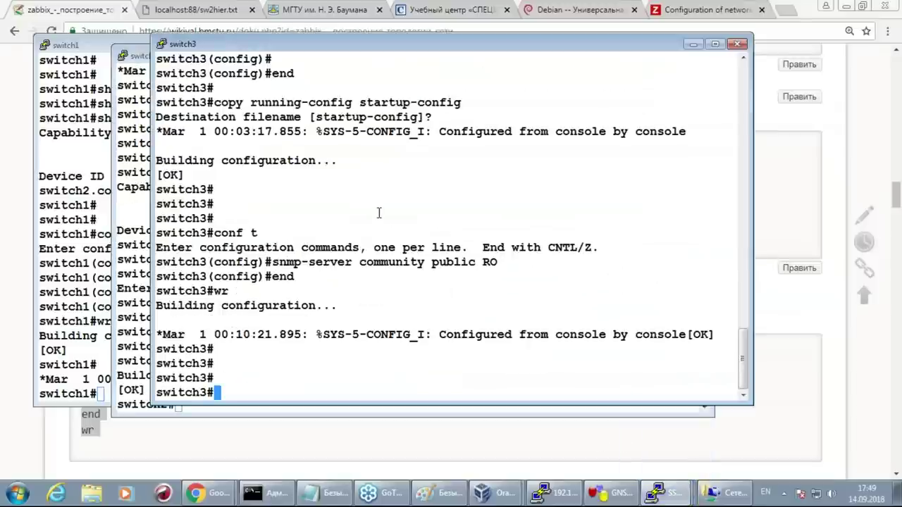
right_click(378, 213)
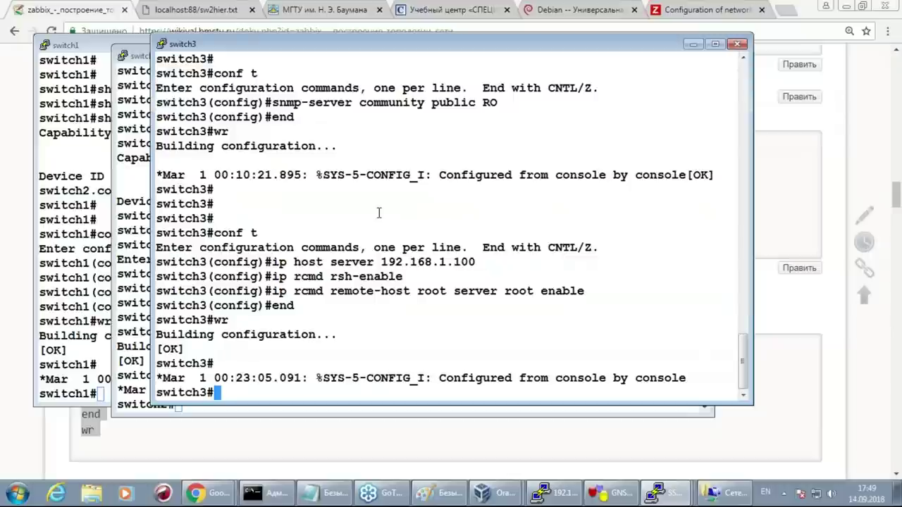
key("Return")
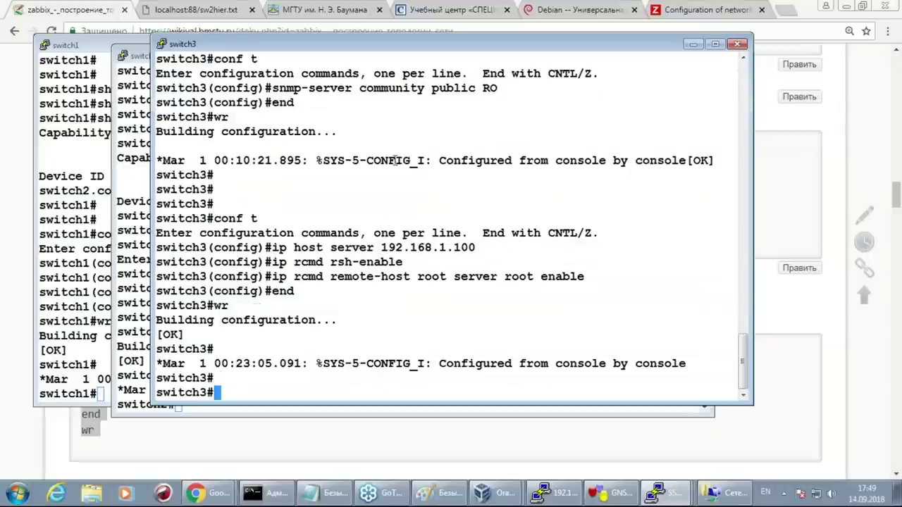
left_click_drag(419, 44, 486, 31)
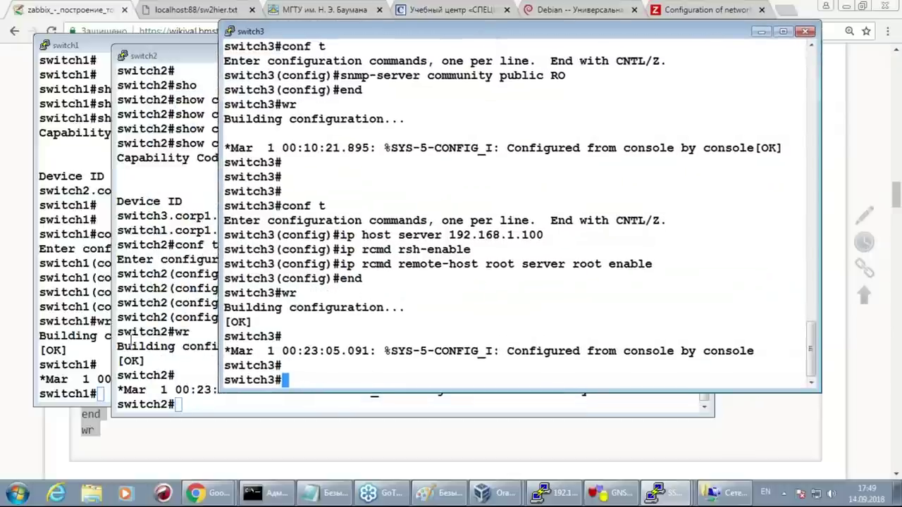
left_click(79, 6)
scroll(381, 363, "down", 1)
Install rsh-client on the monitoring server with 'apt install rsh-client'.
left_click(113, 271)
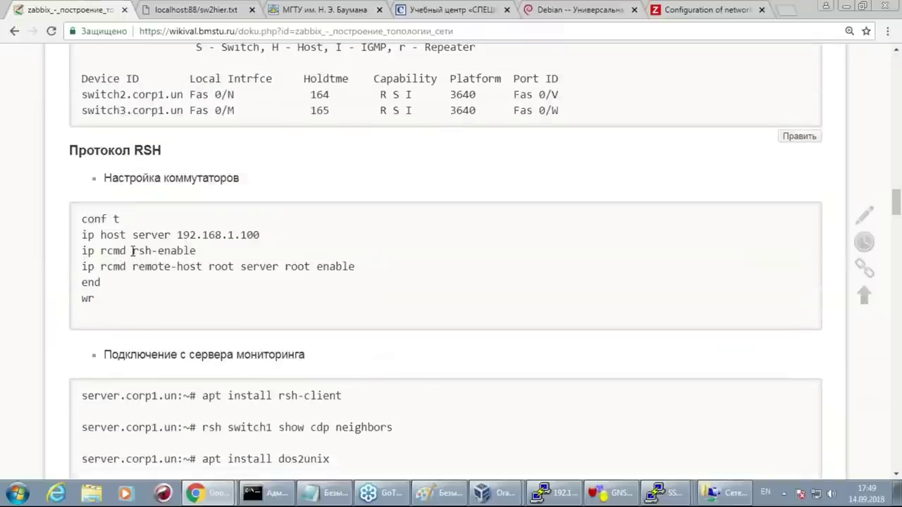
left_click_drag(132, 251, 197, 250)
left_click(117, 230)
double_click(134, 235)
left_click_drag(182, 235, 252, 234)
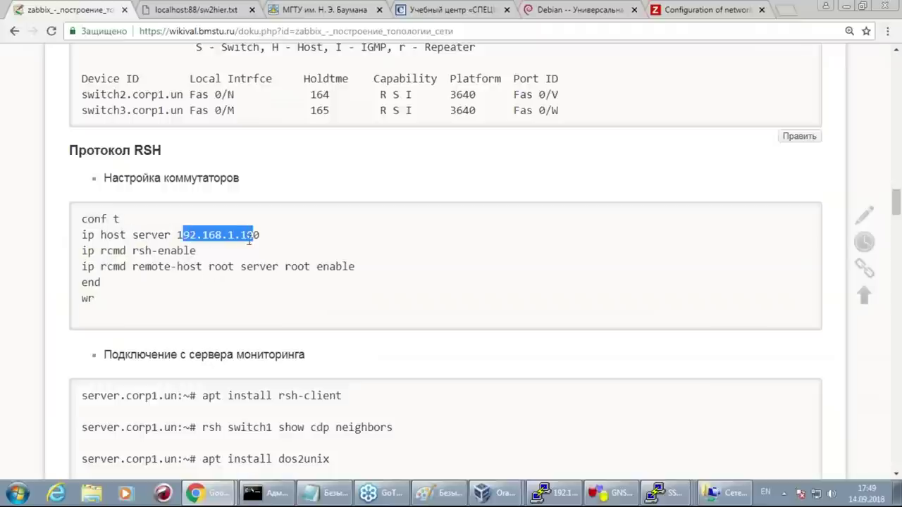
scroll(272, 318, "down", 2)
scroll(275, 317, "down", 1)
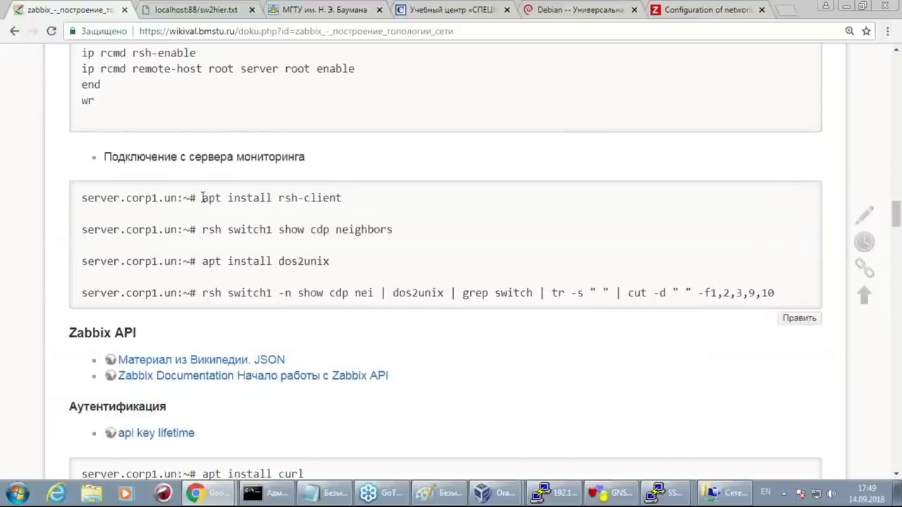
left_click_drag(203, 197, 369, 188)
key("ctrl+c")
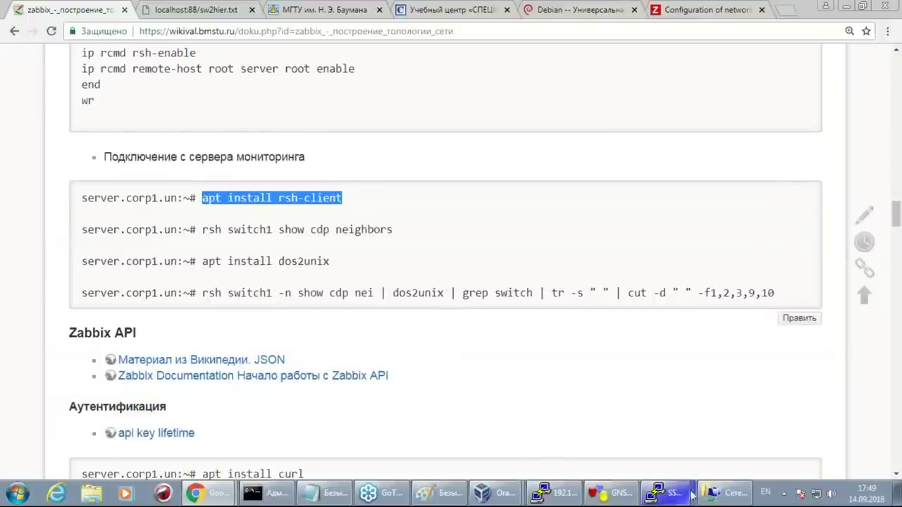
left_click(555, 492)
right_click(465, 304)
key("Return")
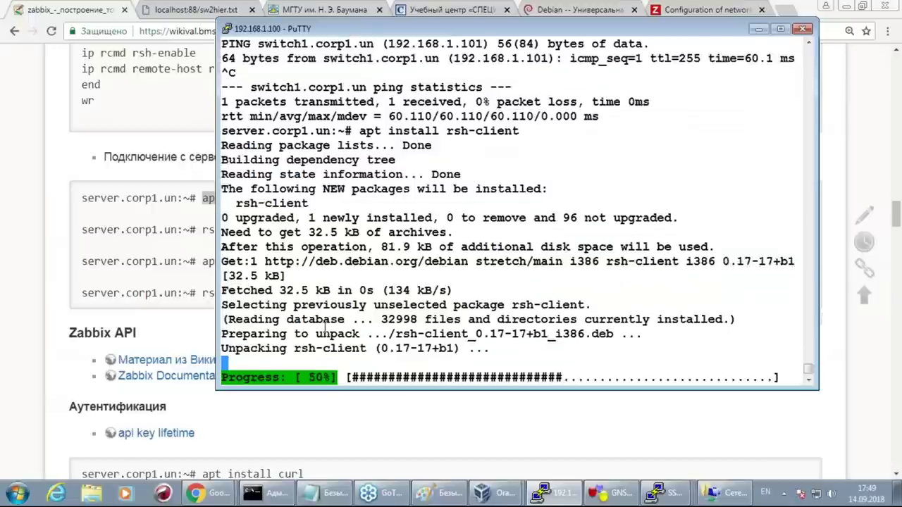
Query switch1's neighbours remotely with 'rsh switch1 show cdp neighbors'.
left_click(82, 254)
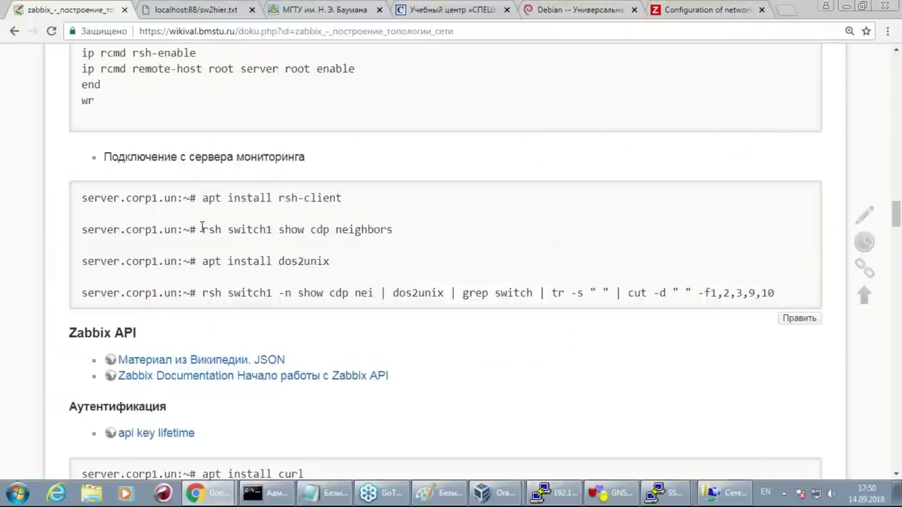
left_click_drag(204, 231, 425, 234)
key("ctrl+c")
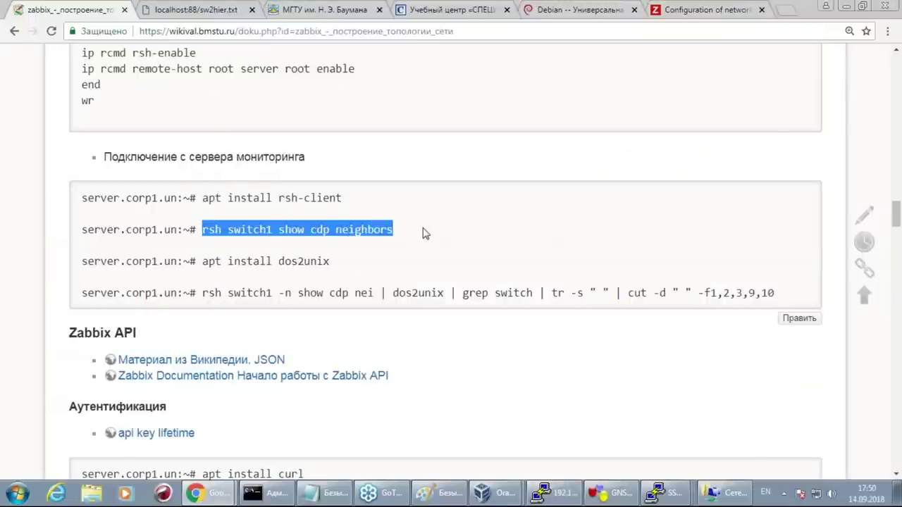
key("alt+Tab")
key("Return")
key("Return")
key("Return")
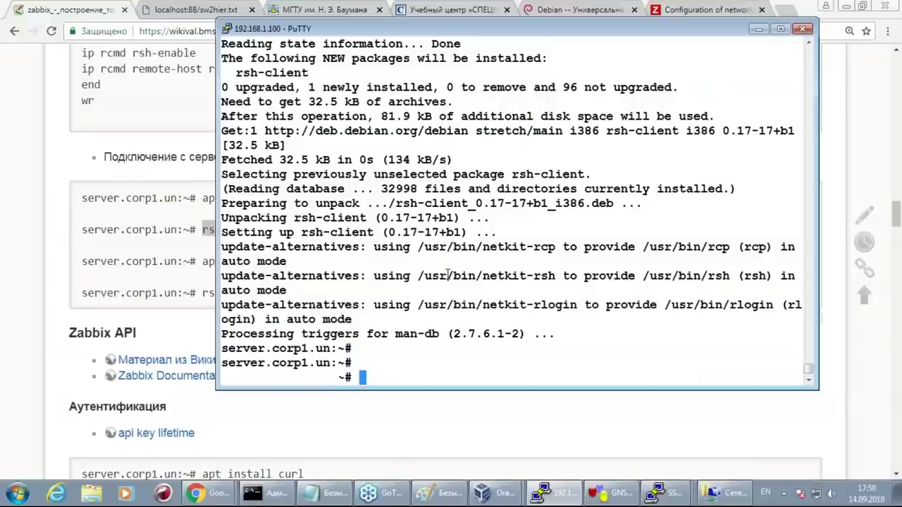
right_click(448, 275)
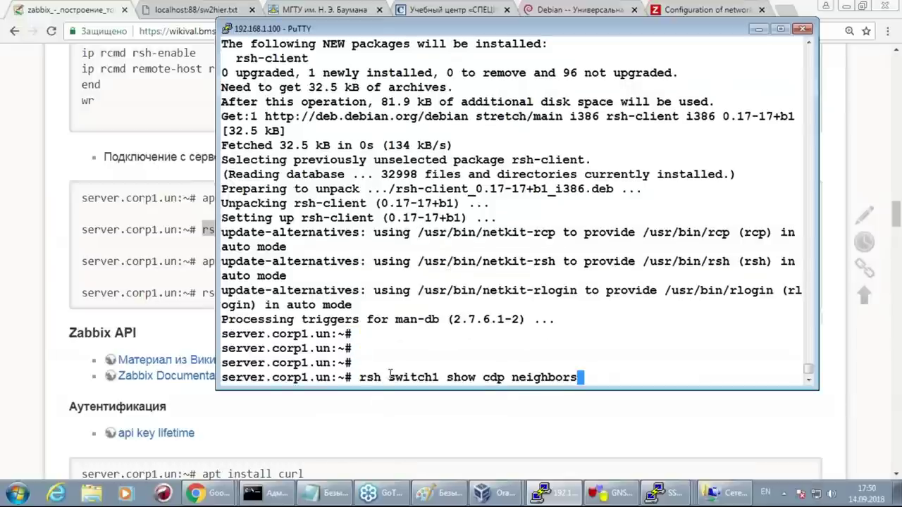
left_click_drag(390, 374, 427, 380)
left_click(501, 235)
key("Return")
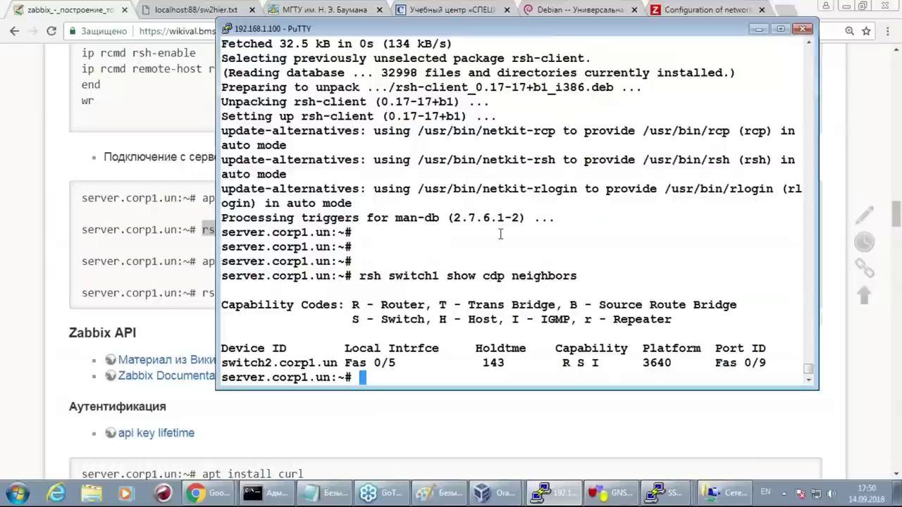
Run the same rsh CDP neighbors query against switch2.
key("Up")
key("Left")
key("Left")
key("Left")
key("Left")
key("Left")
key("Left")
key("Left")
key("Left")
key("Left")
key("Left")
key("Left")
key("Left")
key("Left")
key("Left")
key("Left")
key("Left")
key("Left")
key("Left")
key("Left")
key("BackSpace")
type("2")
key("Return")
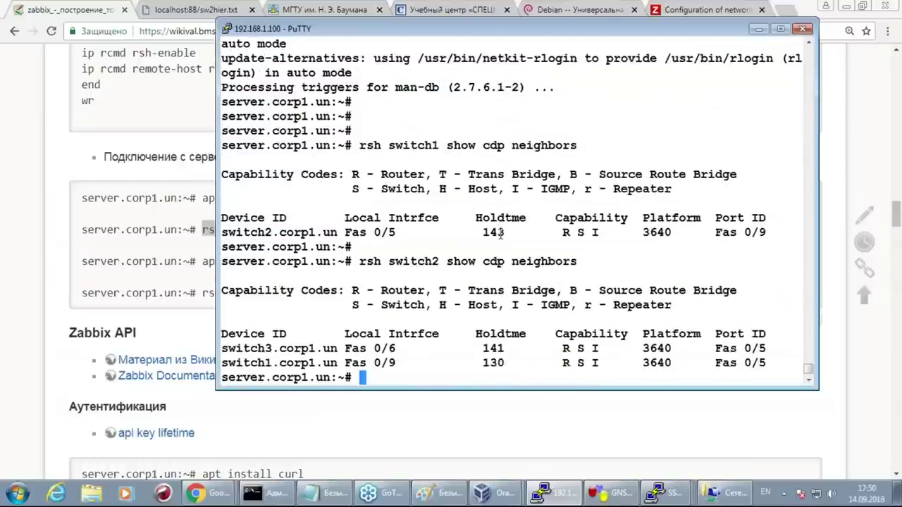
left_click(67, 272)
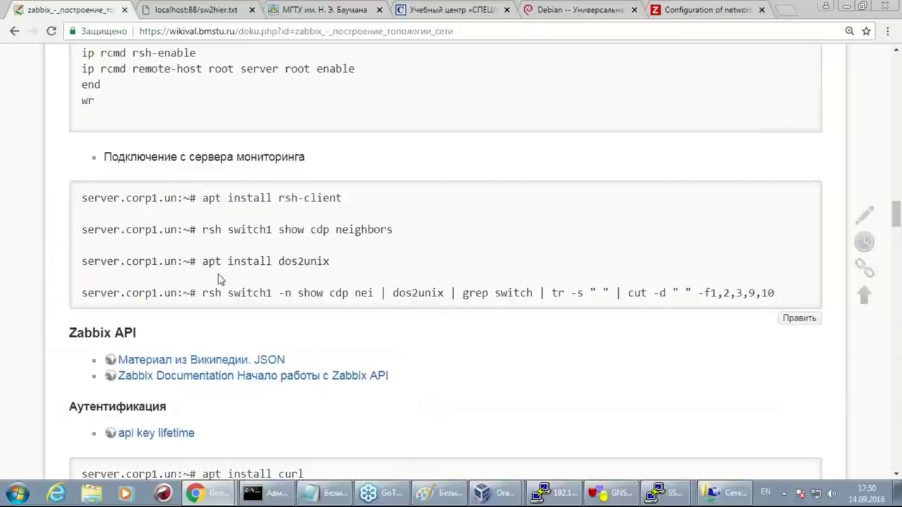
Install dos2unix on the server with 'apt install dos2unix'.
left_click_drag(205, 263, 339, 262)
key("ctrl+c")
key("alt+Tab")
right_click(465, 287)
key("Return")
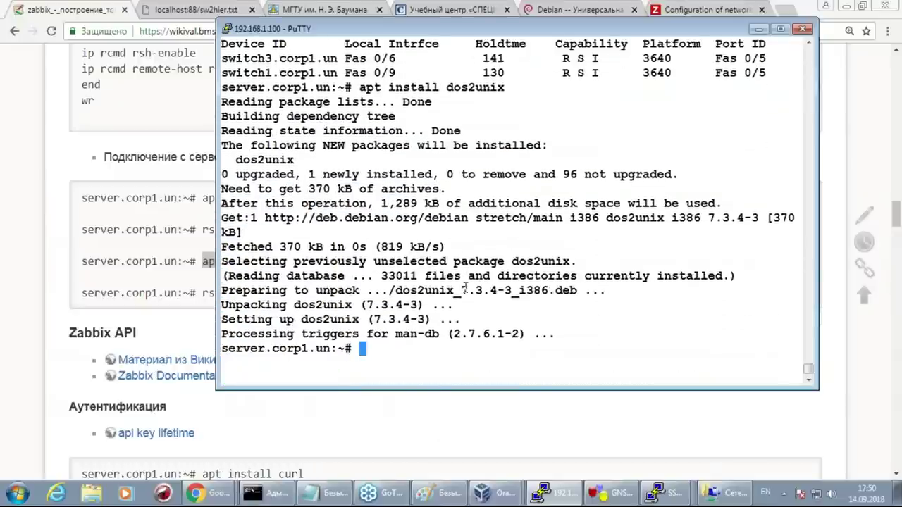
key("Return")
key("Return")
Review the rsh | dos2unix | grep switch | tr | cut pipeline in the guide and copy it.
left_click(164, 312)
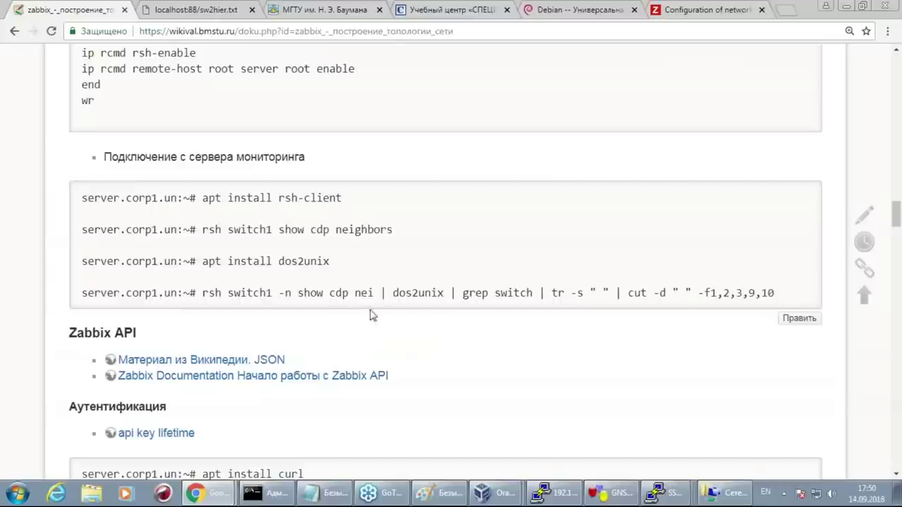
left_click_drag(392, 292, 437, 293)
left_click(440, 310)
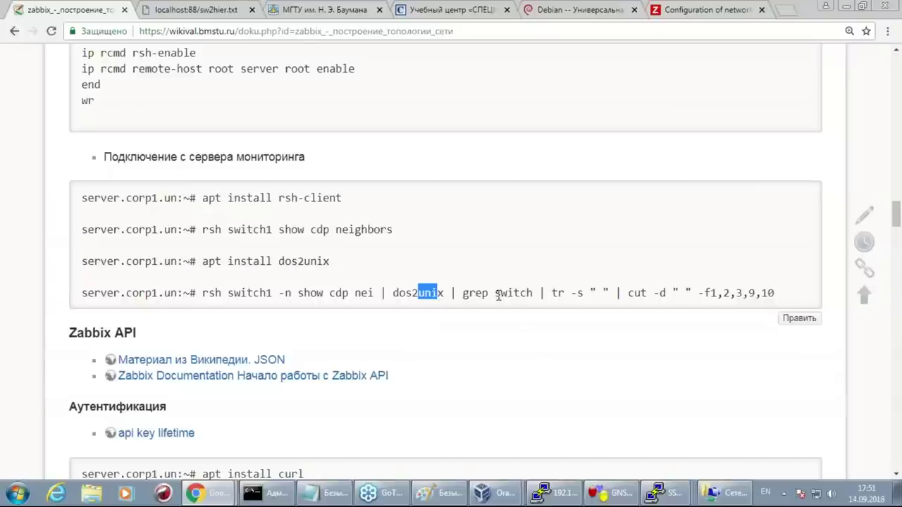
left_click_drag(496, 292, 533, 293)
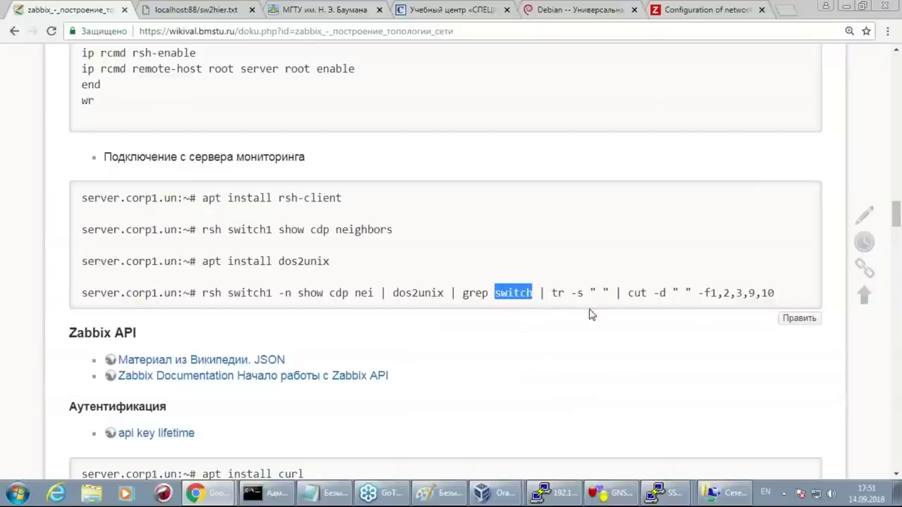
left_click_drag(591, 292, 732, 293)
left_click(630, 293)
left_click(696, 293)
left_click_drag(205, 294, 328, 294)
left_click_drag(424, 308, 784, 295)
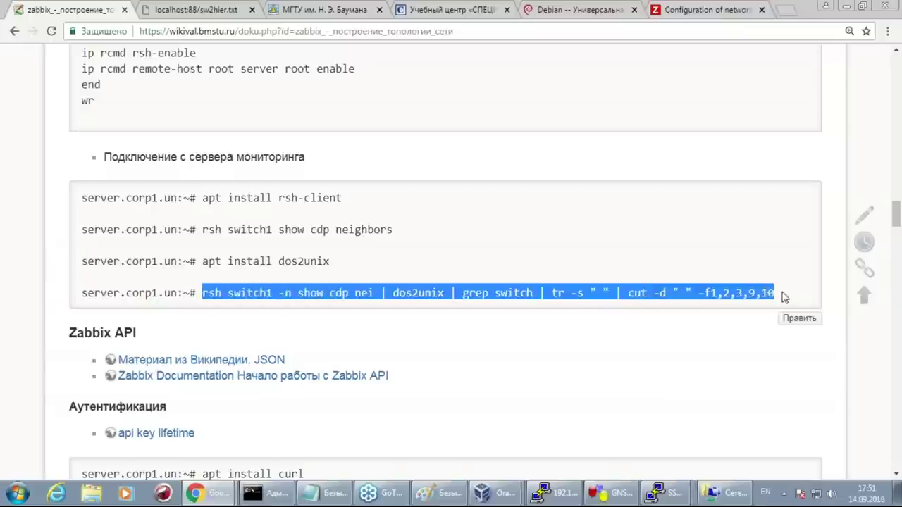
Run the filtered CDP neighbor query for switch1 in PuTTY.
left_click(555, 493)
key("Return")
key("Up")
key("Up")
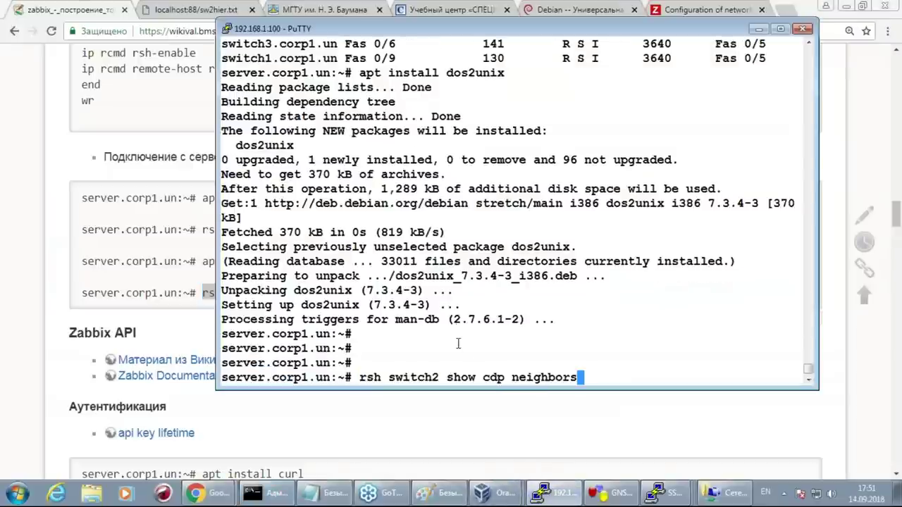
key("Return")
key("Return")
key("Return")
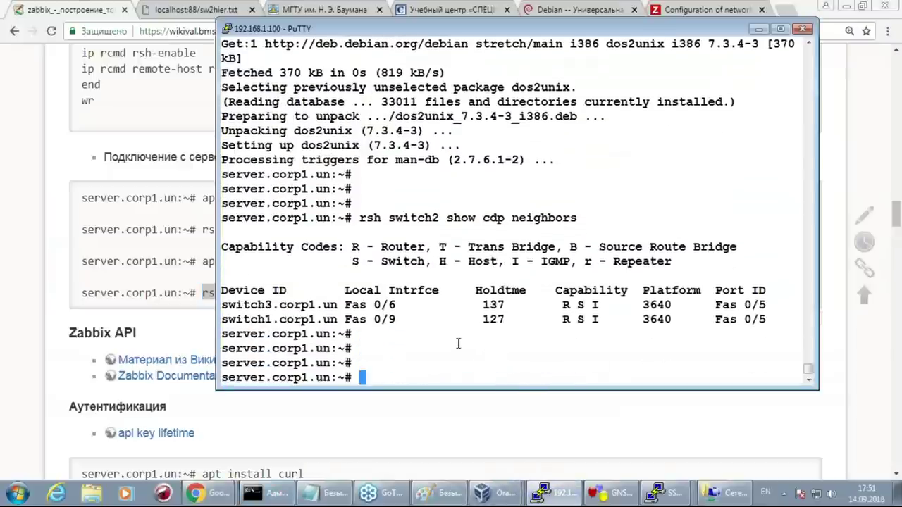
right_click(459, 343)
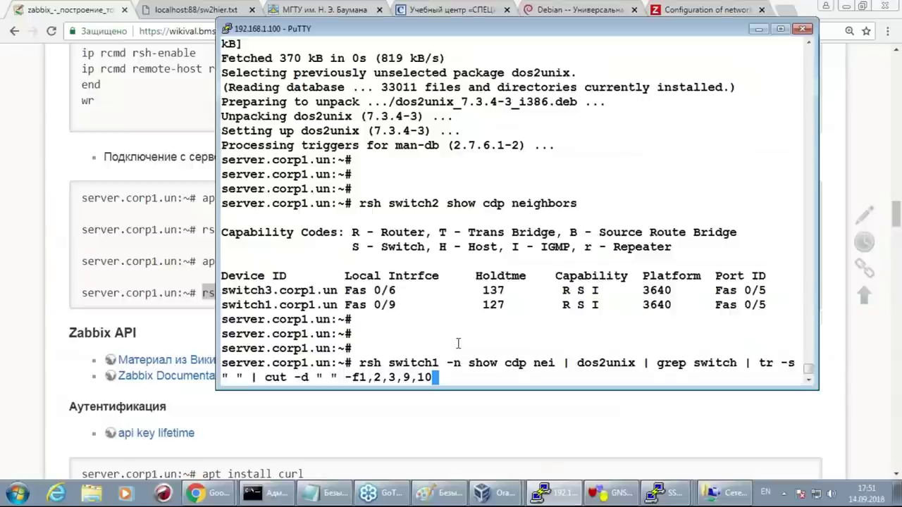
key("Return")
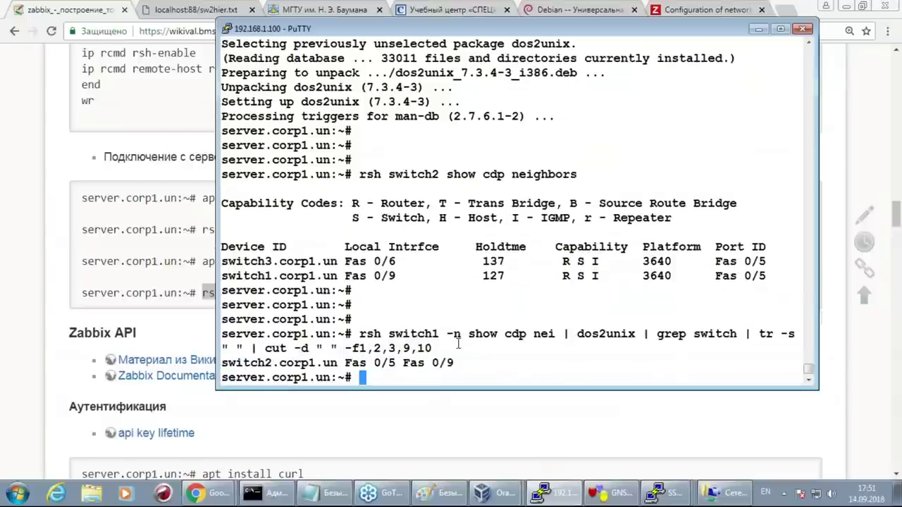
Change the command's target from switch1 to switch2 and run it.
key("Return")
right_click(459, 343)
key("Left")
key("Left")
key("Left")
key("Left")
key("Left")
key("Left")
key("Left")
key("Left")
key("Left")
key("Left")
key("Left")
key("Left")
key("Left")
key("Left")
key("Left")
key("Left")
key("Left")
key("Left")
key("Left")
key("Left")
key("Left")
key("Left")
key("Left")
key("Left")
key("Left")
key("Left")
key("Left")
key("Left")
key("Left")
key("Left")
key("Left")
key("Left")
key("Left")
key("Left")
key("Left")
key("Left")
key("Left")
key("Left")
key("Left")
key("Left")
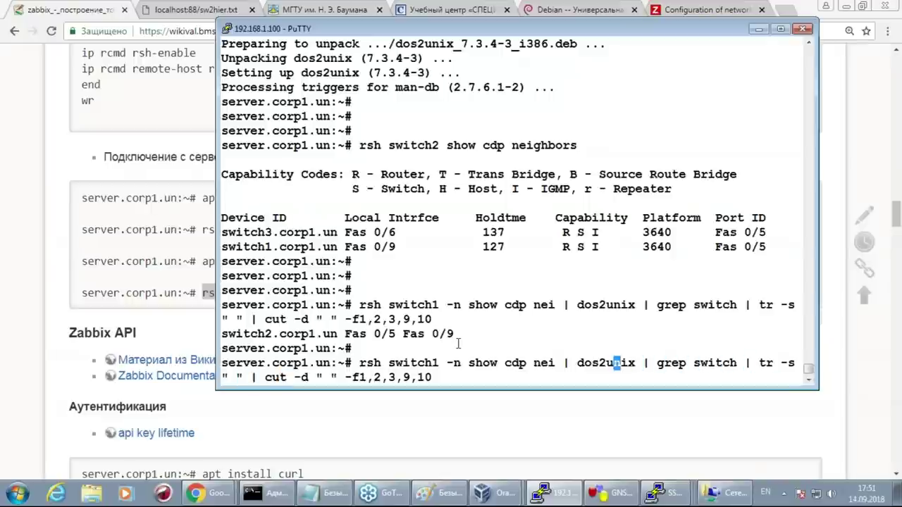
key("Left")
key("Left")
key("BackSpace")
type("2")
mouse_move(224, 210)
left_mouse_down()
mouse_move(211, 267)
mouse_move(433, 260)
mouse_move(456, 241)
left_mouse_up()
left_click_drag(549, 252, 602, 244)
key("e")
key("Return")
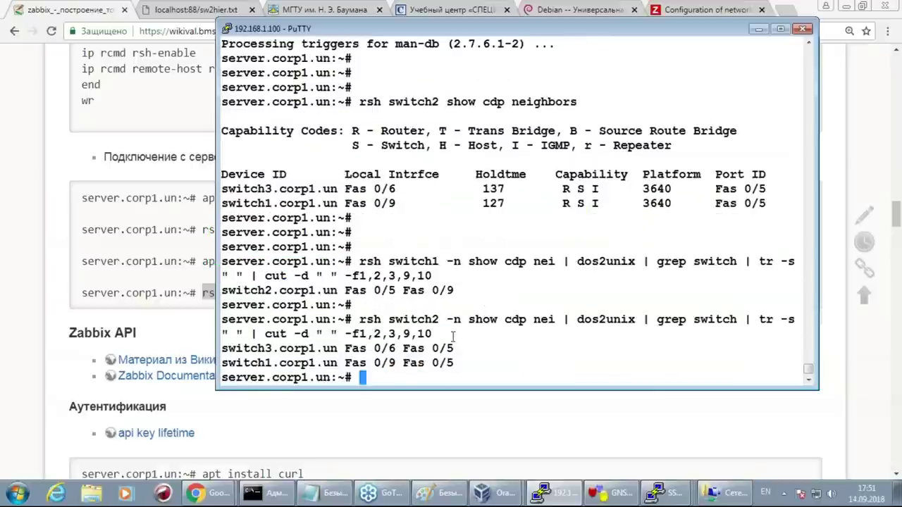
Point out switch2's neighbor line: switch3.corp1.un Fas 0/6 Fas 0/5.
double_click(425, 320)
left_click_drag(228, 348, 447, 348)
double_click(411, 320)
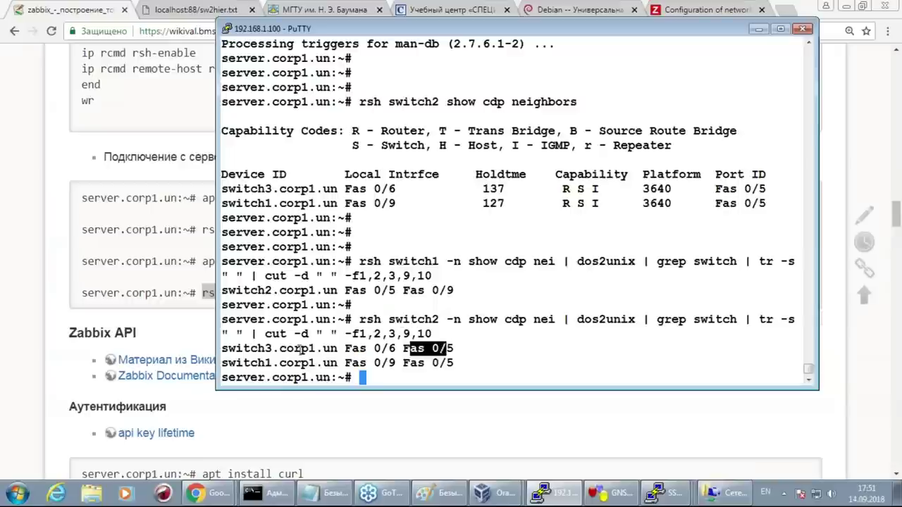
left_click_drag(265, 348, 326, 349)
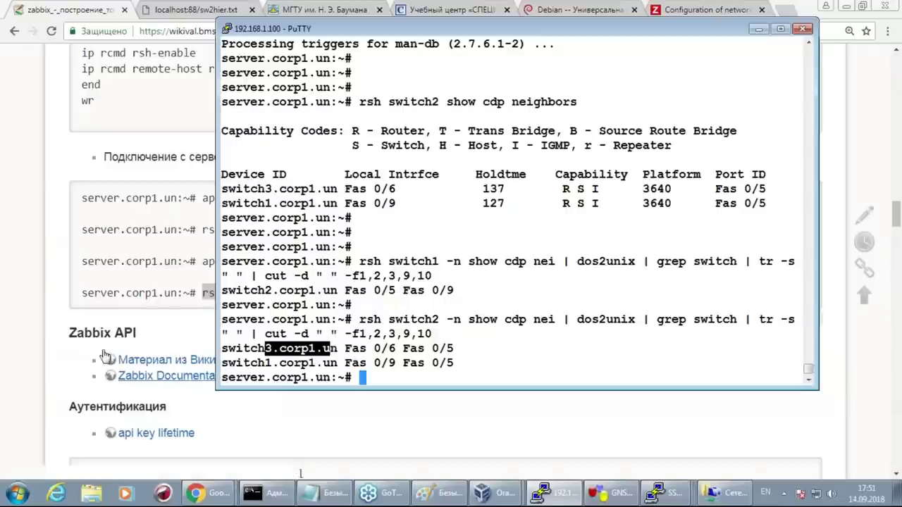
left_click(163, 264)
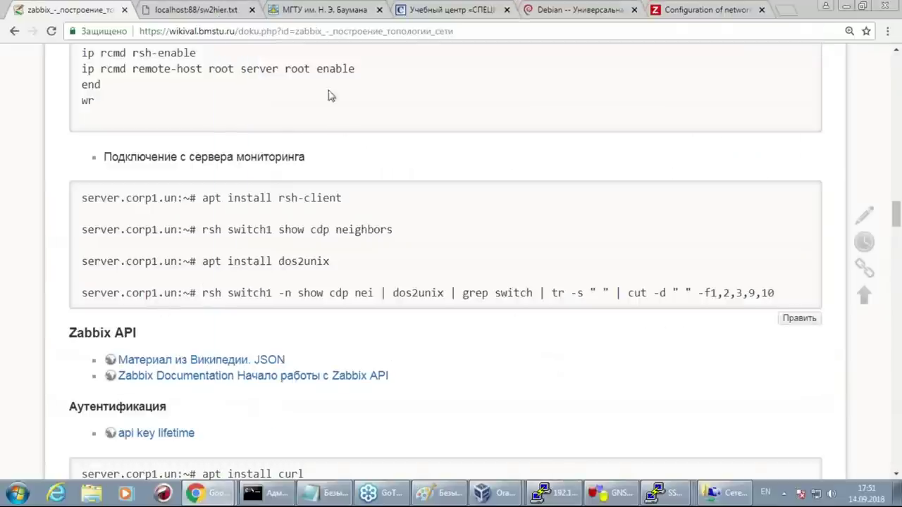
Scroll the wiki guide down past the neighbor pipeline section.
scroll(527, 344, "down", 2)
scroll(532, 346, "down", 1)
scroll(575, 330, "up", 2)
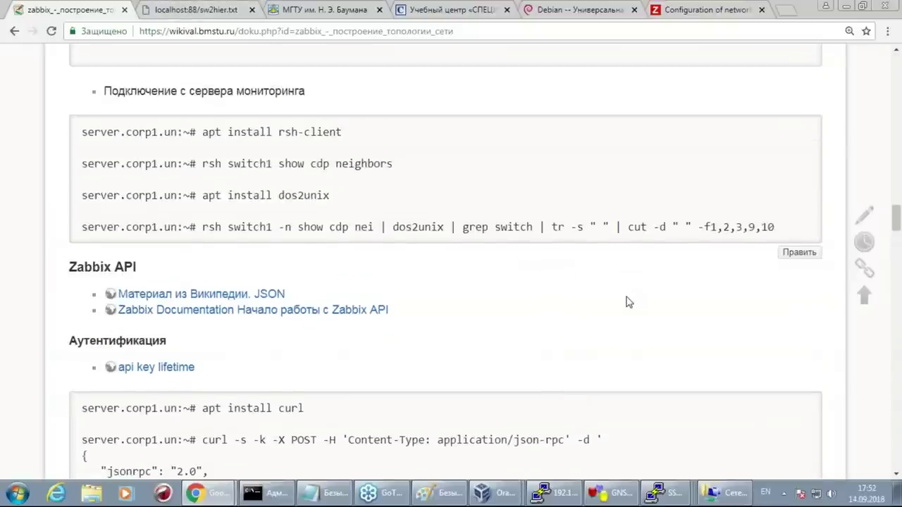
scroll(630, 302, "down", 2)
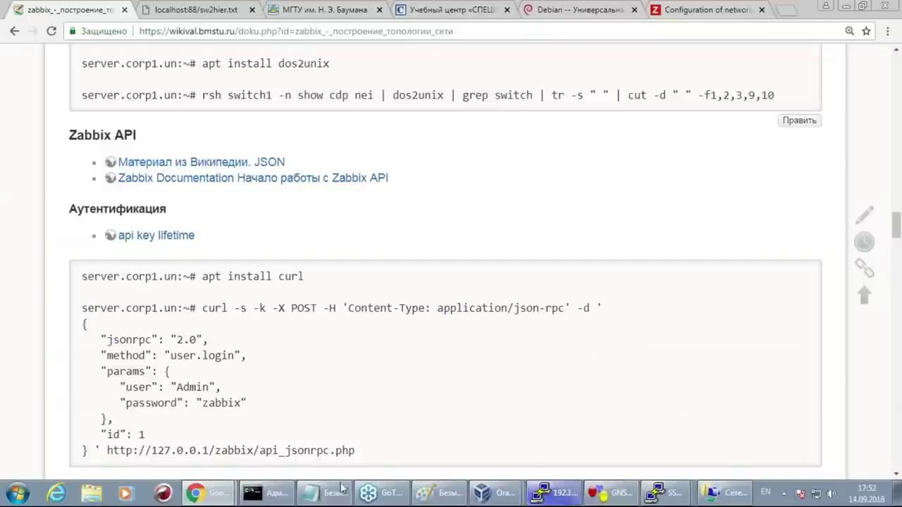
Recheck the switch1 filtered command in PuTTY, then scroll the guide to the Zabbix API section.
left_click(542, 493)
left_click(331, 348)
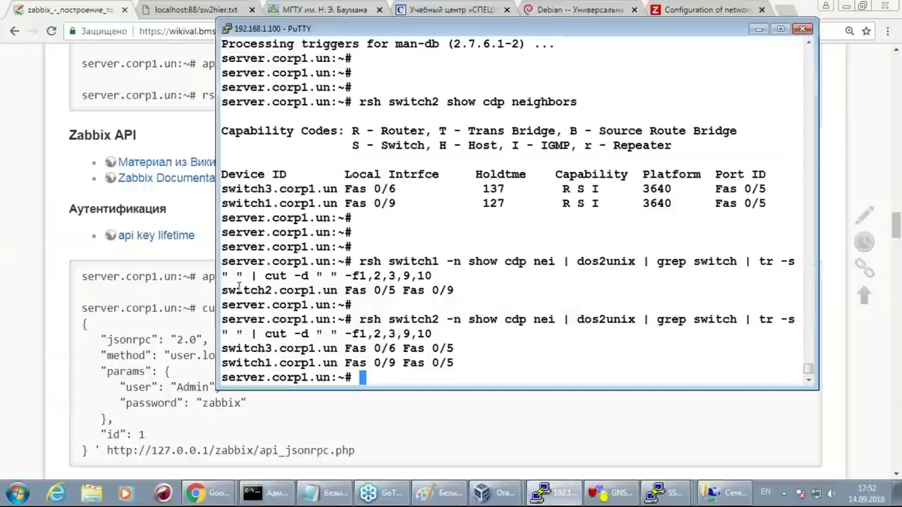
left_click_drag(388, 262, 428, 262)
left_click(399, 314)
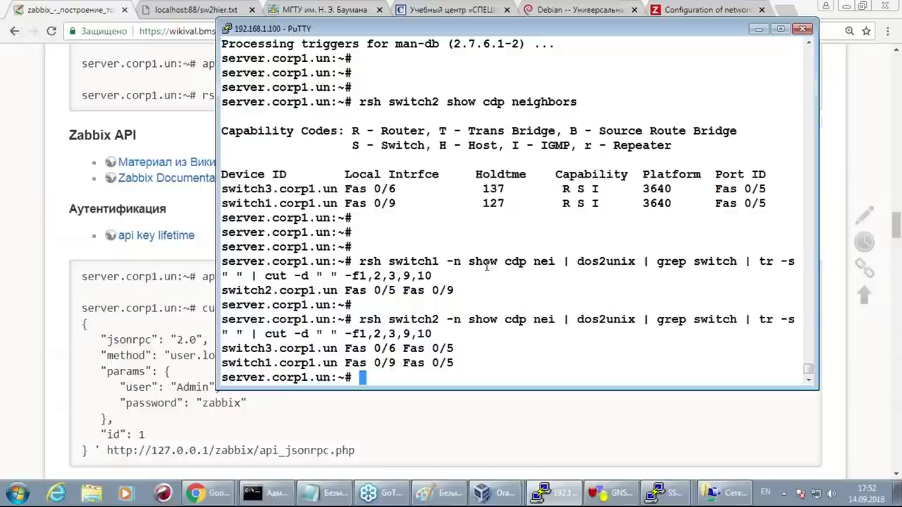
left_click(99, 329)
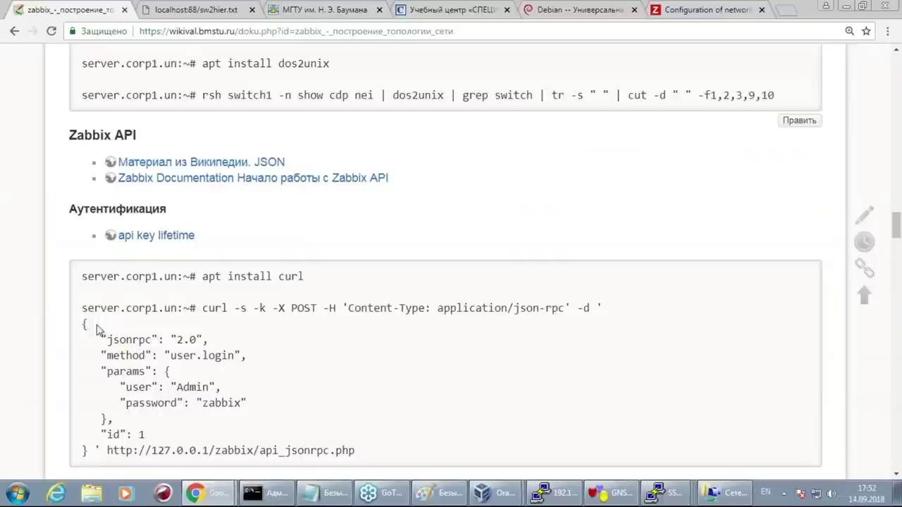
scroll(282, 388, "down", 1)
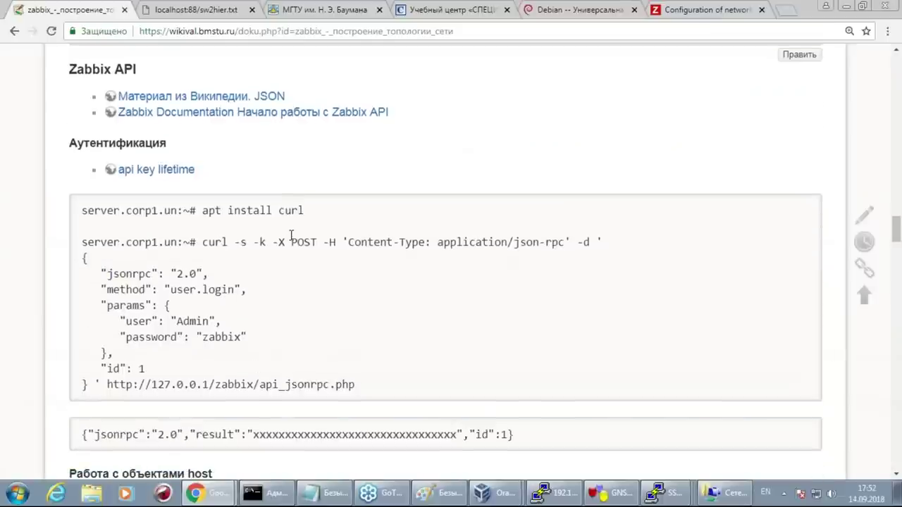
right_click(237, 102)
left_click(259, 109)
left_click(151, 8)
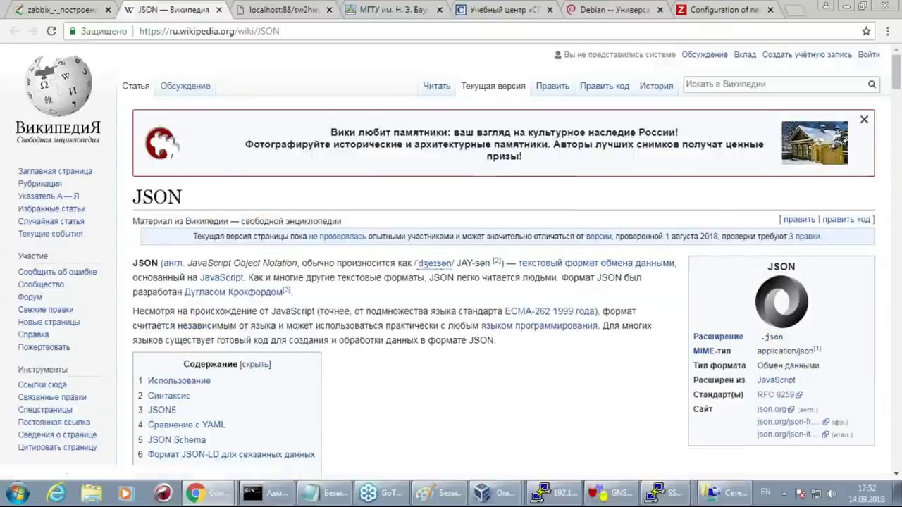
left_click_drag(133, 190, 462, 411)
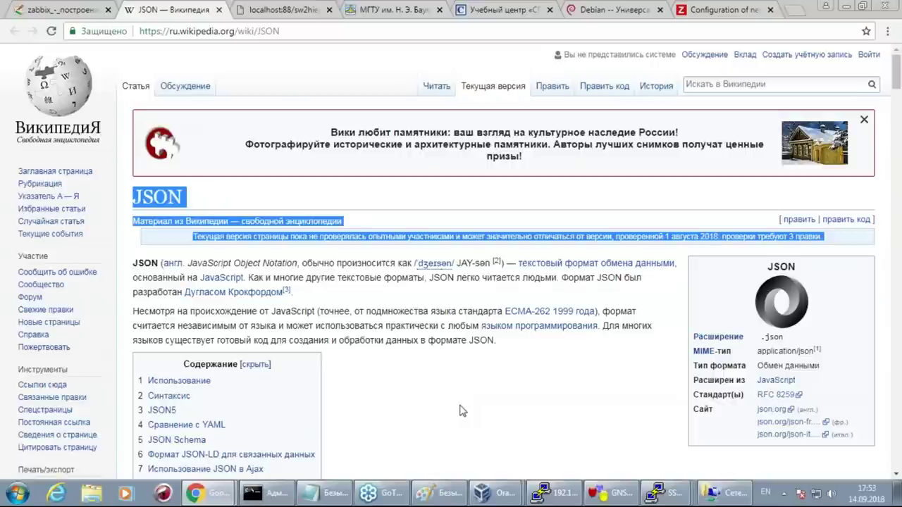
left_click(219, 10)
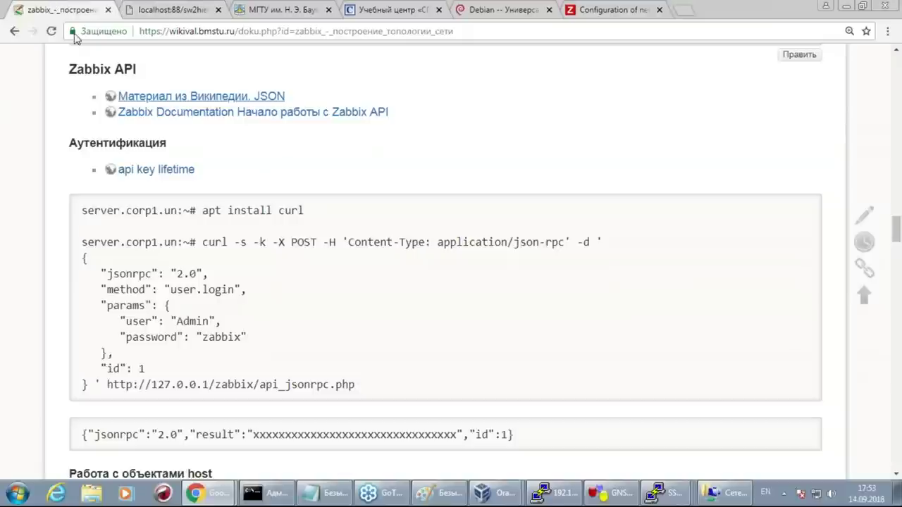
Run 'apt install curl' in PuTTY and confirm the package installation.
left_click_drag(202, 211, 322, 215)
key("ctrl+c")
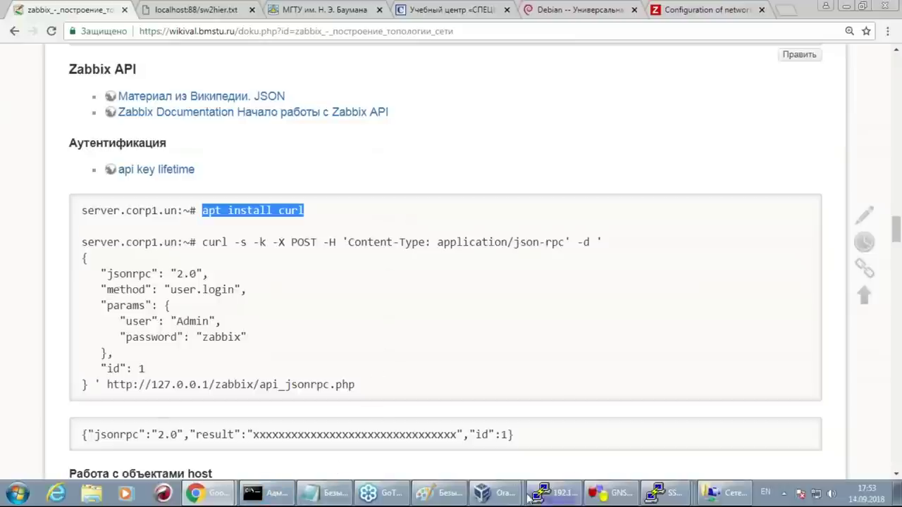
left_click(552, 493)
key("Return")
key("Return")
key("Return")
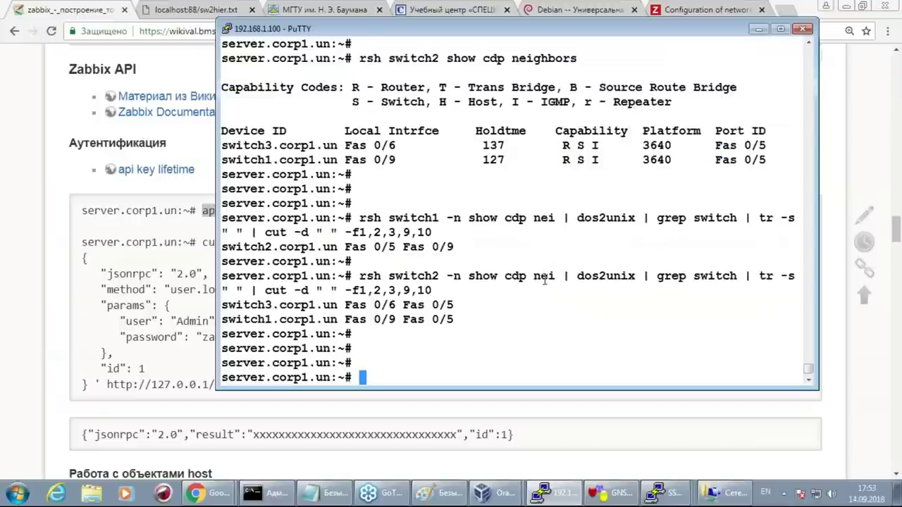
right_click(545, 281)
key("Return")
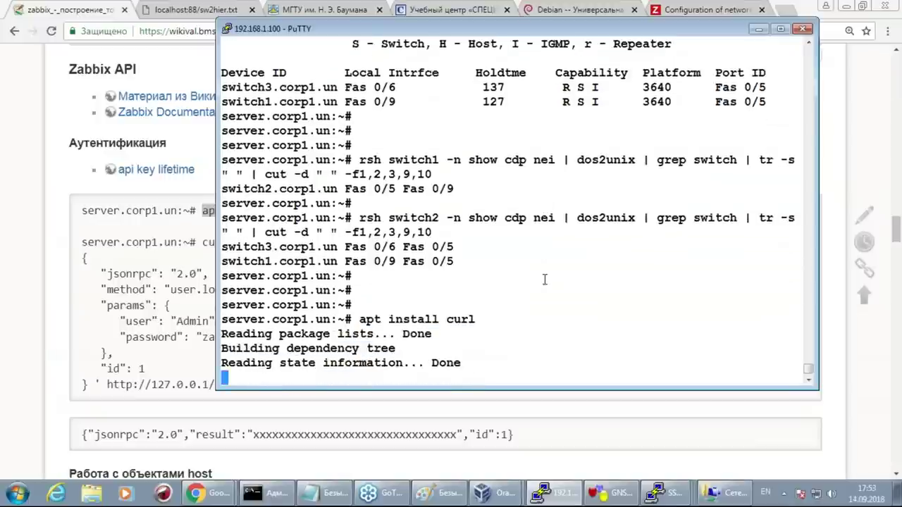
key("Return")
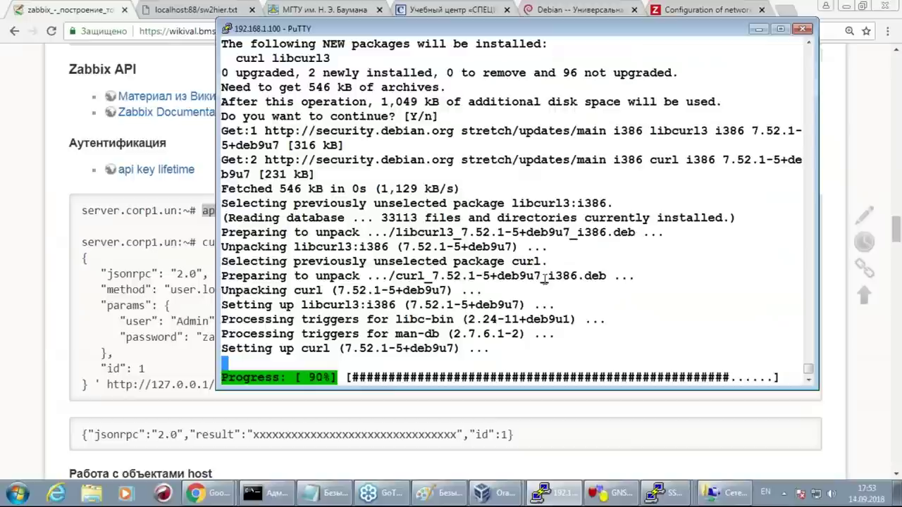
key("Return")
key("Return")
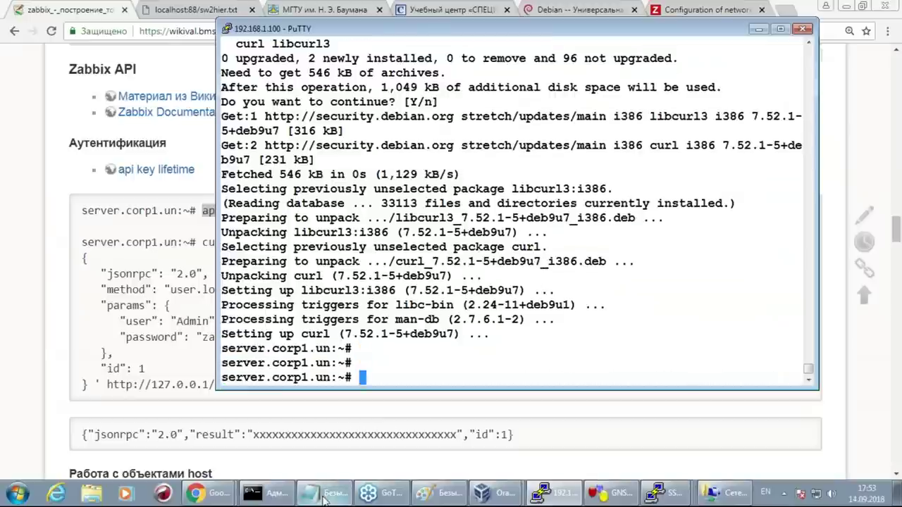
left_click(69, 281)
Mark up the curl example's POST, URL, JSON body, user.login and Admin credentials, then select the whole command.
left_click_drag(291, 242, 310, 242)
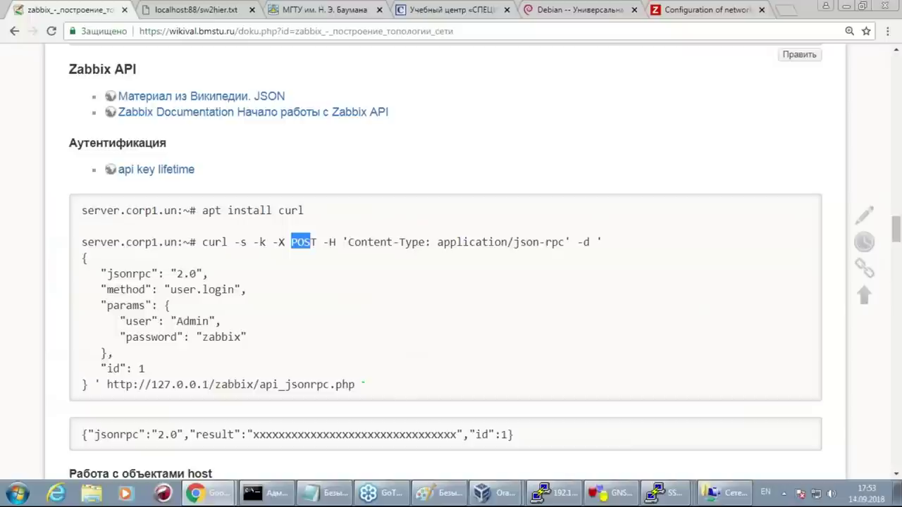
mouse_move(148, 393)
left_mouse_down()
mouse_move(249, 393)
mouse_move(310, 364)
mouse_move(369, 374)
left_mouse_up()
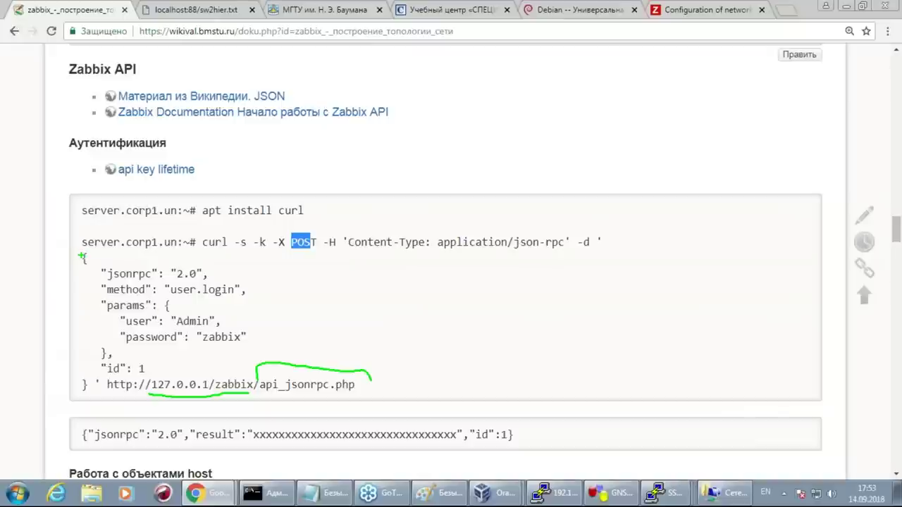
left_click_drag(68, 256, 97, 258)
left_click_drag(61, 388, 85, 385)
left_click_drag(171, 299, 234, 297)
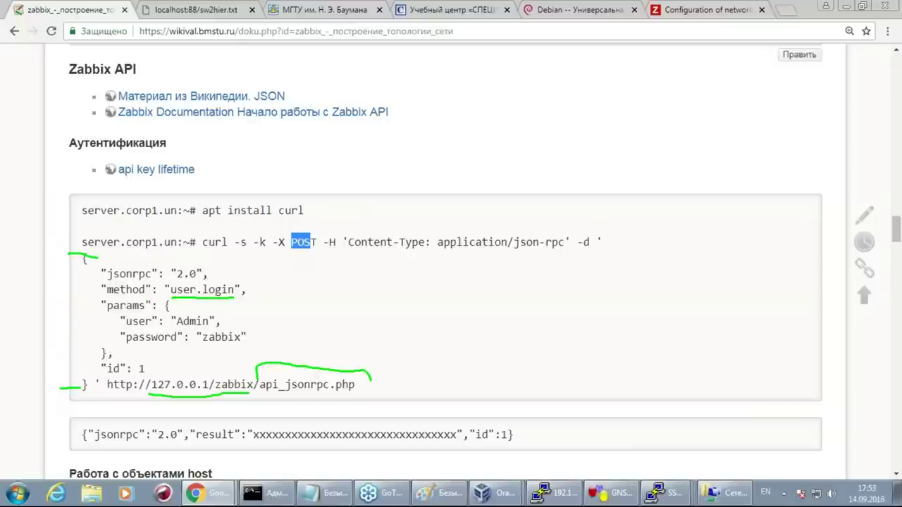
mouse_move(124, 319)
left_mouse_down()
mouse_move(197, 323)
mouse_move(216, 340)
left_mouse_up()
mouse_move(336, 283)
left_mouse_down()
mouse_move(223, 316)
mouse_move(236, 322)
left_mouse_up()
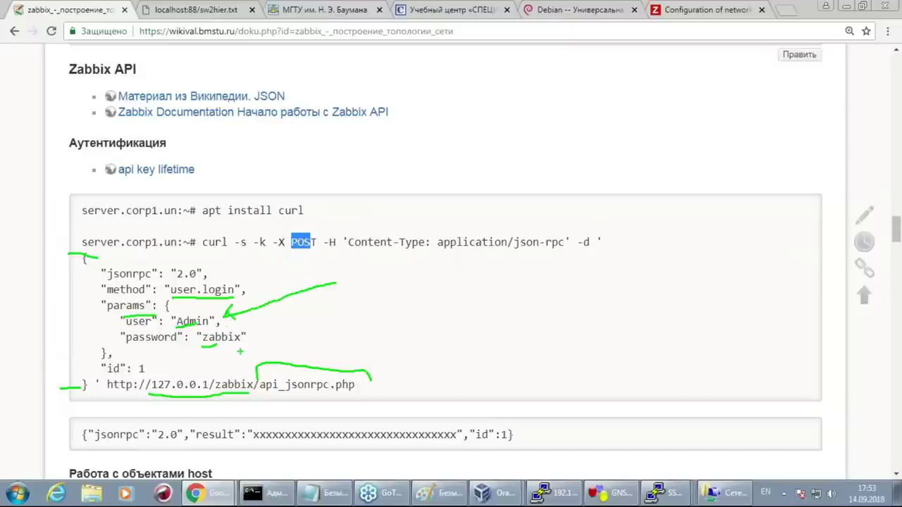
mouse_move(372, 351)
left_mouse_down()
mouse_move(316, 332)
mouse_move(330, 355)
left_mouse_up()
key("Escape")
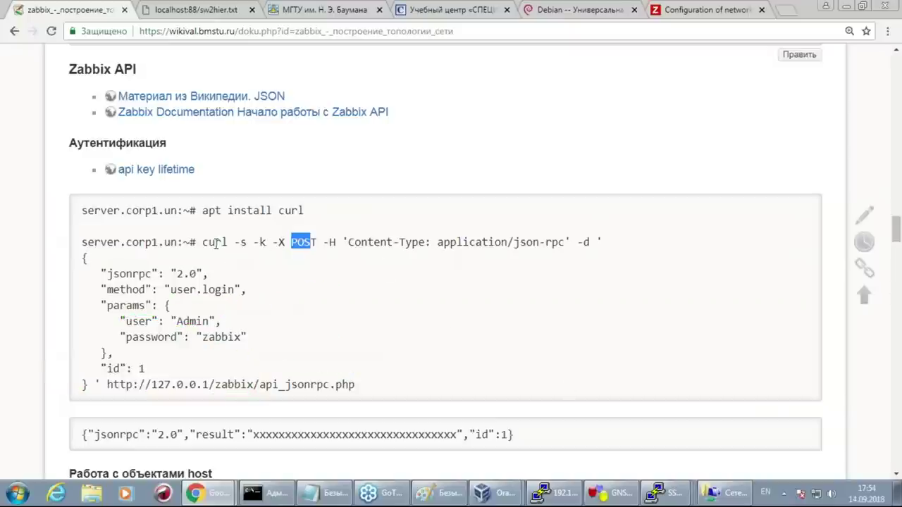
left_click_drag(201, 243, 367, 383)
key("ctrl+c")
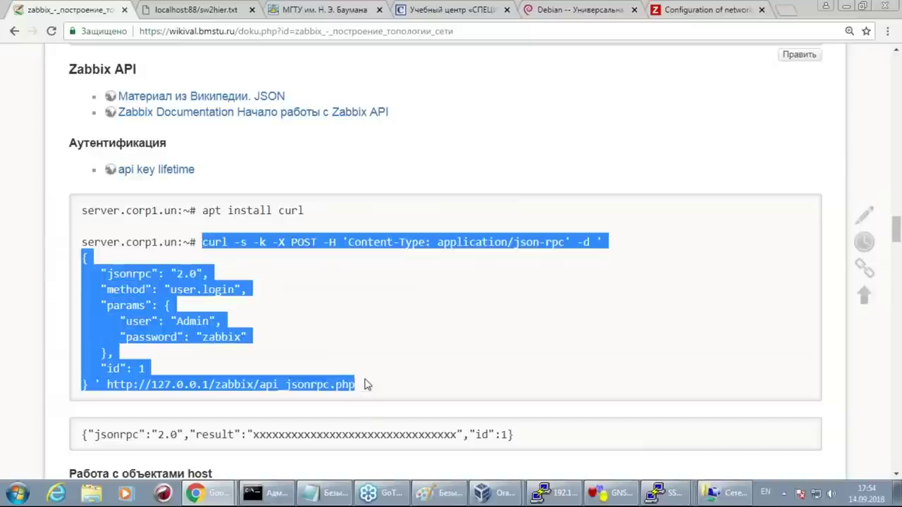
Paste and run the user.login curl request in PuTTY, then select the returned auth token.
left_click(553, 493)
right_click(603, 249)
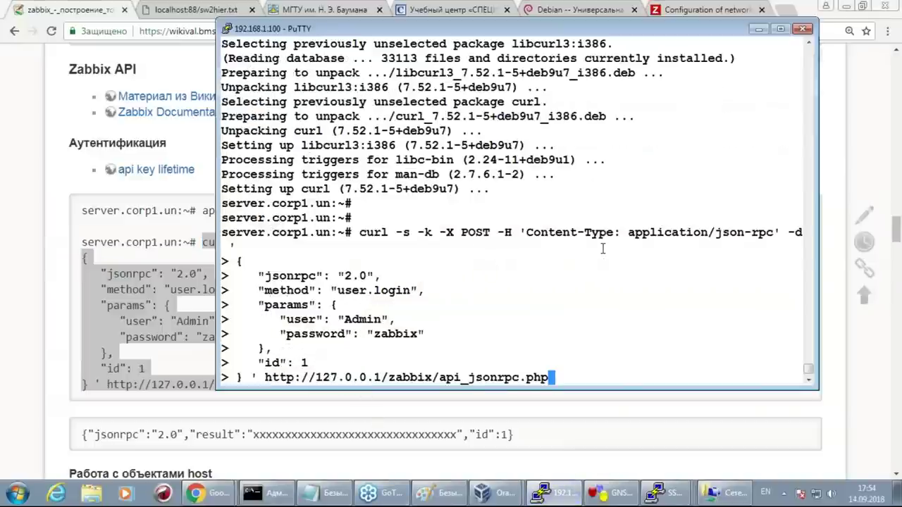
key("Return")
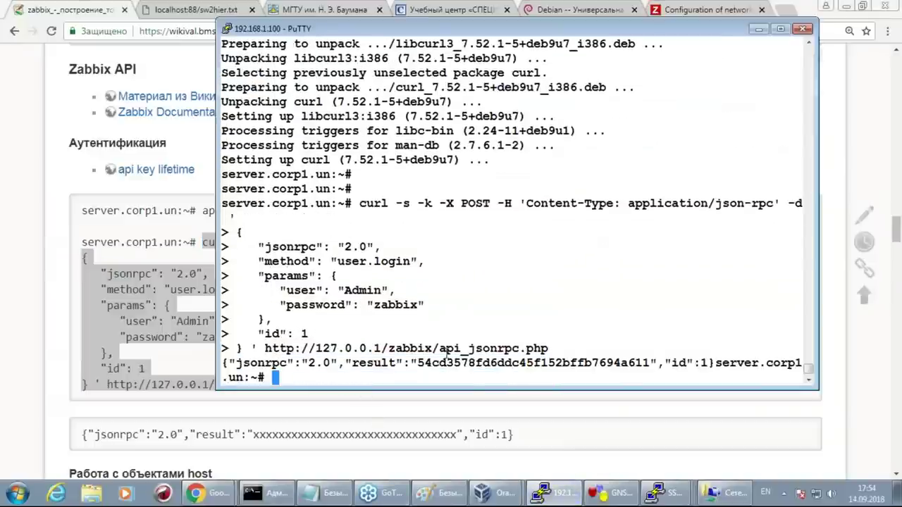
left_click_drag(423, 363, 649, 362)
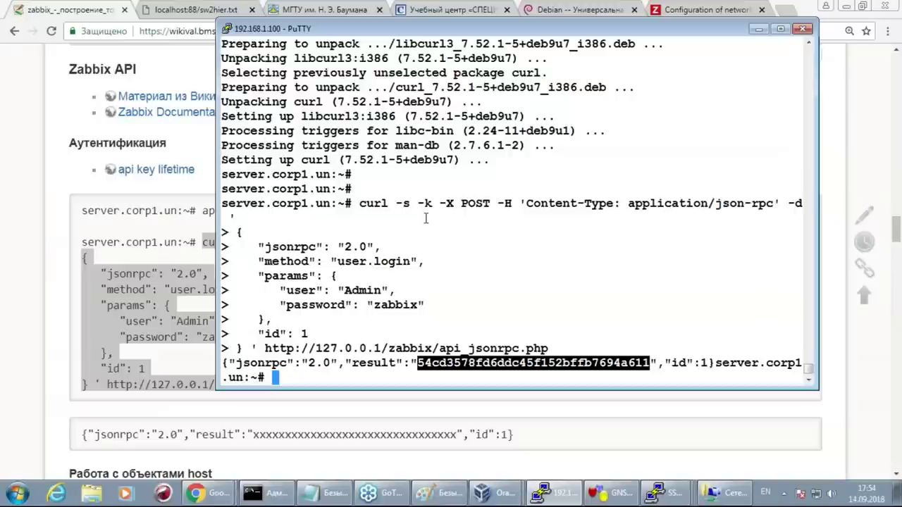
left_click(73, 395)
scroll(455, 317, "down", 3)
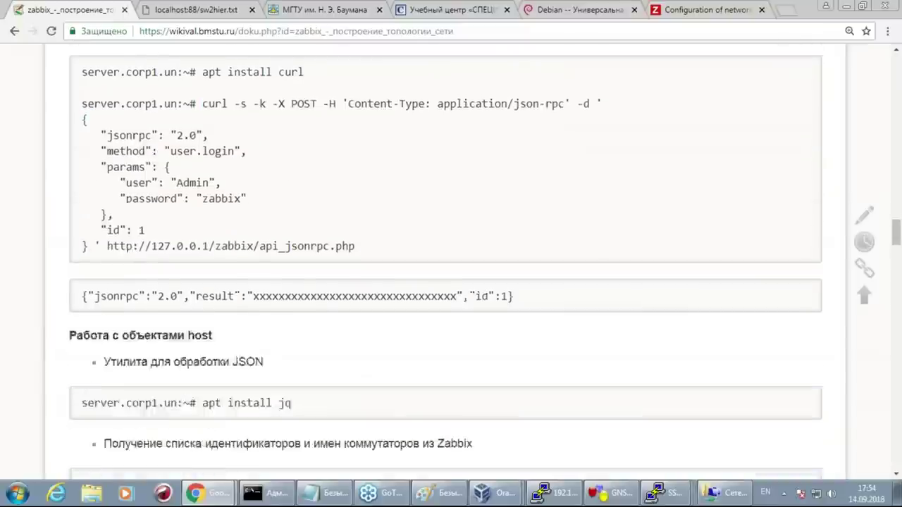
Find the host.get example, glancing at the Zabbix hosts list, Debian and sw2hier.txt tabs.
scroll(369, 310, "down", 2)
scroll(357, 372, "down", 2)
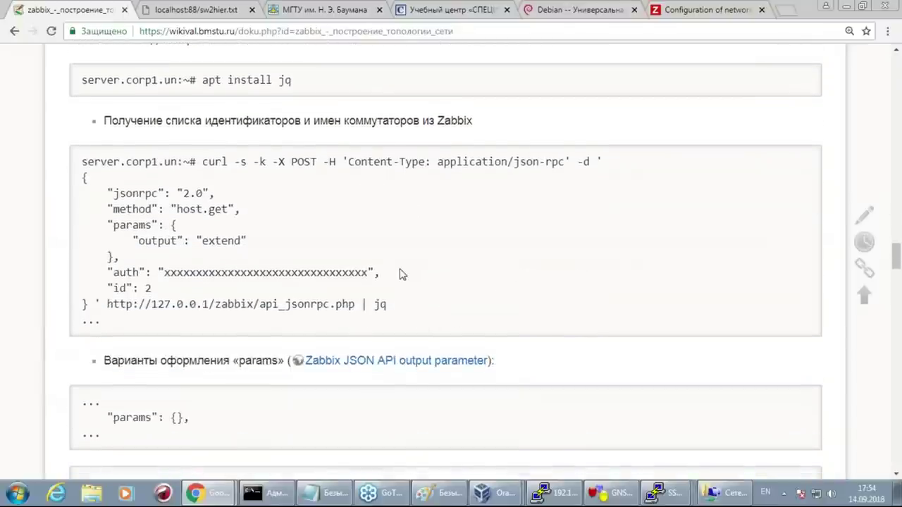
scroll(269, 338, "up", 1)
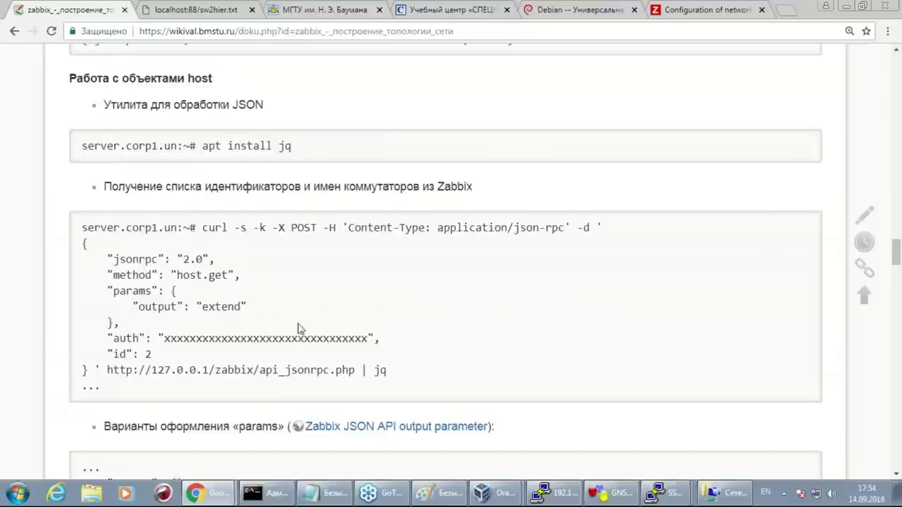
double_click(195, 275)
left_click(243, 286)
double_click(180, 276)
left_click(679, 8)
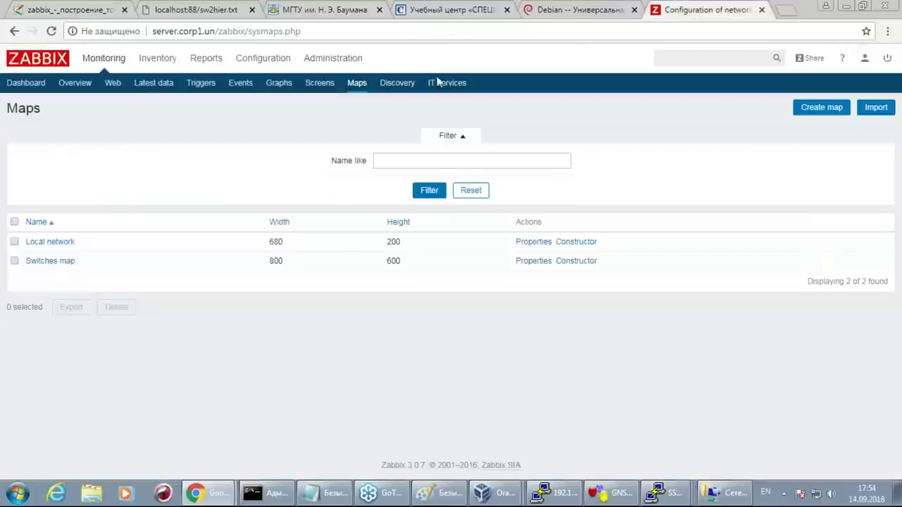
left_click(123, 83)
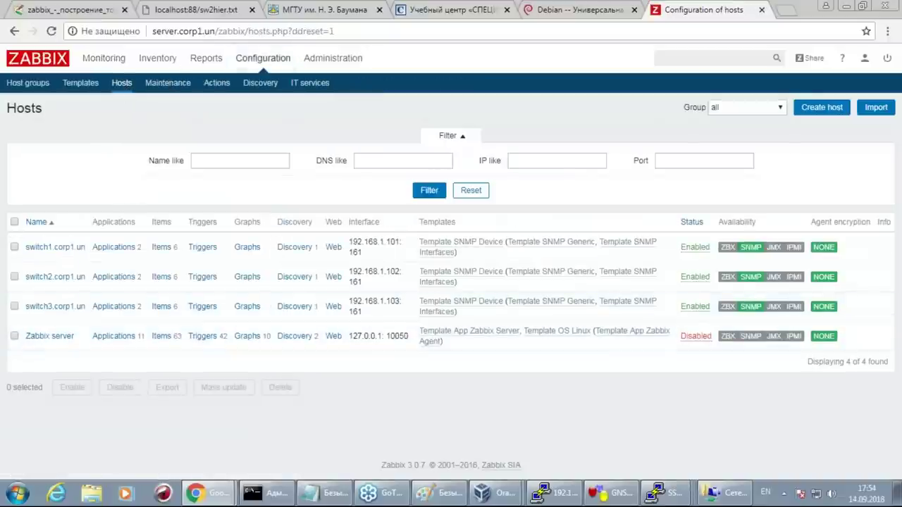
left_click(569, 11)
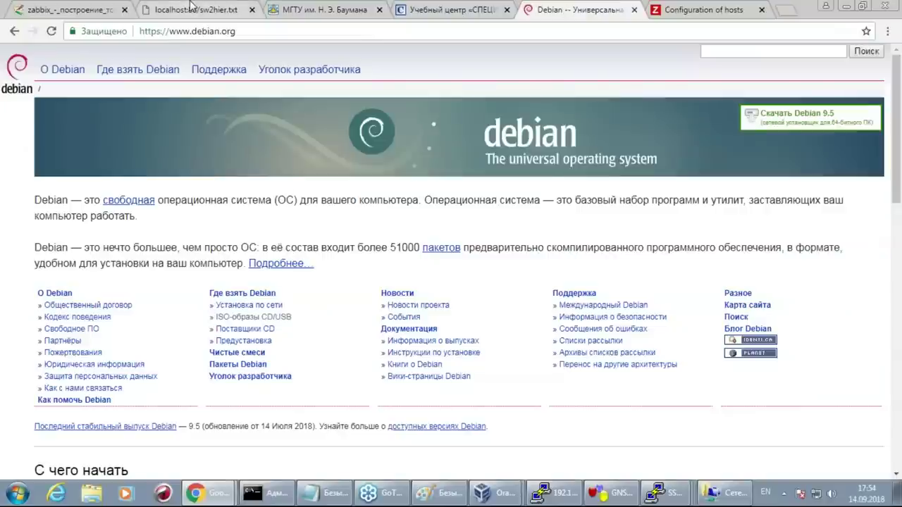
left_click(189, 8)
left_click(62, 8)
left_click(256, 334)
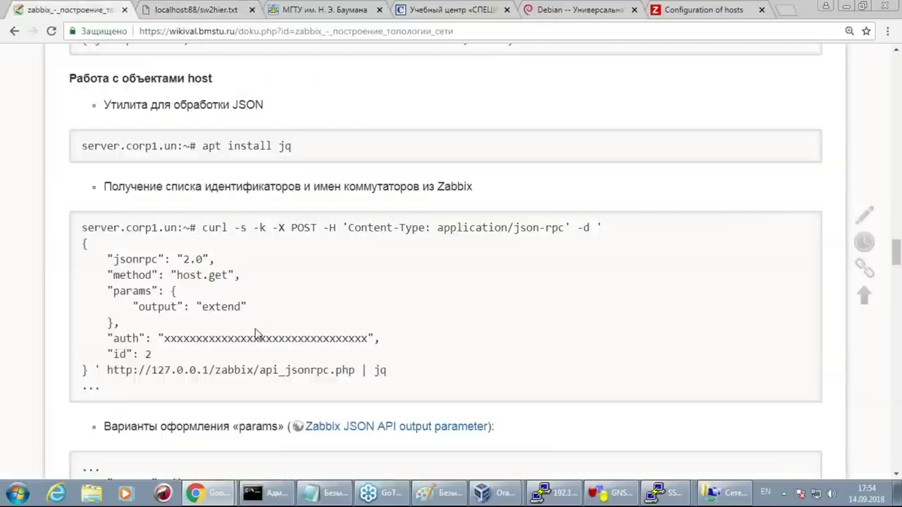
Highlight host.get, params and the auth placeholder, copy the curl command, and go to the end of the Notepad notes.
left_click_drag(177, 275, 231, 275)
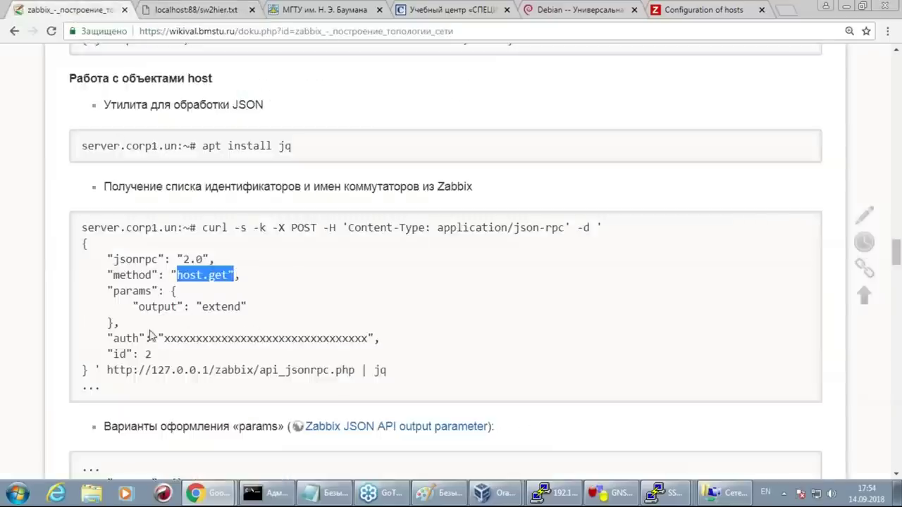
left_click_drag(113, 291, 247, 308)
left_click_drag(163, 339, 368, 339)
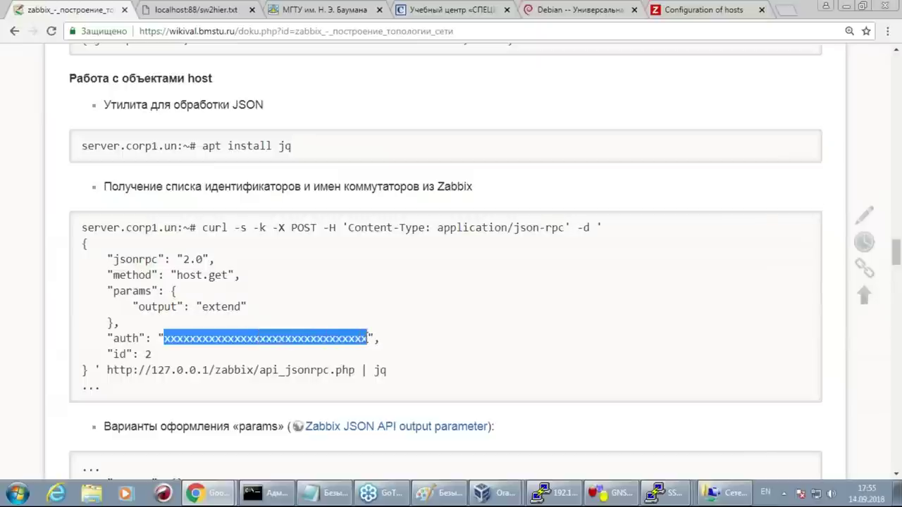
left_click_drag(354, 370, 202, 226)
key("ctrl+c")
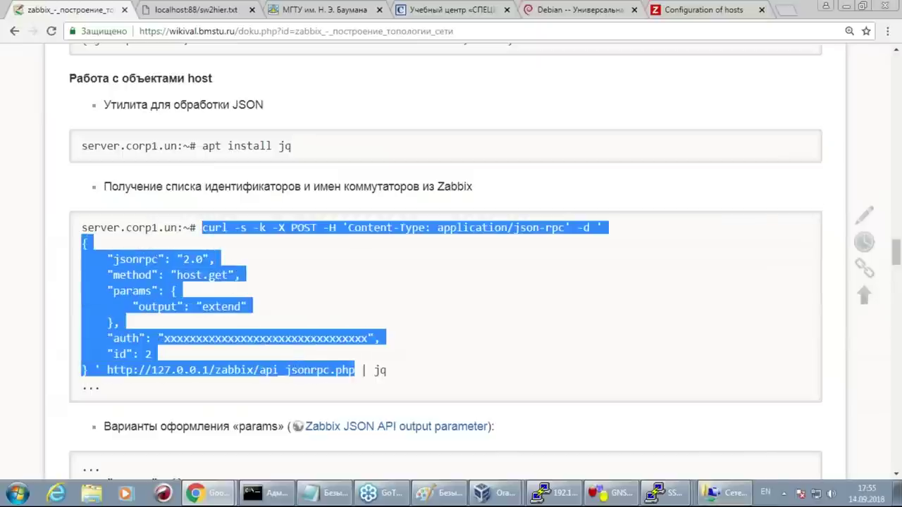
left_click(325, 492)
left_click(319, 322)
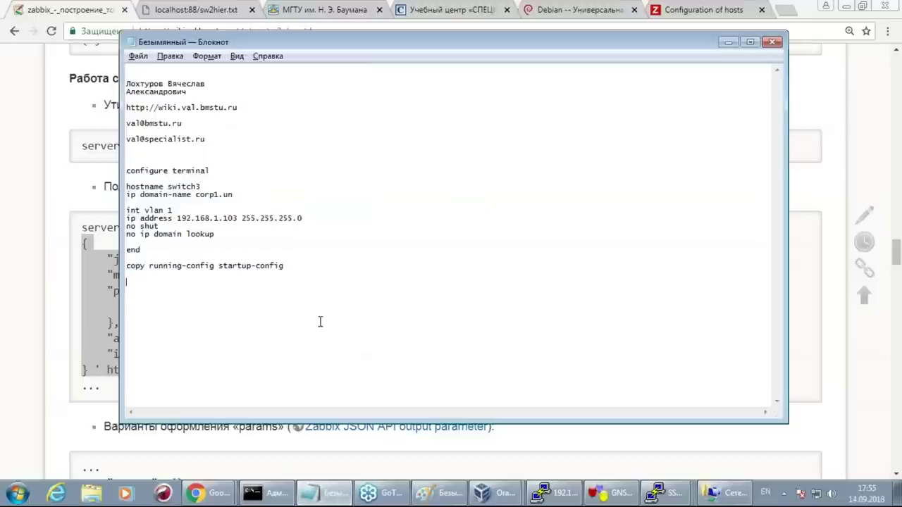
Paste the host.get request into Notepad and replace the auth placeholder with the real token.
key("ctrl+v")
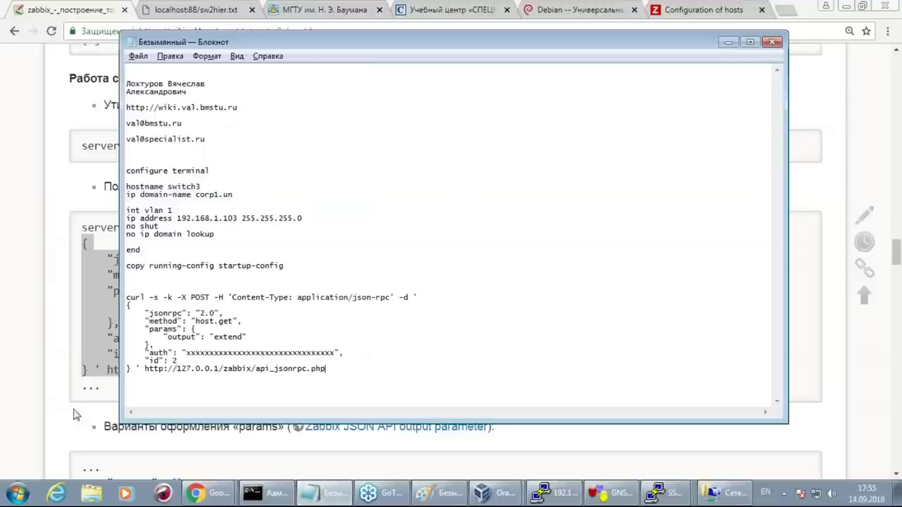
left_click(562, 495)
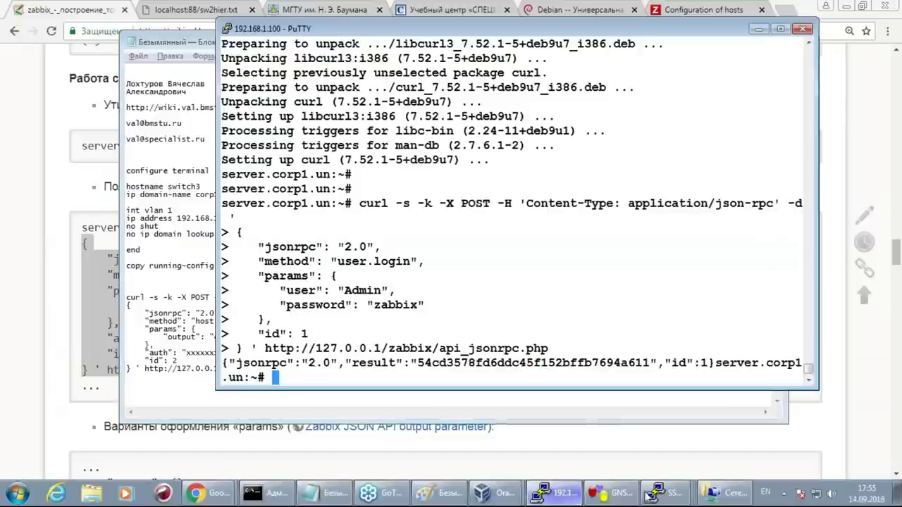
left_click_drag(418, 363, 650, 363)
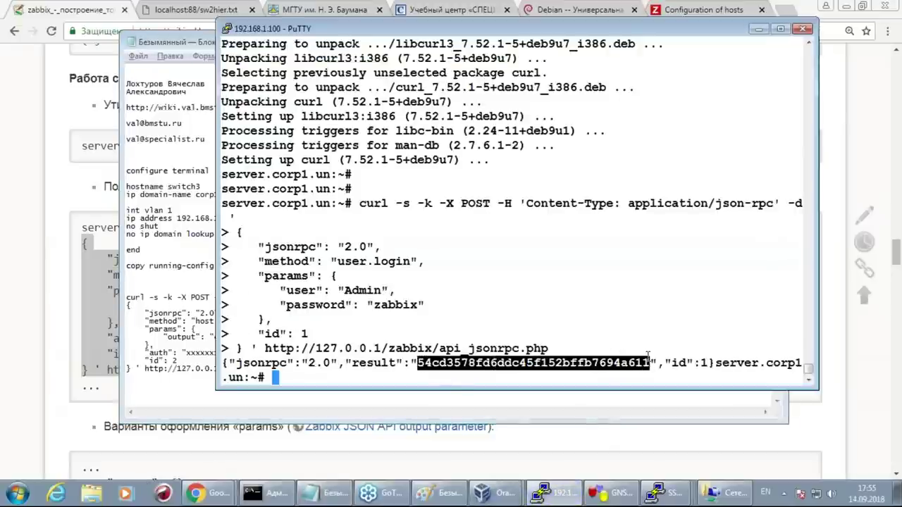
left_click(145, 300)
left_click_drag(185, 353, 336, 353)
key("ctrl+v")
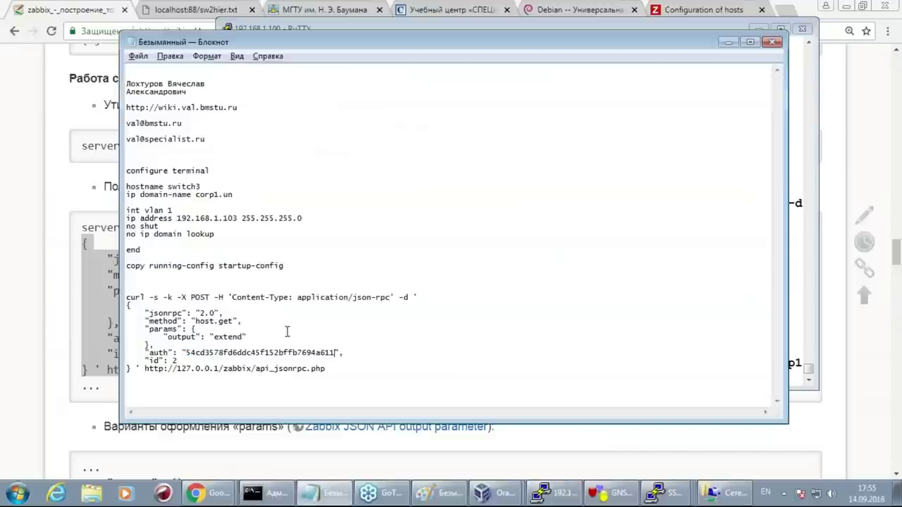
left_click(173, 369)
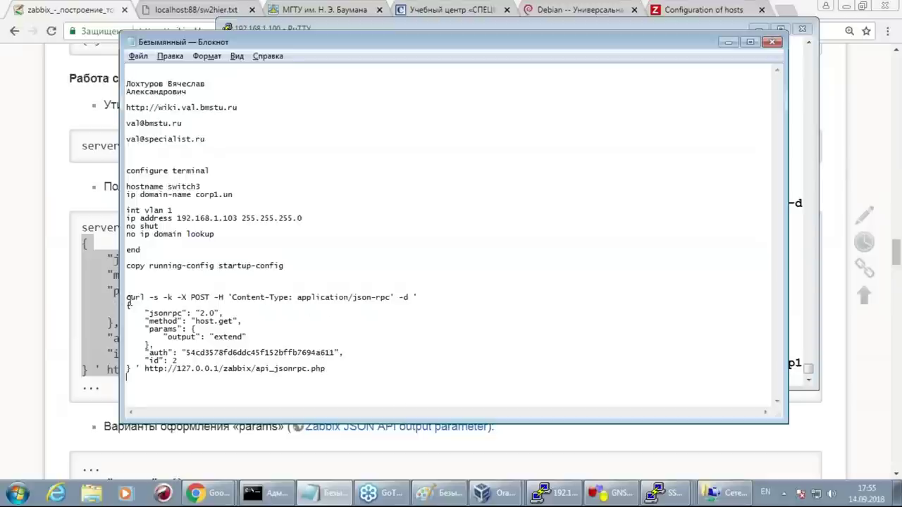
left_click_drag(127, 297, 343, 369)
key("ctrl+c")
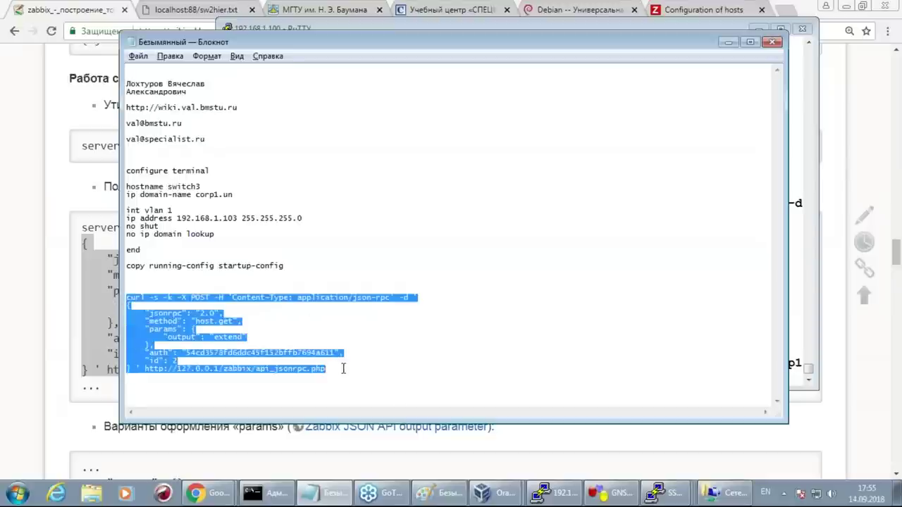
Run the edited host.get request in PuTTY, listing switch1, switch2, switch3 and Zabbix server.
left_click(562, 494)
key("Return")
key("Return")
key("Return")
key("Return")
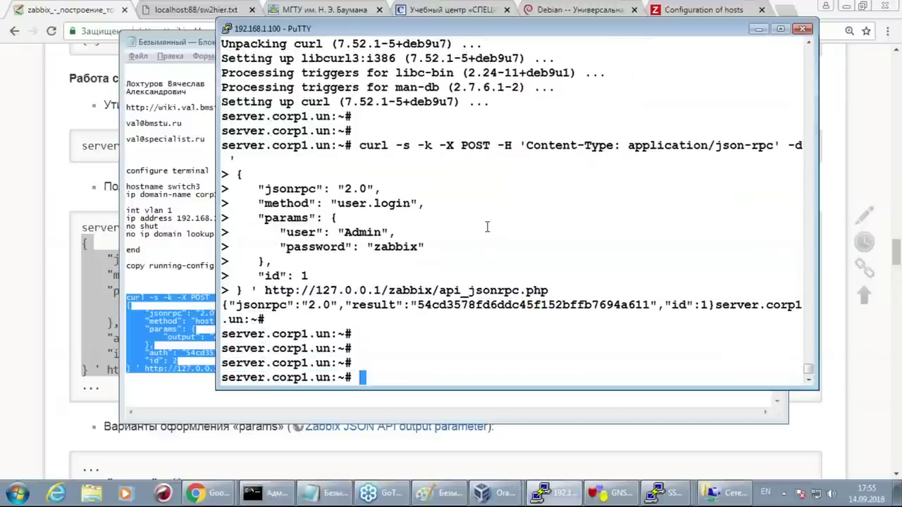
right_click(487, 227)
key("Return")
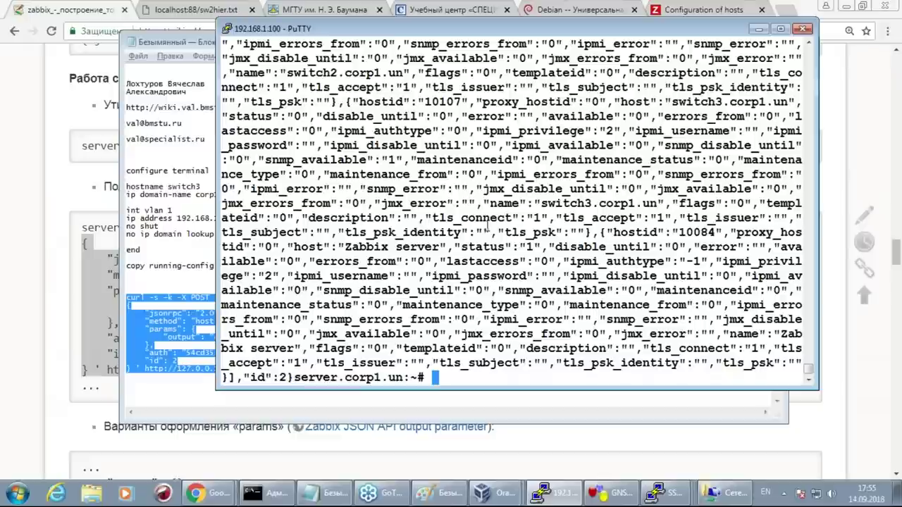
scroll(601, 276, "up", 15)
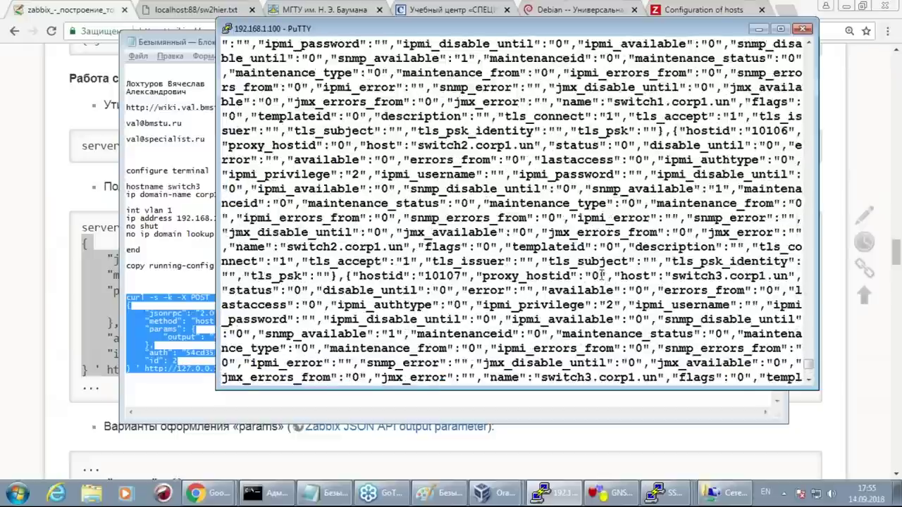
scroll(595, 284, "down", 7)
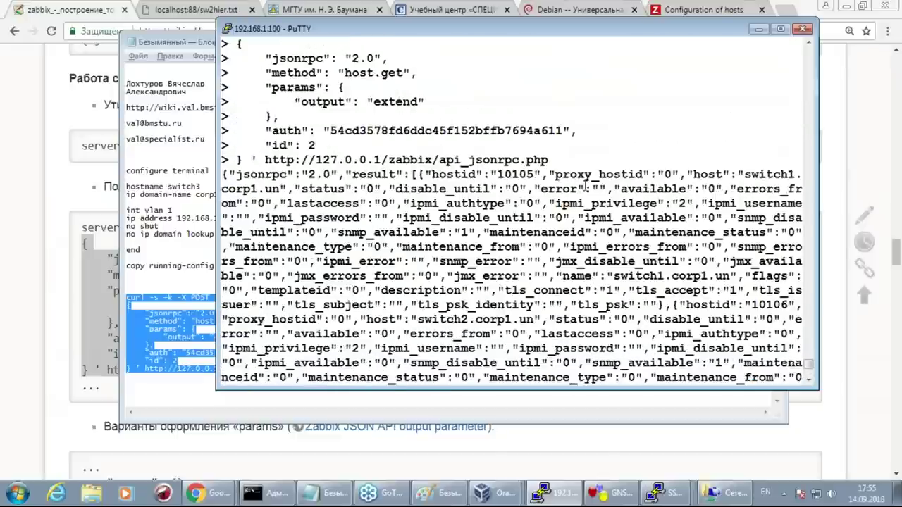
left_click_drag(745, 174, 788, 174)
left_click_drag(234, 189, 259, 188)
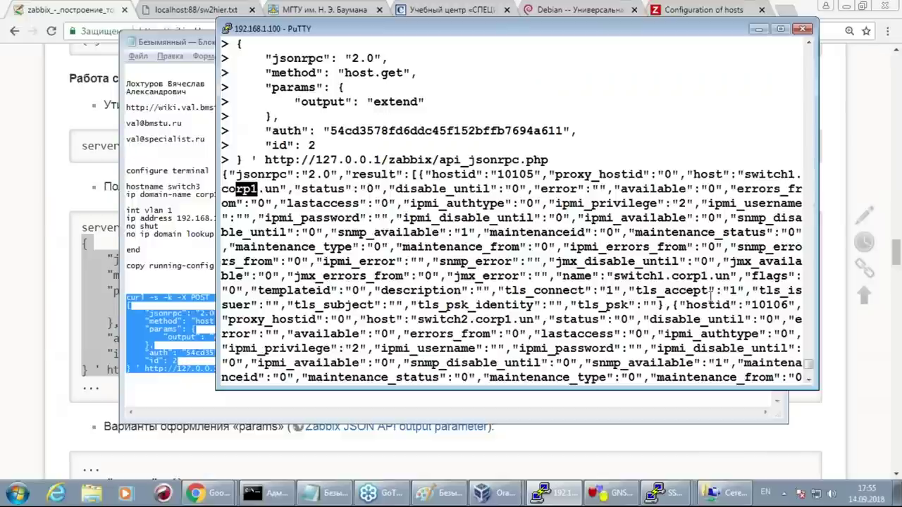
left_click(630, 275)
left_click_drag(619, 276, 679, 276)
scroll(590, 318, "down", 8)
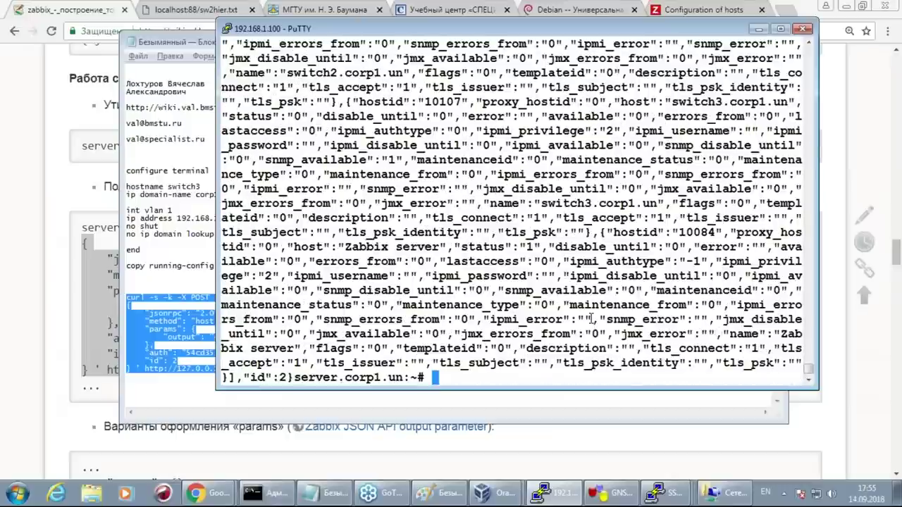
key("Return")
key("Return")
key("Return")
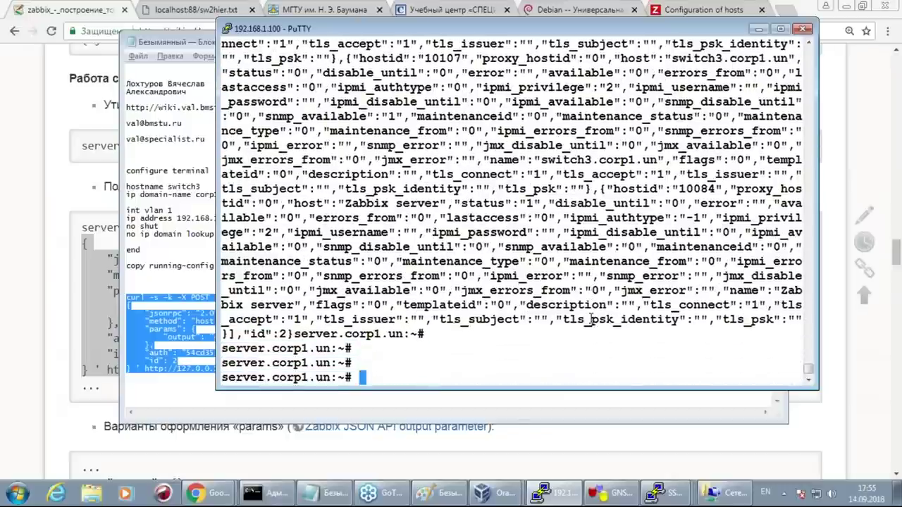
left_click(75, 177)
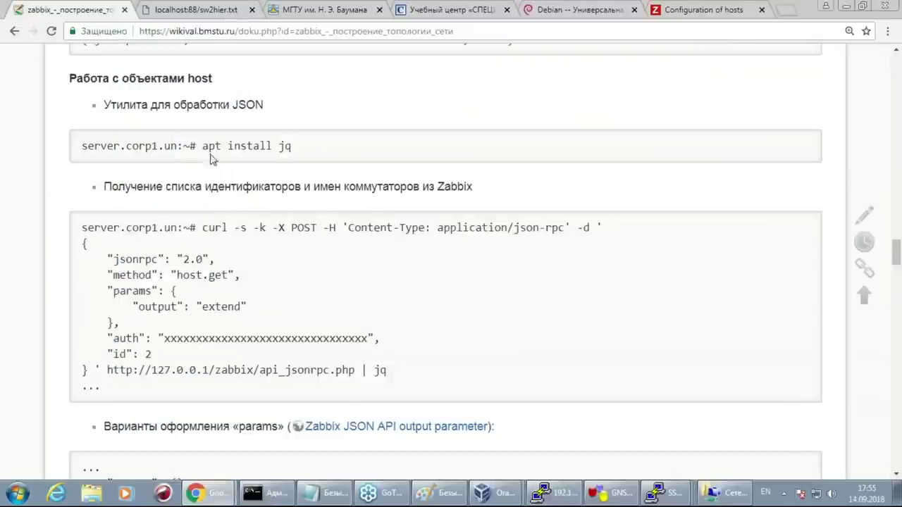
Install jq on the server with 'apt install jq'.
left_click_drag(202, 146, 312, 152)
key("ctrl+c")
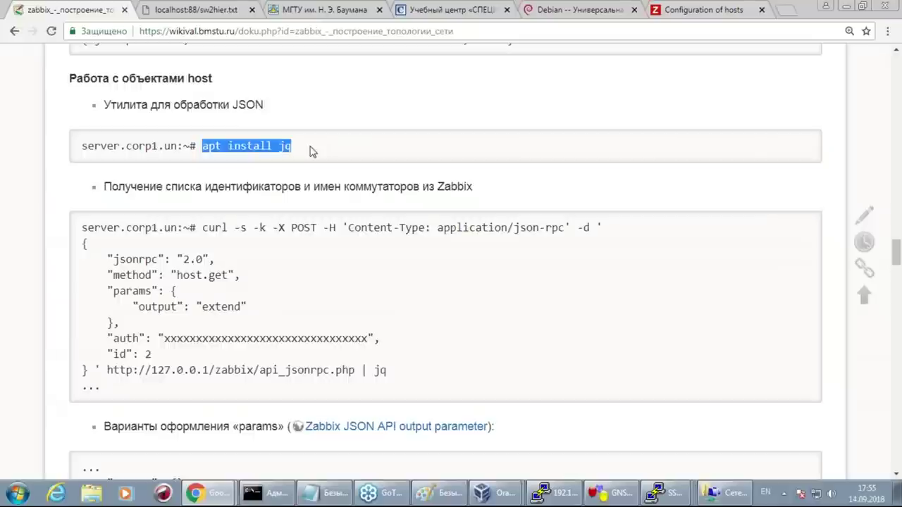
key("alt+Tab")
right_click(491, 261)
key("Return")
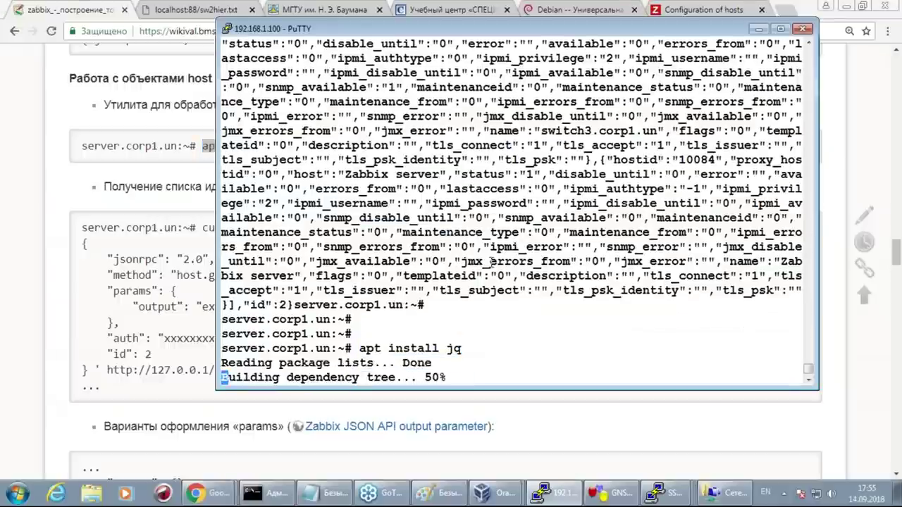
key("Return")
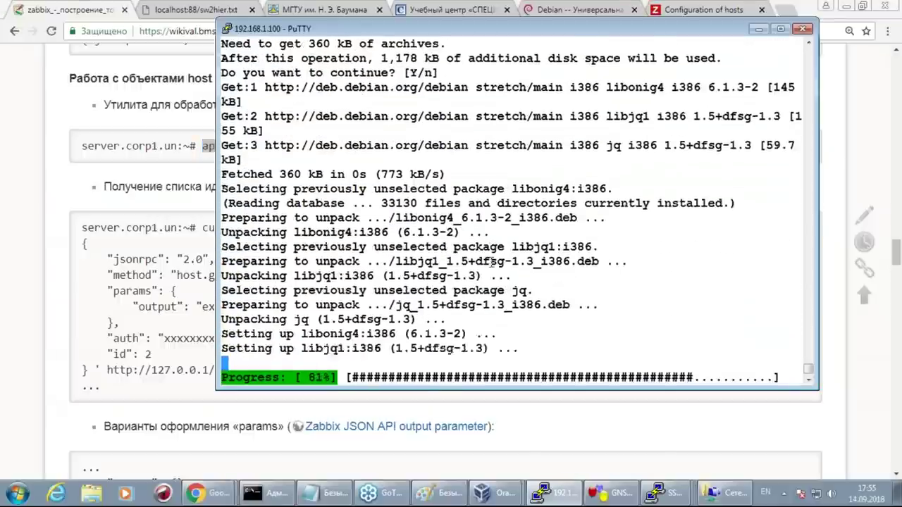
key("Return")
key("Return")
Rerun the host.get request piped to '| jq' and check the switch1 and switch2 host names.
right_click(491, 262)
type("| ")
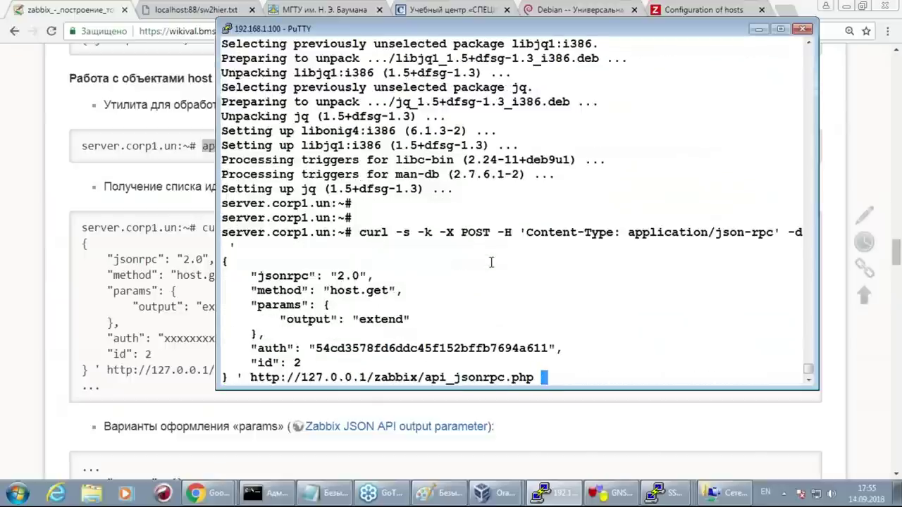
type("jq")
key("Return")
scroll(492, 262, "up", 20)
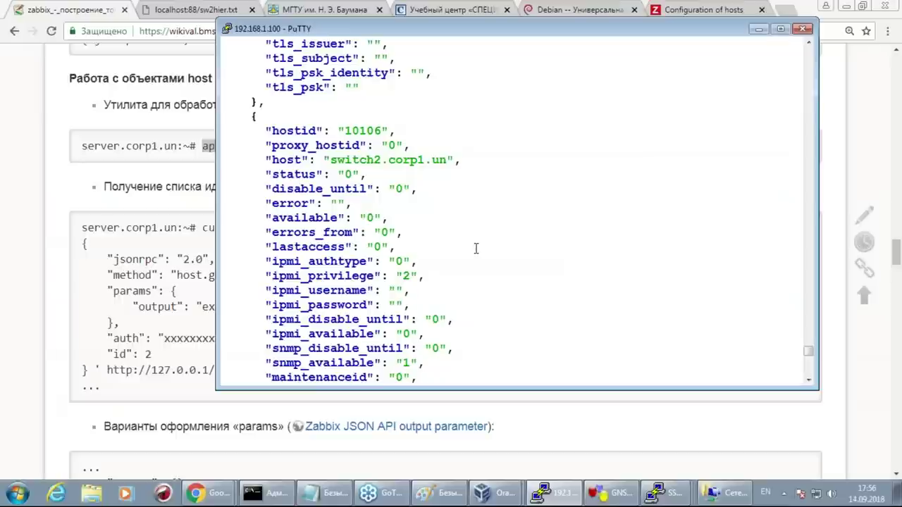
left_click_drag(330, 160, 418, 160)
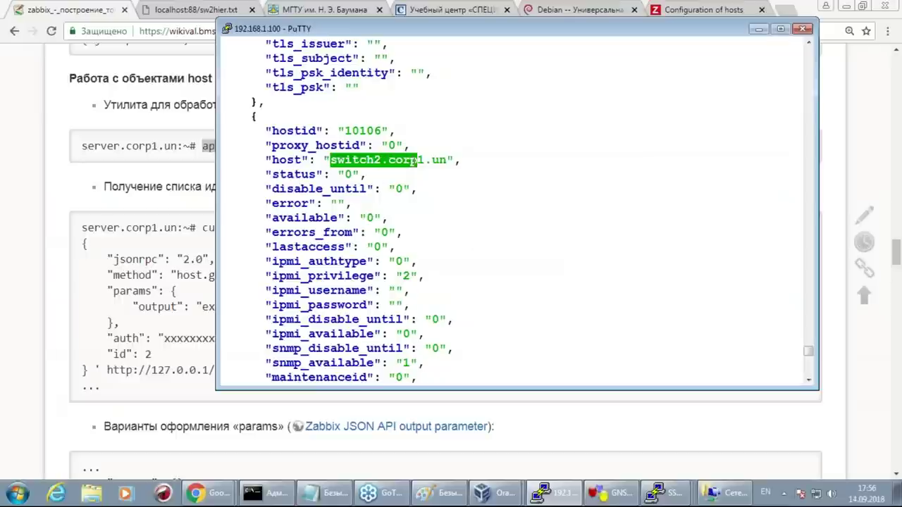
scroll(537, 237, "up", 15)
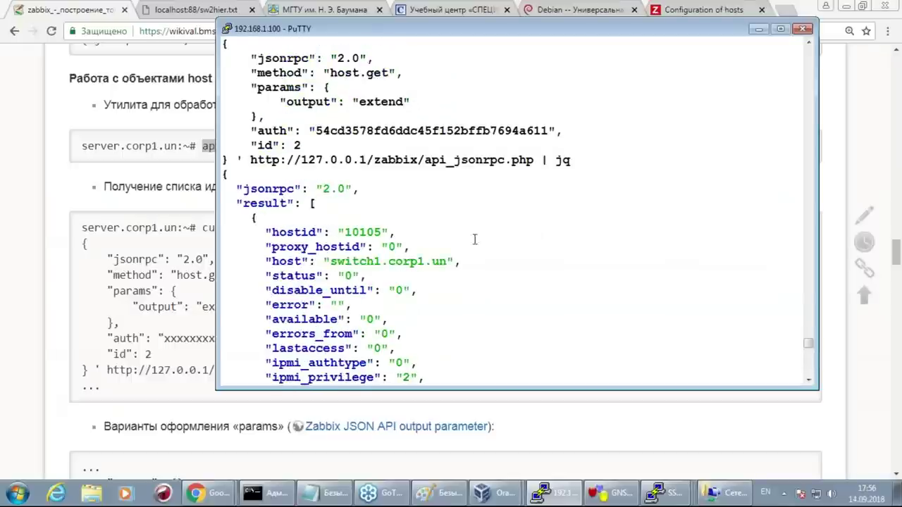
left_click_drag(339, 259, 459, 264)
left_click(462, 268)
scroll(477, 351, "down", 11)
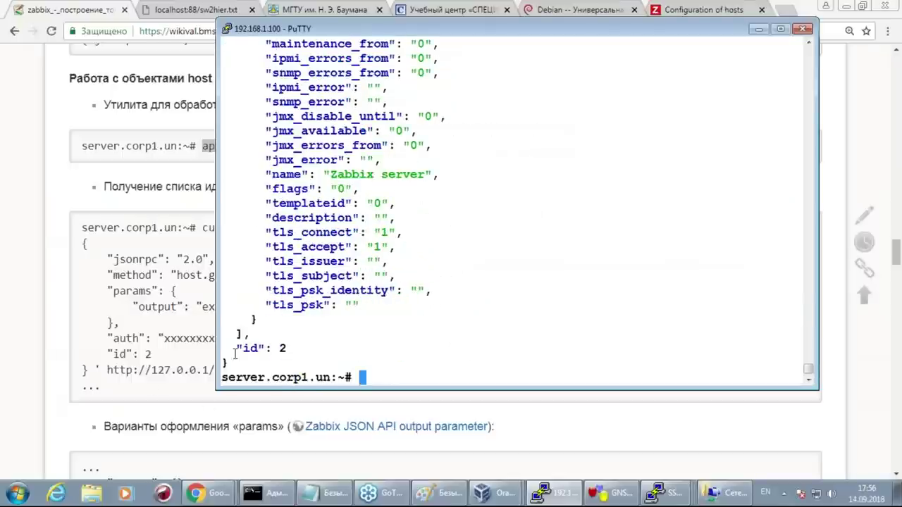
Scroll further down the wiki guide, then bring the Notepad notes back.
left_click(214, 325)
scroll(215, 322, "down", 2)
scroll(217, 323, "down", 3)
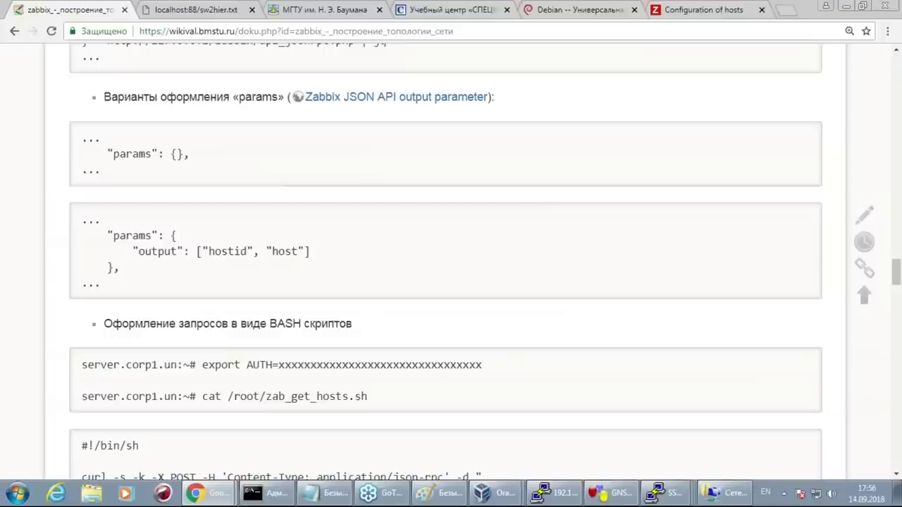
scroll(217, 324, "up", 1)
scroll(217, 323, "down", 2)
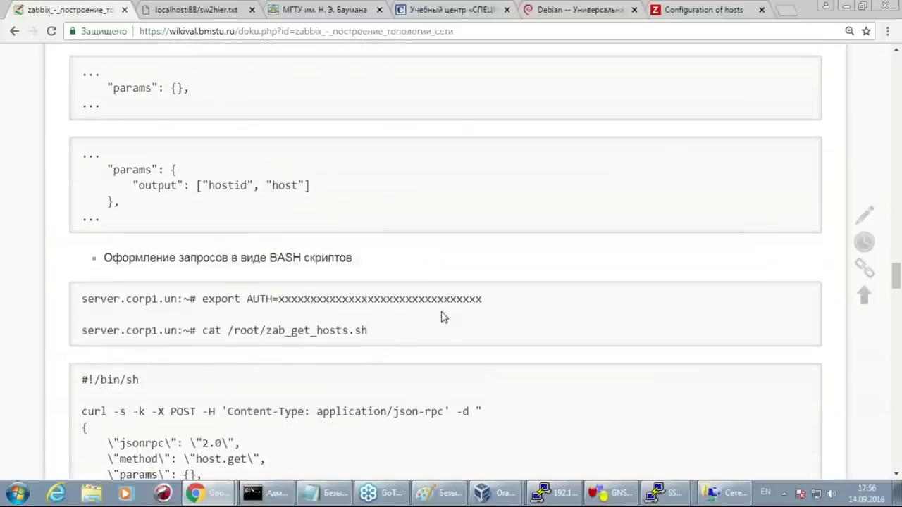
scroll(443, 317, "down", 1)
left_click(327, 495)
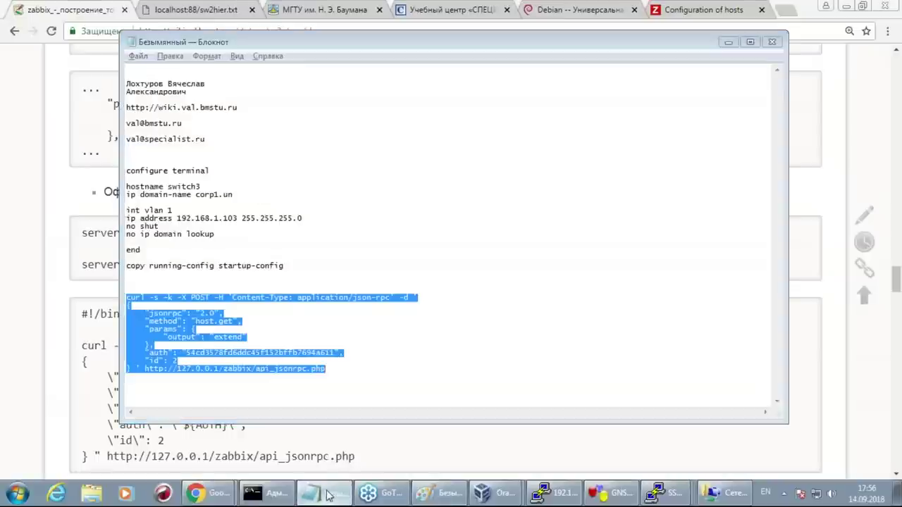
Minimize the Notepad notes to reveal the wiki's BASH-scripts section.
left_click(328, 496)
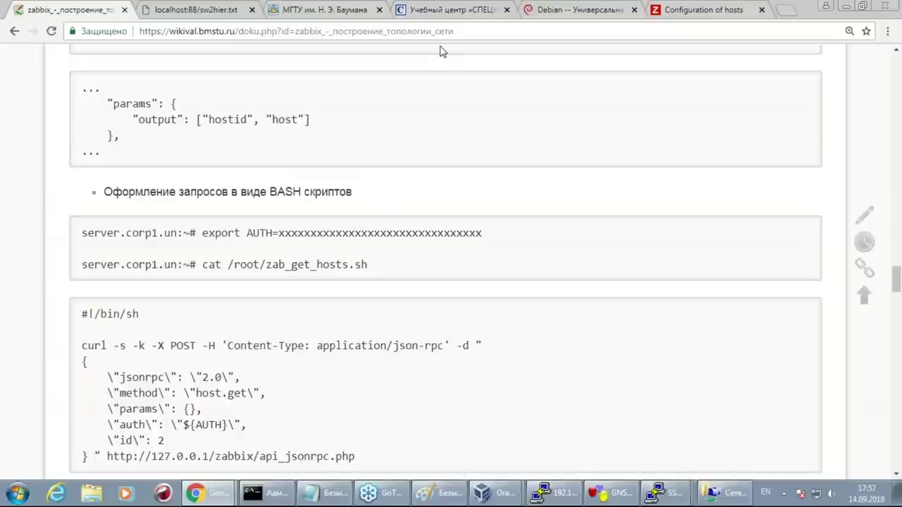
Create a new /root/zab_get_hosts.sh file in vim, using the path copied from the wiki.
scroll(269, 331, "down", 2)
left_click_drag(80, 189, 144, 189)
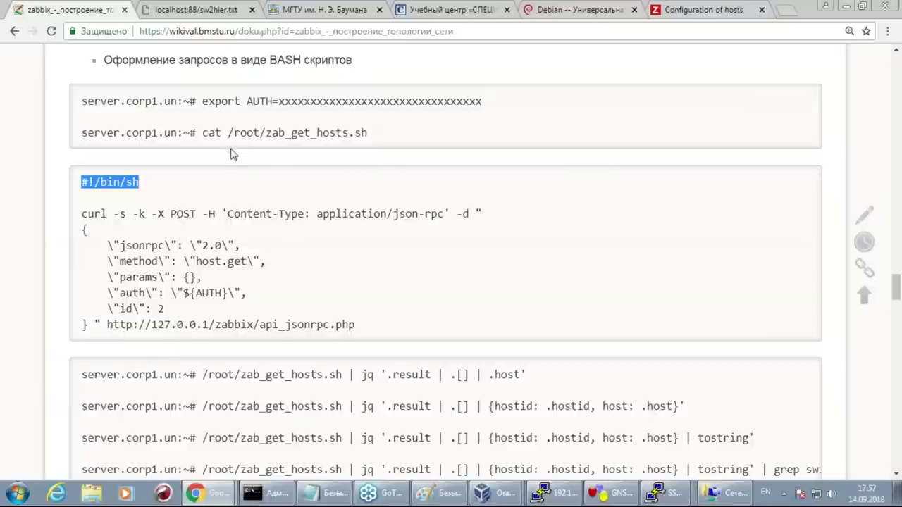
left_click_drag(227, 132, 419, 143)
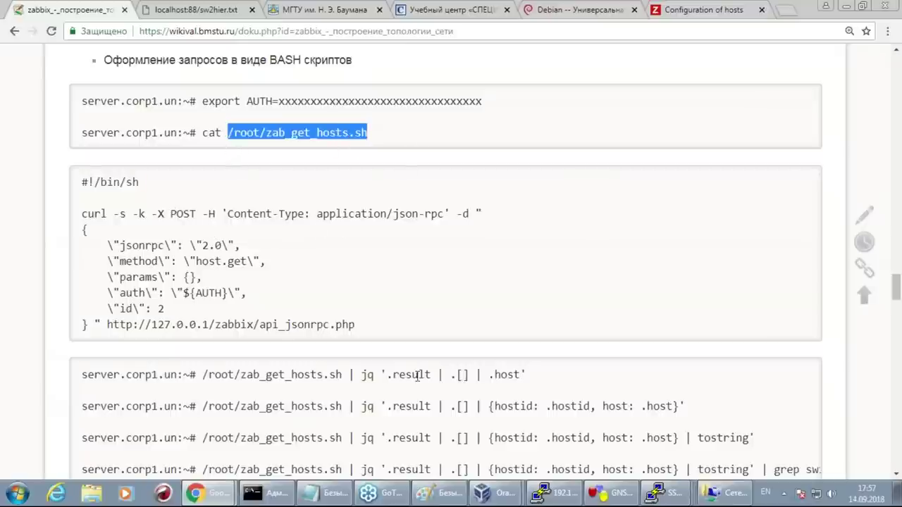
left_click(553, 493)
type("vim")
right_click(588, 323)
key("Return")
Paste the wiki's host.get curl script, which uses ${AUTH}, into the file and save it.
left_click(129, 320)
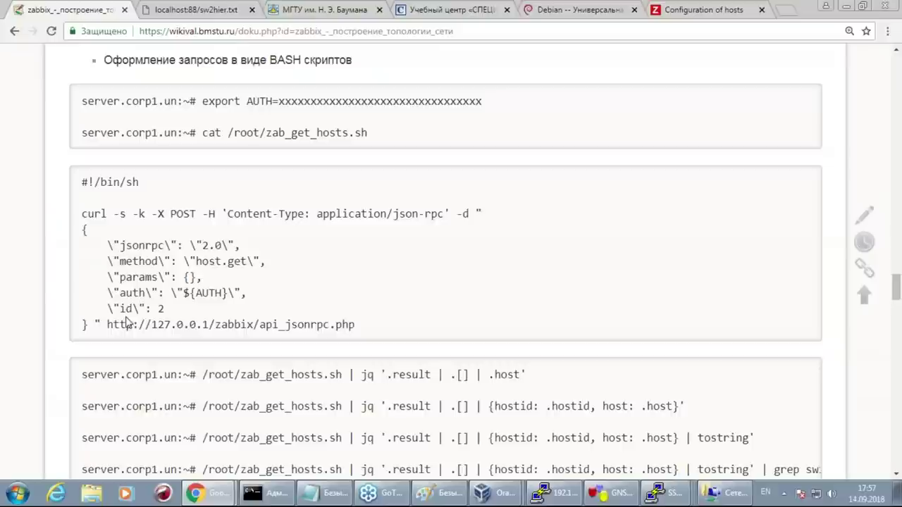
left_click_drag(107, 245, 234, 246)
left_click_drag(113, 261, 260, 262)
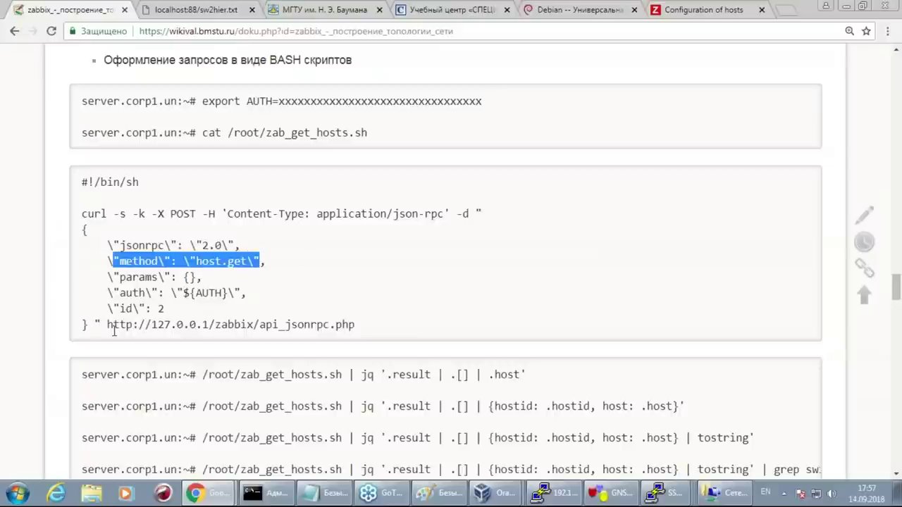
left_click_drag(82, 182, 398, 336)
key("alt+Tab")
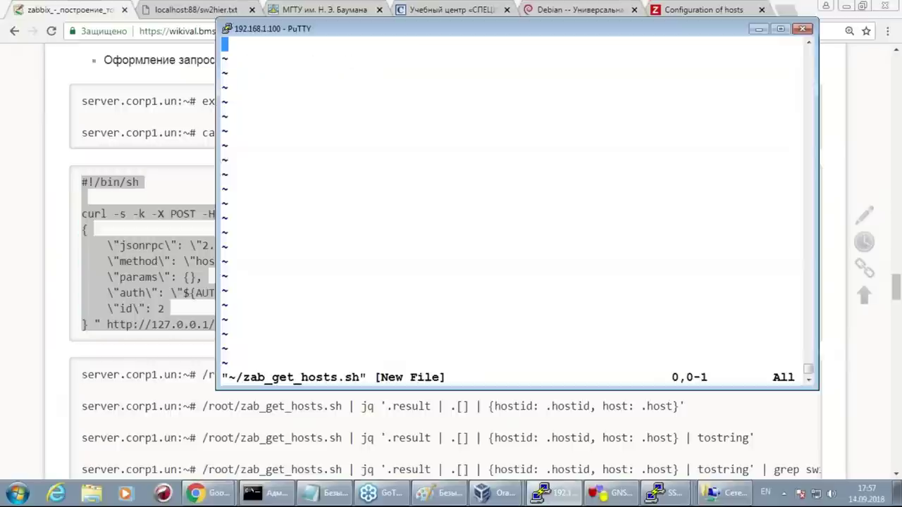
key("i")
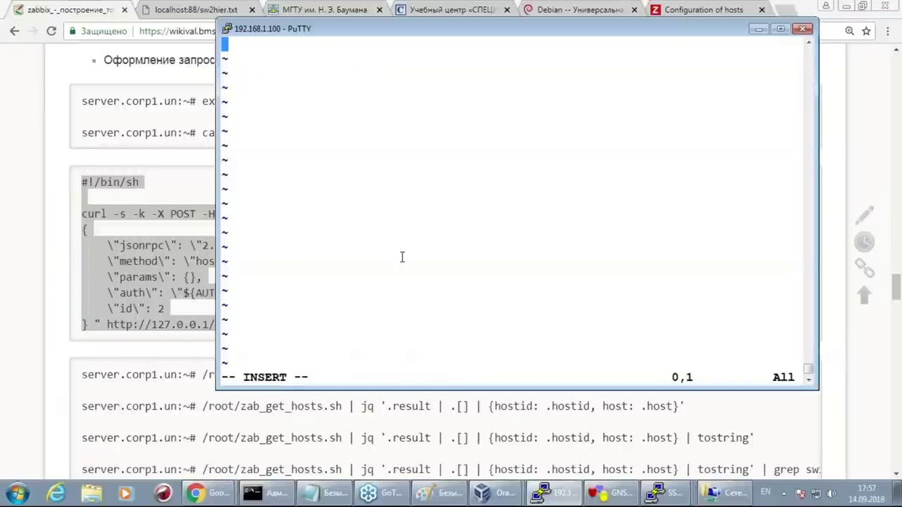
right_click(402, 257)
key("Return")
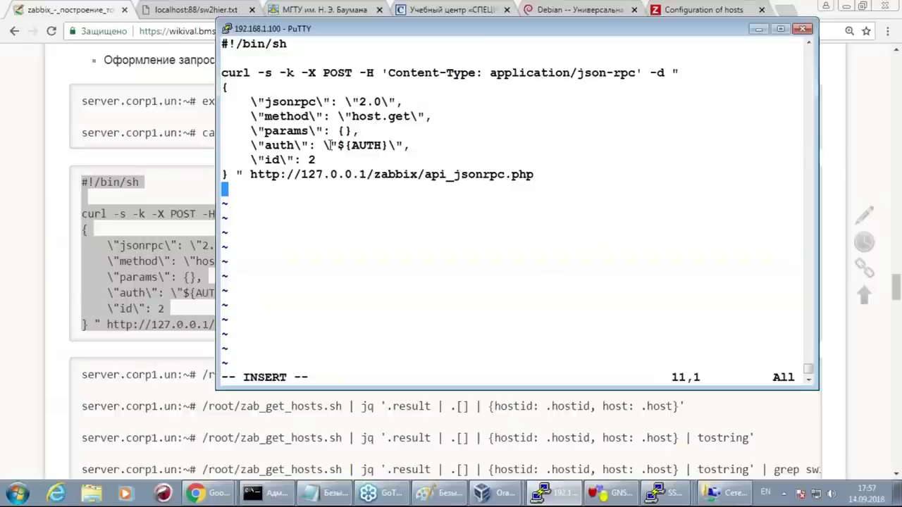
left_click_drag(337, 145, 388, 148)
left_click(483, 249)
key("Escape")
type(":wq")
key("Return")
key("Return")
key("Return")
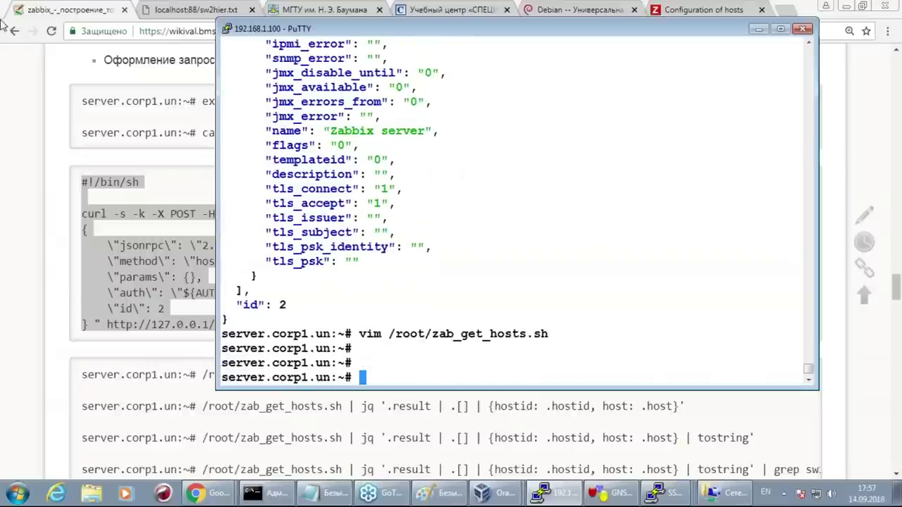
Export the Zabbix API auth token as the AUTH shell variable.
left_click(35, 154)
left_click(70, 177)
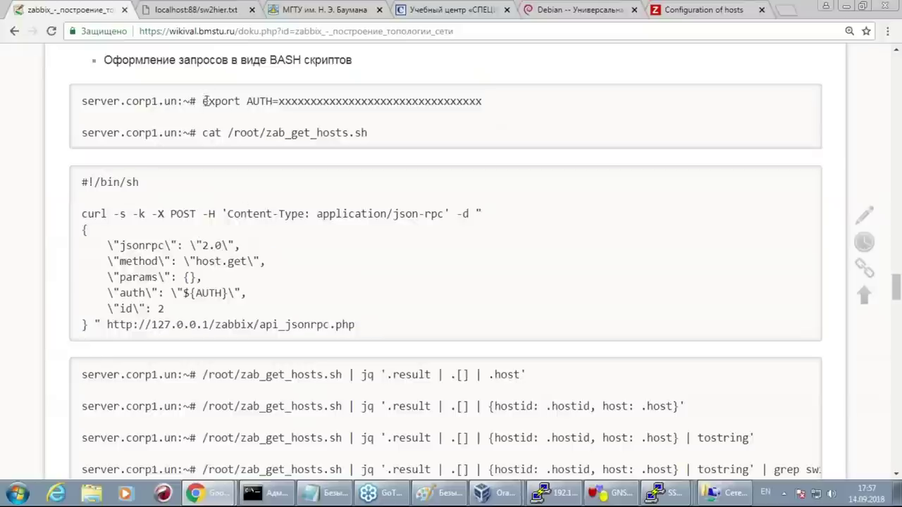
left_click_drag(203, 101, 280, 100)
key("ctrl+c")
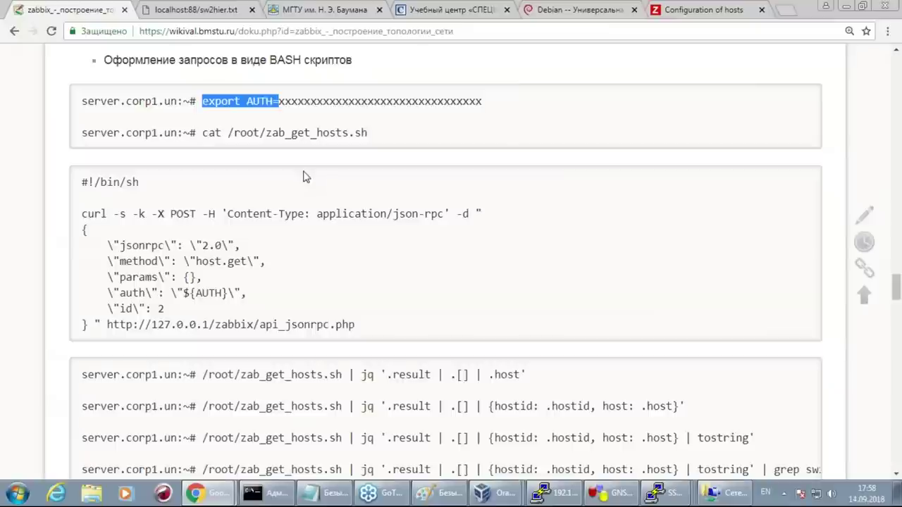
key("alt+Tab")
right_click(454, 266)
scroll(455, 267, "up", 20)
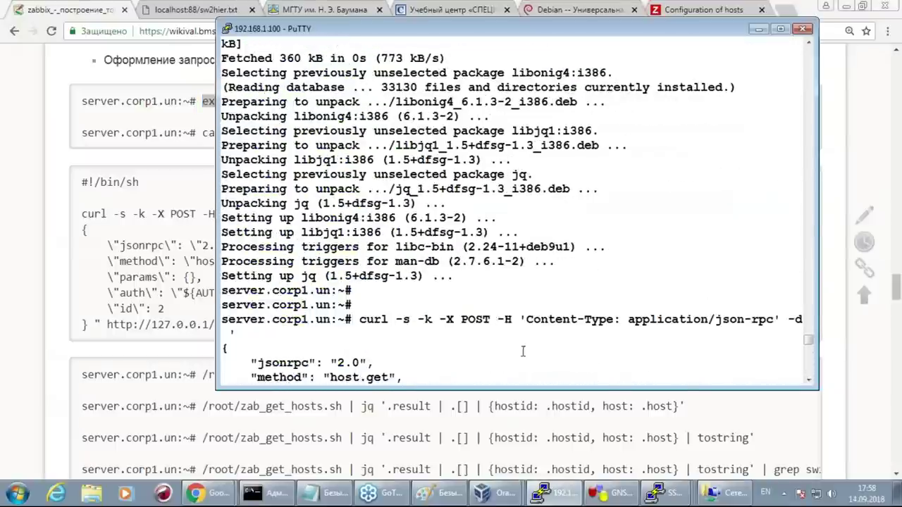
scroll(514, 337, "down", 4)
left_click_drag(319, 257, 547, 260)
scroll(545, 246, "down", 15)
scroll(545, 246, "down", 10)
type("export AUTH=")
right_click(545, 246)
key("Return")
key("Return")
key("Return")
key("Return")
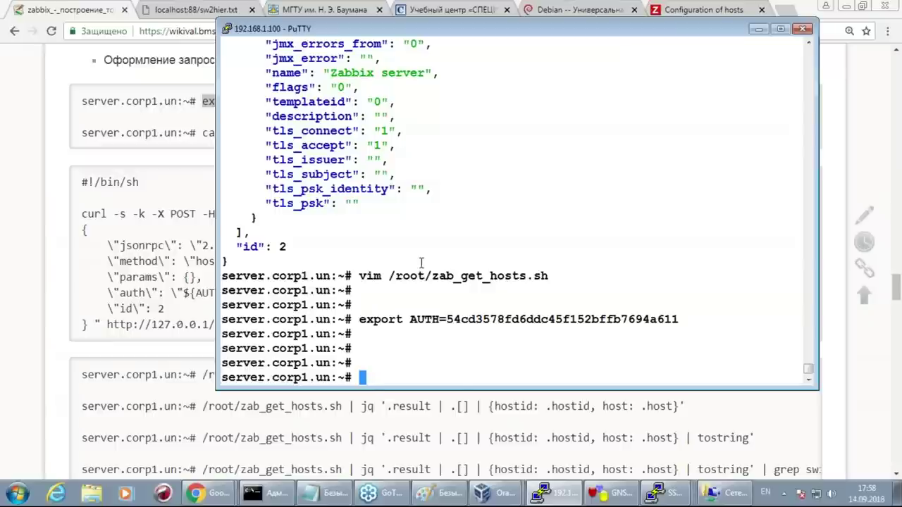
Make /root/zab_get_hosts.sh executable with chmod +x.
key("Up")
key("Up")
key("Home")
key("Right")
key("Right")
key("Right")
key("BackSpace")
key("BackSpace")
key("BackSpace")
type("chmod +x")
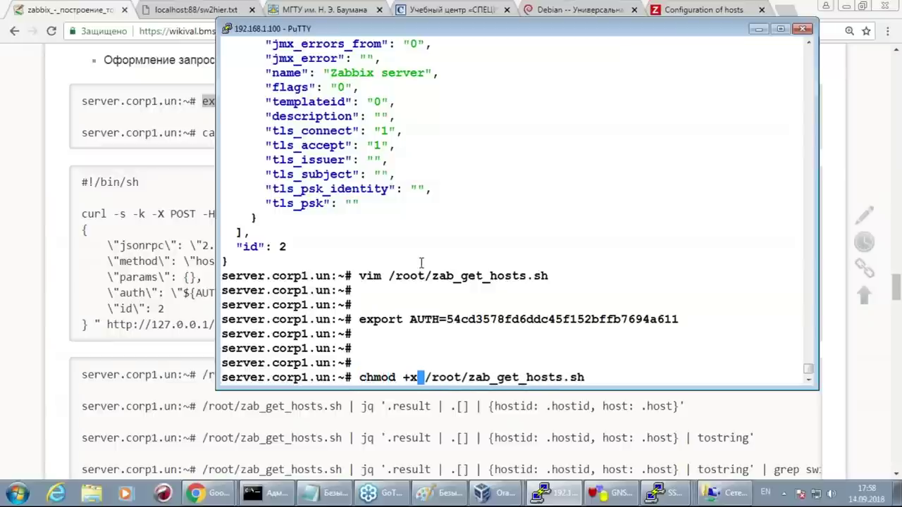
key("Return")
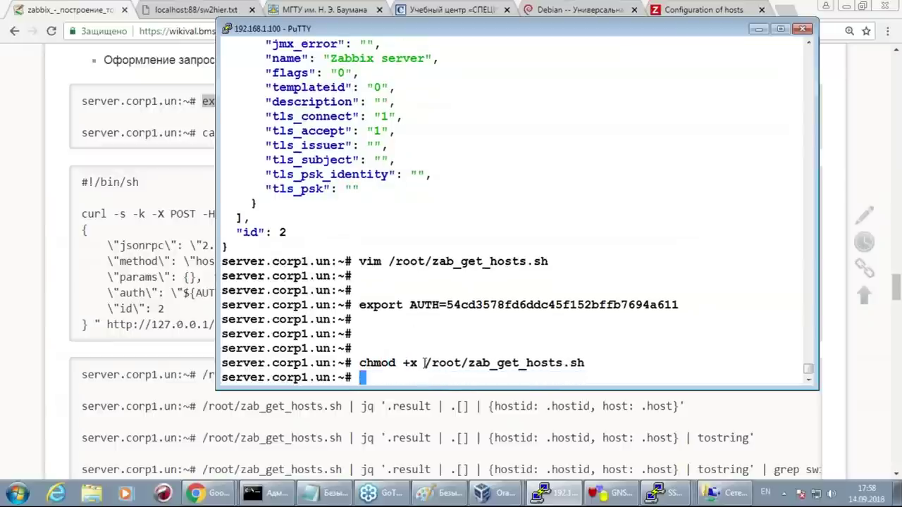
Run /root/zab_get_hosts.sh, then run it again piped through jq for formatted JSON.
left_click_drag(425, 363, 585, 363)
right_click(543, 356)
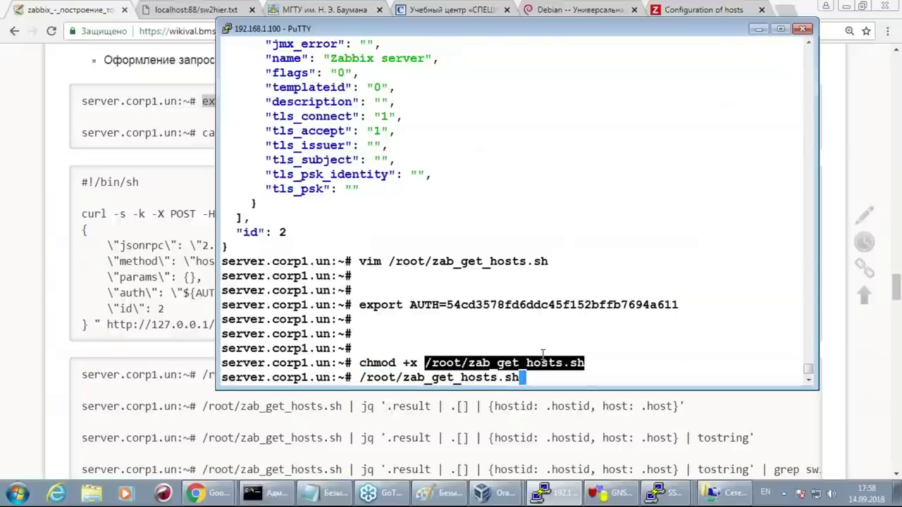
key("Return")
key("Return")
right_click(543, 356)
type("| jq")
key("Return")
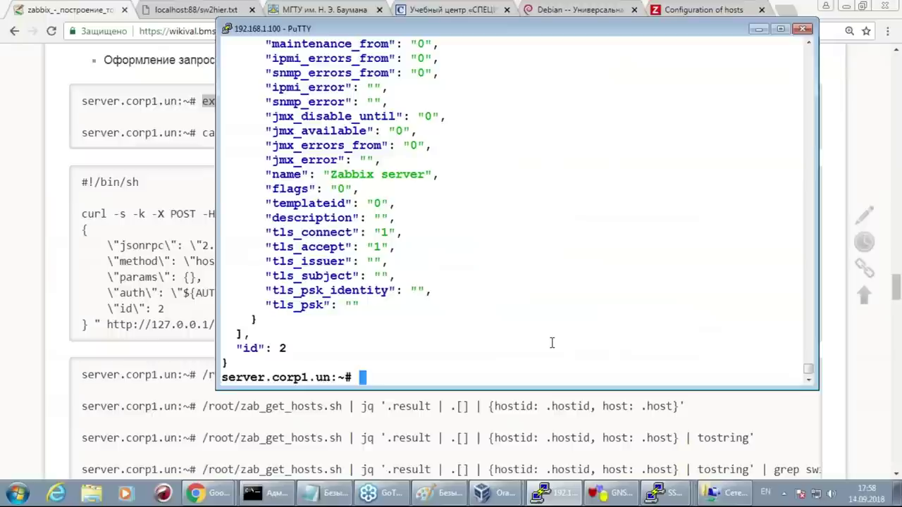
Run the wiki's jq/grep/tr/cut pipeline, which lists hostids 10105–10107 for switch1–3.corp1.un.
left_click(195, 458)
scroll(335, 317, "down", 2)
left_click_drag(351, 337, 805, 336)
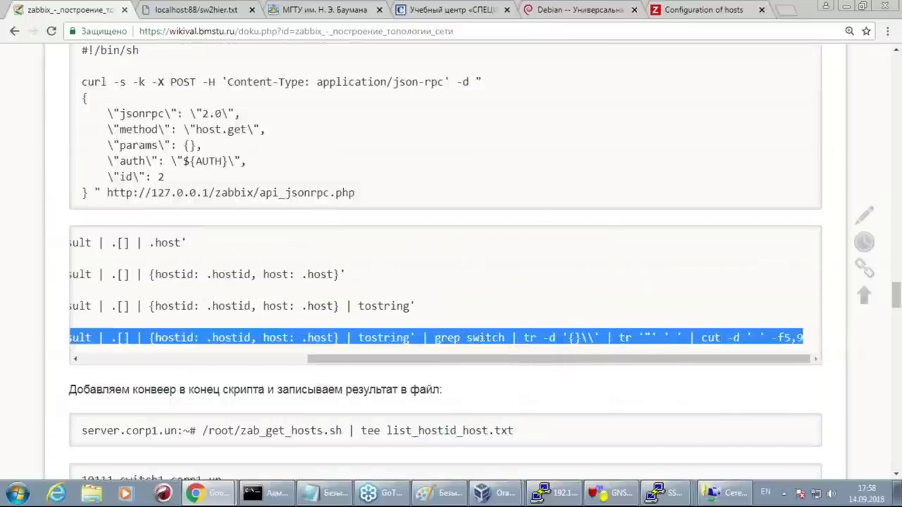
left_click(553, 493)
right_click(419, 229)
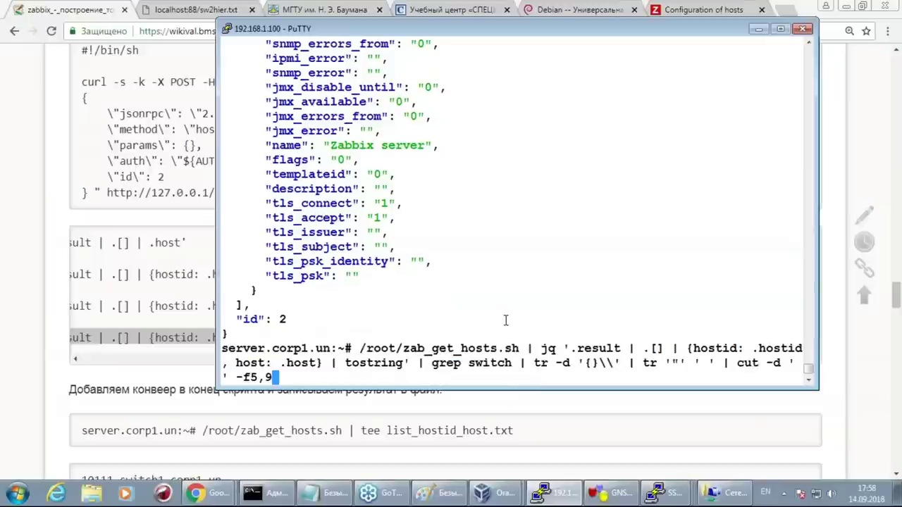
key("Return")
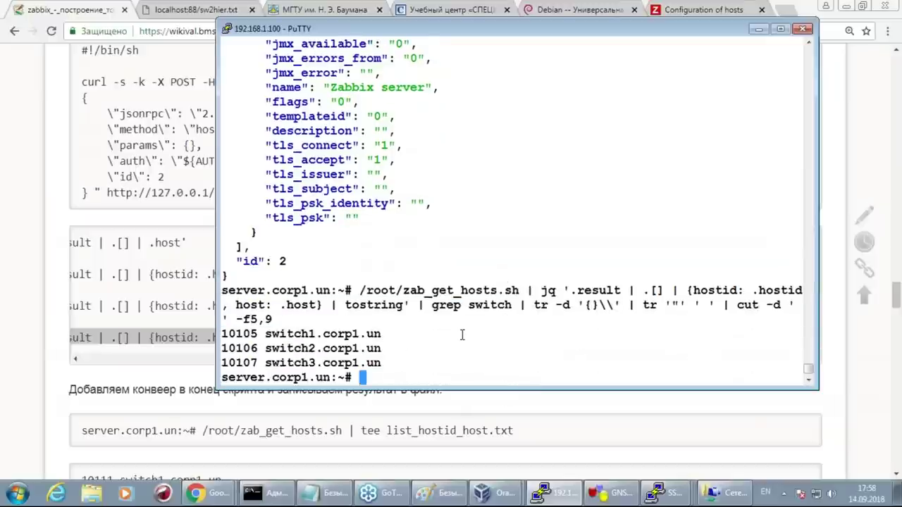
left_click_drag(274, 328, 316, 363)
left_click_drag(222, 334, 258, 334)
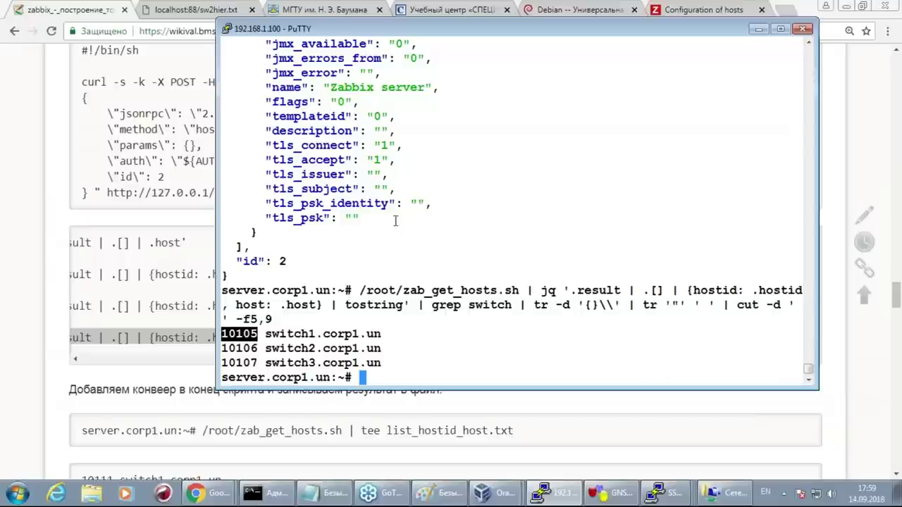
Copy the pipeline from the recalled command, then recall the vim command for zab_get_hosts.sh.
key("Return")
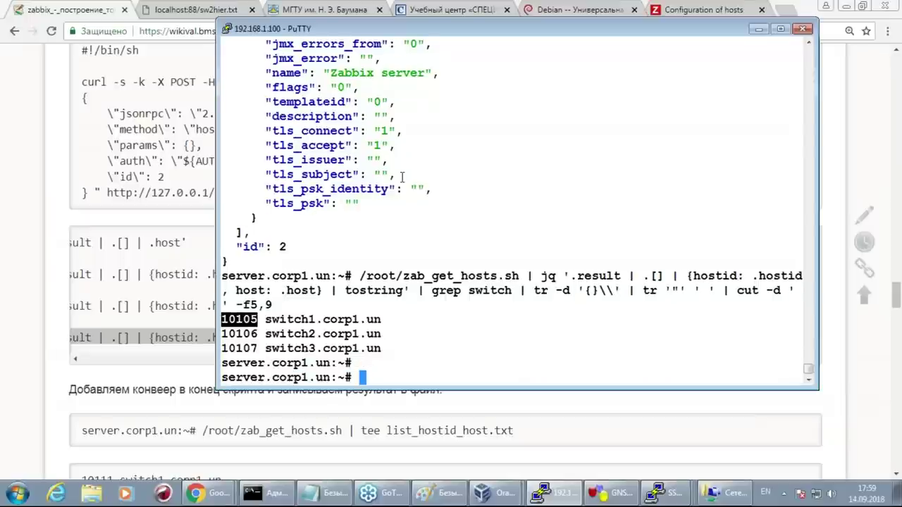
key("Up")
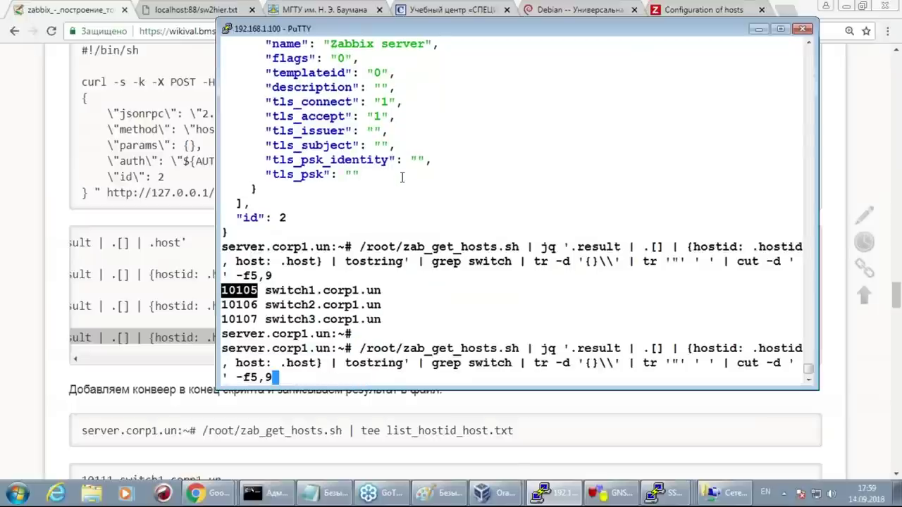
key("Down")
key("Up")
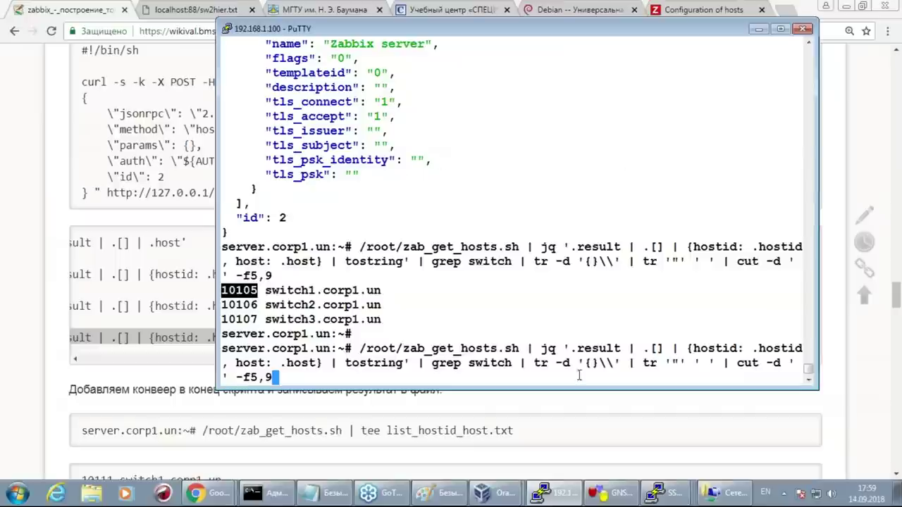
left_click_drag(529, 349, 311, 375)
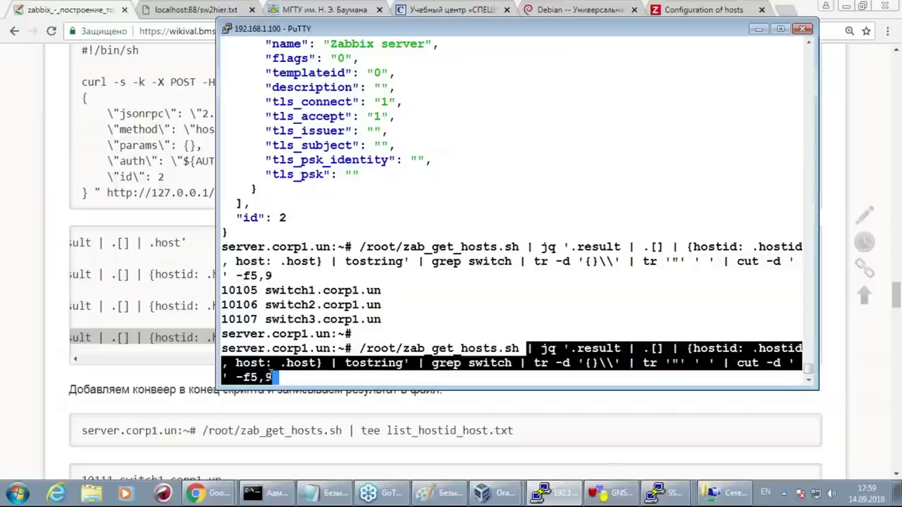
key("ctrl+c")
key("Up")
key("Up")
Append the switch-filtering pipeline to the end of the script's curl line and save.
key("Return")
key("Down")
key("Down")
key("Down")
key("Down")
key("Down")
key("Down")
key("Down")
key("Down")
key("Down")
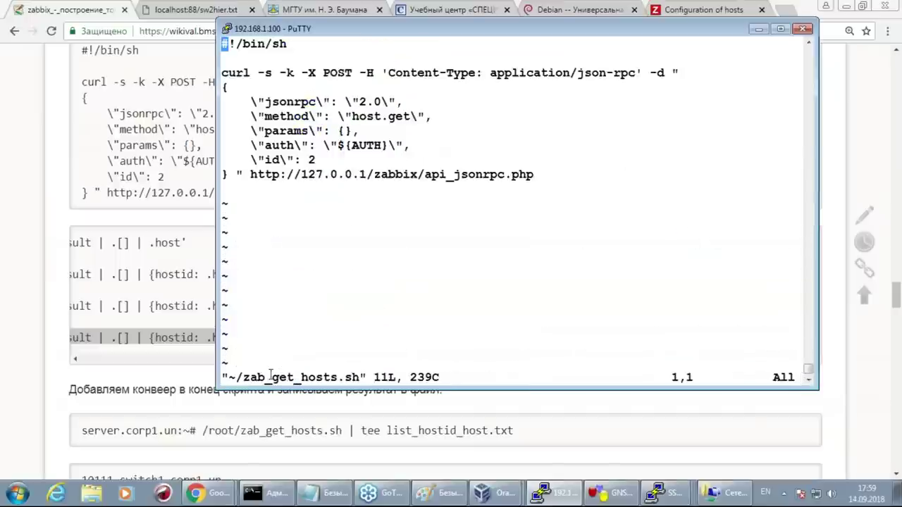
key("Right")
key("Right")
key("Right")
key("Right")
key("Right")
key("Right")
key("Right")
key("Right")
key("Right")
key("Right")
key("Right")
key("Right")
key("Right")
key("Right")
key("Right")
key("Right")
key("Right")
key("Right")
key("Right")
key("Right")
key("Right")
key("Right")
key("Right")
key("i")
key("Right")
right_click(400, 348)
key("Escape")
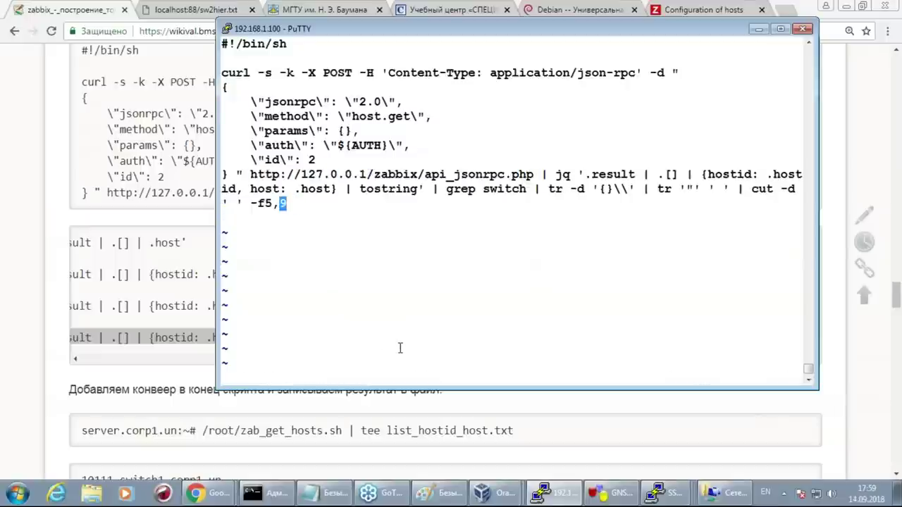
type(":wq")
key("Return")
key("Return")
key("Return")
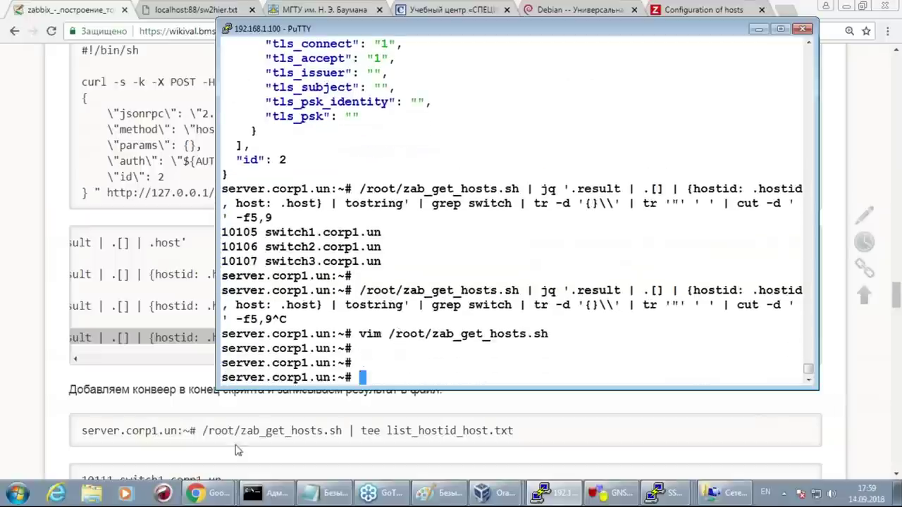
Run /root/zab_get_hosts.sh | tee list_hostid_host.txt to save the switch host IDs and names.
left_click_drag(203, 431, 525, 430)
key("alt+Tab")
right_click(448, 170)
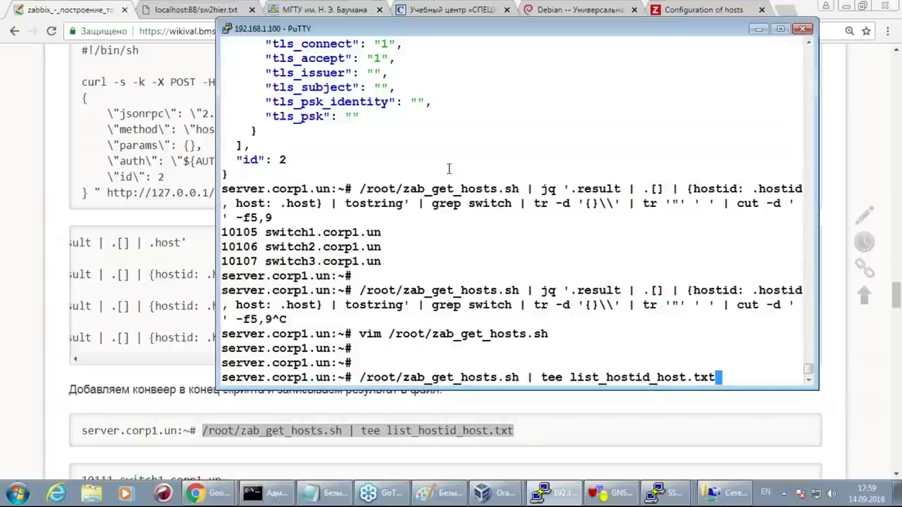
key("Return")
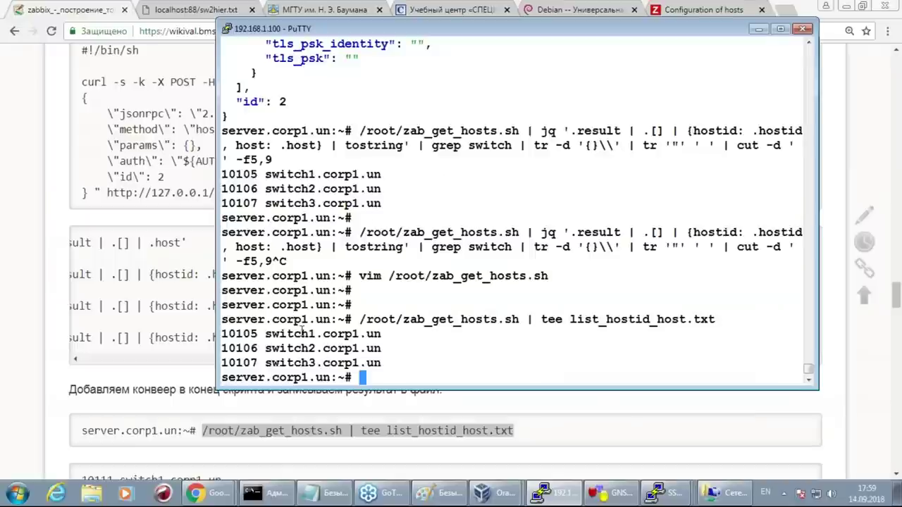
Review the tee output file name and the hostids 10105–10107 listed for switch1–3.
left_click_drag(266, 324, 299, 335)
left_click(504, 351)
double_click(548, 319)
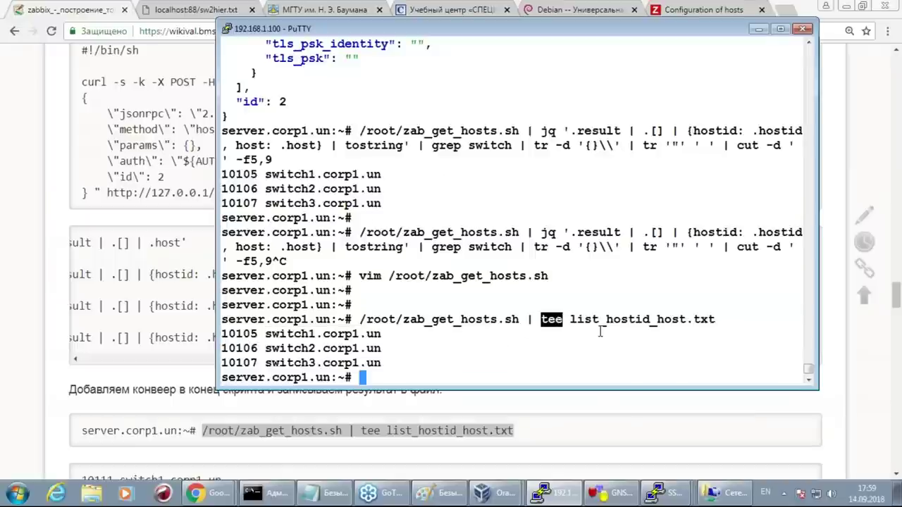
left_click(582, 333)
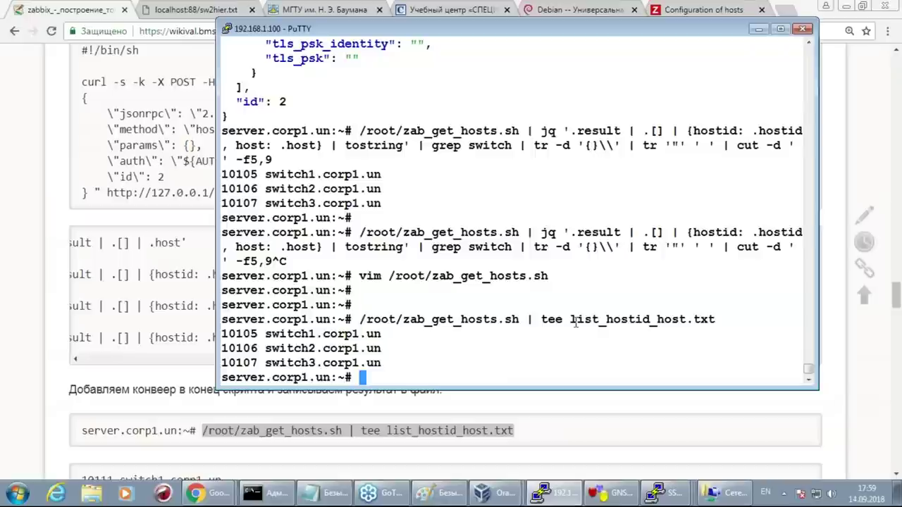
left_click_drag(570, 319, 705, 319)
left_click(475, 343)
left_click_drag(573, 319, 691, 319)
left_click(599, 224)
left_click_drag(573, 318, 713, 319)
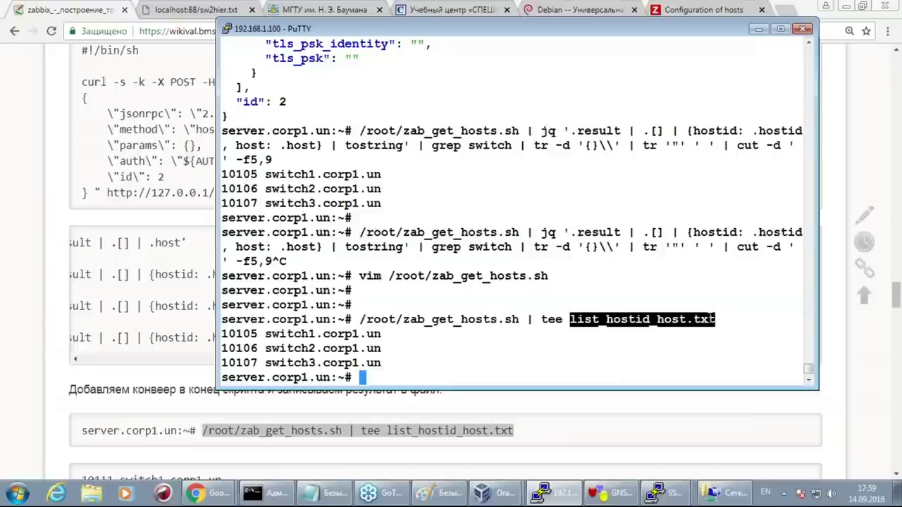
left_click_drag(267, 332, 315, 363)
left_click(366, 362)
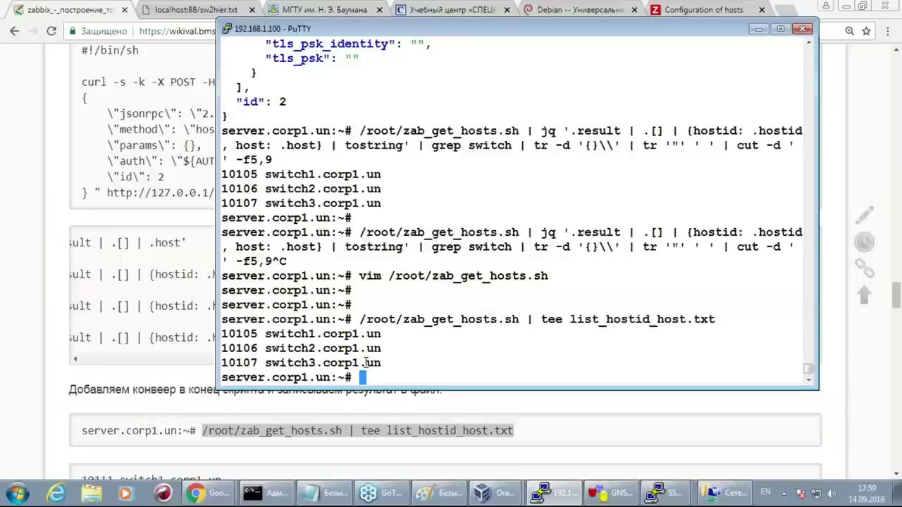
left_click(471, 430)
scroll(471, 429, "down", 3)
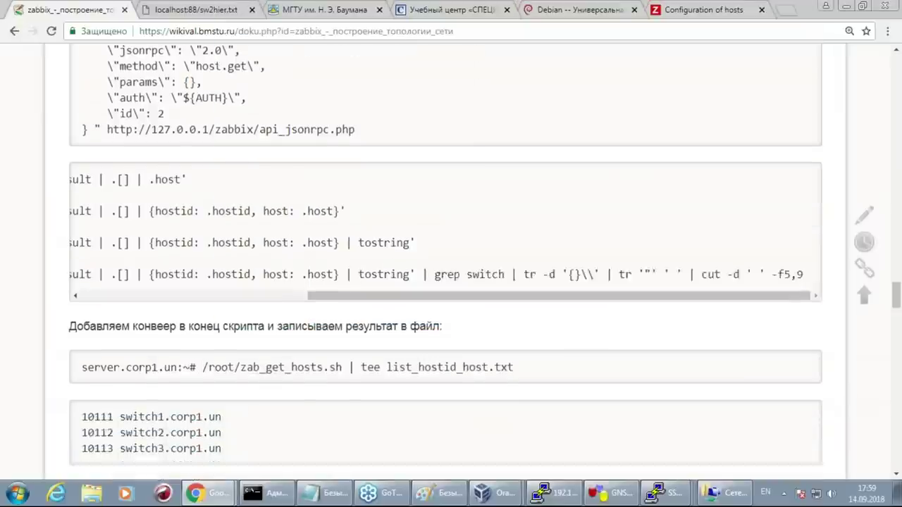
Create a new /root/zab_get_maps.sh file in vim, using the path copied from the wiki.
scroll(483, 397, "down", 2)
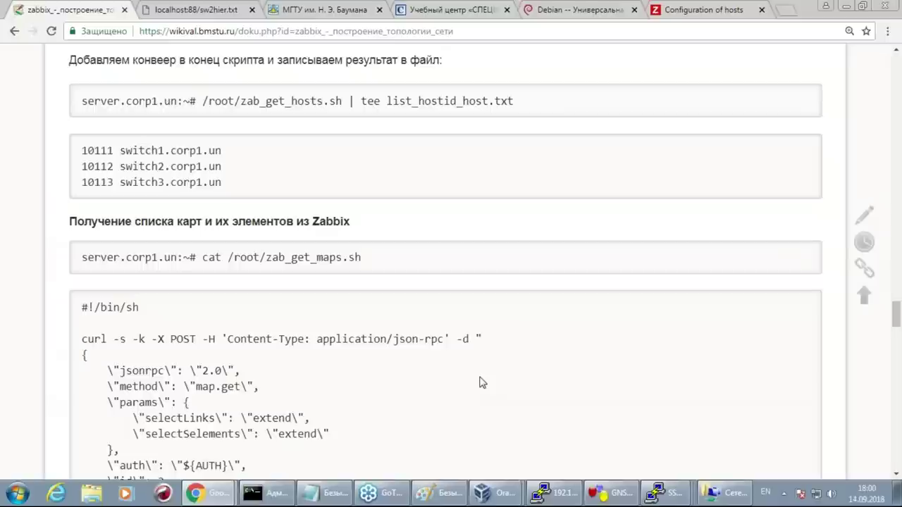
scroll(479, 382, "down", 1)
scroll(465, 380, "down", 1)
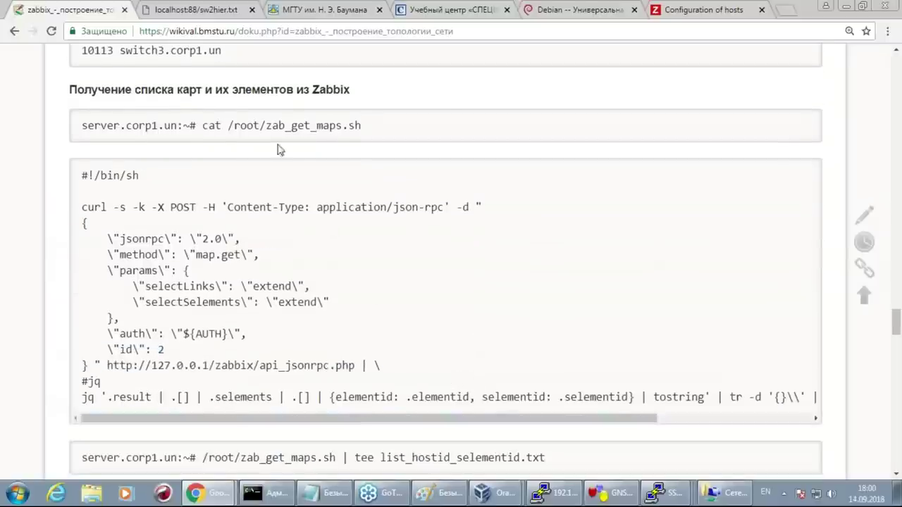
left_click_drag(228, 126, 377, 130)
key("ctrl+c")
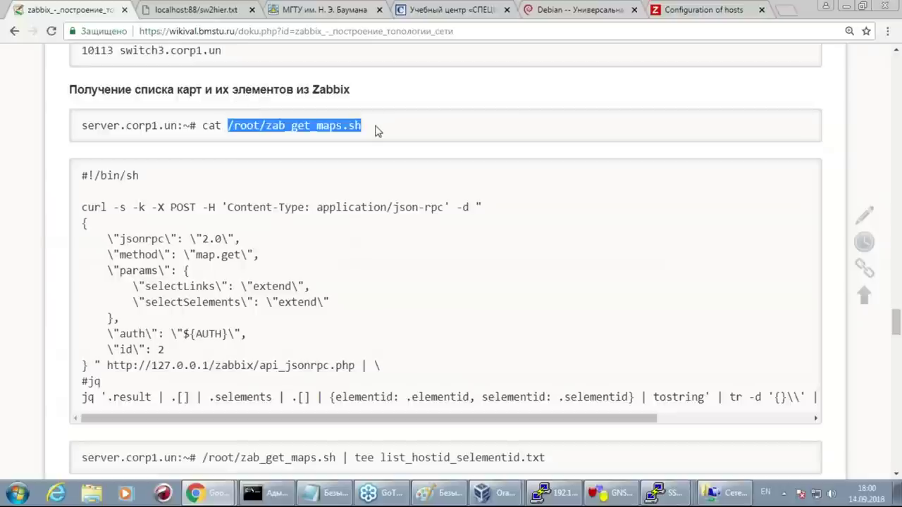
key("alt+Tab")
right_click(492, 278)
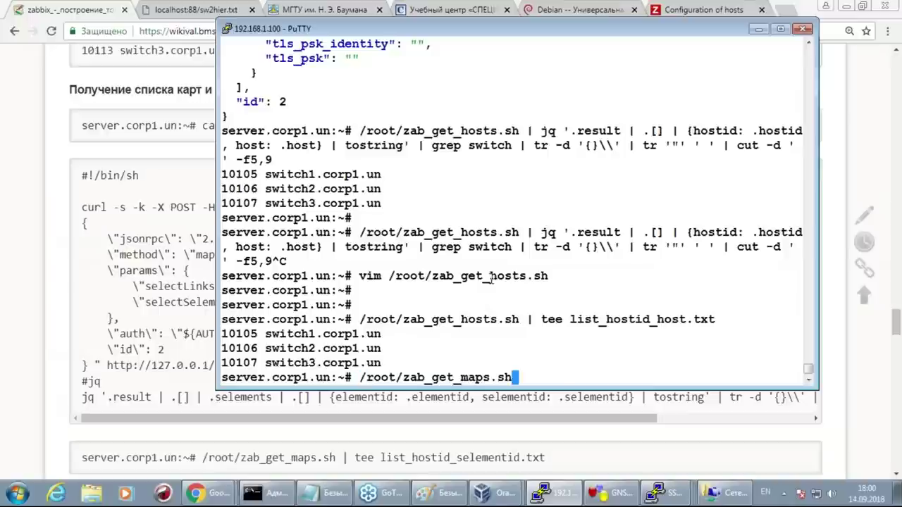
key("Home")
type("vim")
key("Return")
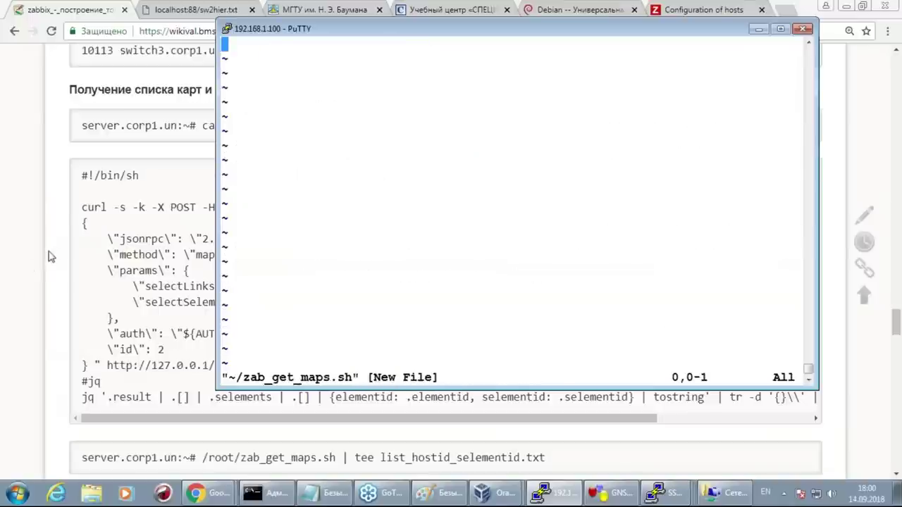
Paste the wiki's map.get script into the file and comment out the long jq filter line.
left_click(50, 255)
left_click_drag(80, 179, 829, 367)
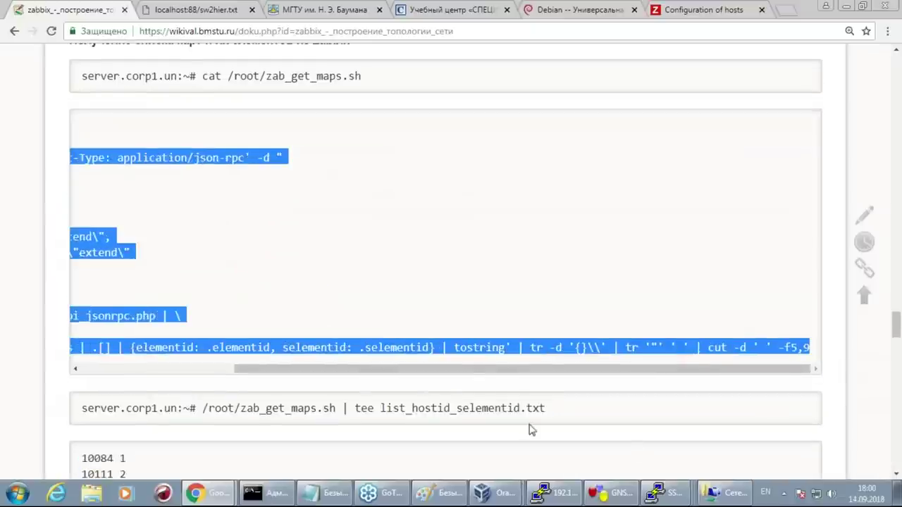
left_click_drag(465, 373, 255, 368)
scroll(282, 291, "up", 1)
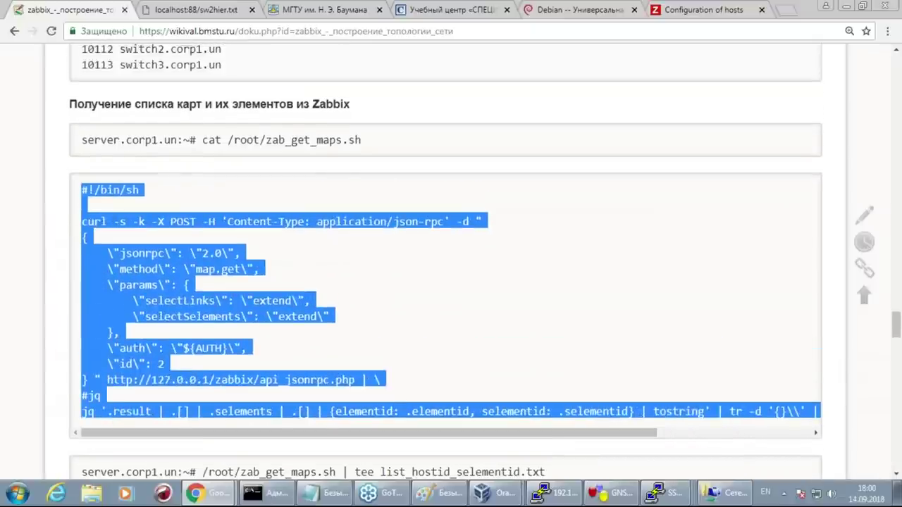
left_click(552, 493)
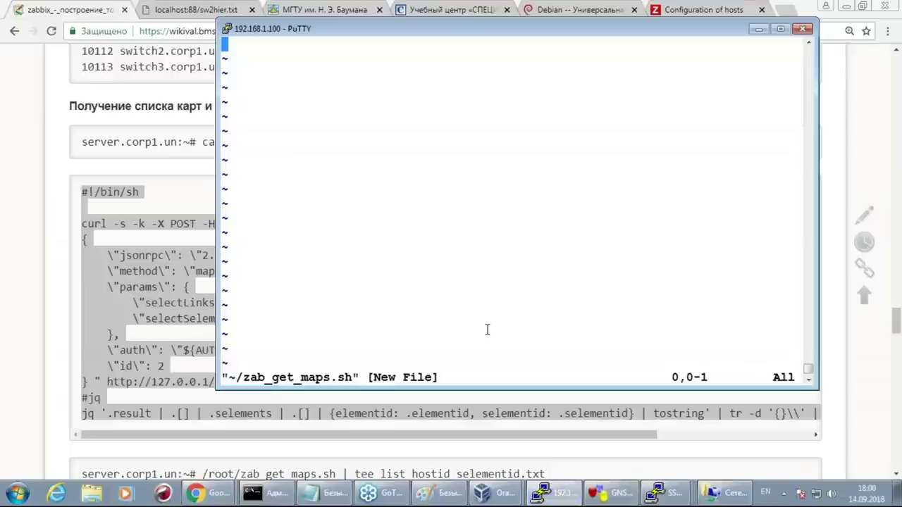
key("i")
right_click(488, 288)
key("Return")
key("Up")
key("Up")
key("Escape")
type("xi#")
key("Escape")
type(":wq")
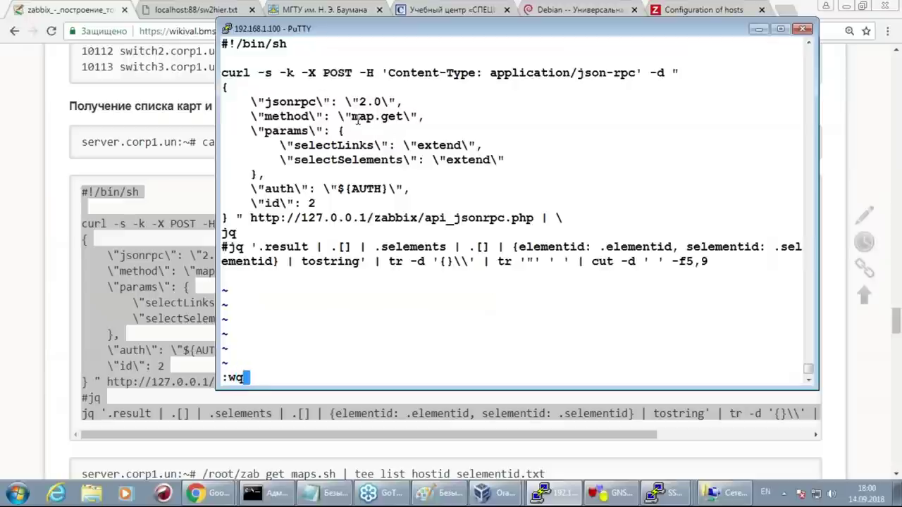
Check the script's map.get method, selectLinks, selectSelements and ${AUTH}, then save it.
left_click_drag(351, 117, 367, 117)
left_click(364, 117)
left_click(399, 116)
left_click_drag(301, 146, 468, 145)
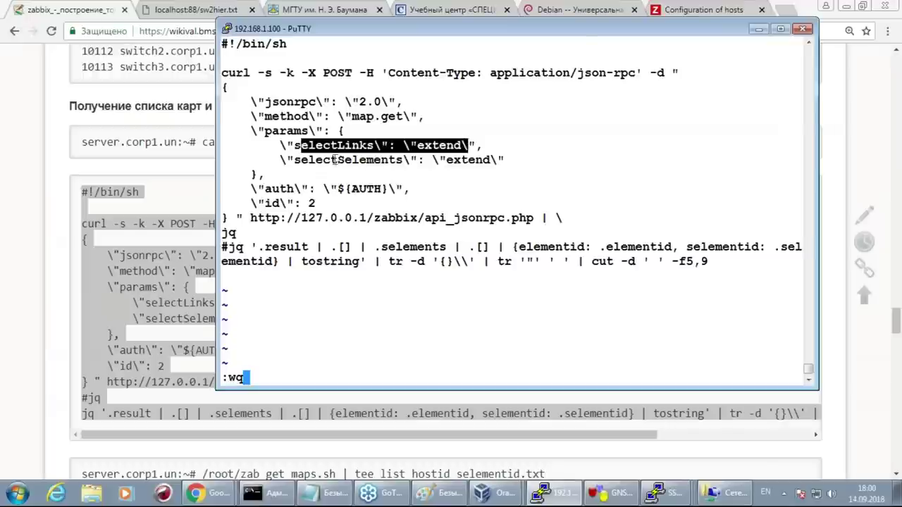
left_click_drag(330, 160, 395, 160)
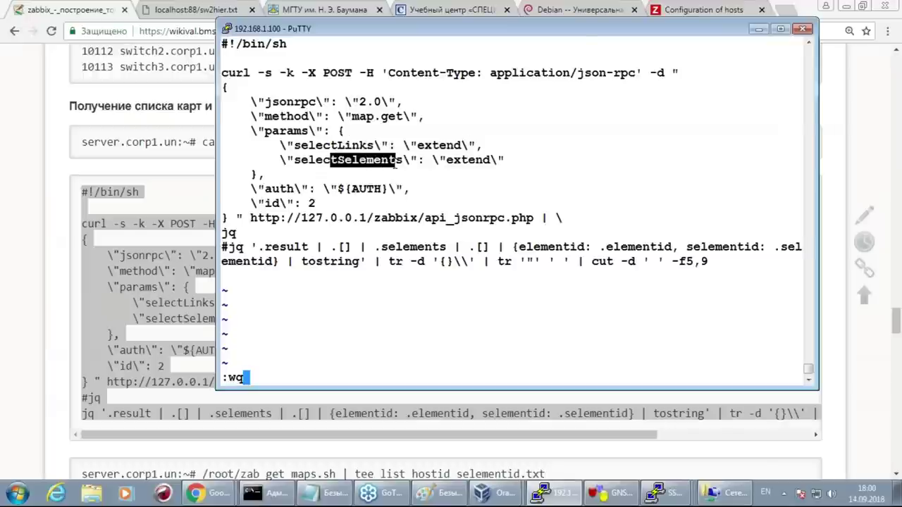
left_click_drag(339, 188, 387, 189)
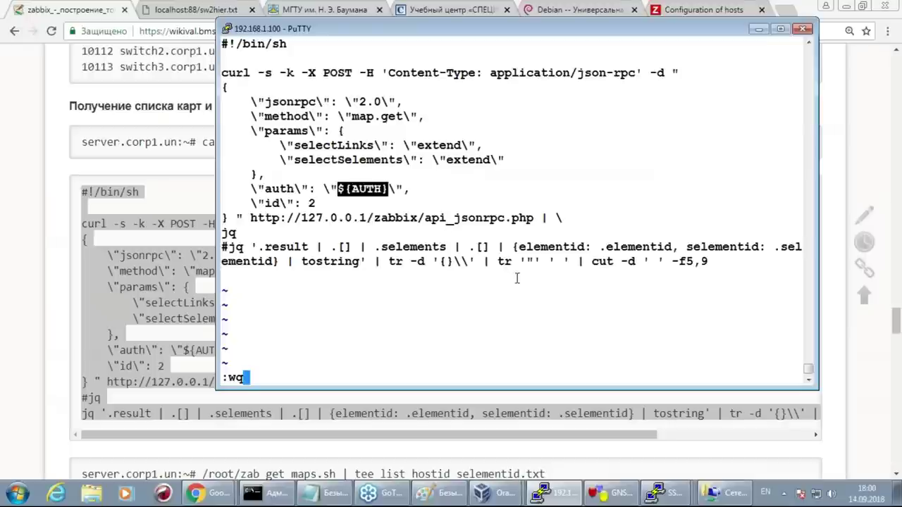
key("Return")
Make /root/zab_get_maps.sh executable with chmod +x.
key("Return")
key("Return")
key("Up")
key("Home")
key("Right")
key("Right")
key("Right")
key("BackSpace")
key("BackSpace")
key("BackSpace")
type("chmod +x")
key("Return")
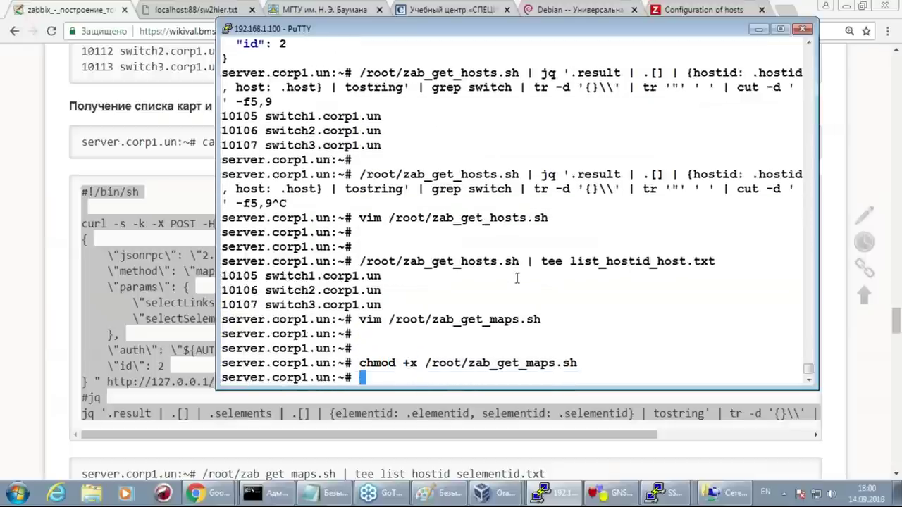
Run /root/zab_get_maps.sh and scroll through its JSON for the Local network and Switches maps.
left_click_drag(425, 363, 576, 363)
right_click(576, 363)
key("Return")
scroll(575, 362, "up", 20)
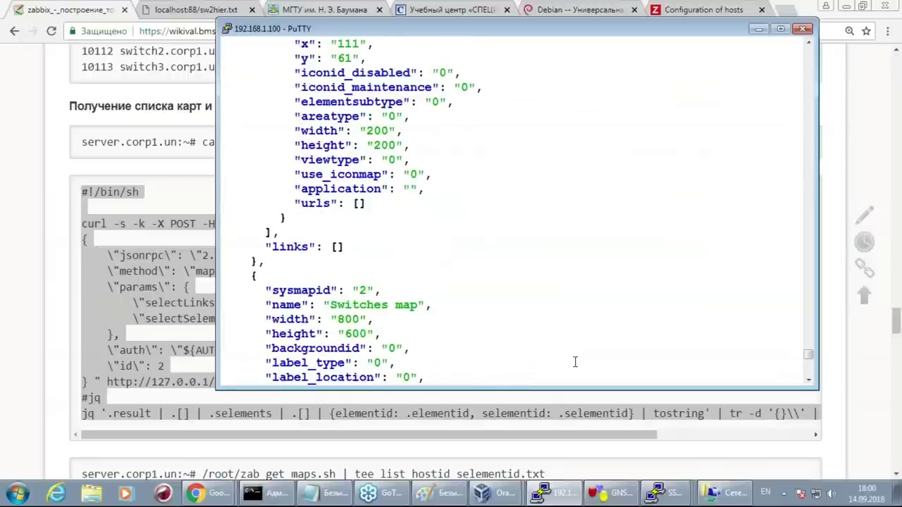
scroll(575, 362, "up", 20)
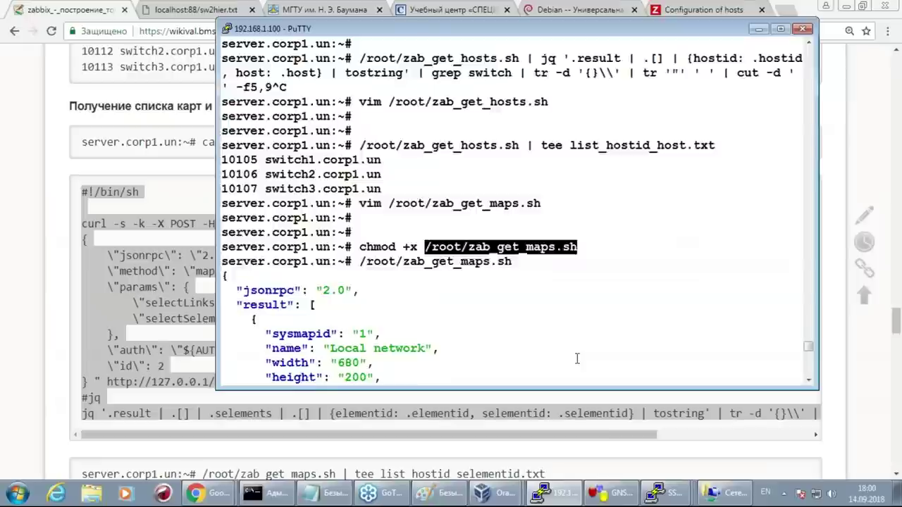
scroll(577, 359, "down", 4)
left_click_drag(329, 174, 419, 174)
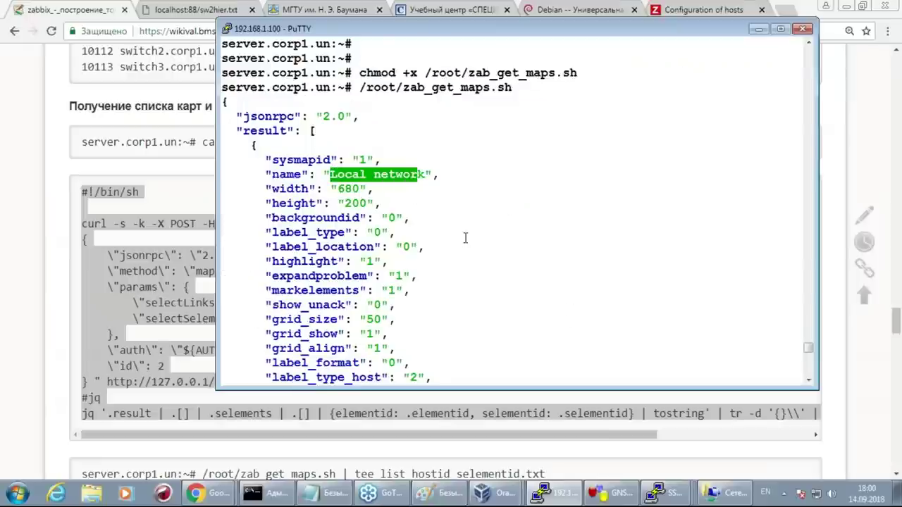
scroll(465, 238, "down", 20)
scroll(469, 250, "up", 12)
scroll(465, 246, "up", 3)
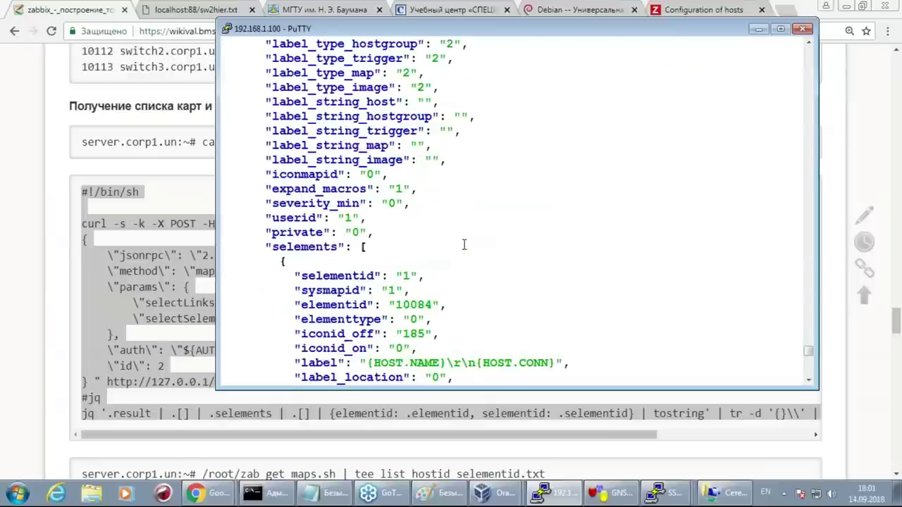
scroll(422, 248, "up", 8)
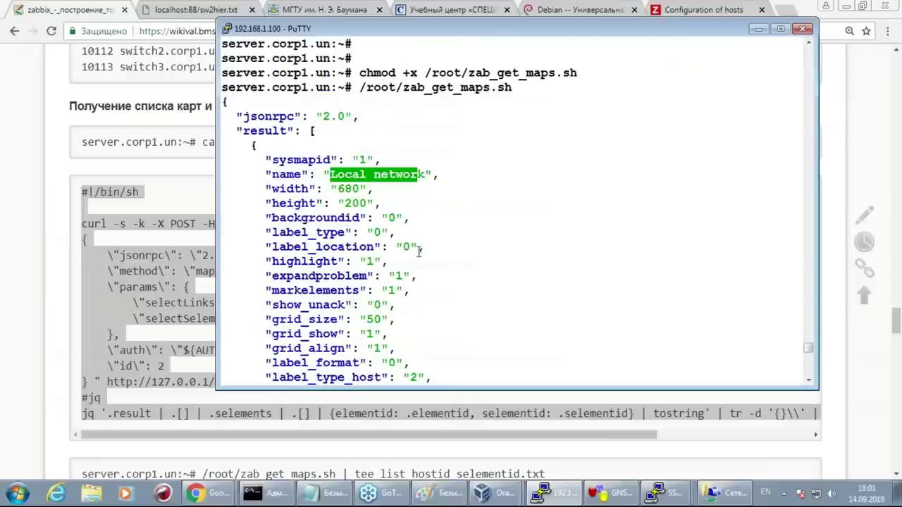
scroll(420, 250, "down", 20)
scroll(420, 251, "up", 4)
scroll(420, 251, "down", 12)
scroll(420, 251, "down", 20)
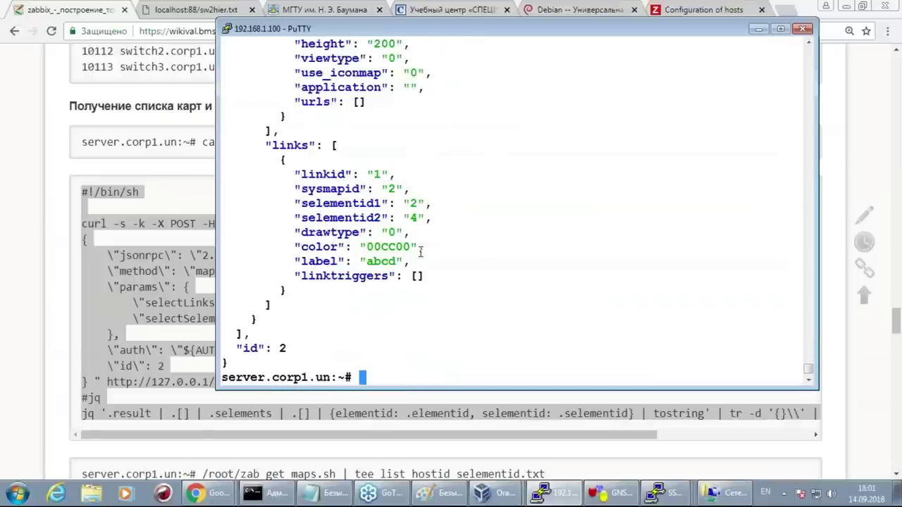
scroll(420, 252, "up", 20)
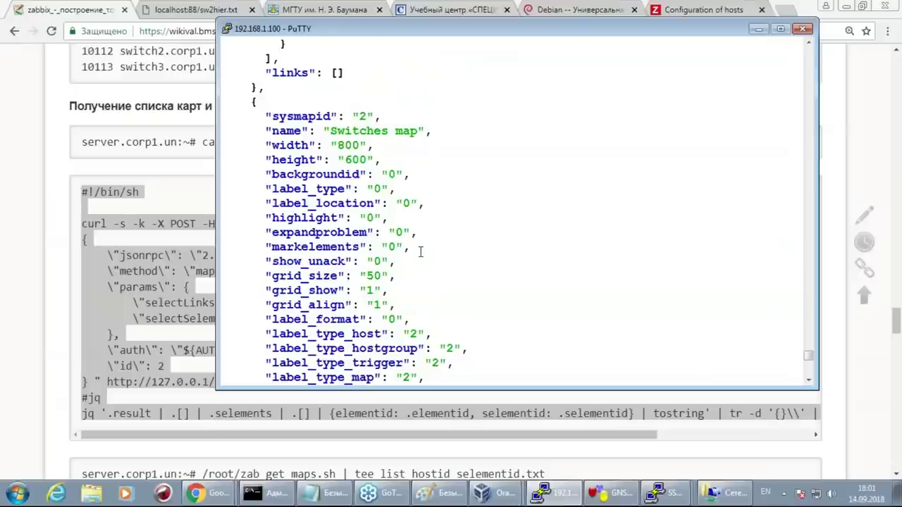
Mark the Switches map name and switch1's selementid 2 in the JSON output.
left_click_drag(339, 116, 416, 139)
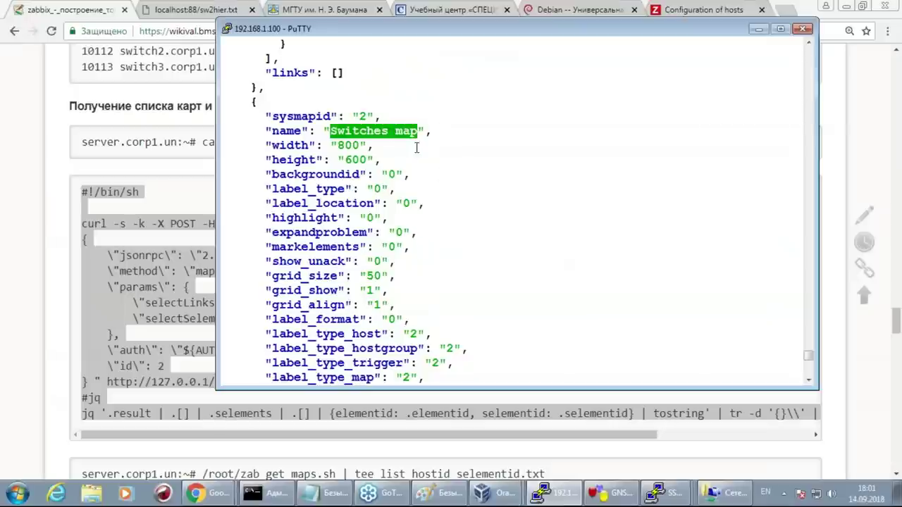
left_click(809, 382)
left_click(810, 381)
left_click(810, 381)
left_click_drag(809, 381, 809, 381)
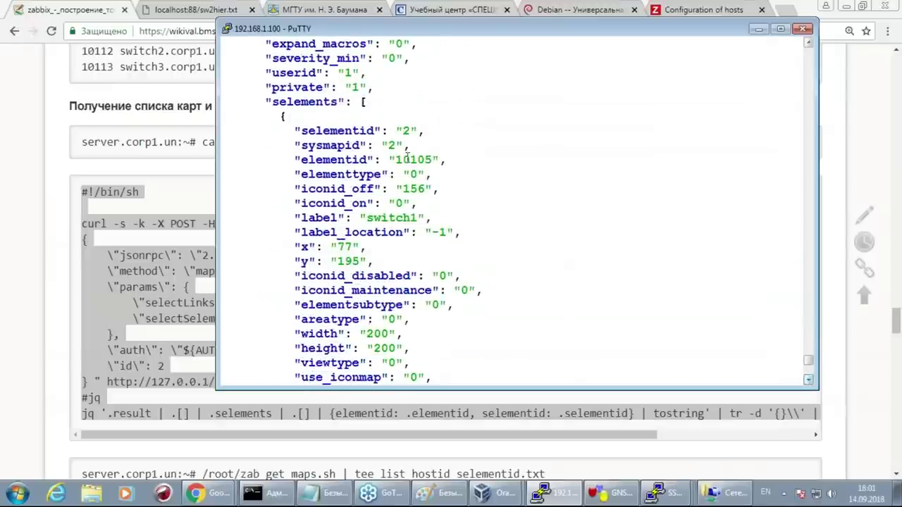
left_click_drag(396, 160, 430, 160)
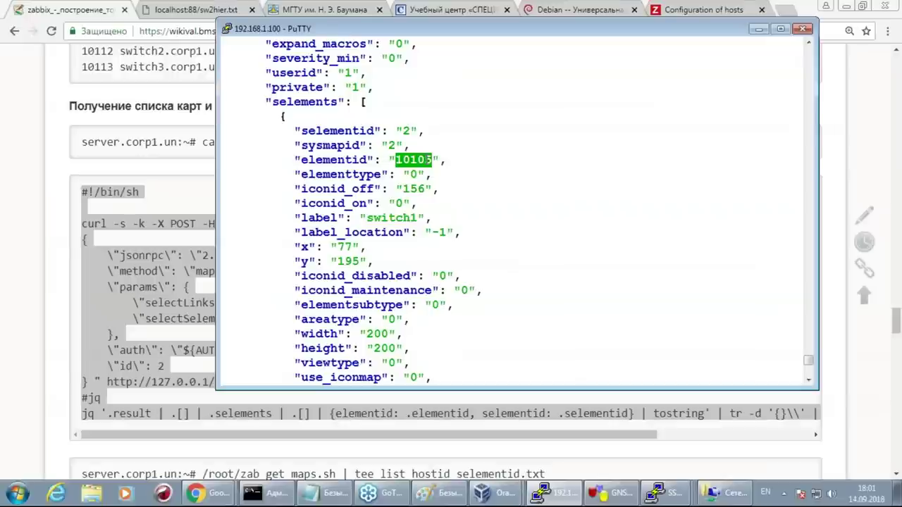
mouse_move(414, 120)
left_mouse_down()
mouse_move(392, 134)
mouse_move(423, 126)
mouse_move(409, 114)
left_mouse_up()
mouse_move(319, 138)
left_mouse_down()
mouse_move(374, 136)
mouse_move(380, 122)
left_mouse_up()
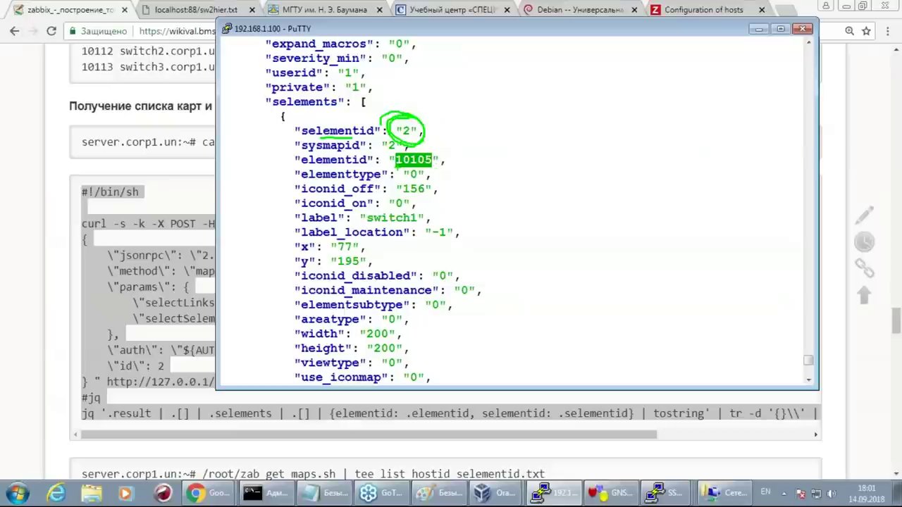
left_click_drag(381, 137, 446, 145)
scroll(436, 184, "down", 7)
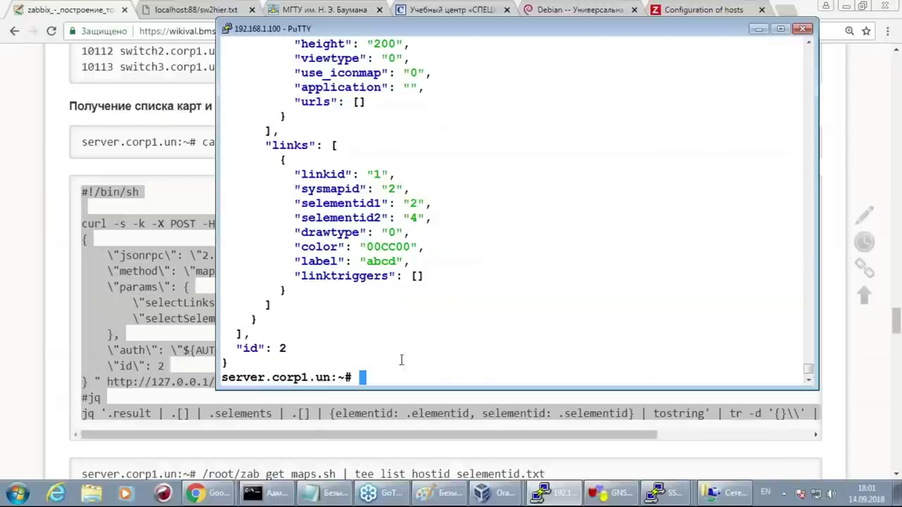
In zab_get_maps.sh, comment out the plain jq line, uncomment the filter line, and save.
left_click(365, 437)
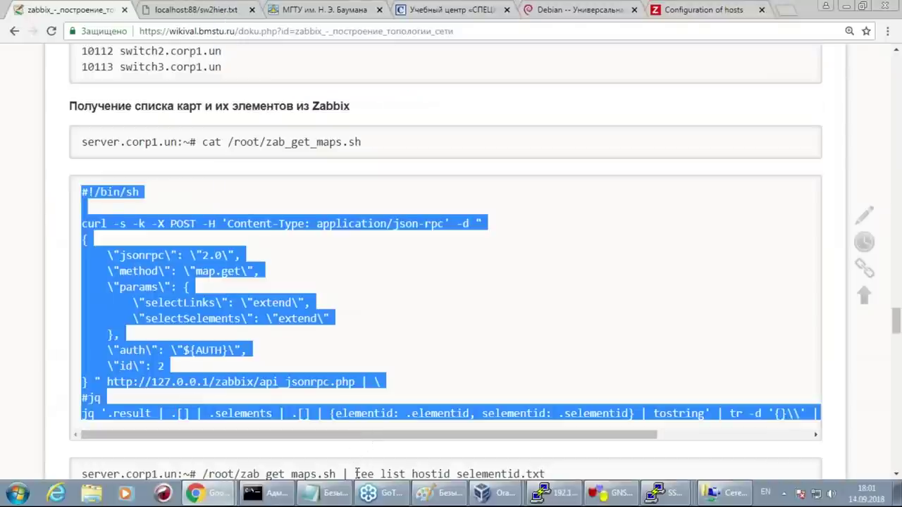
left_click(549, 497)
key("Up")
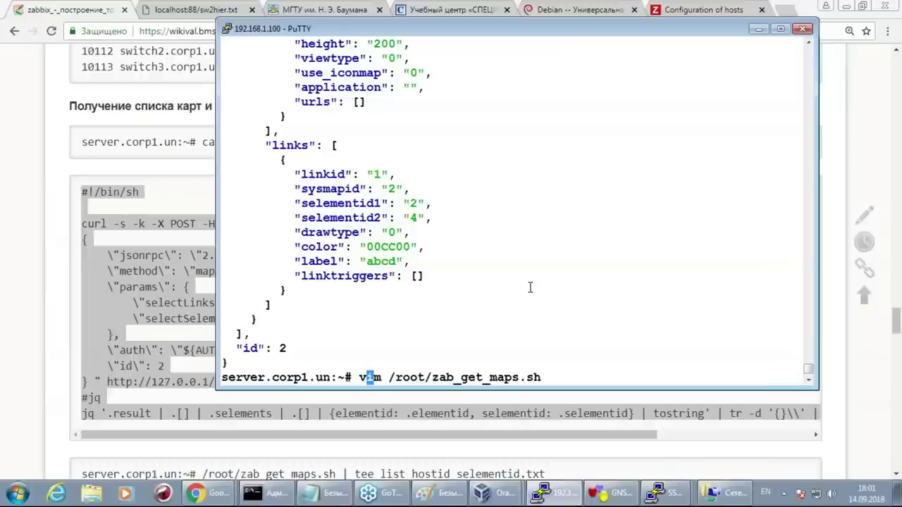
key("Return")
key("Down")
key("Down")
key("Down")
key("Down")
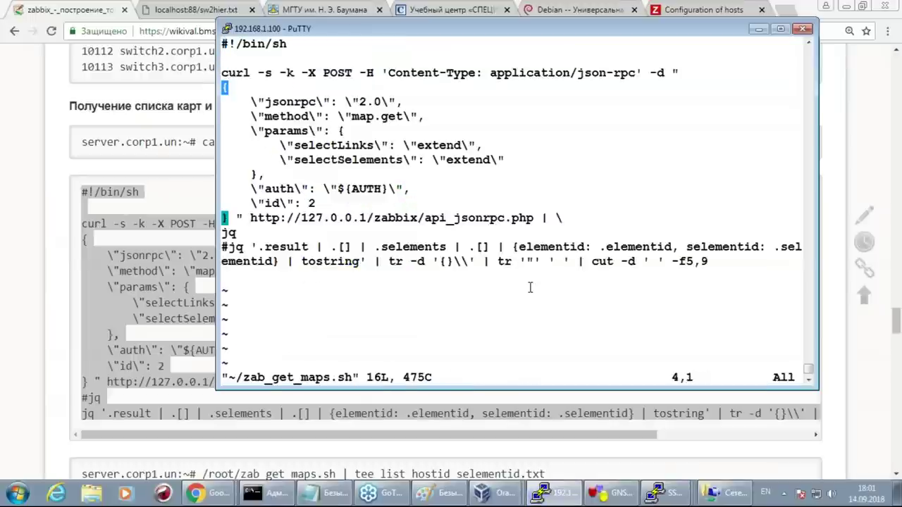
key("Down")
key("Down")
key("Down")
key("Down")
key("Down")
key("Down")
key("Down")
key("Down")
key("Down")
key("Down")
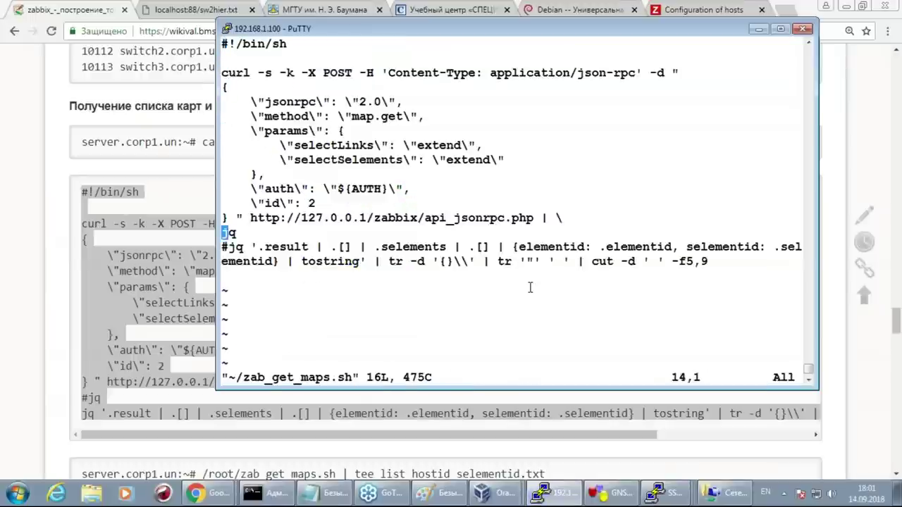
key("Up")
type("i#")
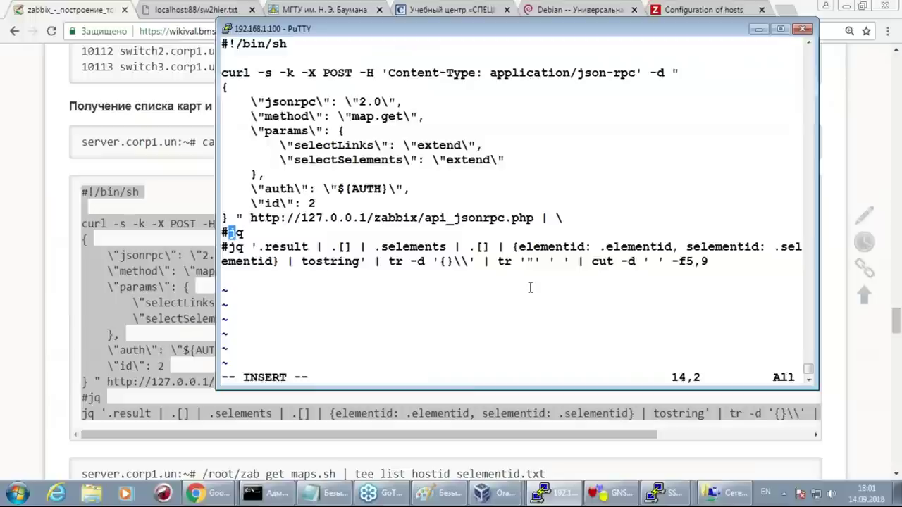
key("Escape")
key("Down")
type("x:wq")
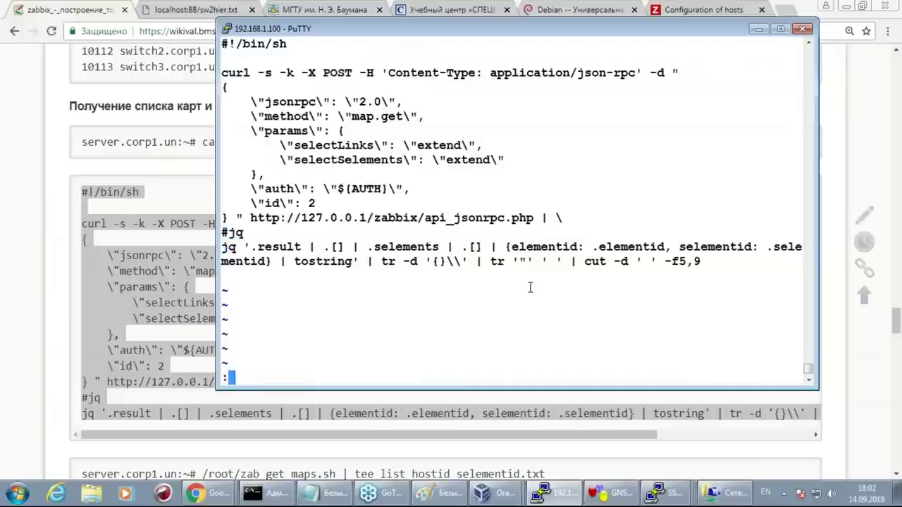
key("Return")
Rerun the script and highlight host IDs 10105 and 10106 in the pairs output.
key("Up")
key("Up")
key("Return")
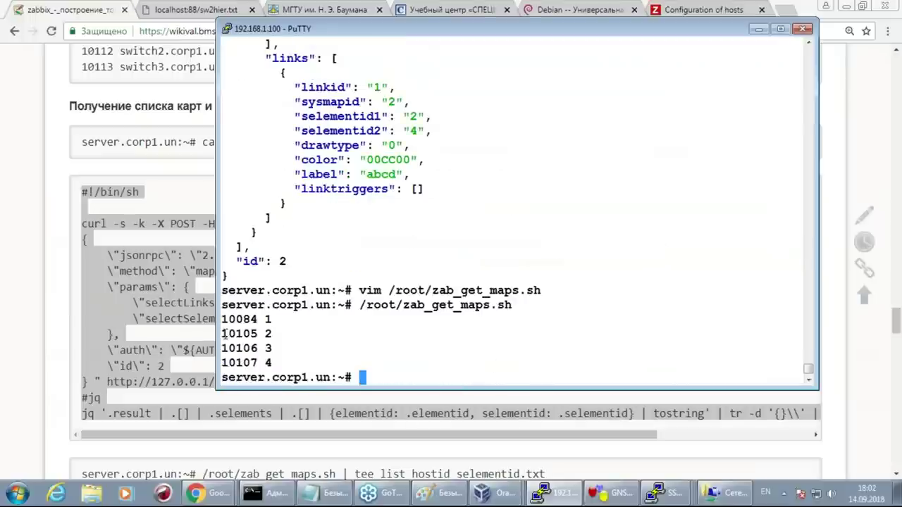
left_click_drag(222, 334, 255, 334)
left_click(271, 334)
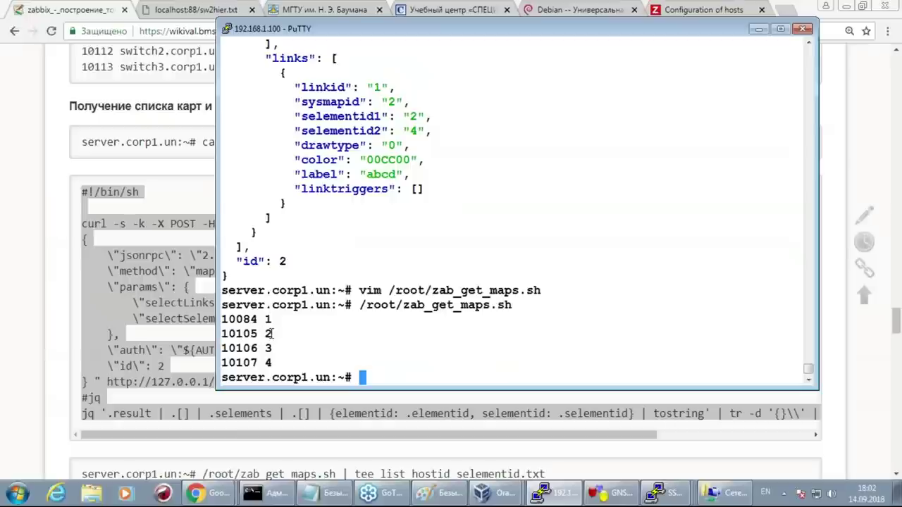
double_click(255, 348)
left_click(272, 348)
Run the wiki's tee command to save the pairs to list_hostid_selementid.txt.
left_click(150, 411)
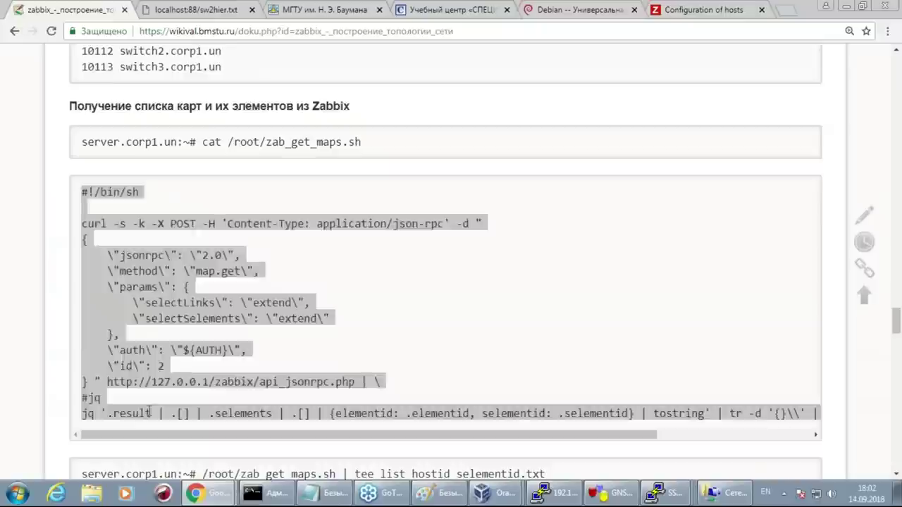
left_click_drag(82, 187, 434, 437)
scroll(434, 332, "down", 2)
left_click_drag(203, 343, 555, 342)
key("ctrl+c")
key("alt+Tab")
right_click(505, 254)
key("Return")
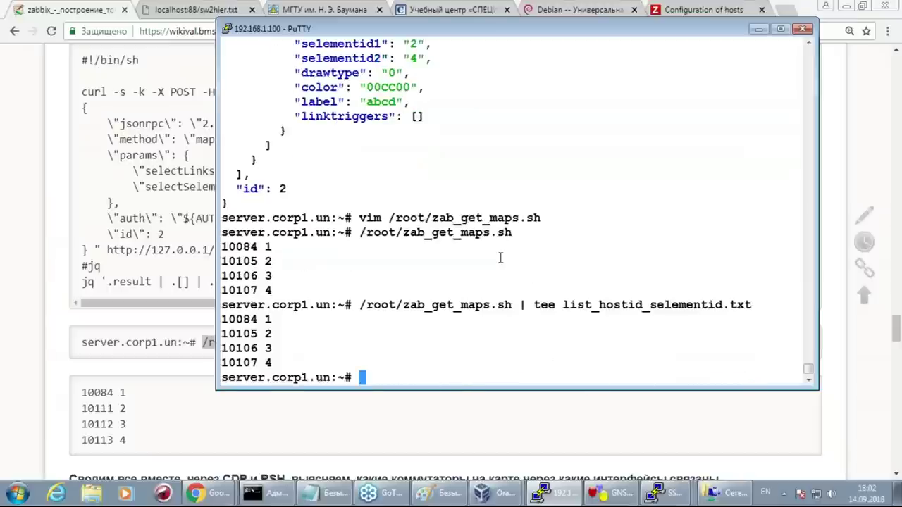
Display list_hostid_host.txt with cat, using the path copied from the wiki.
key("Return")
key("Return")
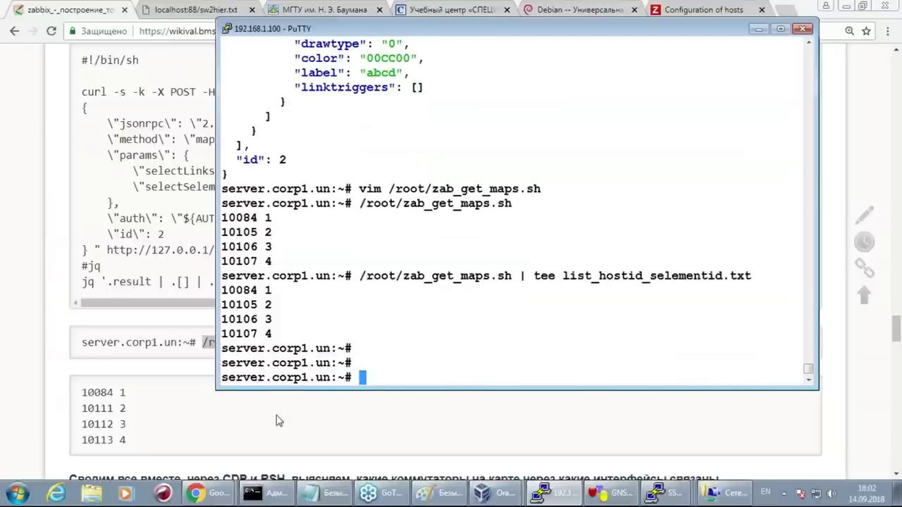
left_click(279, 421)
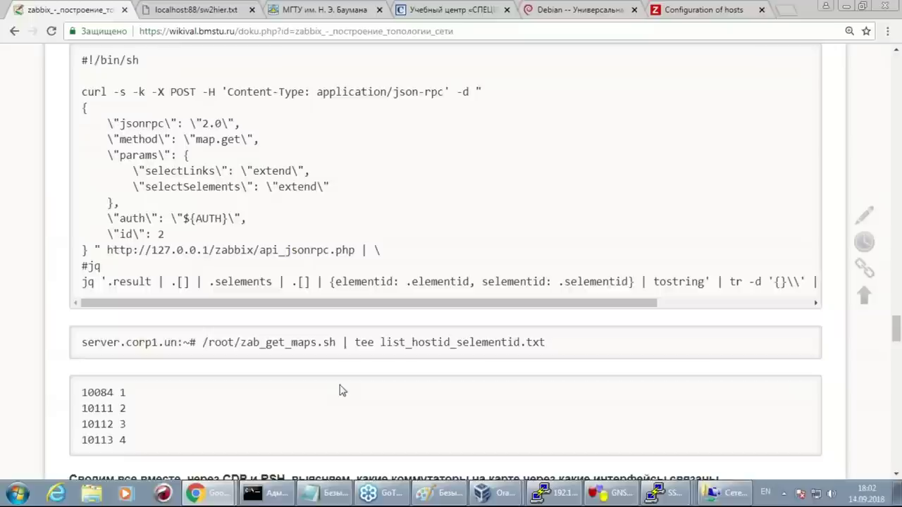
scroll(415, 395, "down", 4)
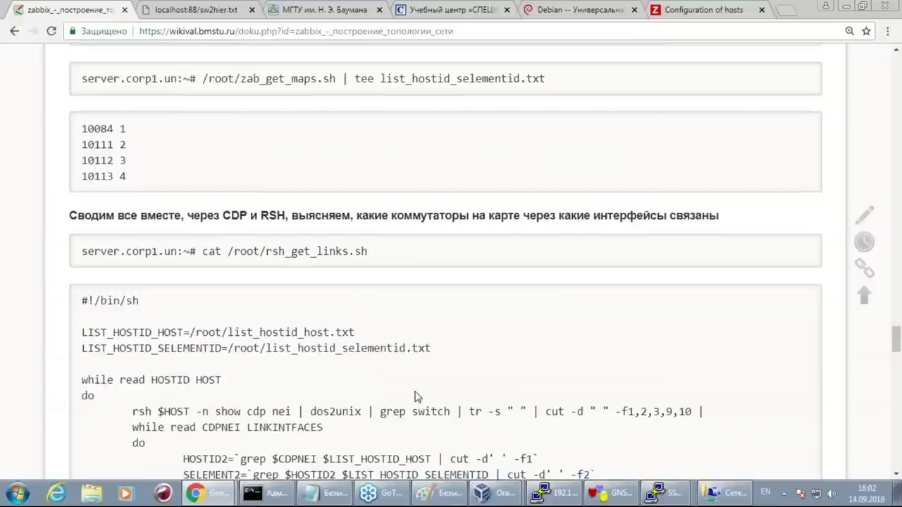
left_click_drag(190, 332, 382, 336)
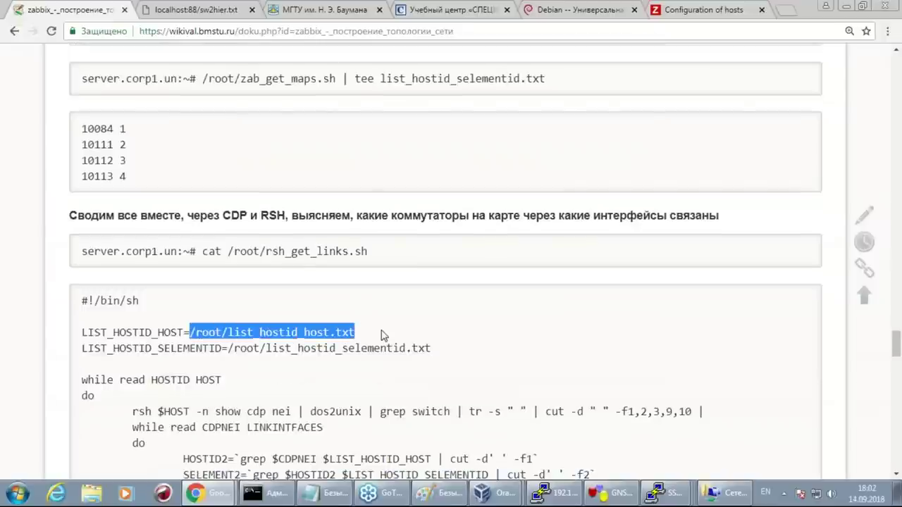
key("alt+Tab")
type("cat")
right_click(406, 330)
key("Return")
key("Return")
key("Return")
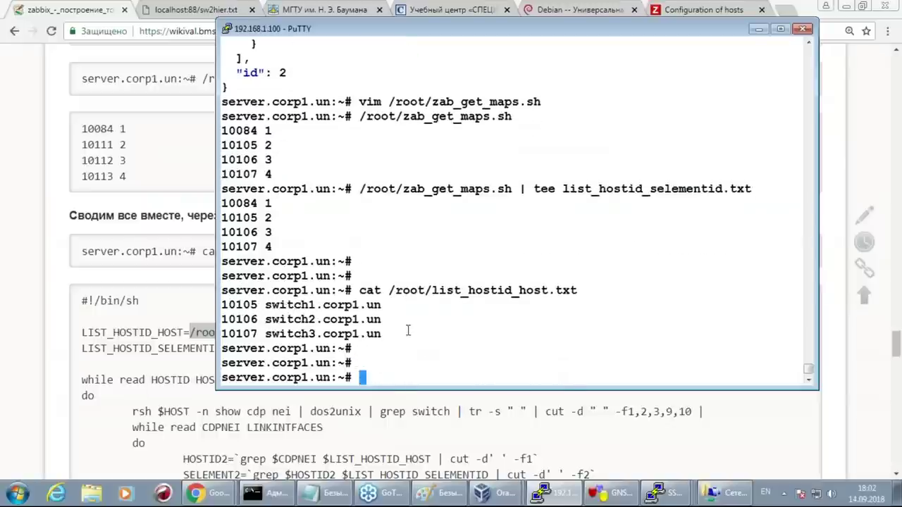
Display list_hostid_selementid.txt with cat.
left_click(160, 332)
left_click_drag(227, 351, 453, 358)
key("alt+Tab")
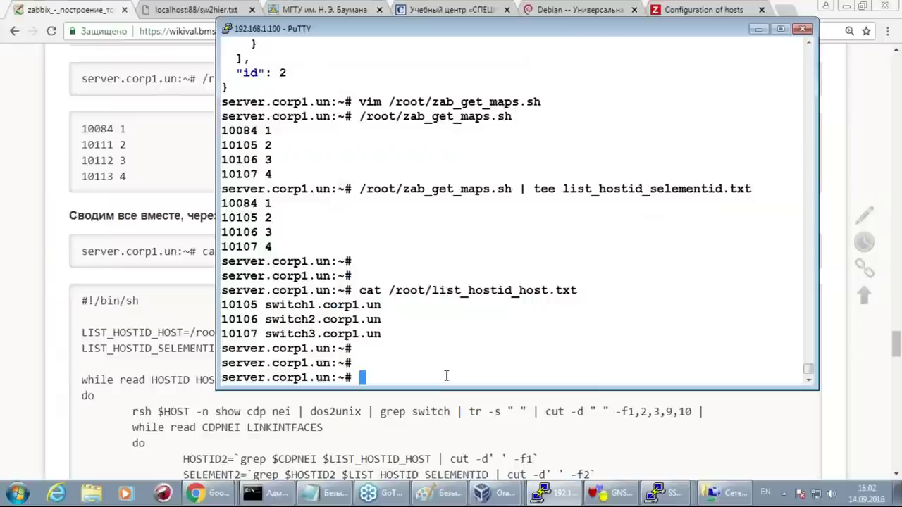
right_click(452, 265)
key("Home")
type("cat")
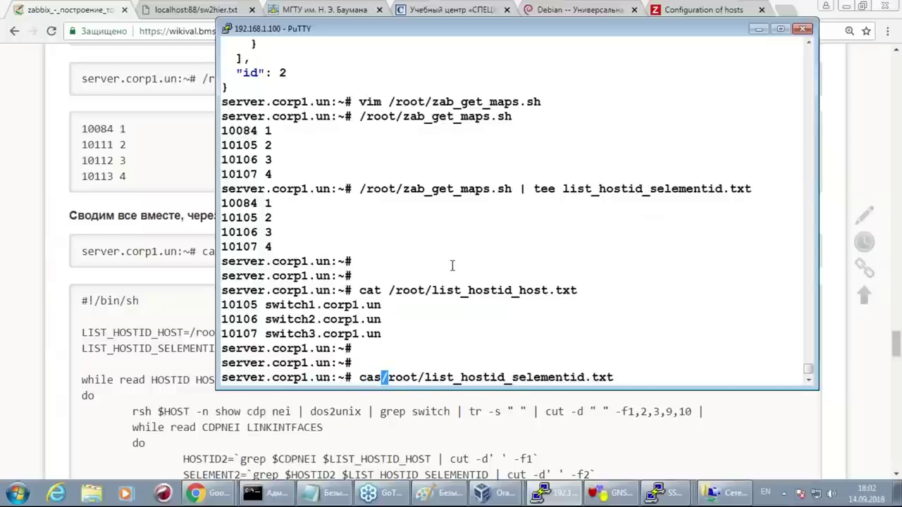
key("BackSpace")
type("t")
key("Return")
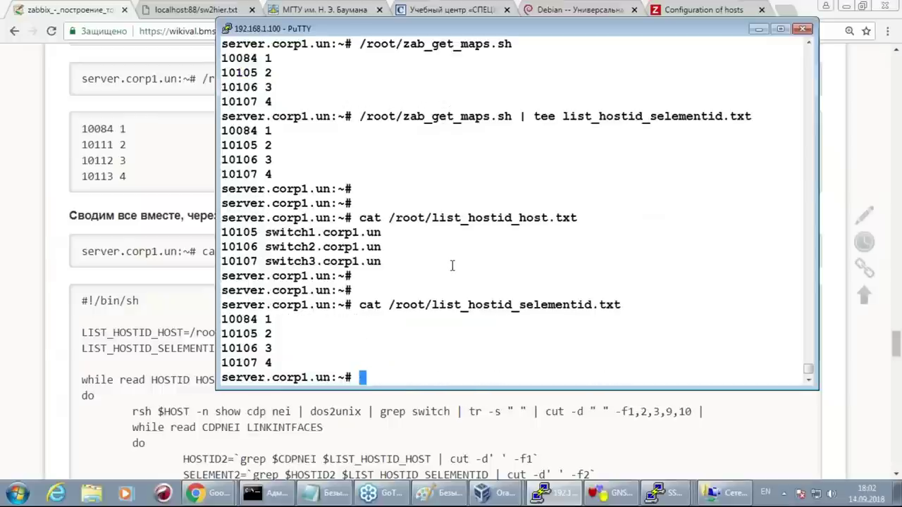
Highlight switch1's host ID 10105 in both the host list and the element list.
left_click_drag(265, 233, 380, 232)
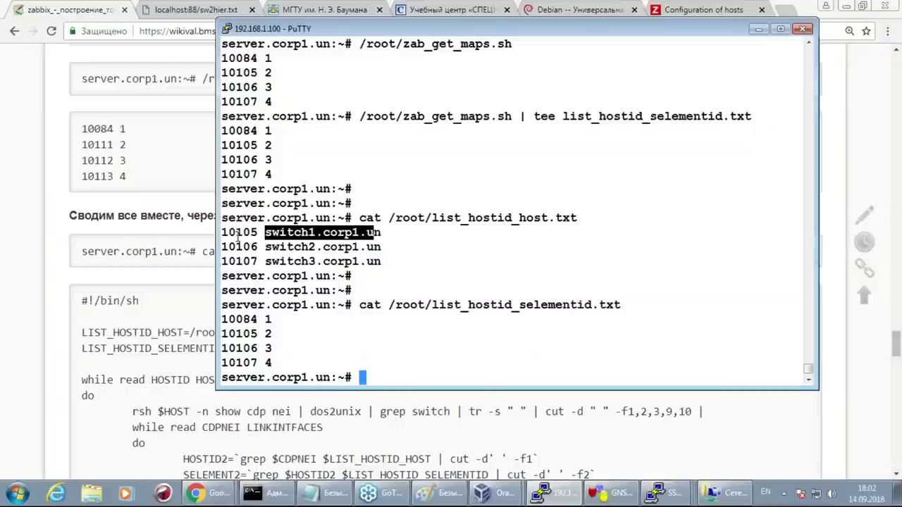
left_click(224, 233)
left_click_drag(224, 233, 257, 234)
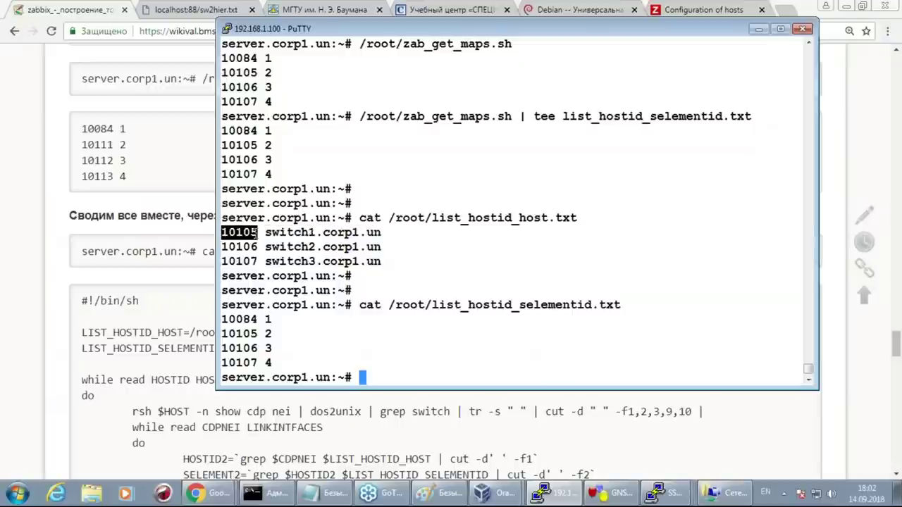
left_click_drag(224, 334, 270, 334)
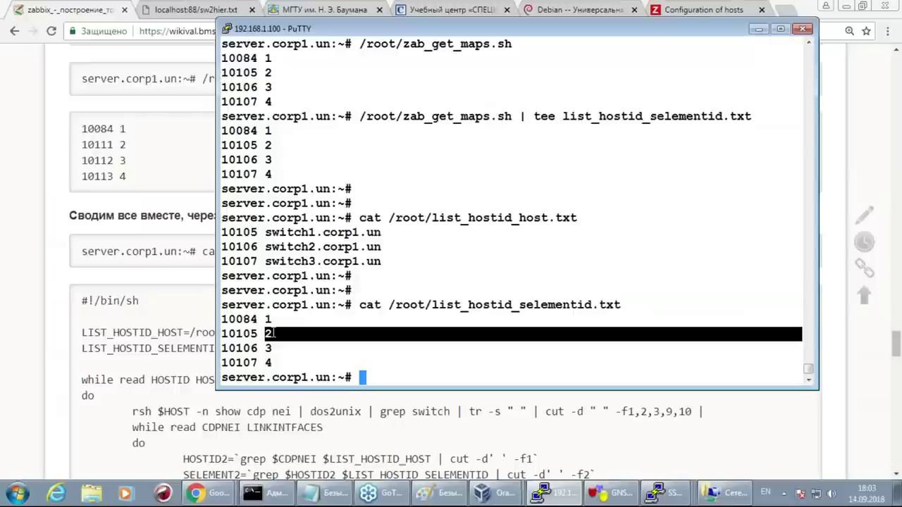
Copy the /root/rsh_get_links.sh path from the wiki instructions.
left_click(167, 384)
scroll(197, 360, "down", 1)
scroll(240, 125, "down", 2)
left_click_drag(227, 118, 379, 120)
key("ctrl+c")
key("alt+Tab")
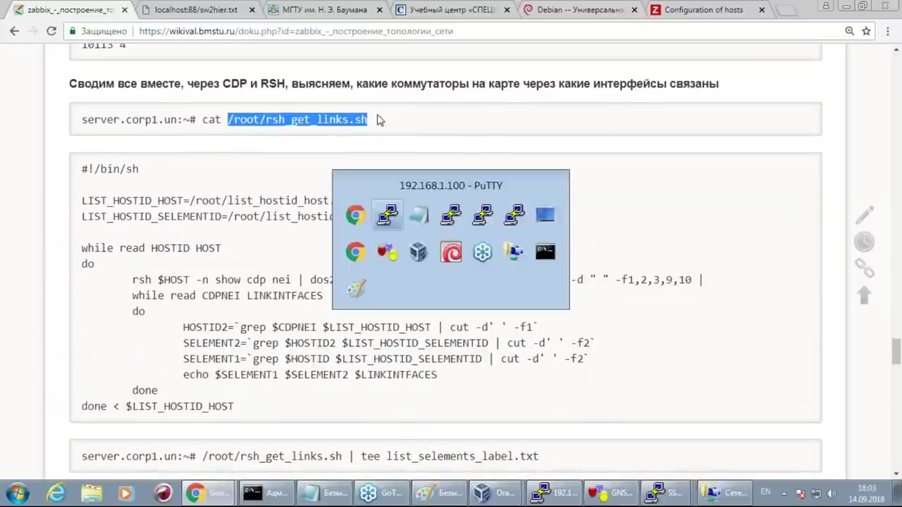
Open /root/rsh_get_links.sh in vim and paste in the wiki's CDP link-finding script.
type("vim")
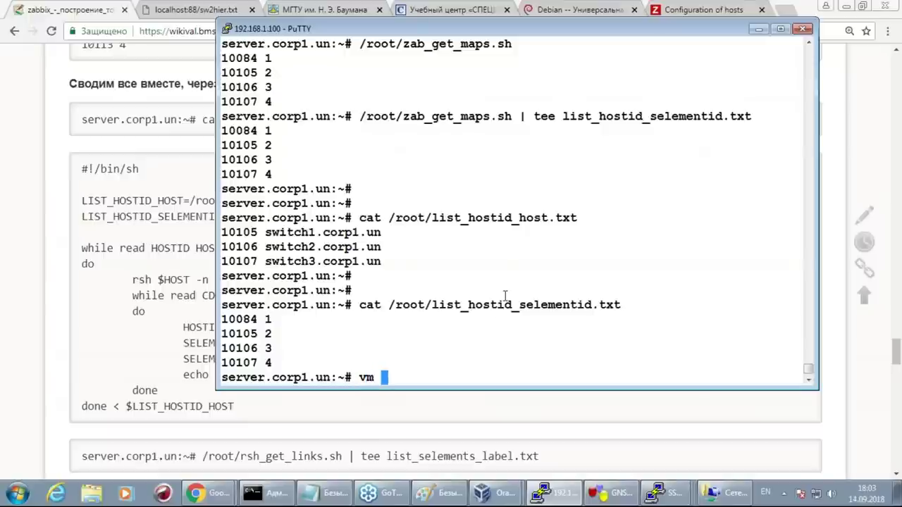
right_click(504, 296)
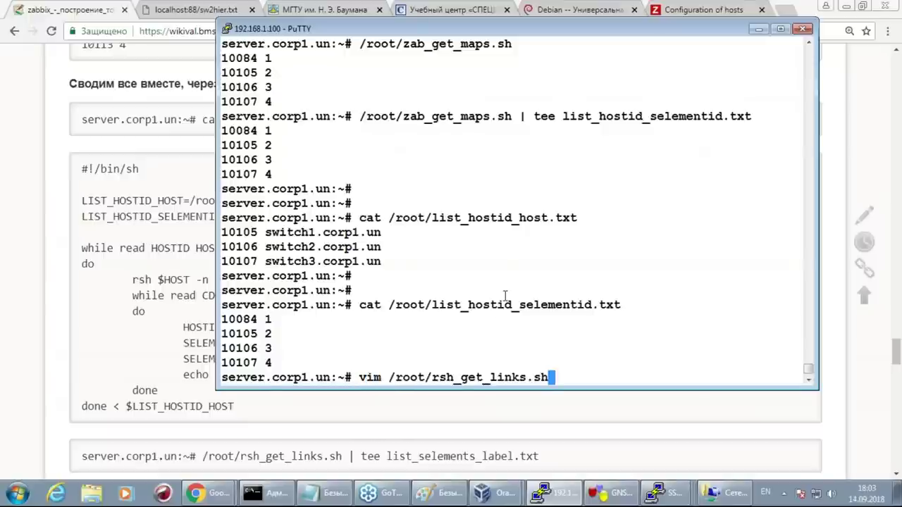
key("Return")
left_click_drag(79, 168, 300, 414)
key("alt+Tab")
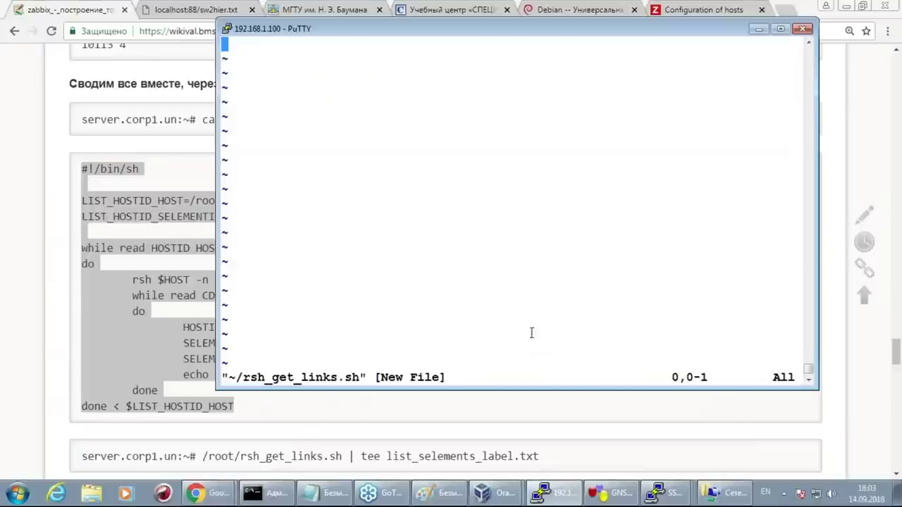
key("i")
right_click(487, 269)
key("Return")
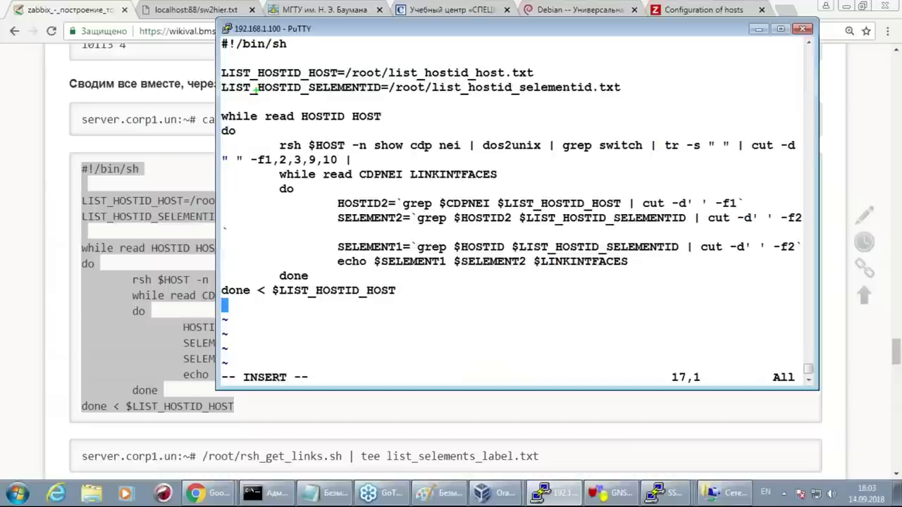
Underline the outer loop, host list file, $HOST, cut fields 9,10 and inner loop.
left_click_drag(232, 129, 276, 128)
left_click_drag(272, 301, 398, 302)
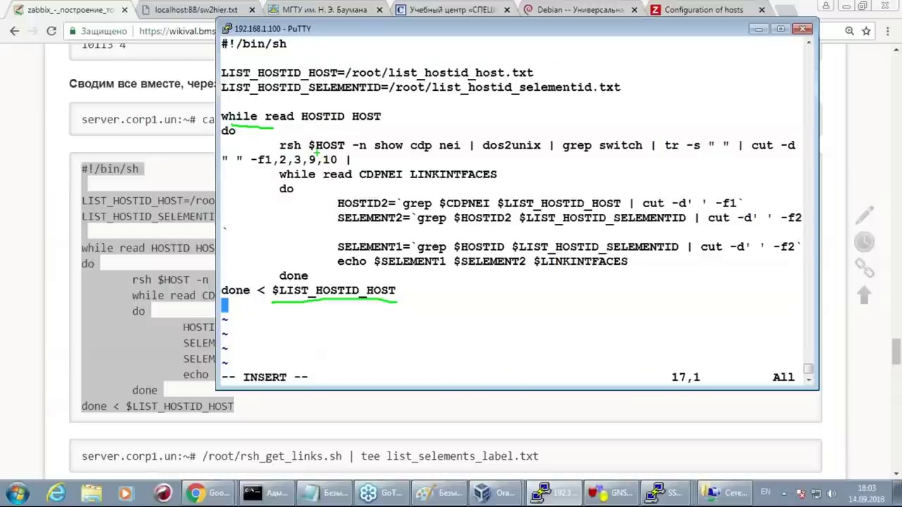
left_click_drag(308, 152, 326, 153)
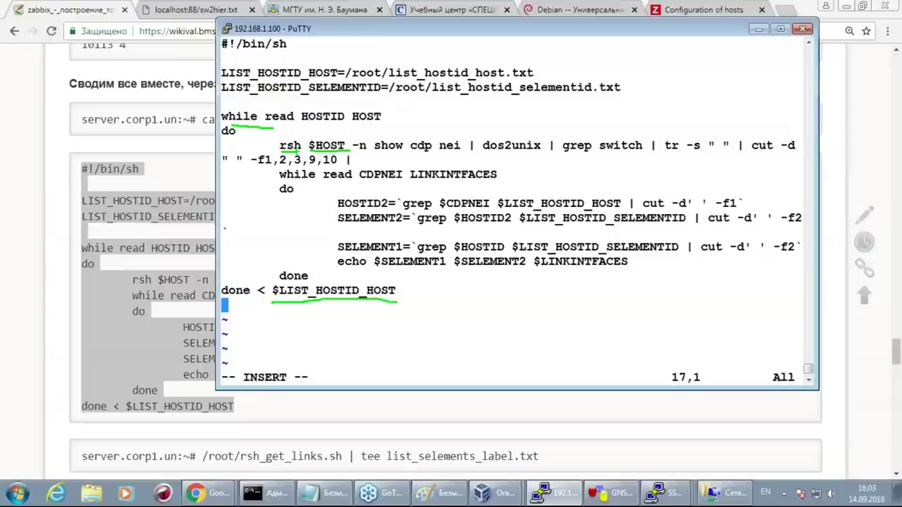
left_click_drag(335, 165, 352, 161)
mouse_move(283, 182)
left_mouse_down()
mouse_move(492, 190)
mouse_move(491, 210)
left_mouse_up()
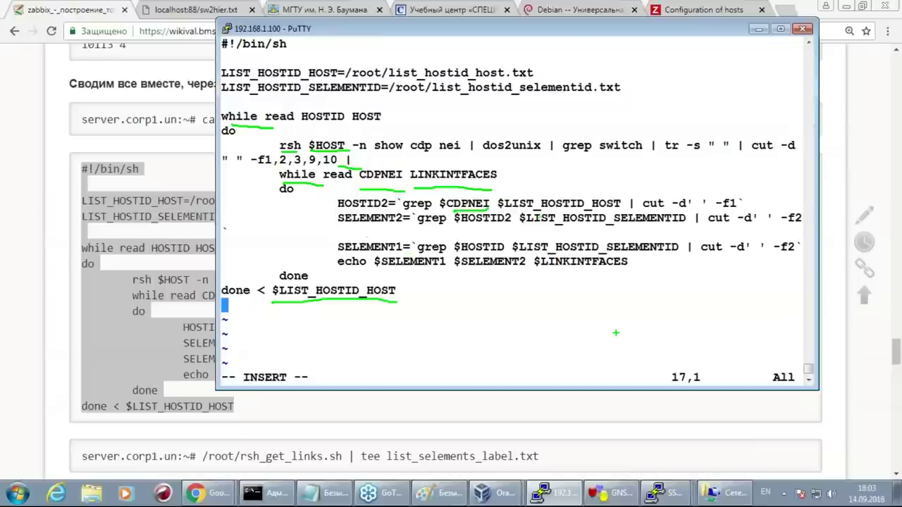
Save the script and quit vim with :wq.
key("Escape")
type(":wq")
key("Return")
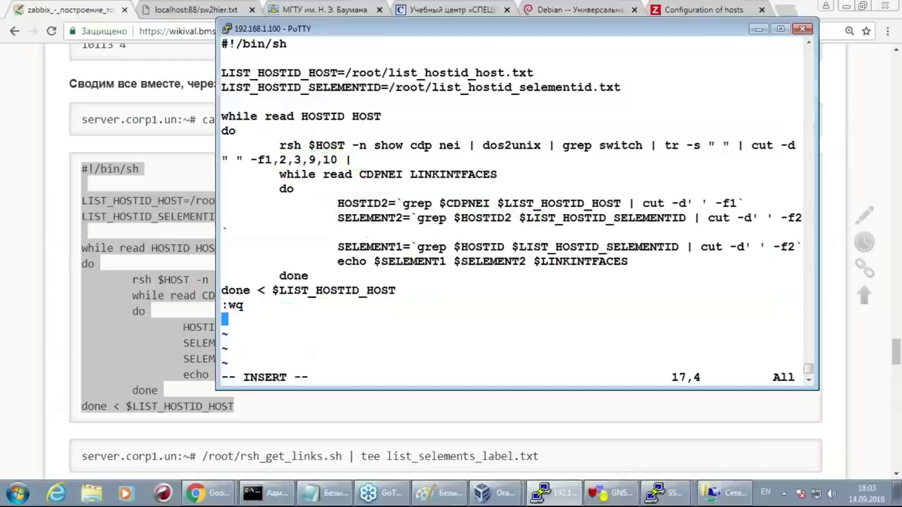
key("BackSpace")
key("BackSpace")
key("BackSpace")
key("BackSpace")
key("Escape")
type(":wq")
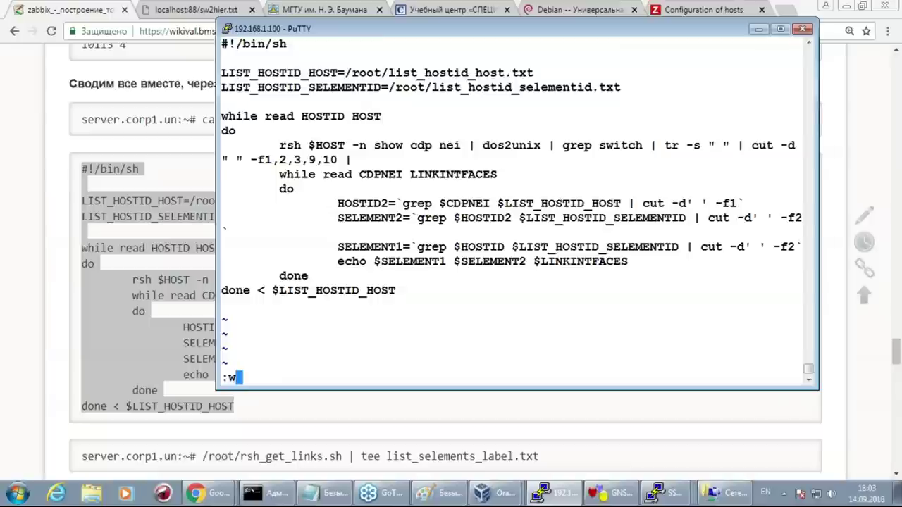
key("Return")
Make /root/rsh_get_links.sh executable with chmod +x.
key("Return")
key("Return")
key("Up")
key("Home")
key("Right")
key("Right")
key("Right")
key("BackSpace")
key("BackSpace")
key("BackSpace")
type("chmod +x")
key("Return")
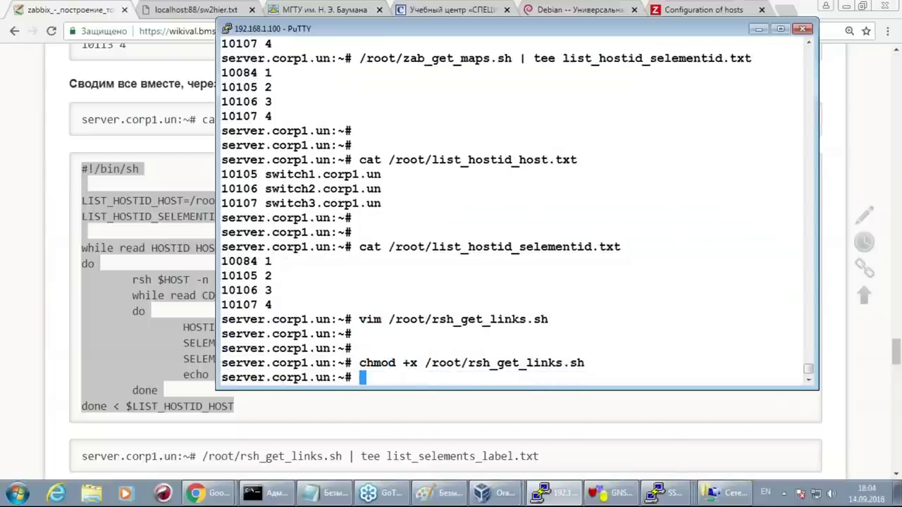
Run /root/rsh_get_links.sh and mark the first link: element 2, Fas 0/5 to Fas 0/9.
left_click_drag(426, 363, 579, 361)
right_click(618, 285)
key("Return")
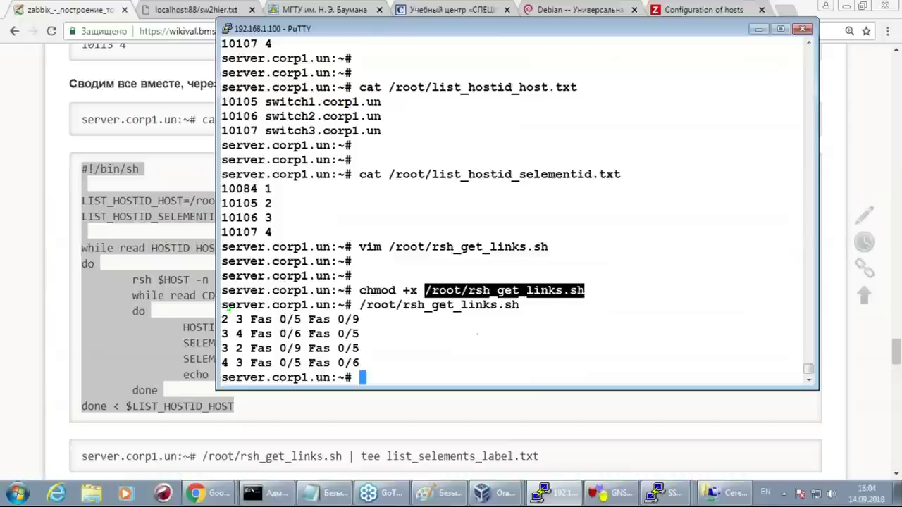
mouse_move(225, 314)
left_mouse_down()
mouse_move(225, 327)
mouse_move(238, 313)
left_mouse_up()
left_click_drag(254, 326, 302, 329)
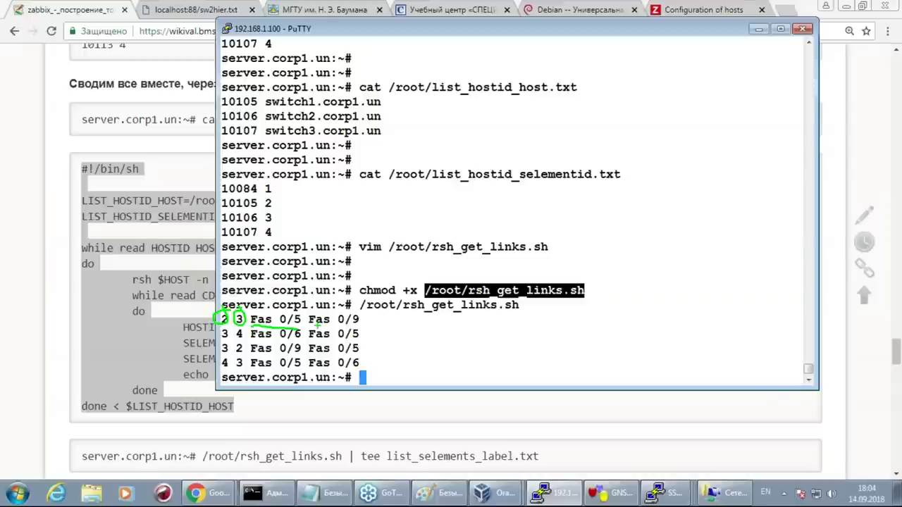
left_click_drag(312, 329, 345, 325)
mouse_move(251, 331)
left_mouse_down()
mouse_move(329, 330)
mouse_move(367, 310)
mouse_move(241, 307)
left_mouse_up()
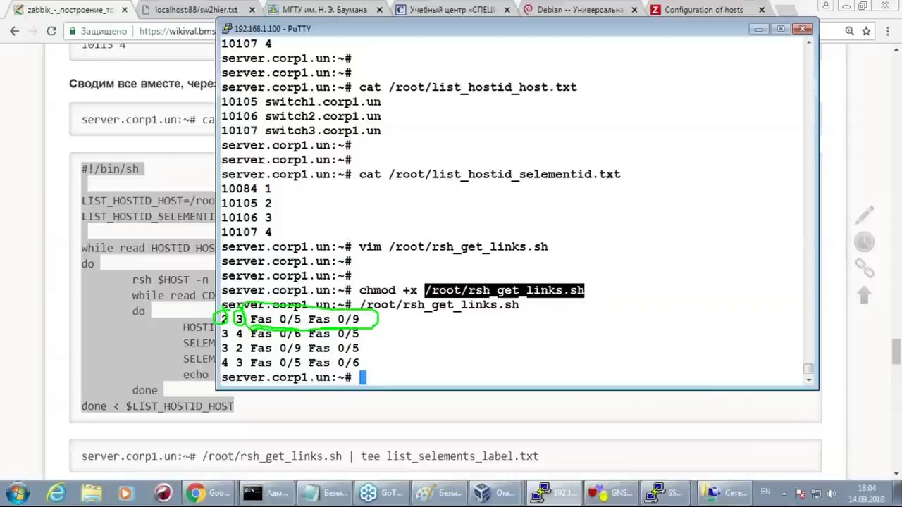
key("Escape")
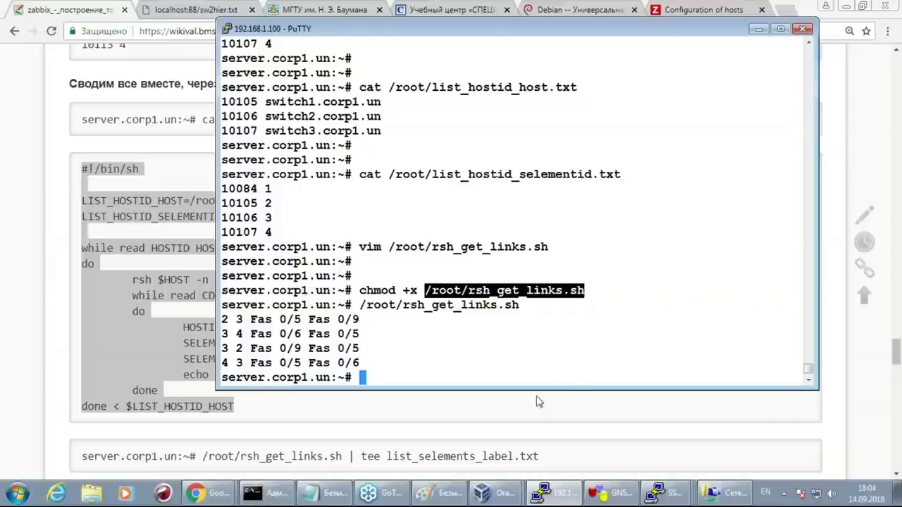
Run /root/rsh_get_links.sh | tee list_selements_label.txt, adding the missing leading slash.
left_click(351, 444)
left_click_drag(203, 456, 540, 457)
key("ctrl+c")
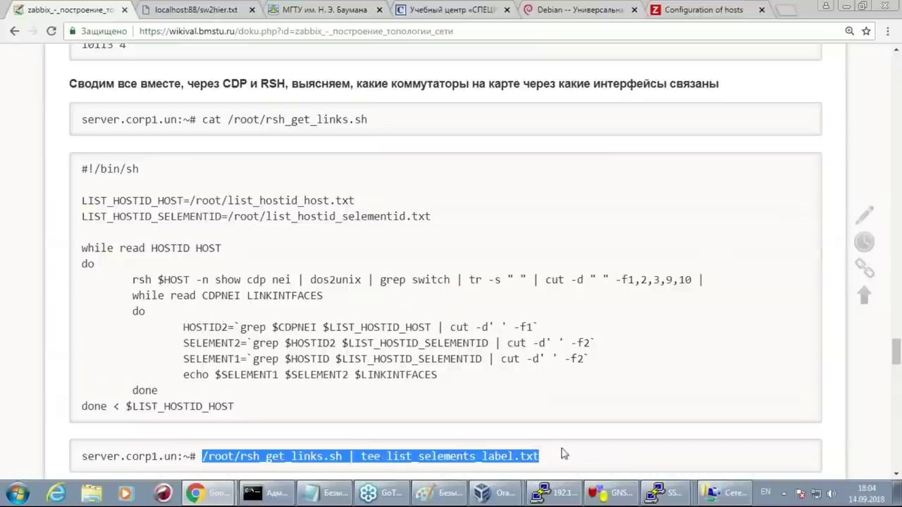
key("alt+Tab")
right_click(600, 183)
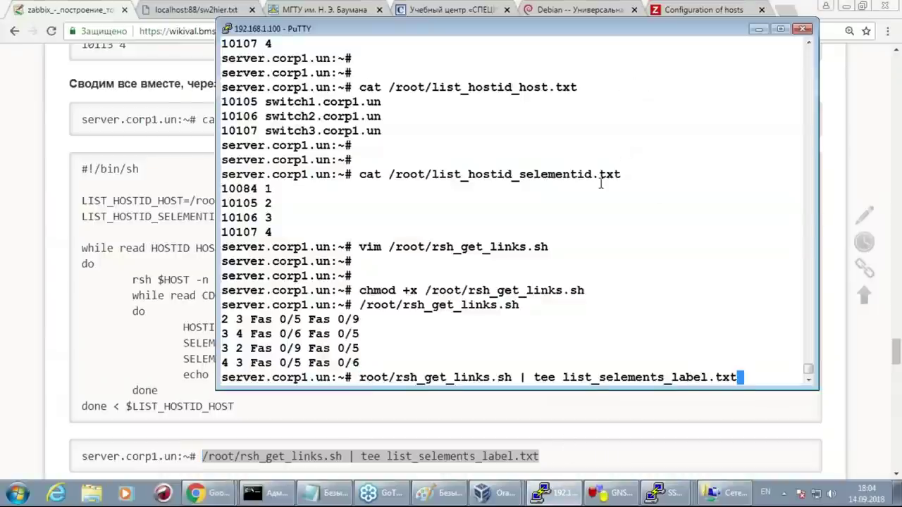
key("Return")
key("Up")
key("Home")
type("/")
key("Return")
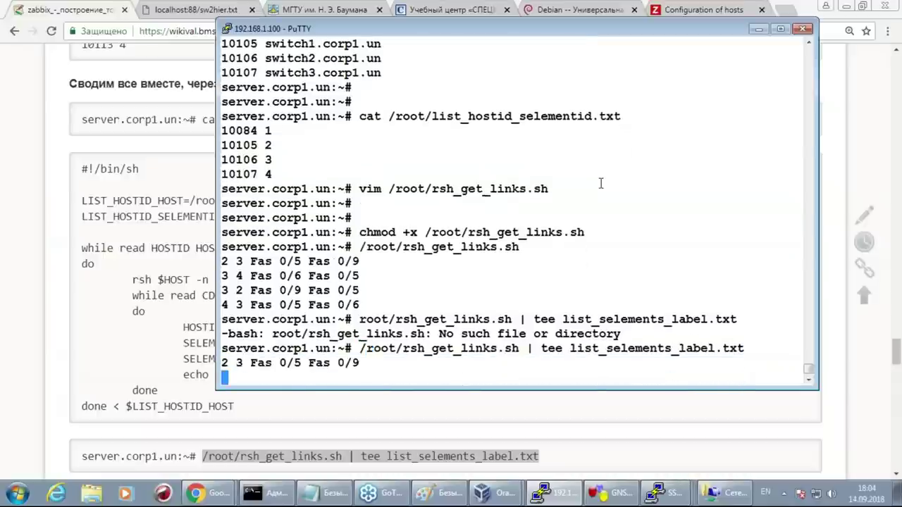
left_click(211, 426)
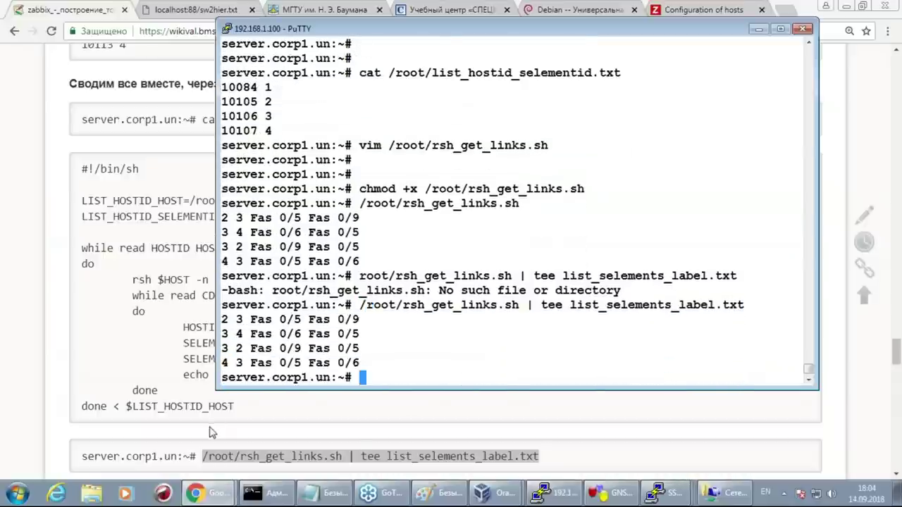
scroll(235, 418, "down", 2)
scroll(395, 361, "down", 3)
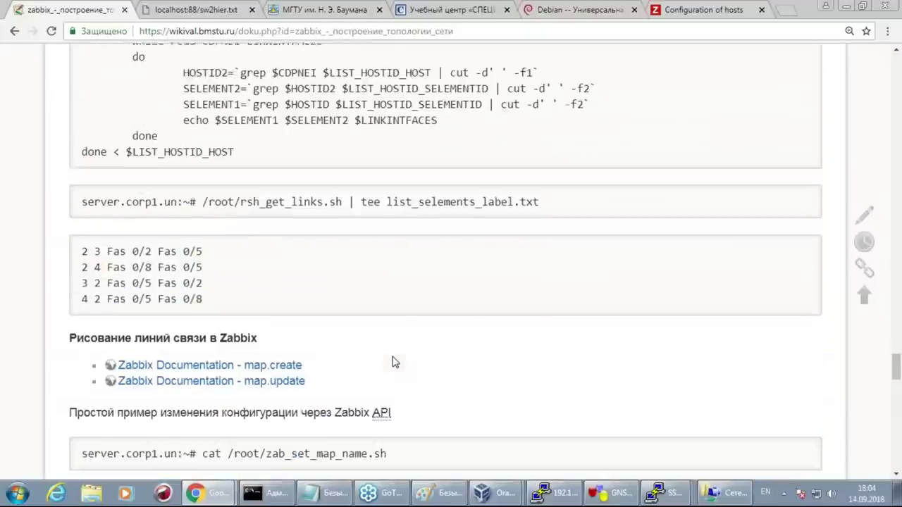
Copy the /root/zab_set_map_name.sh path from the wiki and open it in vim.
scroll(393, 362, "down", 3)
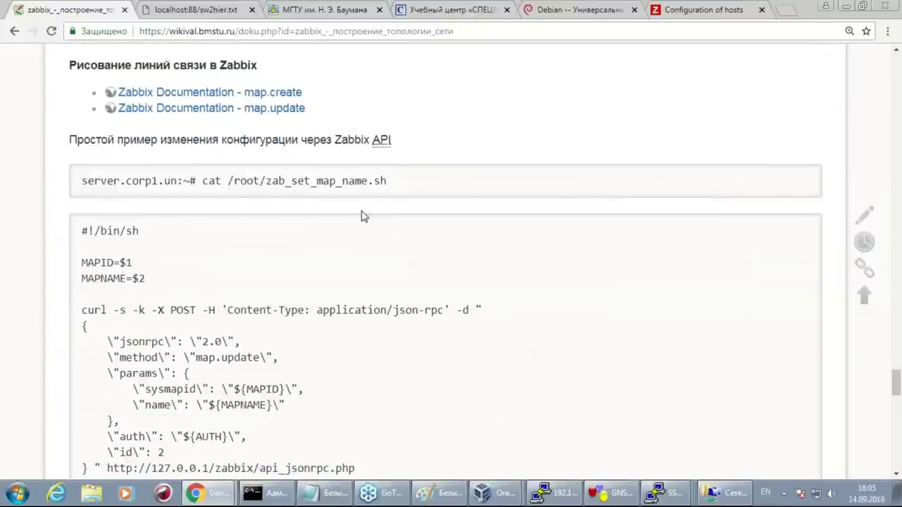
left_click_drag(228, 182, 405, 186)
key("ctrl+c")
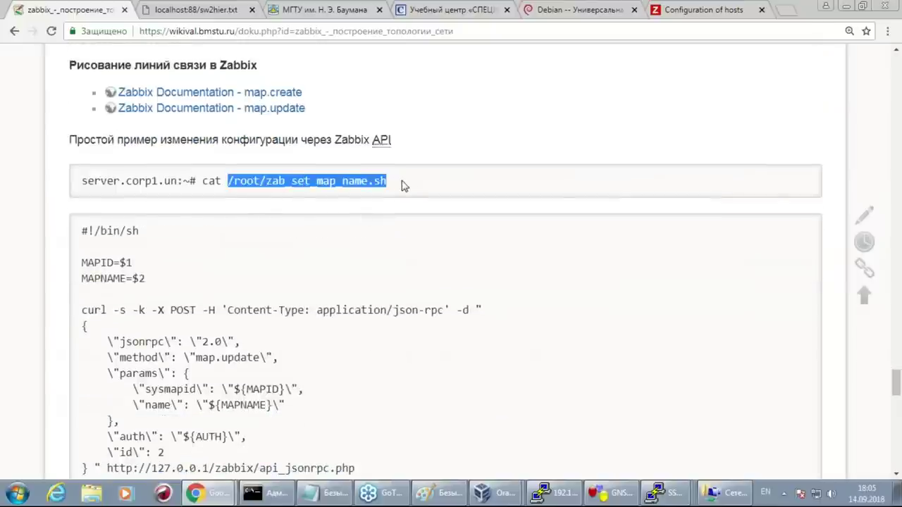
key("alt+Tab")
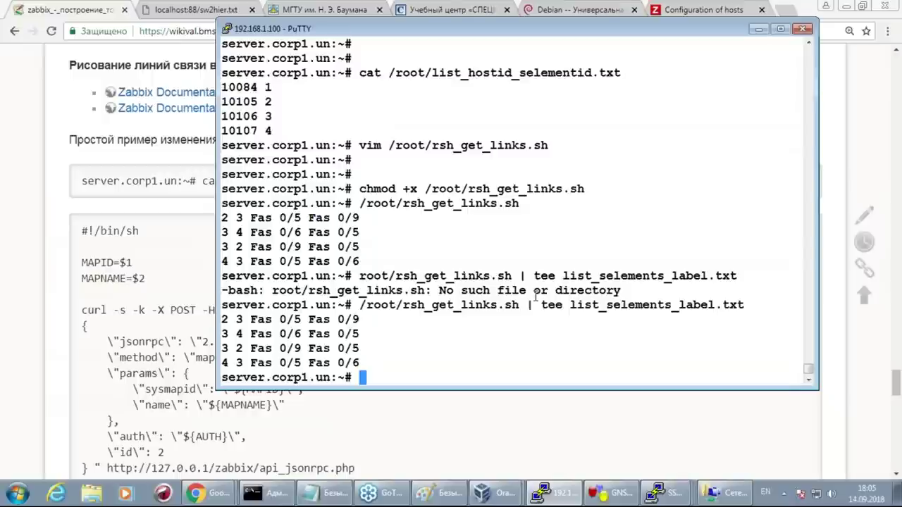
type("vim")
right_click(543, 293)
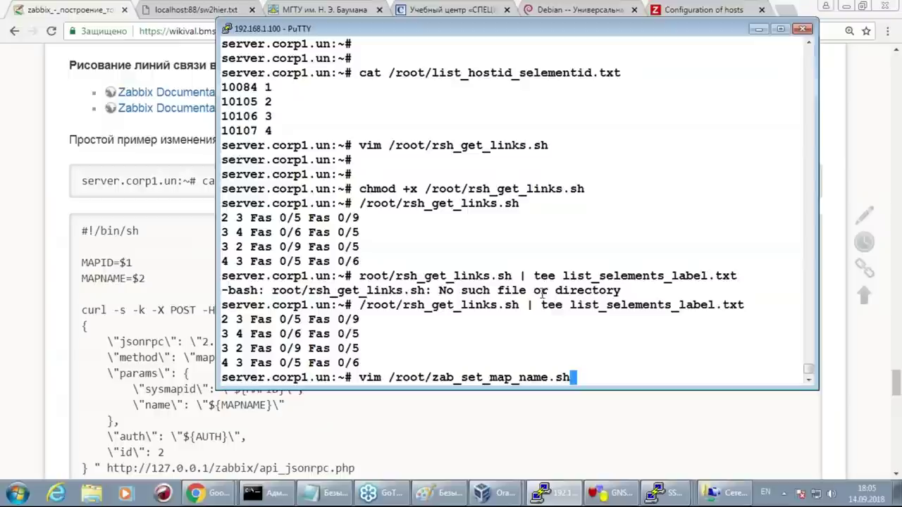
key("Return")
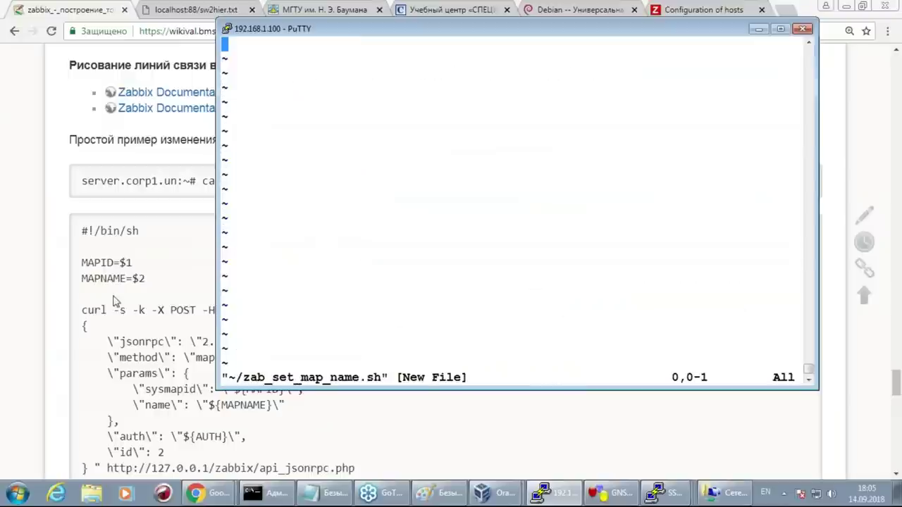
Paste the wiki's map.update curl script into the new file.
left_click(123, 307)
scroll(127, 308, "down", 1)
left_click_drag(80, 165, 418, 400)
key("alt+Tab")
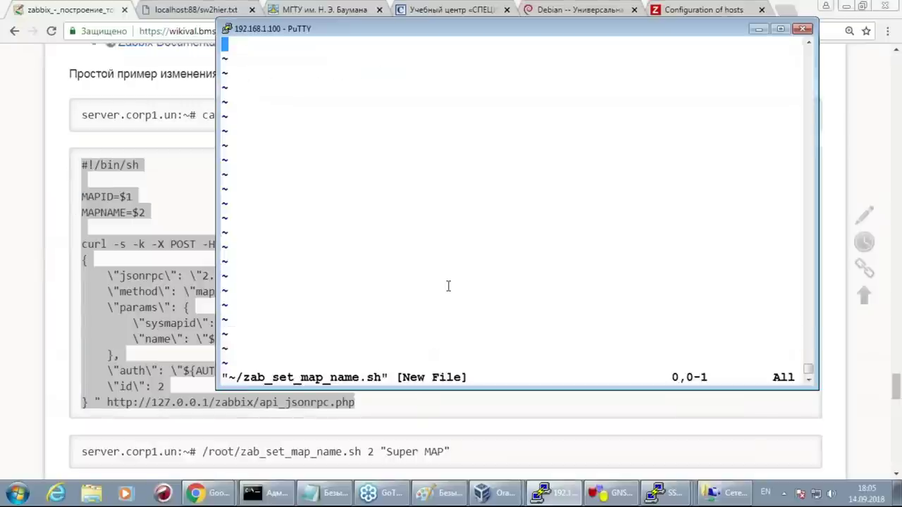
key("i")
right_click(448, 286)
key("Return")
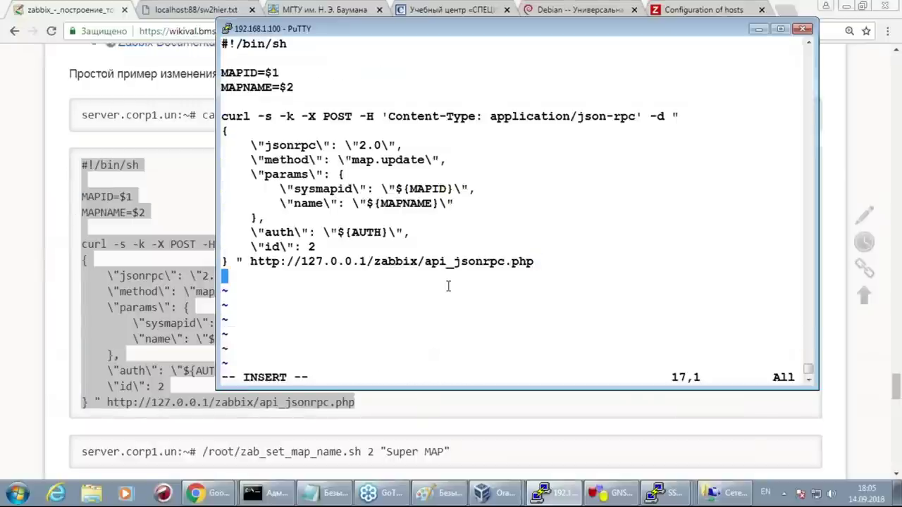
Highlight the script's POST method, map.update call, sysmapid and map name parameters.
left_click_drag(331, 116, 344, 115)
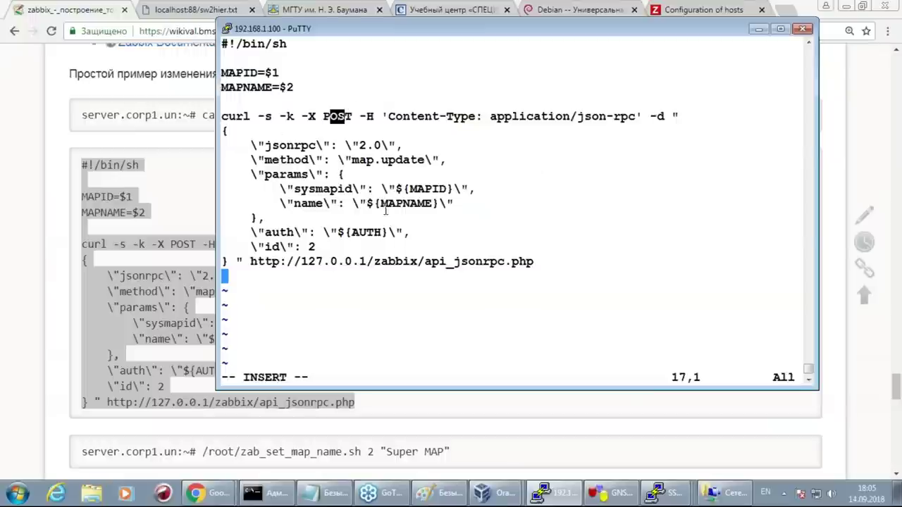
left_click_drag(345, 169, 423, 169)
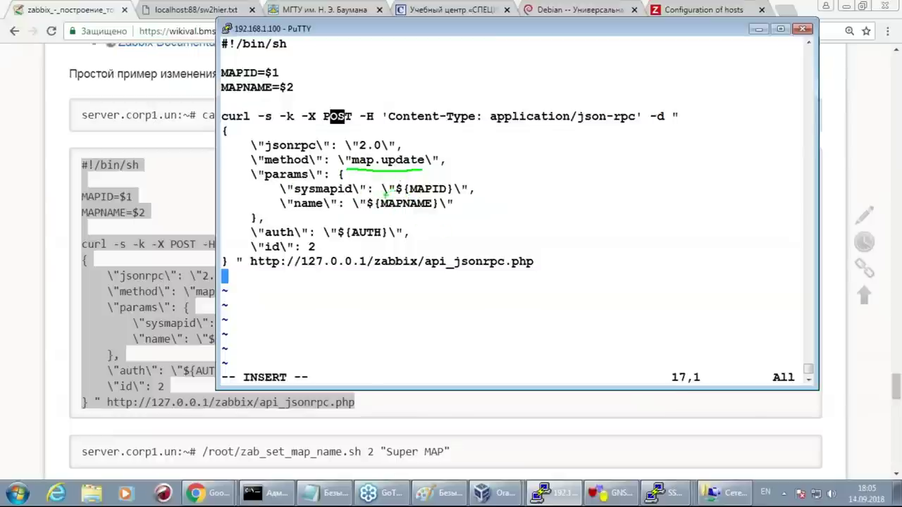
left_click_drag(384, 195, 467, 195)
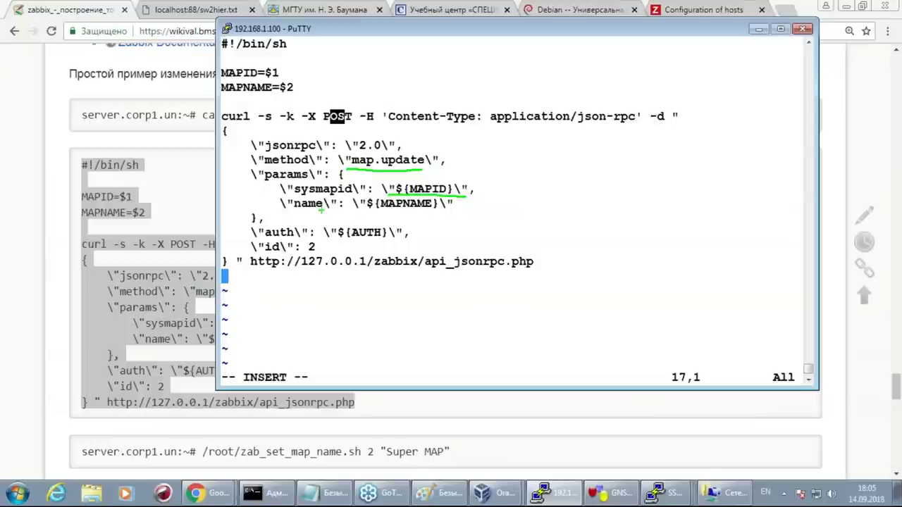
mouse_move(290, 211)
left_mouse_down()
mouse_move(376, 223)
mouse_move(446, 217)
left_mouse_up()
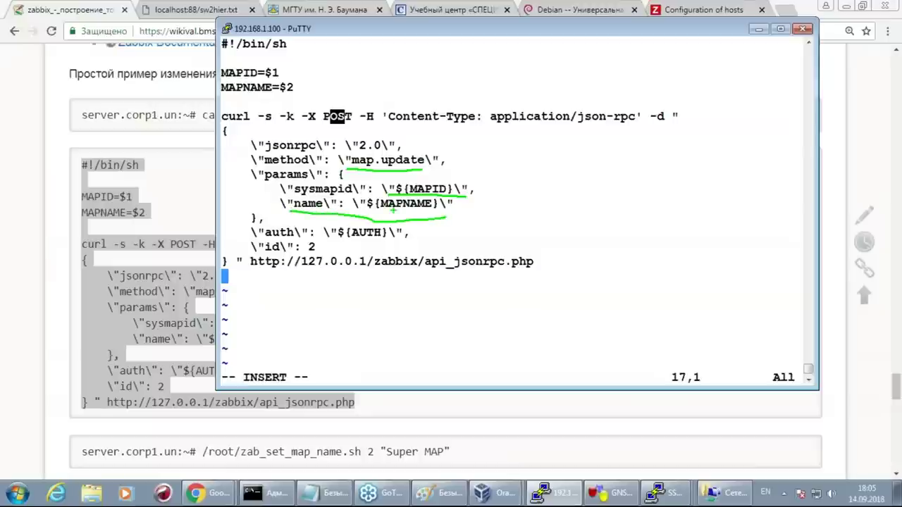
key("Escape")
mouse_move(288, 191)
left_mouse_down()
mouse_move(378, 201)
mouse_move(474, 185)
left_mouse_up()
mouse_move(285, 210)
left_mouse_down()
mouse_move(437, 221)
mouse_move(398, 191)
mouse_move(275, 195)
mouse_move(287, 220)
left_mouse_up()
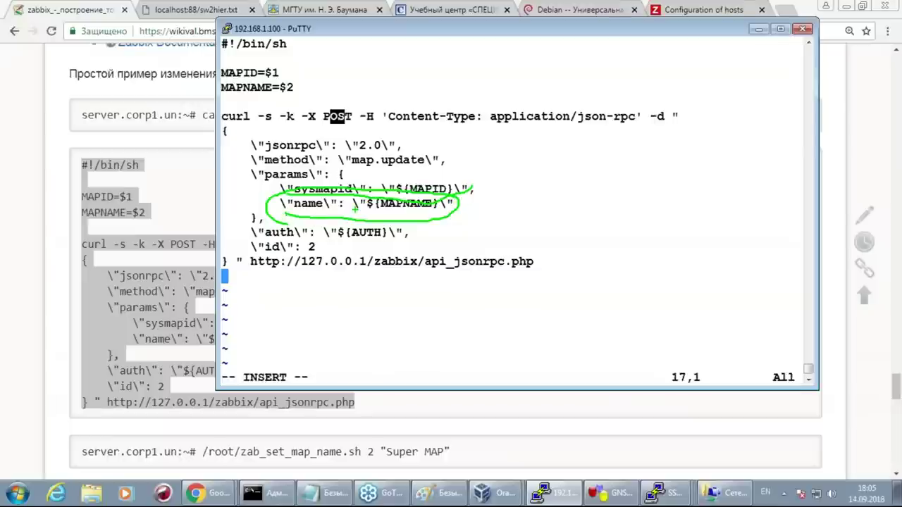
key("Escape")
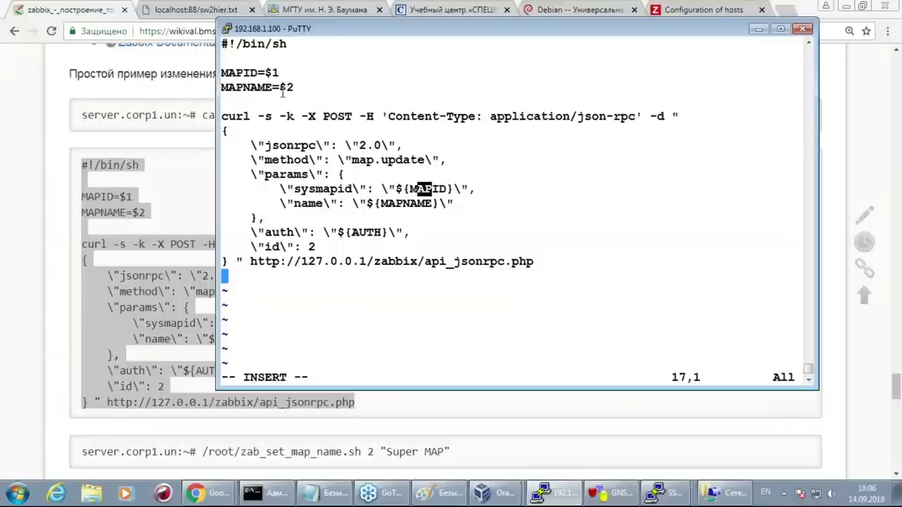
Save zab_set_map_name.sh with :wq and return to the shell prompt.
key("Escape")
type(":wq")
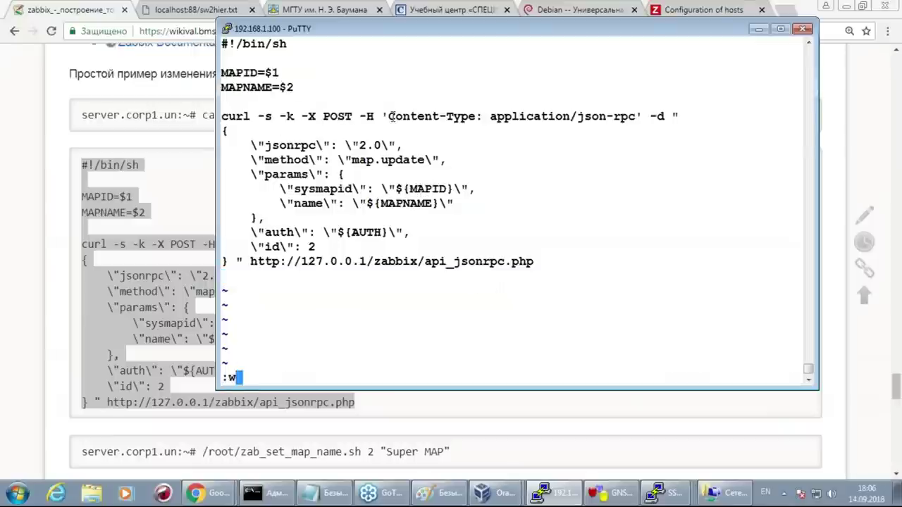
key("Return")
key("Return")
key("Up")
Make zab_set_map_name.sh executable with chmod +x.
key("Home")
key("Delete")
key("Delete")
key("Delete")
key("Delete")
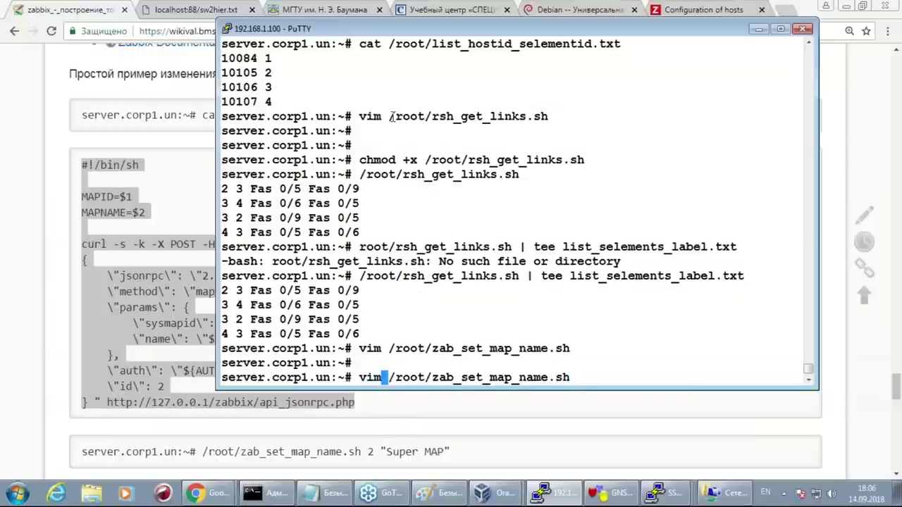
type("chmod +x")
key("Return")
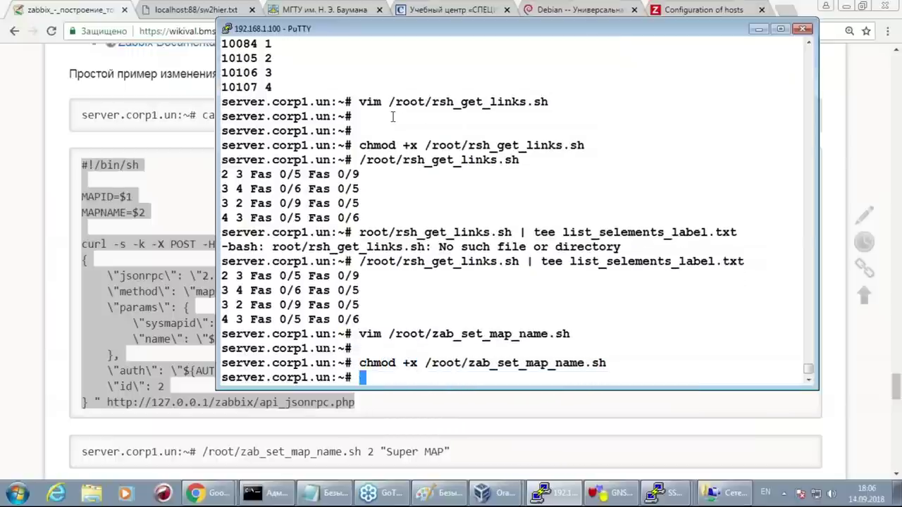
Run zab_set_map_name.sh 2 "Super MAP" from the wiki, getting sysmapids ["2"].
left_click(218, 493)
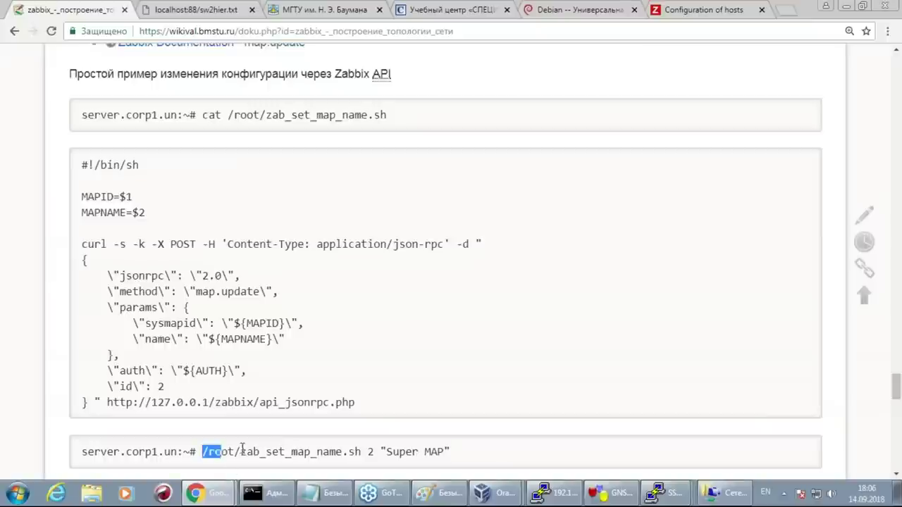
left_click_drag(203, 451, 504, 456)
key("alt+Tab")
right_click(523, 295)
key("Return")
key("Return")
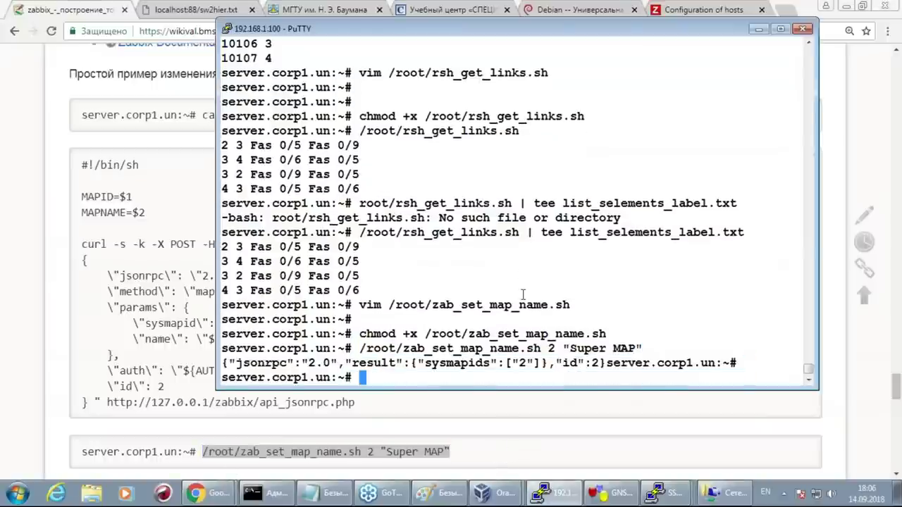
left_click(747, 9)
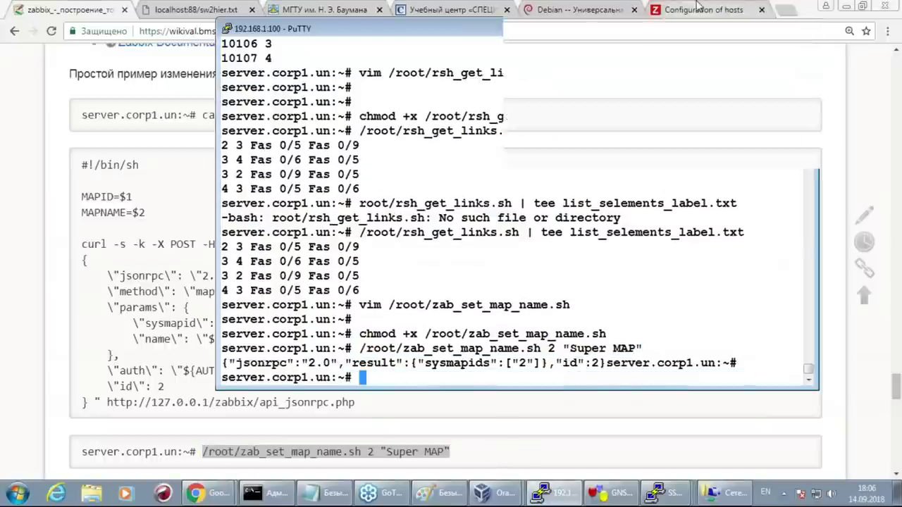
Open Monitoring > Maps and rerun the script to rename map 2 to Super MAP2.
mouse_move(95, 59)
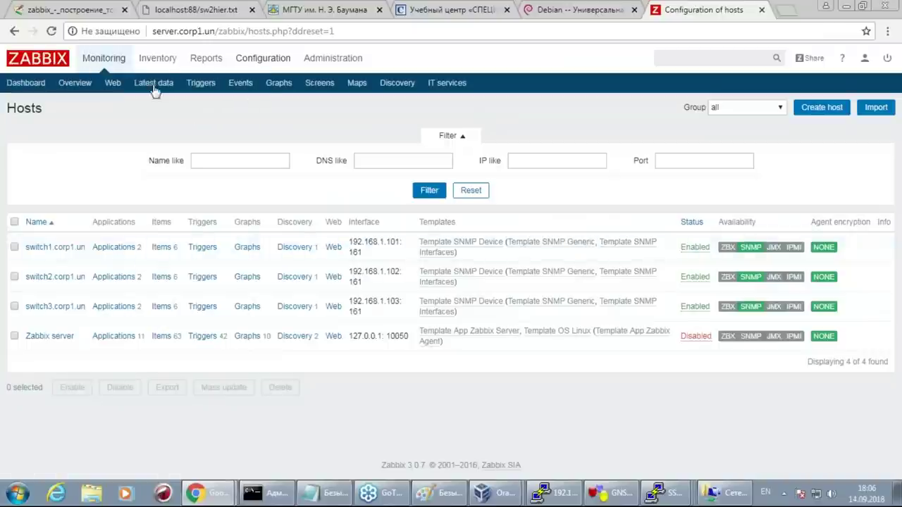
left_click(357, 88)
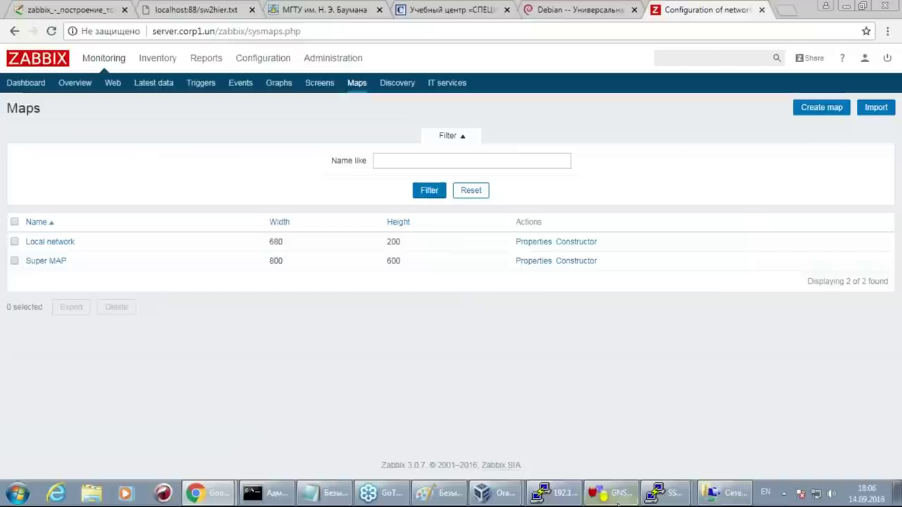
left_click(649, 496)
left_click(553, 494)
key("Up")
key("Return")
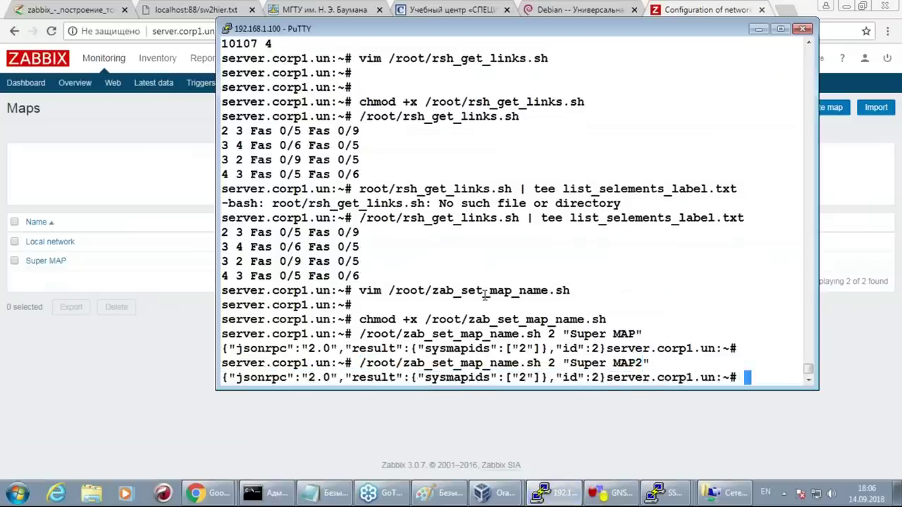
Reload the maps list and open Super MAP2 to confirm the new name.
left_click(104, 367)
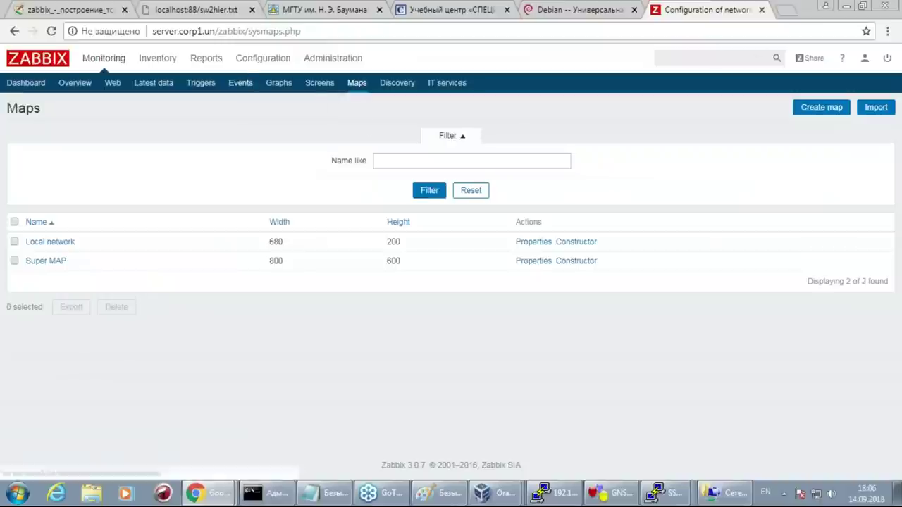
left_click(55, 35)
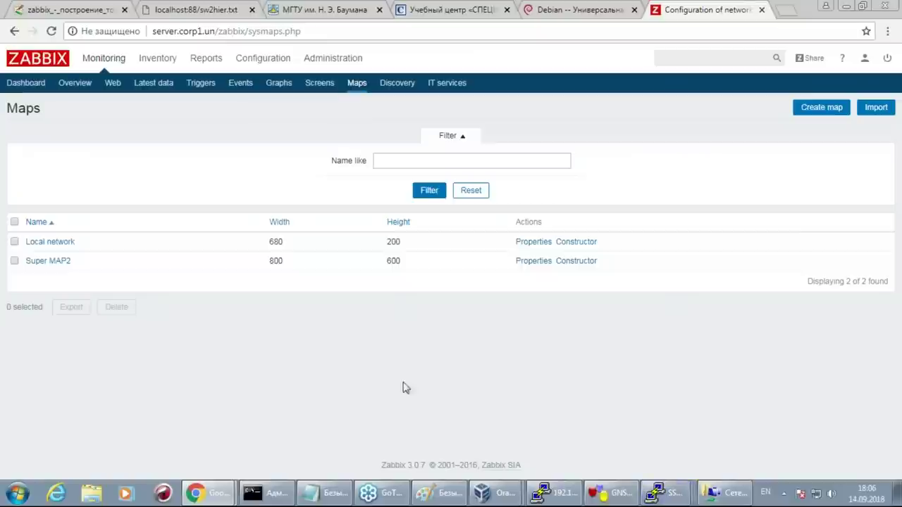
left_click(59, 262)
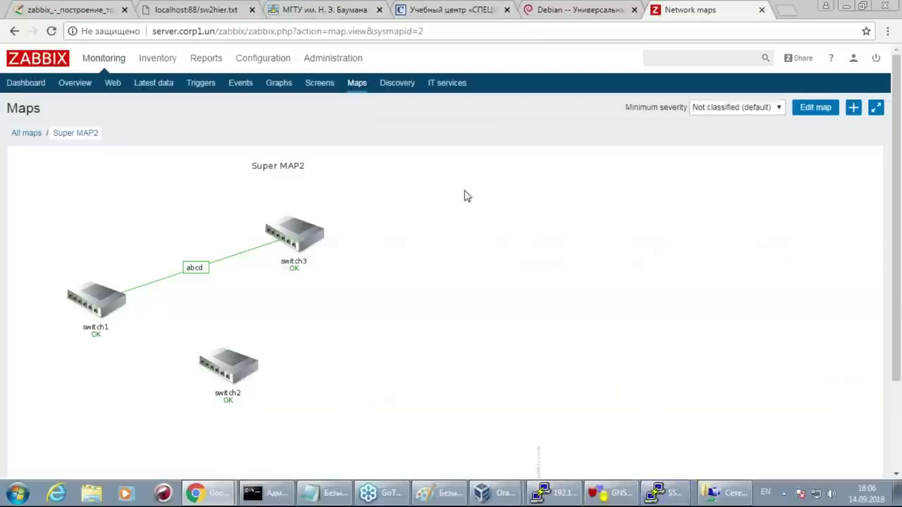
left_click(553, 493)
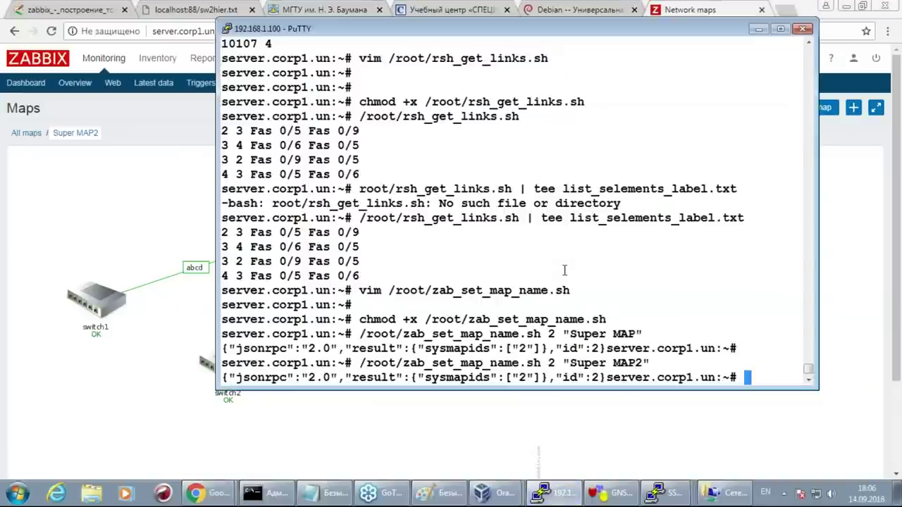
key("Return")
key("Return")
key("Return")
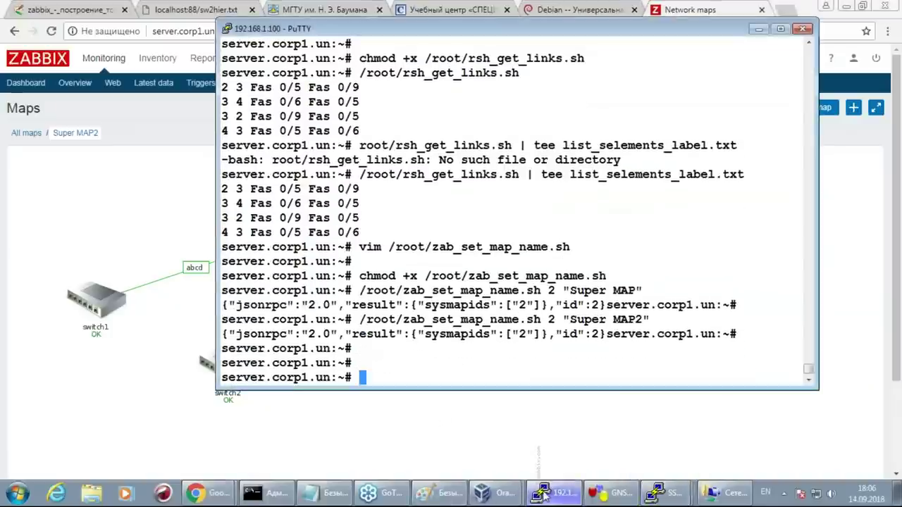
left_click(71, 10)
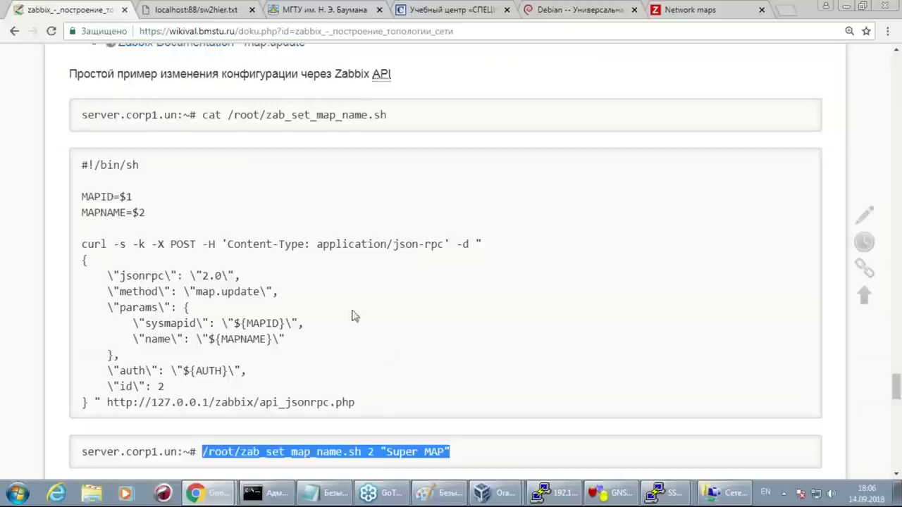
Copy the /root/zab_set_link_name.sh path from the wiki and open it as a new file in vim.
scroll(393, 362, "down", 5)
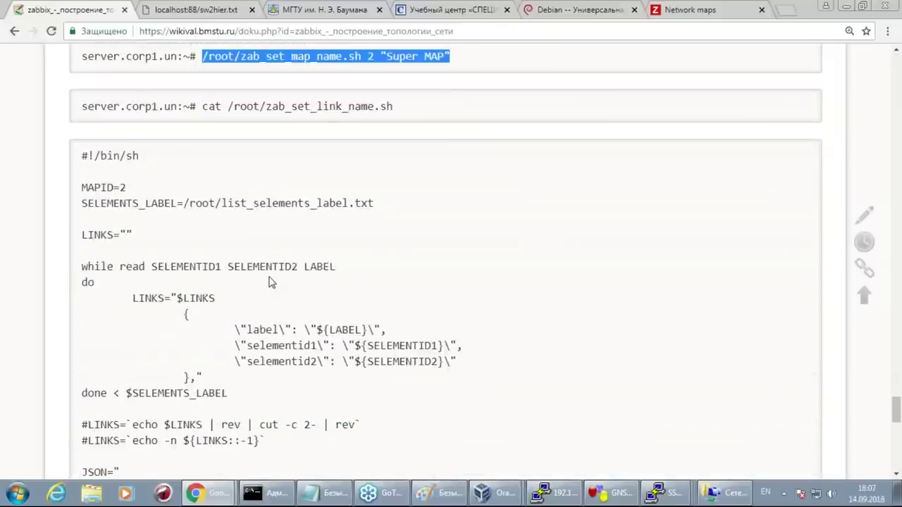
left_click_drag(274, 107, 405, 110)
key("ctrl+c")
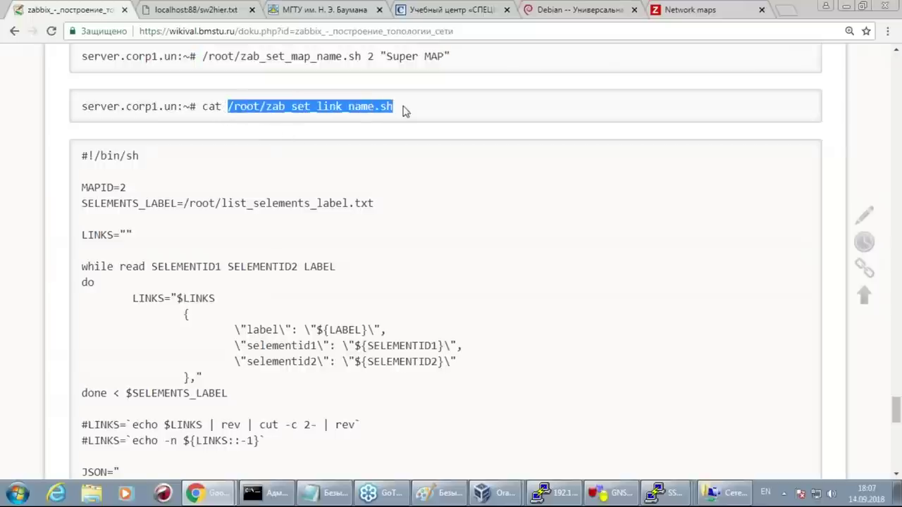
key("alt+Tab")
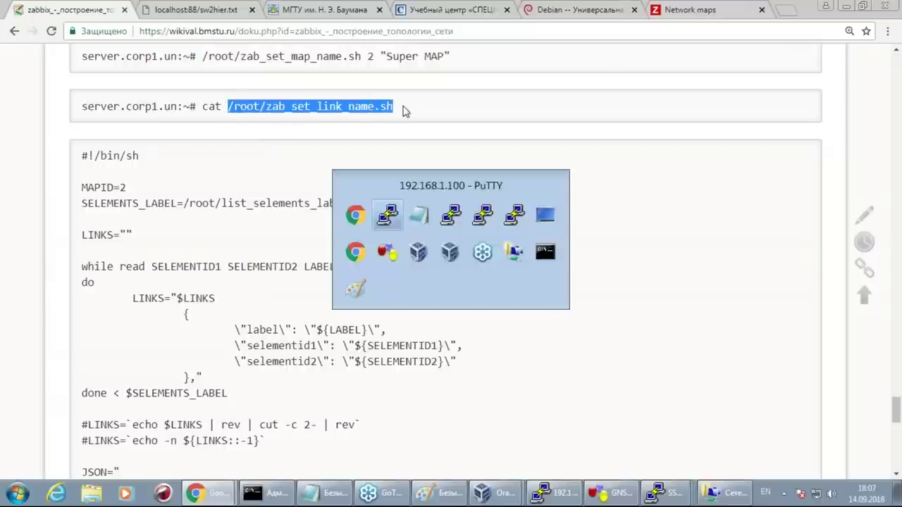
type("vim")
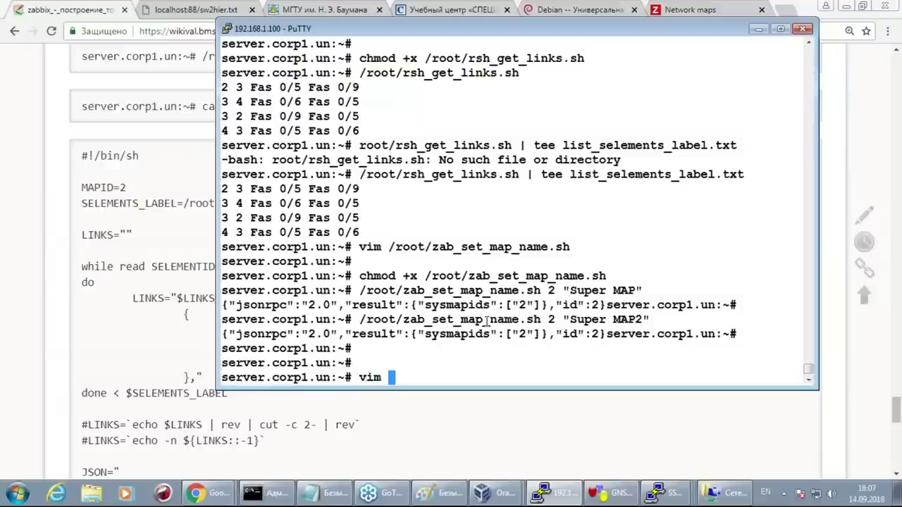
right_click(487, 321)
key("Return")
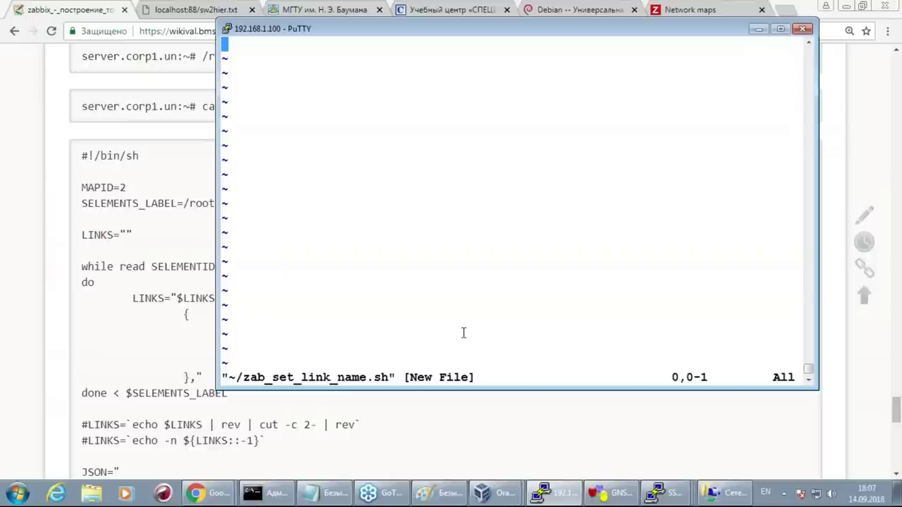
Paste the link-labelling script copied from the wiki into the empty zab_set_link_name.sh.
key("i")
right_click(448, 310)
key("BackSpace")
key("BackSpace")
key("BackSpace")
key("BackSpace")
key("BackSpace")
key("BackSpace")
key("BackSpace")
key("BackSpace")
key("BackSpace")
key("BackSpace")
key("BackSpace")
key("BackSpace")
key("BackSpace")
key("BackSpace")
key("BackSpace")
key("BackSpace")
key("BackSpace")
key("BackSpace")
key("BackSpace")
key("BackSpace")
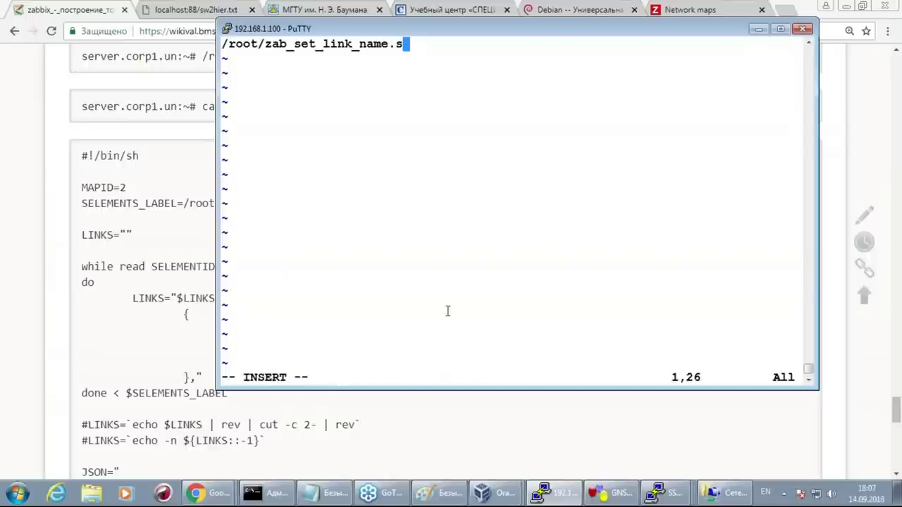
key("alt+Tab")
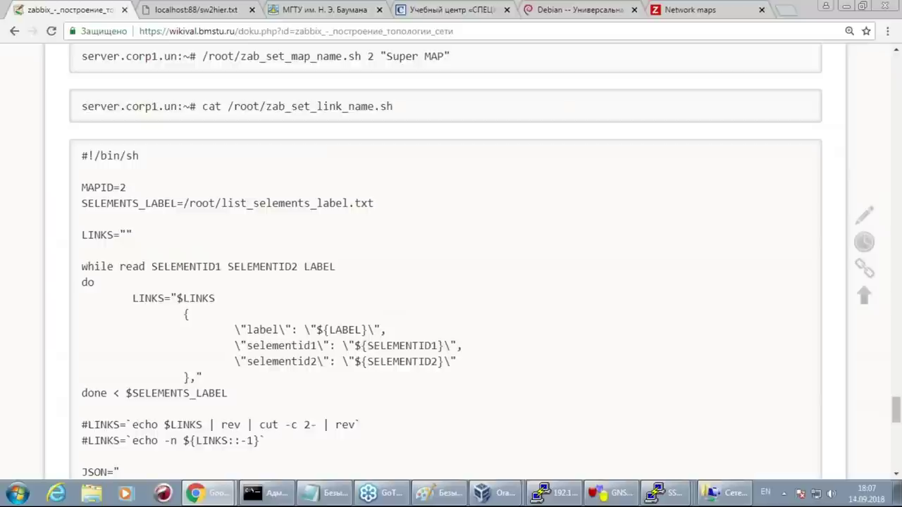
left_click_drag(83, 154, 782, 363)
key("alt+Tab")
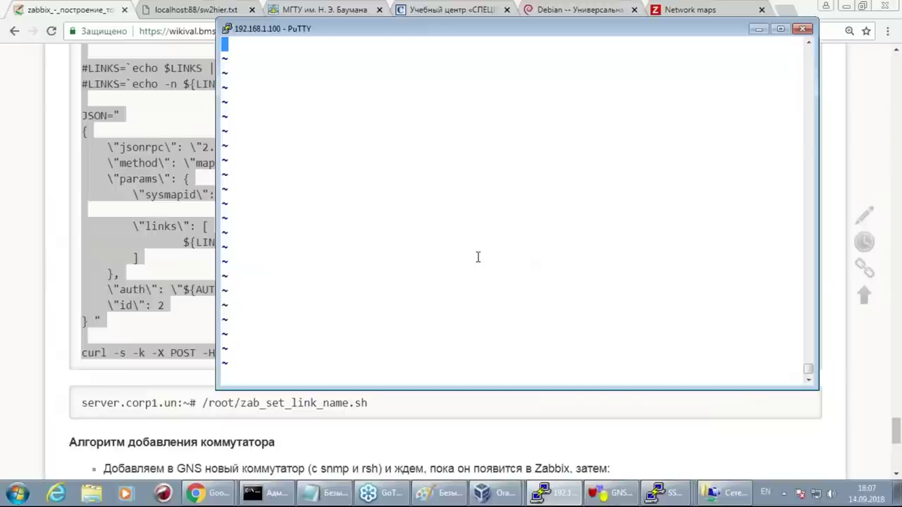
right_click(477, 257)
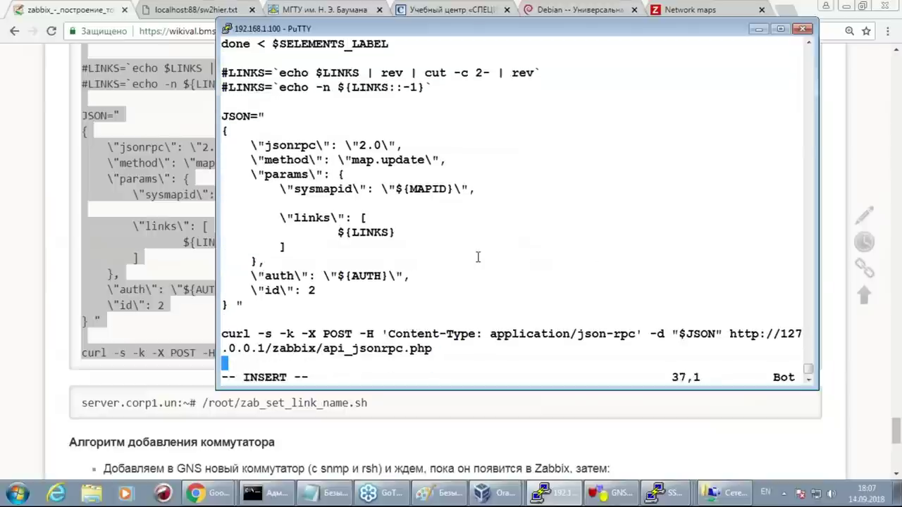
key("Up")
key("Up")
key("Up")
key("Up")
key("Up")
key("Up")
key("Up")
key("Up")
key("Up")
key("Up")
key("Up")
key("Up")
key("Up")
key("Up")
key("Up")
key("Up")
key("Up")
key("Up")
key("Up")
key("Up")
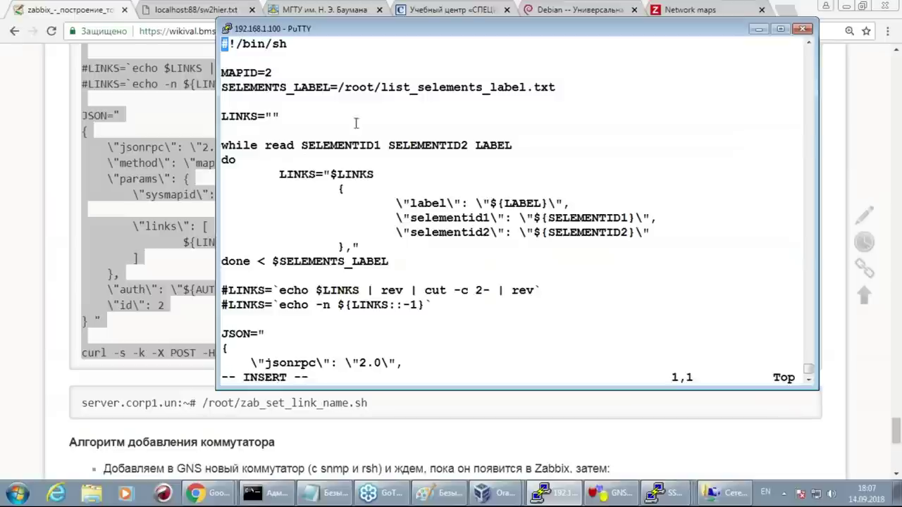
Review the script's list_selements_label.txt path and element id variables in the loop.
left_click_drag(337, 87, 557, 87)
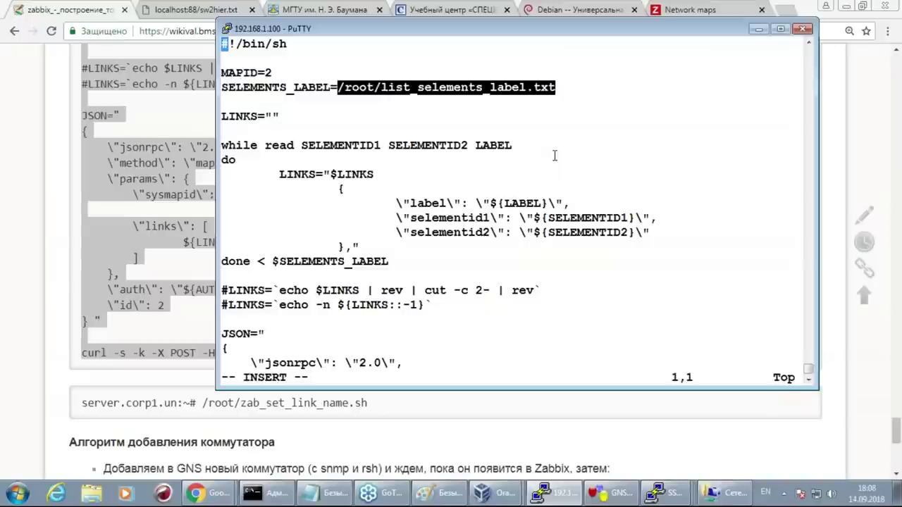
left_click_drag(305, 145, 512, 146)
scroll(540, 194, "up", 8)
scroll(540, 195, "down", 4)
Compare the link list's port labels with the script's label file, label and element id fields.
scroll(540, 195, "up", 9)
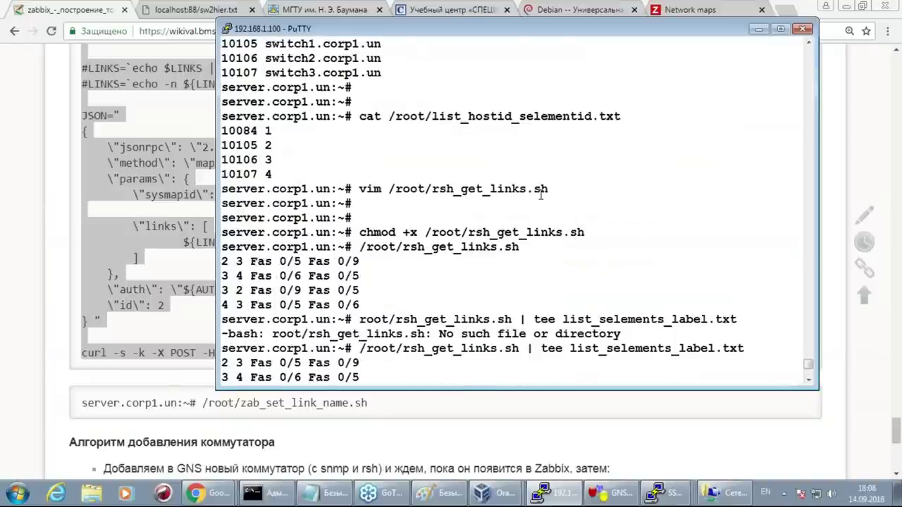
left_click_drag(252, 274, 348, 276)
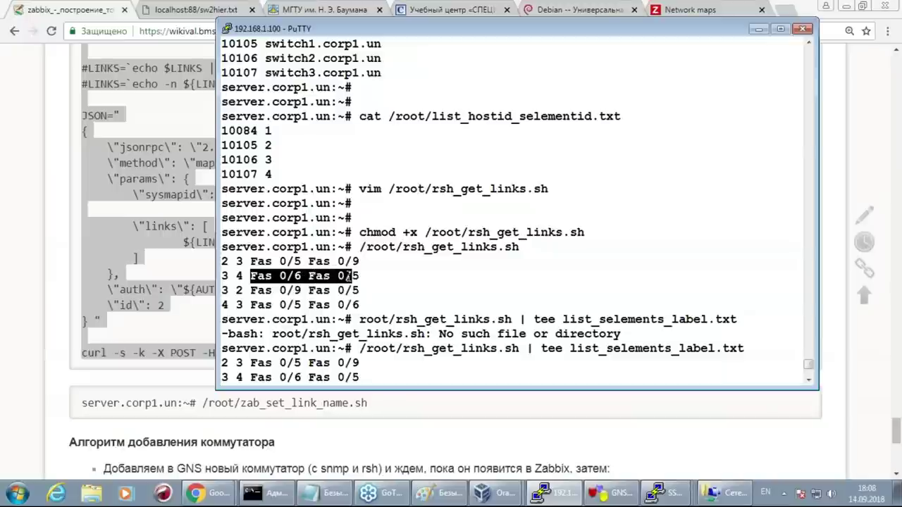
key("alt+Tab")
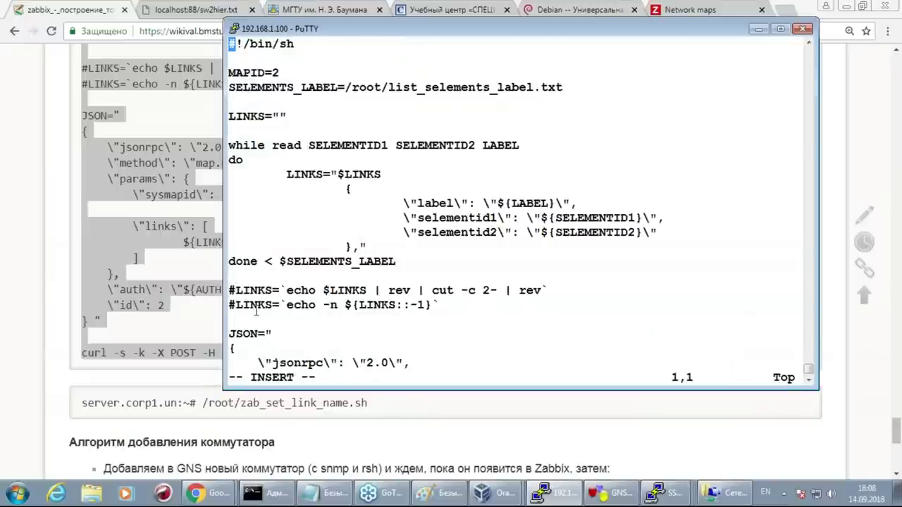
key("alt+Tab")
left_click_drag(274, 289, 353, 291)
key("alt+Tab")
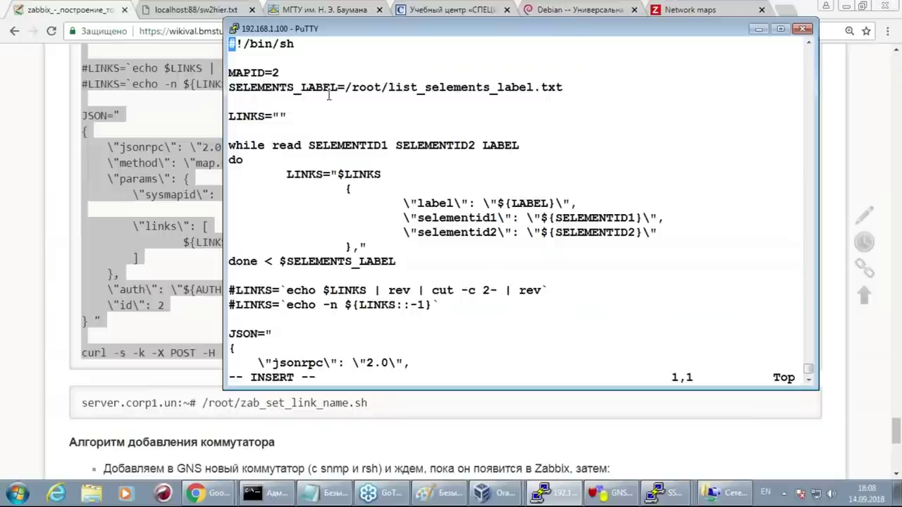
left_click_drag(287, 262, 369, 262)
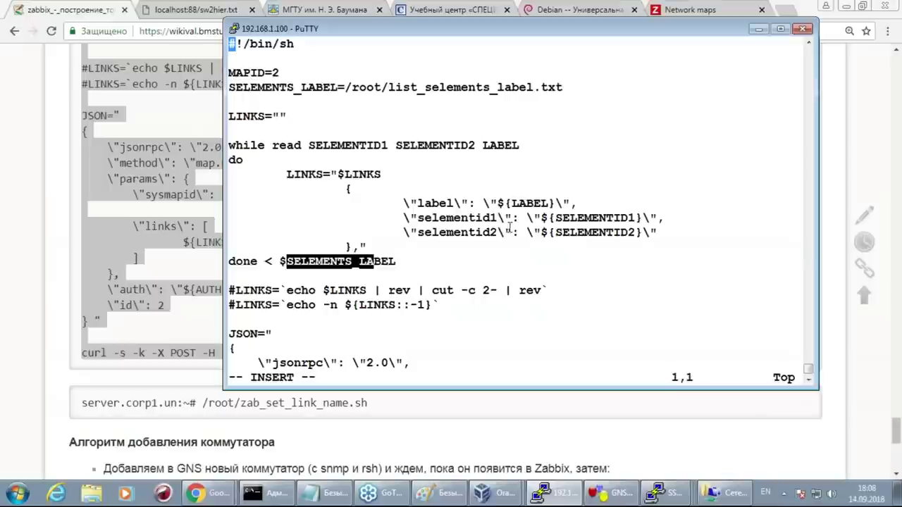
left_click(421, 211)
left_click_drag(421, 208, 473, 231)
left_click(510, 259)
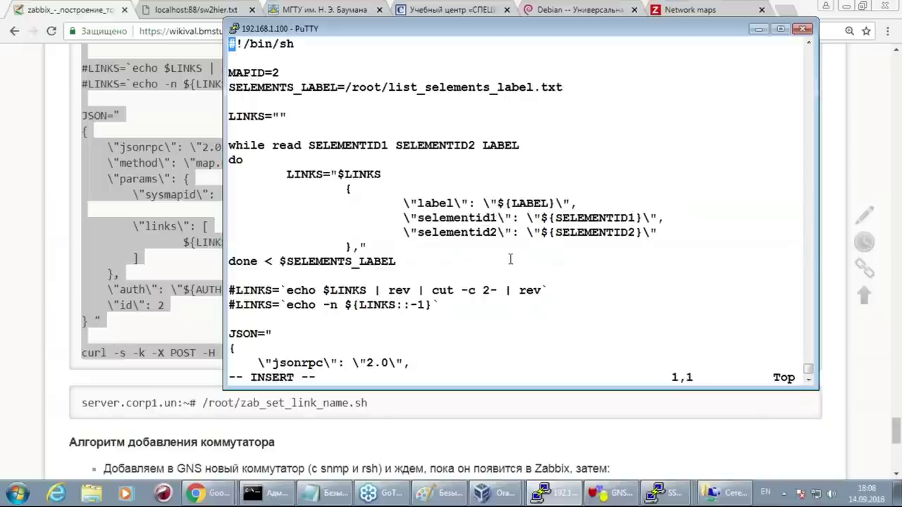
Uncomment the LINKS line that trims the trailing comma by deleting its leading #.
key("Down")
key("Down")
key("Down")
key("Down")
key("Down")
key("Down")
key("Down")
key("Down")
key("Down")
key("Down")
key("Down")
key("Down")
key("Down")
key("Down")
key("Down")
key("Down")
key("Down")
key("Escape")
key("x")
key("Down")
key("Down")
key("Up")
key("Up")
key("Down")
key("Down")
key("Down")
key("Down")
key("Down")
key("Down")
key("Down")
key("Down")
key("Down")
key("Down")
key("Down")
key("Down")
key("Down")
key("Down")
key("Down")
key("Down")
key("Down")
key("Down")
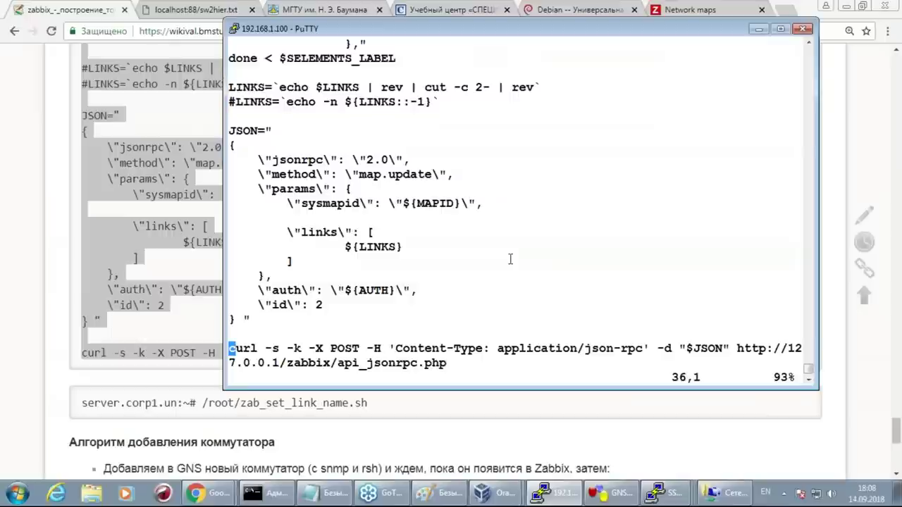
Review the map.update request, its map id, links parameter and the link-building loop.
left_click_drag(360, 174, 439, 175)
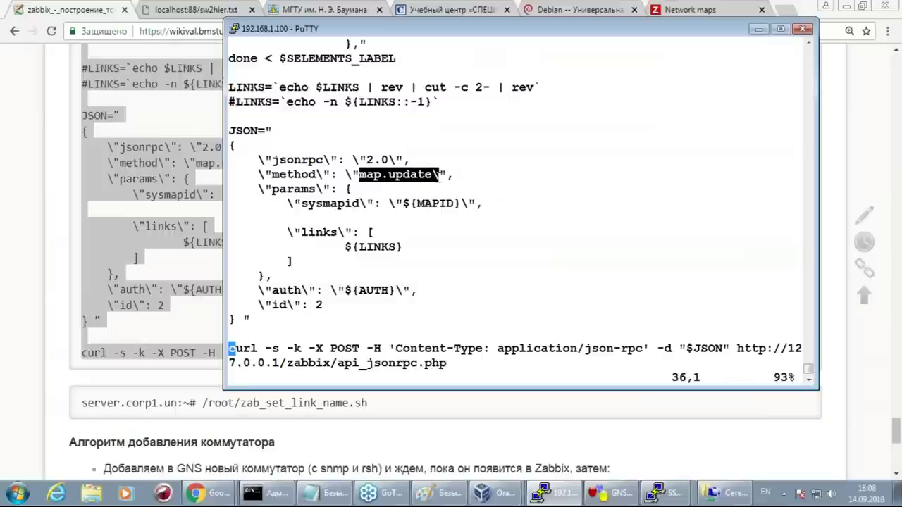
left_click_drag(301, 204, 474, 205)
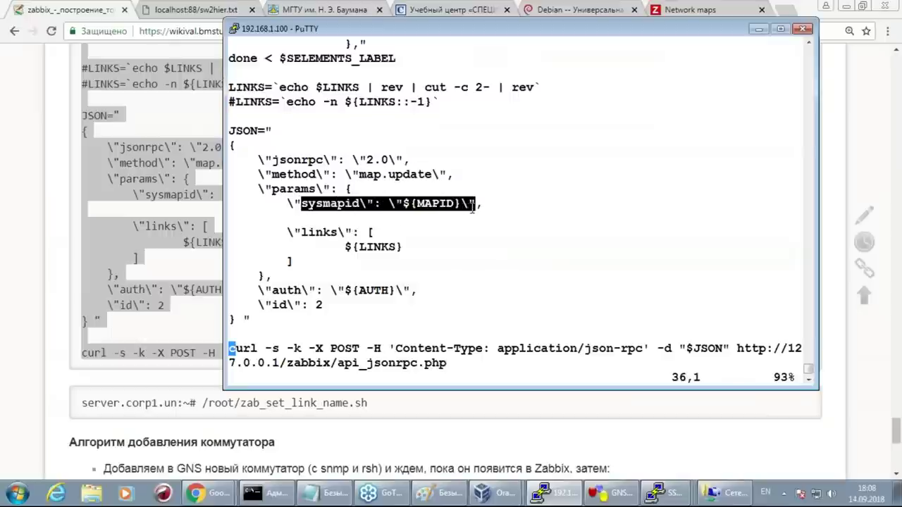
mouse_move(288, 232)
left_mouse_down()
mouse_move(337, 246)
mouse_move(405, 236)
mouse_move(356, 267)
left_mouse_up()
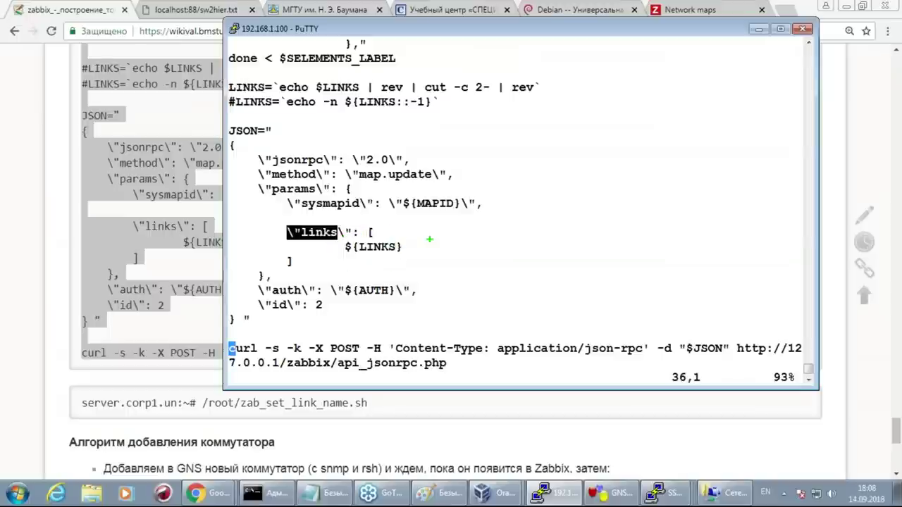
key("Up")
key("Up")
key("Up")
key("Up")
key("Up")
key("Up")
key("Up")
key("Up")
key("Up")
key("Up")
key("Up")
key("Up")
key("Up")
key("Up")
key("Up")
key("Up")
key("Up")
key("Up")
key("Up")
key("Up")
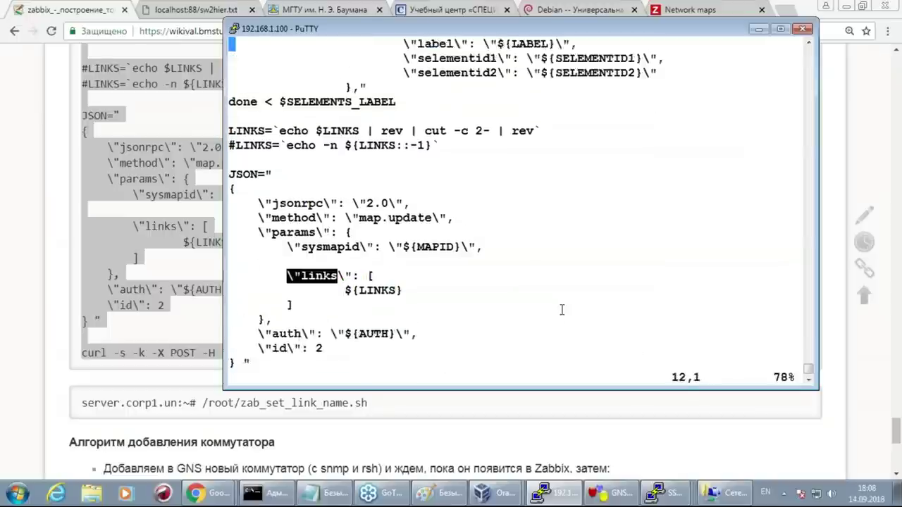
left_click_drag(237, 145, 411, 262)
left_click(409, 262)
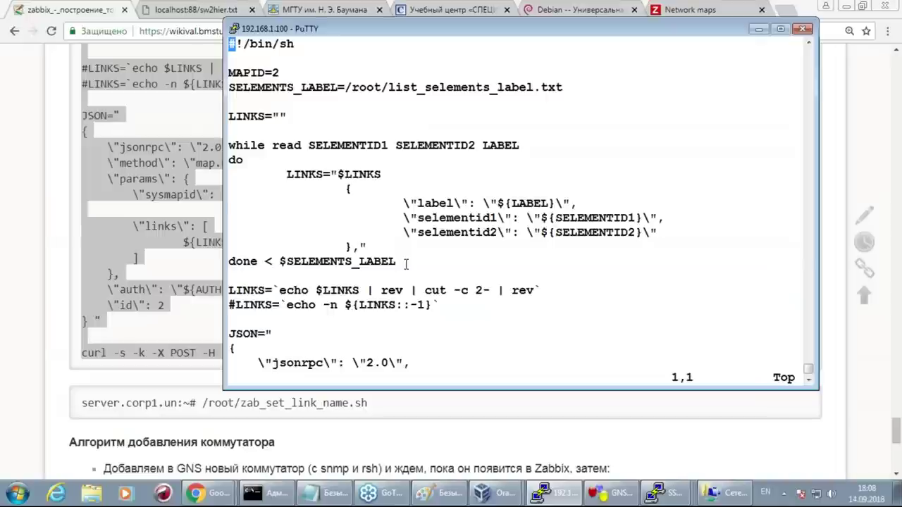
key("Down")
key("Down")
key("Down")
key("Down")
key("Down")
key("Down")
key("Down")
key("Down")
key("Down")
key("Down")
key("Down")
key("Down")
key("Down")
key("Down")
key("Down")
key("Down")
key("Down")
key("Down")
key("Down")
key("Down")
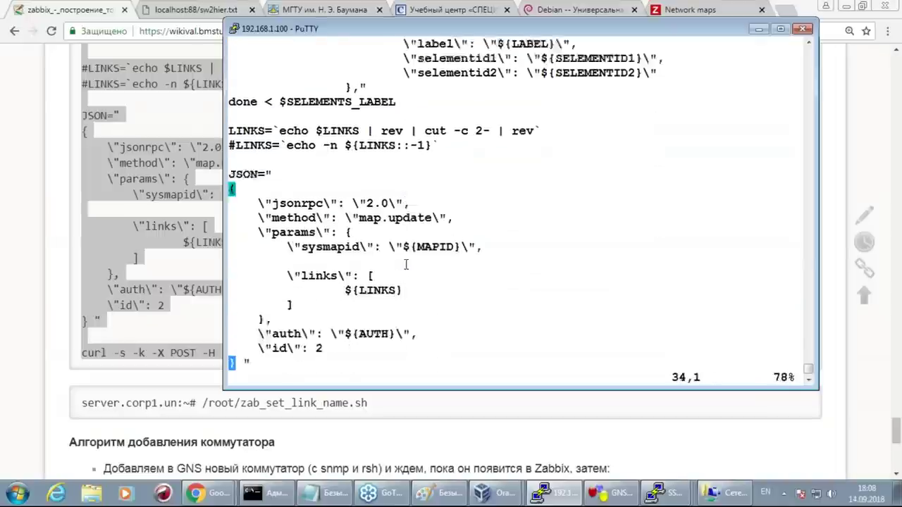
Quit vim and make /root/zab_set_link_name.sh executable with chmod +x.
key("Down")
key("Down")
key("Down")
type(":q")
key("Return")
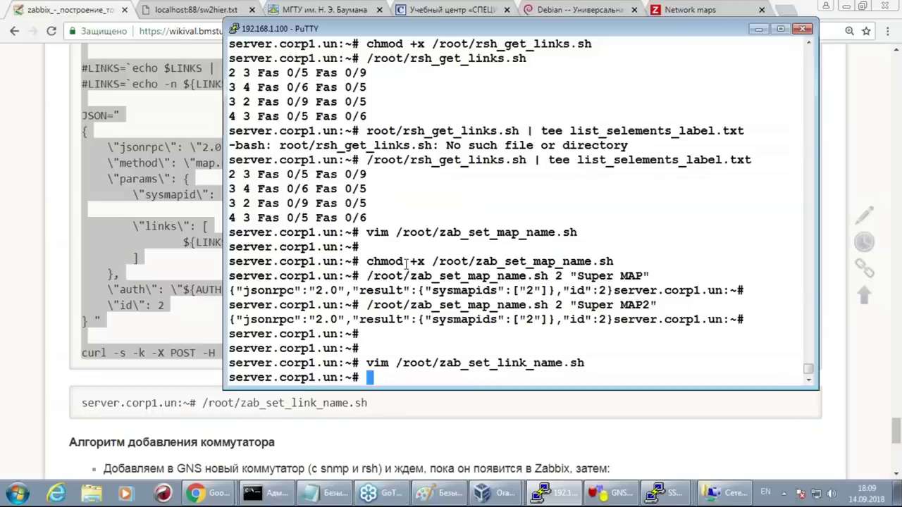
key("Return")
key("Return")
key("Up")
key("Home")
key("Right")
key("Right")
key("Right")
key("BackSpace")
key("BackSpace")
key("BackSpace")
type("cho")
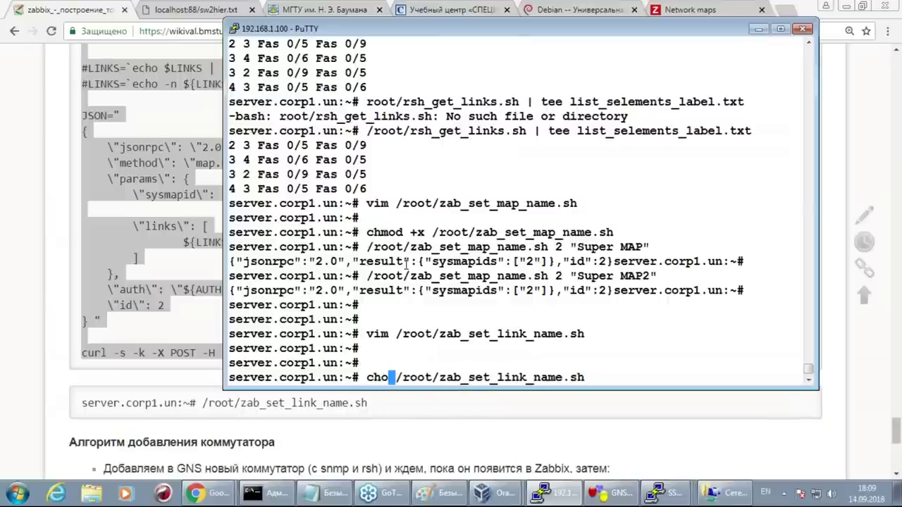
type("mo")
key("BackSpace")
key("BackSpace")
type("d")
key("BackSpace")
key("BackSpace")
type("mod +x")
key("Return")
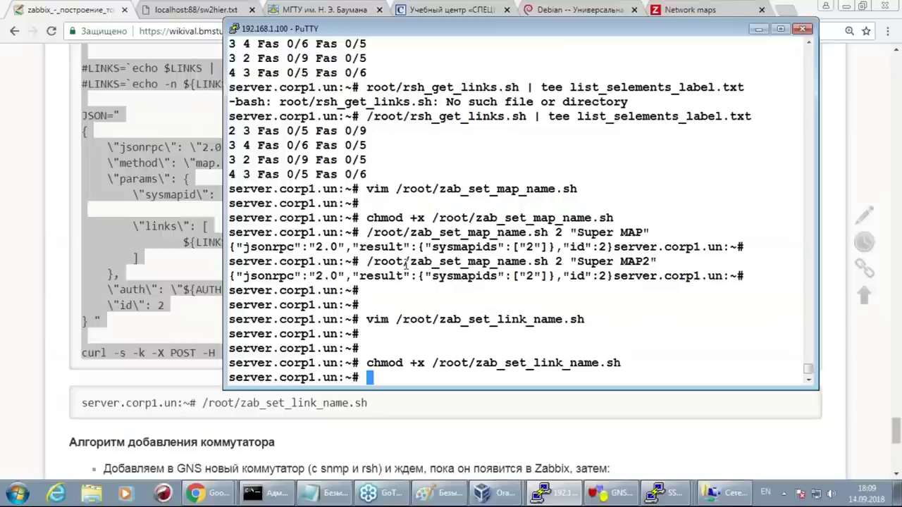
Run /root/zab_set_link_name.sh, which returns sysmapids 2.
key("Return")
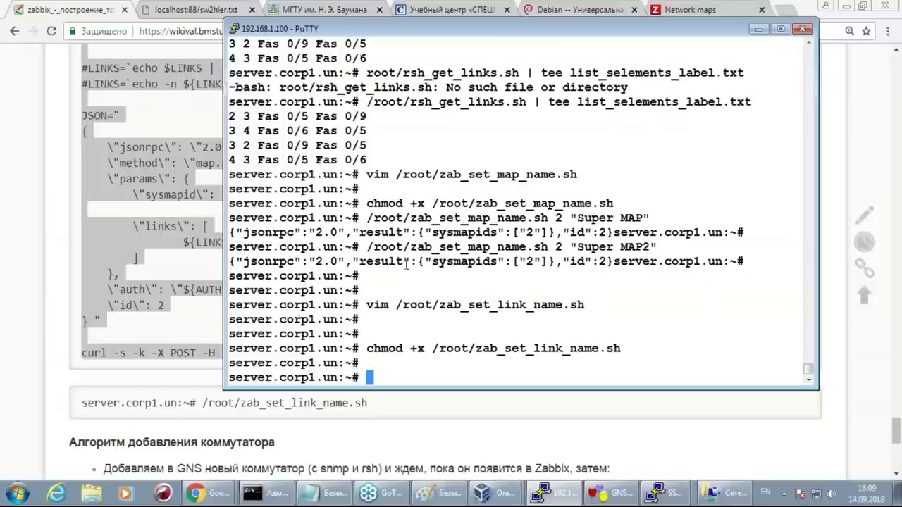
key("Return")
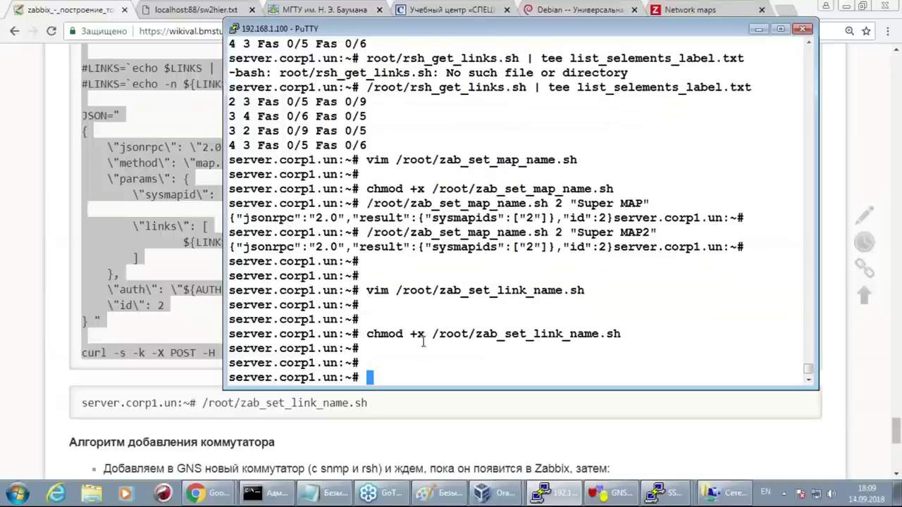
left_click_drag(432, 334, 618, 337)
right_click(517, 204)
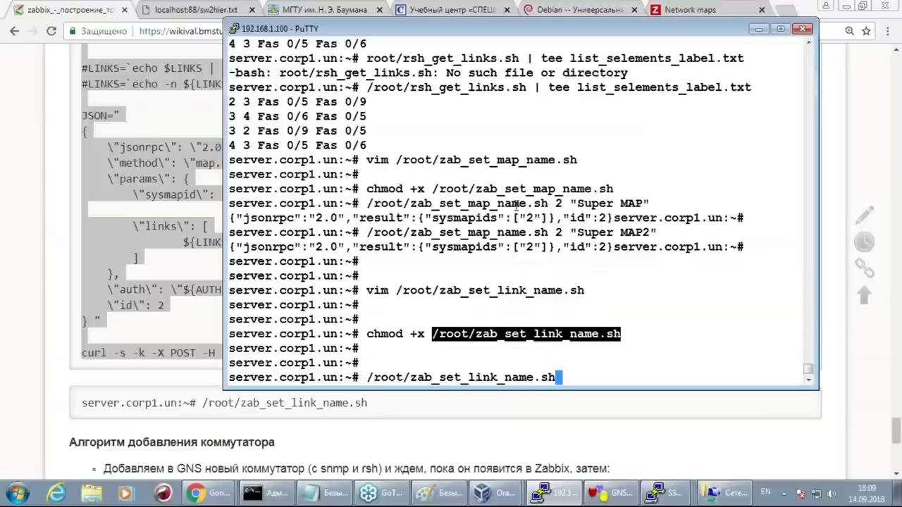
key("Return")
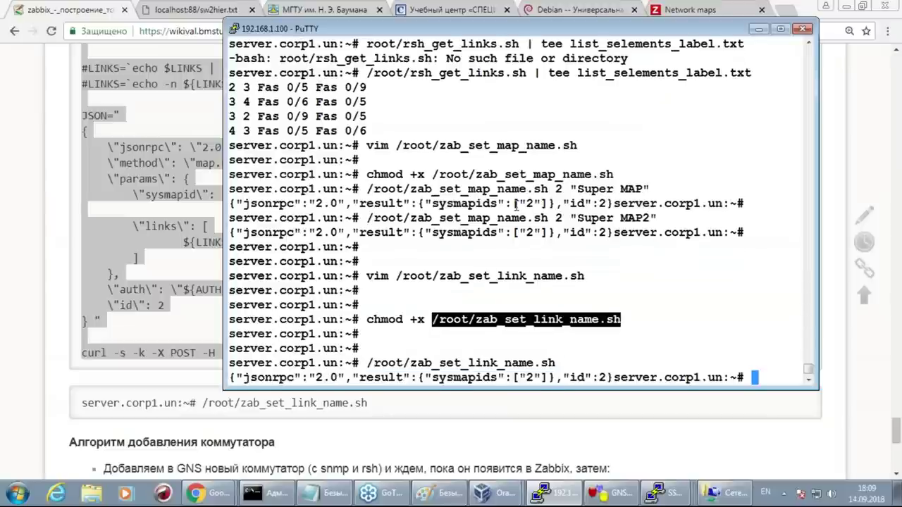
key("Return")
key("Return")
key("alt+Tab")
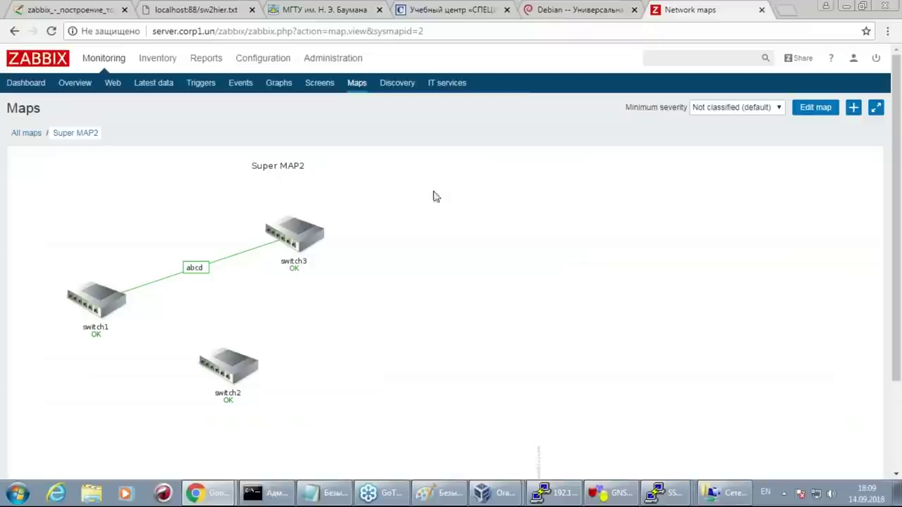
Reload Super MAP2 to show the port-name link labels, then bring GNS3 forward.
left_click(442, 28)
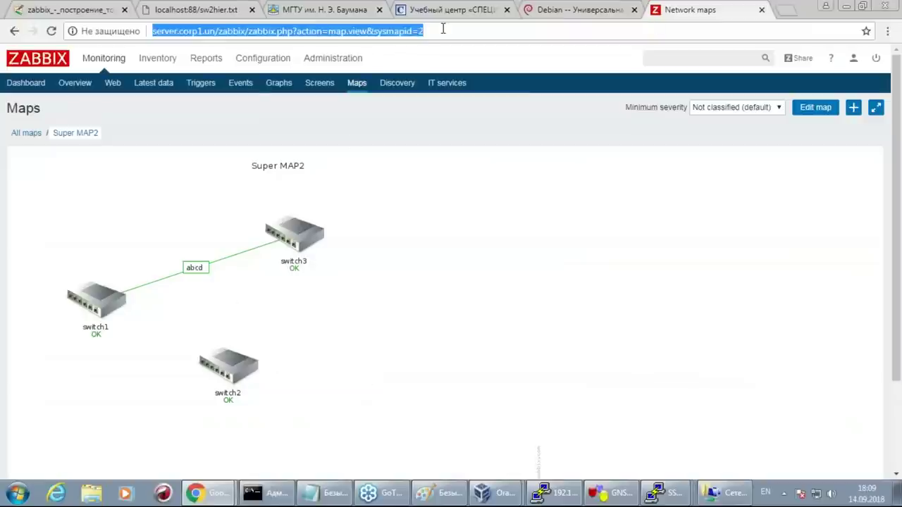
key("Return")
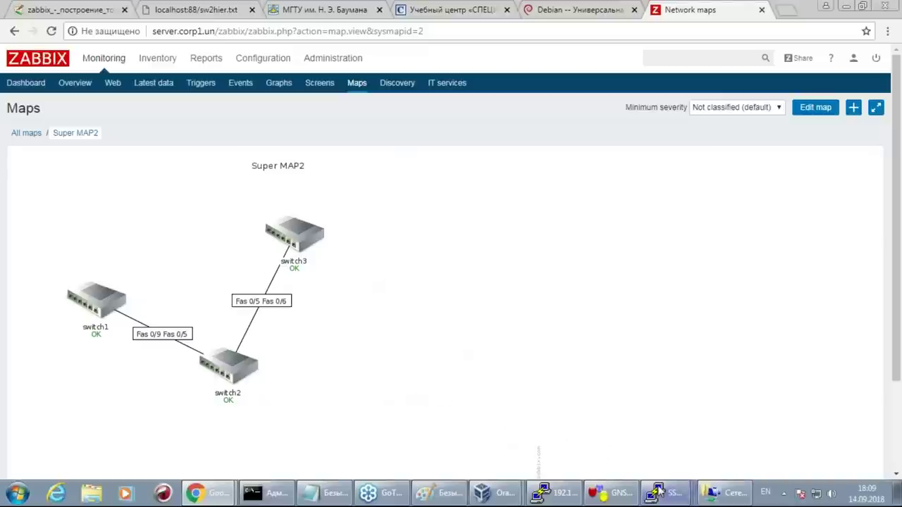
left_click(607, 498)
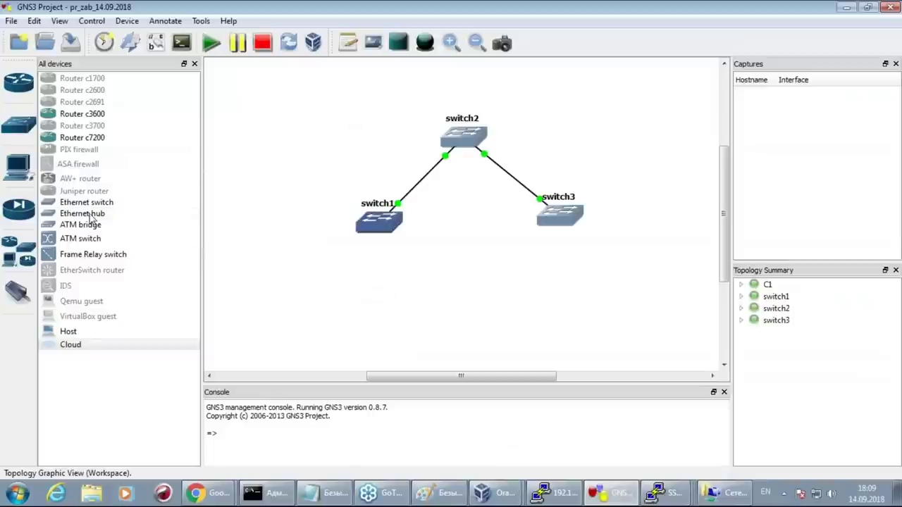
Place a Router c3600 below the existing switches and rename it switch4.
left_click(19, 253)
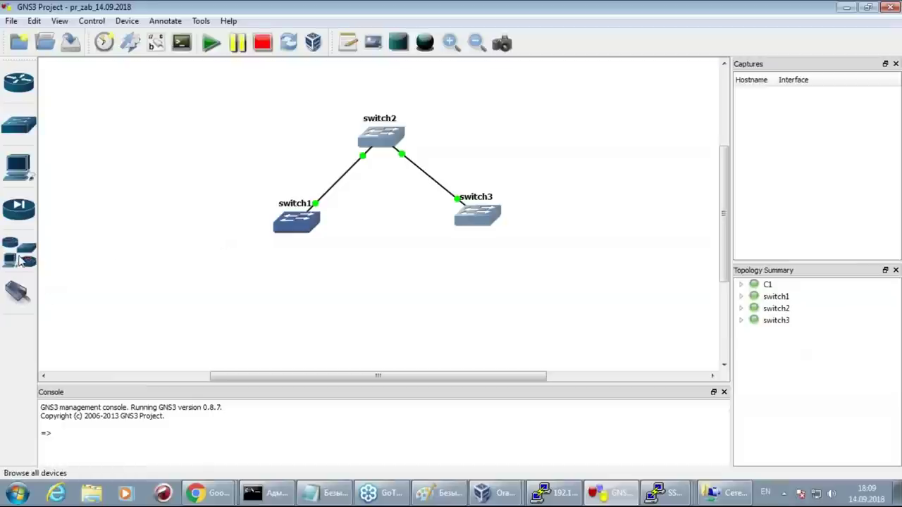
left_click(18, 253)
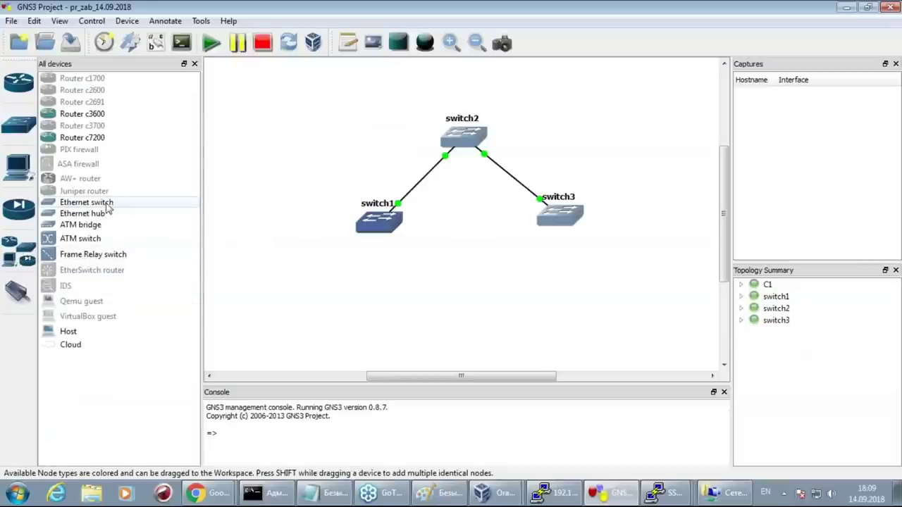
left_click_drag(82, 113, 483, 282)
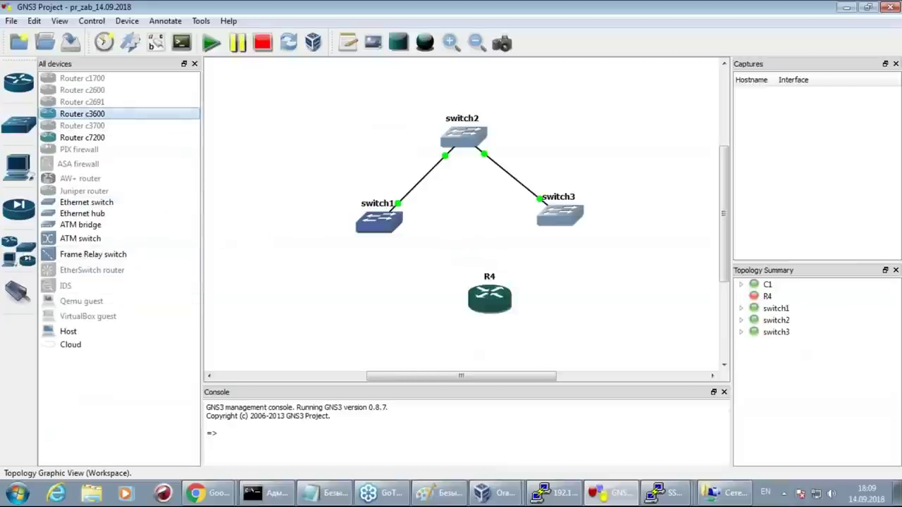
right_click(491, 300)
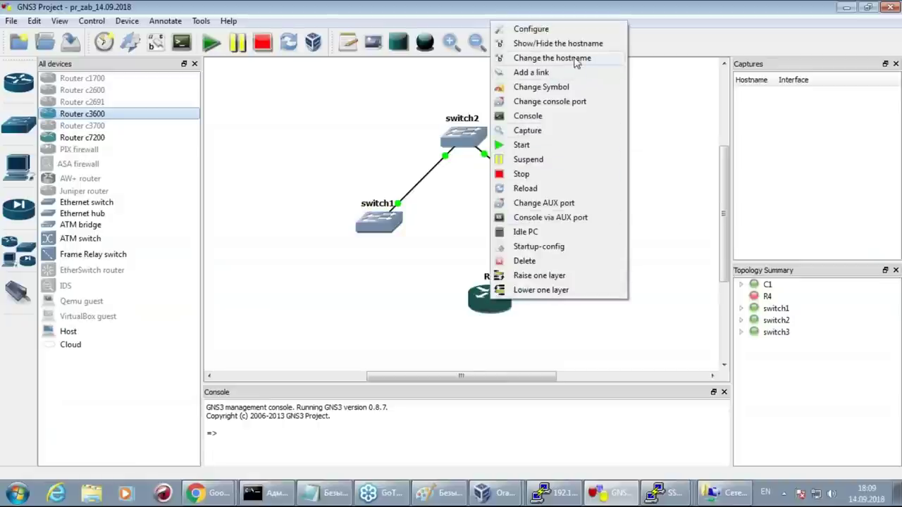
left_click(557, 58)
type("R4")
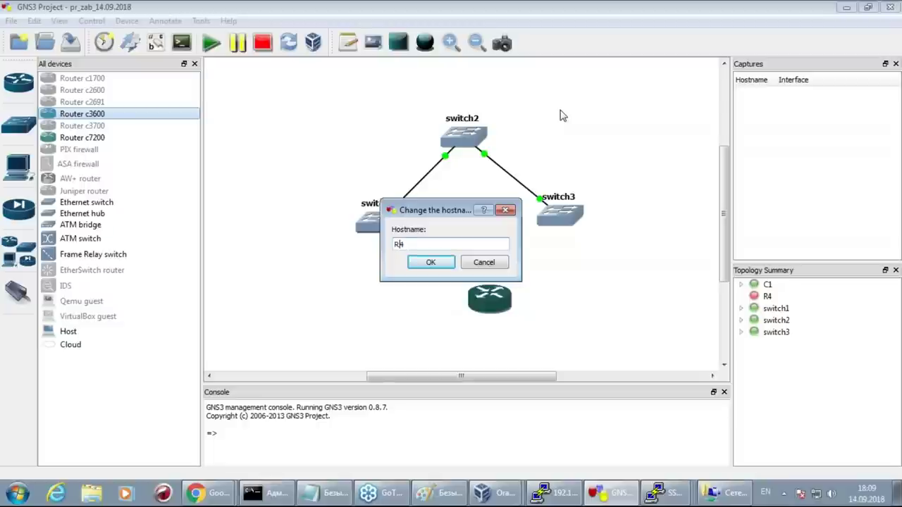
type("switch")
left_click(431, 262)
Give switch4 the ethernet_switch symbol.
right_click(489, 295)
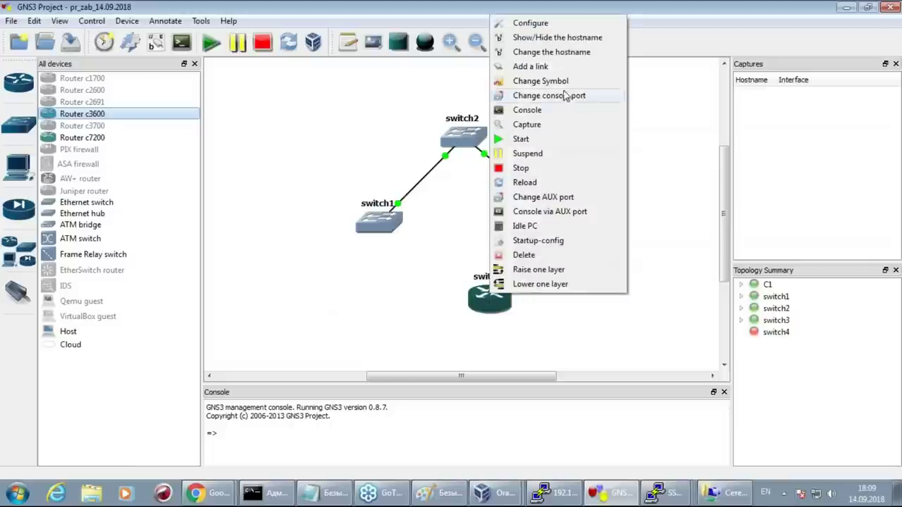
left_click(568, 81)
scroll(554, 200, "down", 5)
left_click(397, 358)
left_click(424, 387)
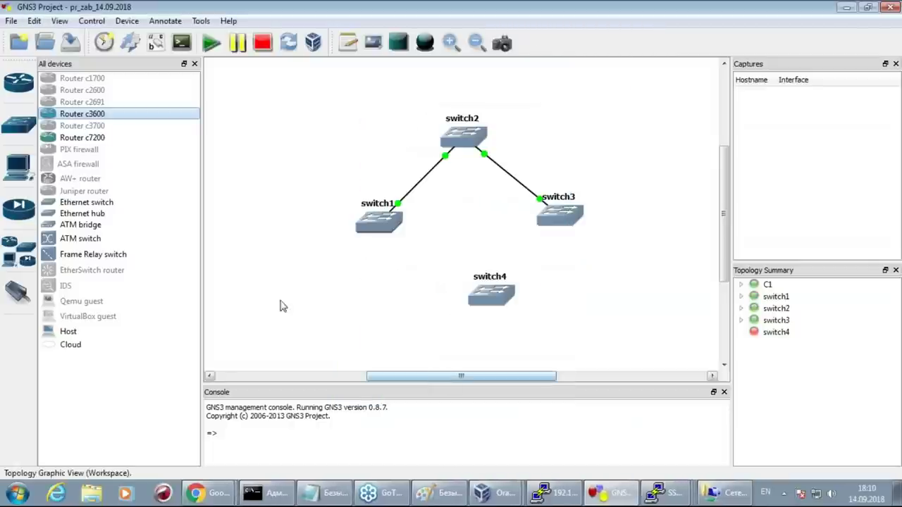
Attempt a link from switch2 to switch4, which fails with no interface available.
left_click(19, 291)
left_click(468, 138)
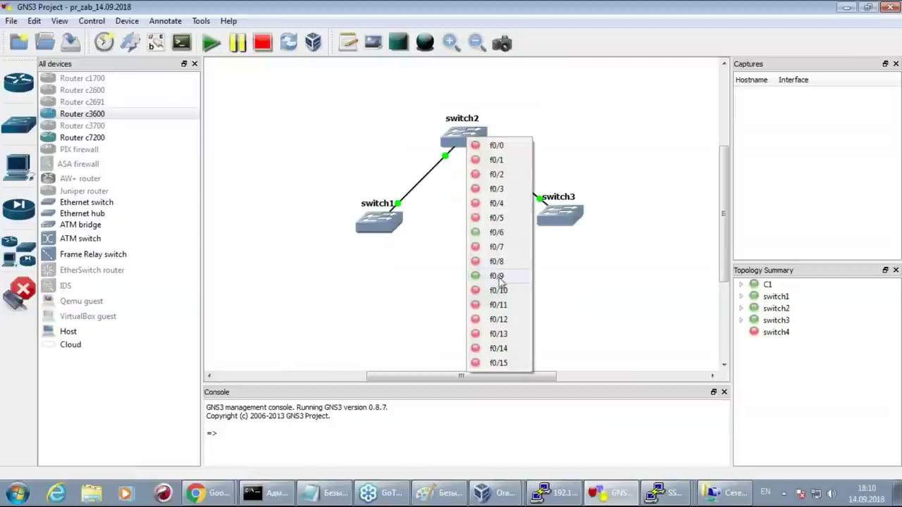
left_click(497, 319)
left_click(484, 287)
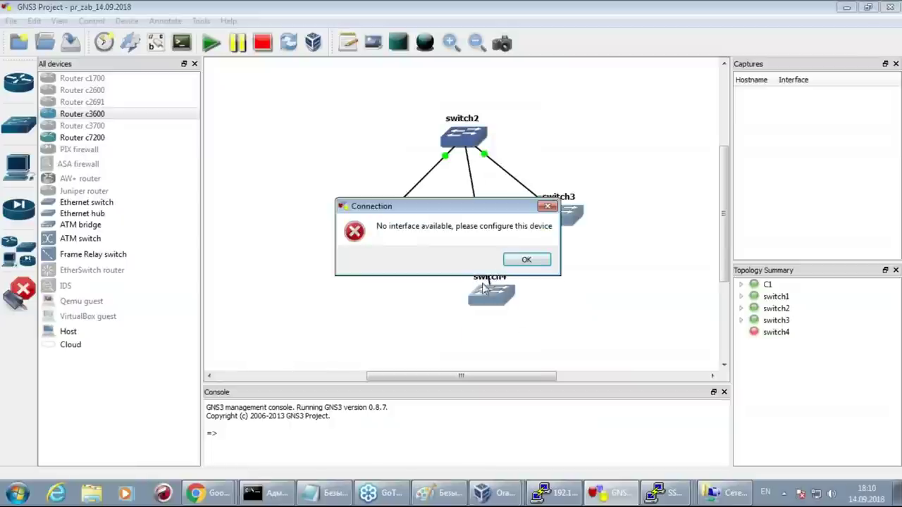
left_click(526, 259)
right_click(497, 291)
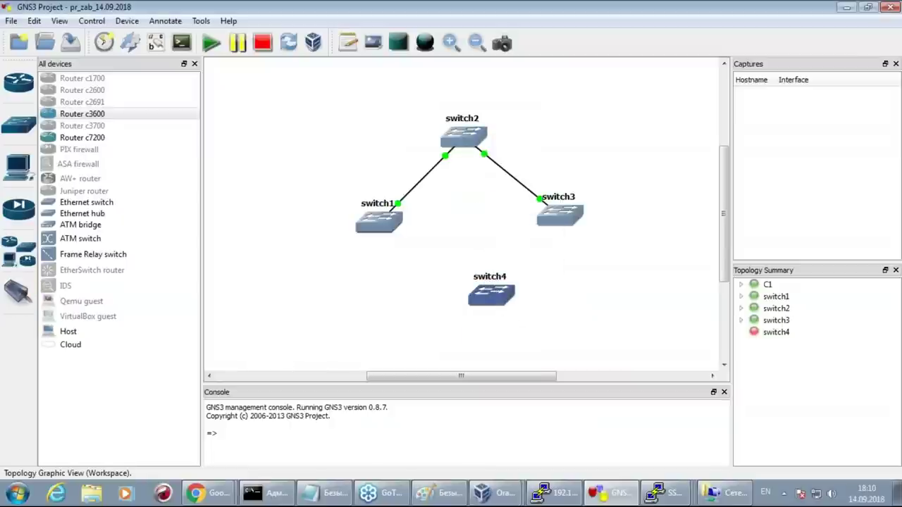
Install the NM-16ESW module in switch4's slot 0.
right_click(476, 288)
left_click(511, 18)
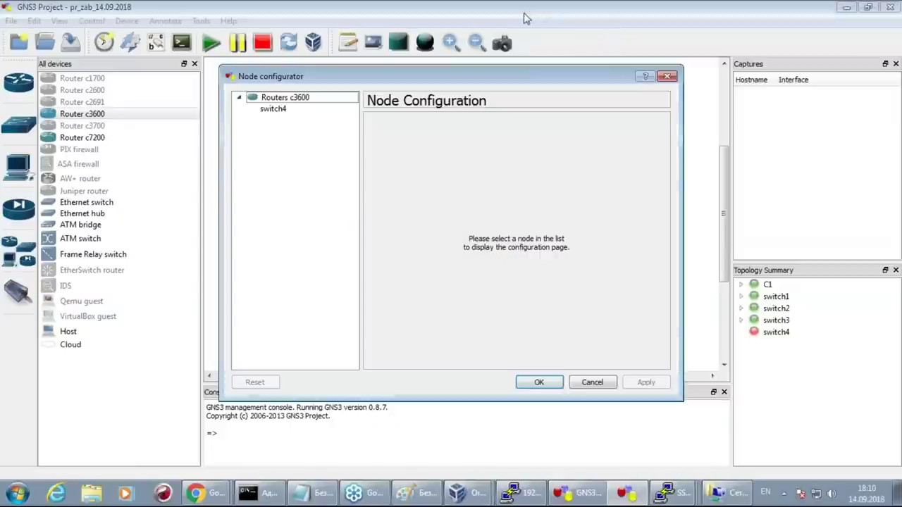
left_click(275, 110)
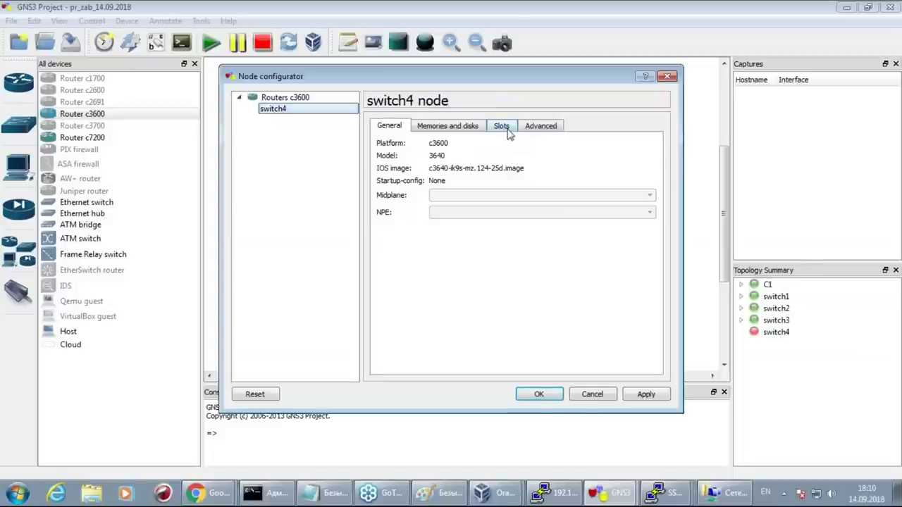
left_click(502, 127)
left_click(534, 164)
left_click(503, 206)
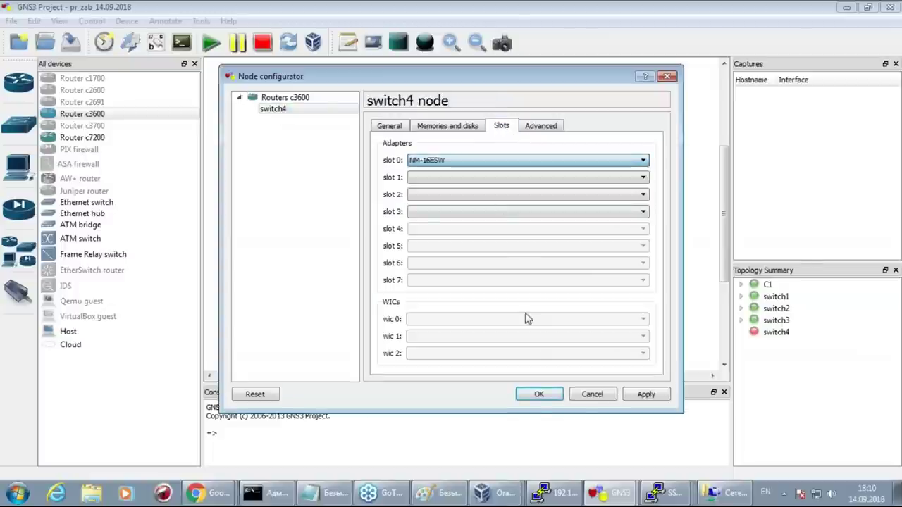
left_click(537, 394)
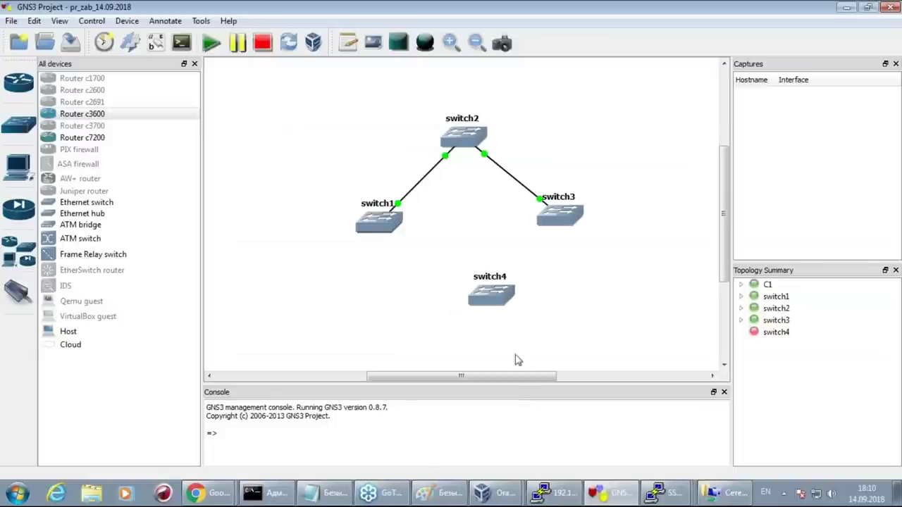
Link switch4 to switch3 and start switch4.
left_click(18, 290)
left_click(490, 286)
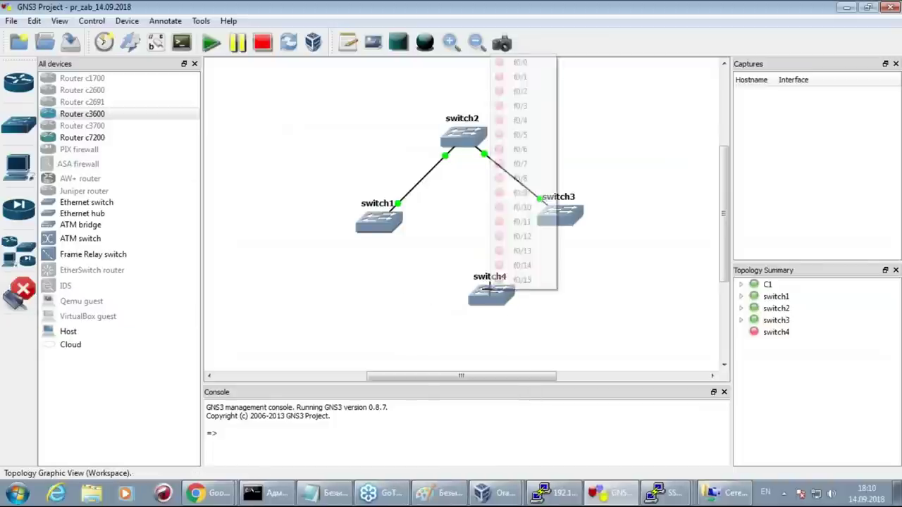
left_click(534, 218)
left_click(556, 214)
left_click(584, 335)
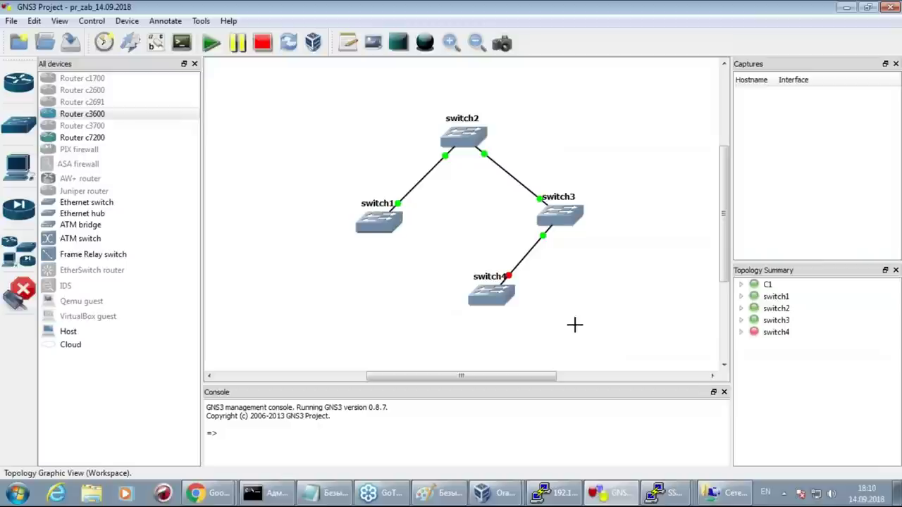
key("Escape")
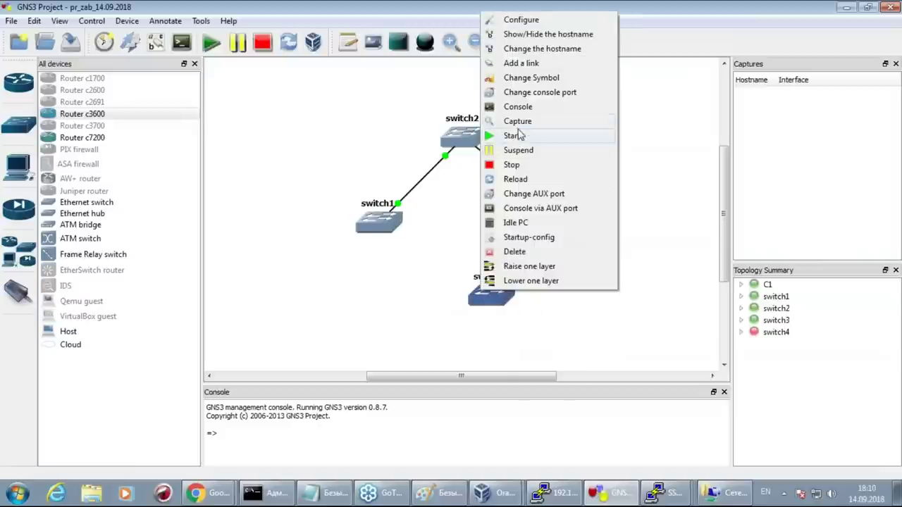
left_click(512, 136)
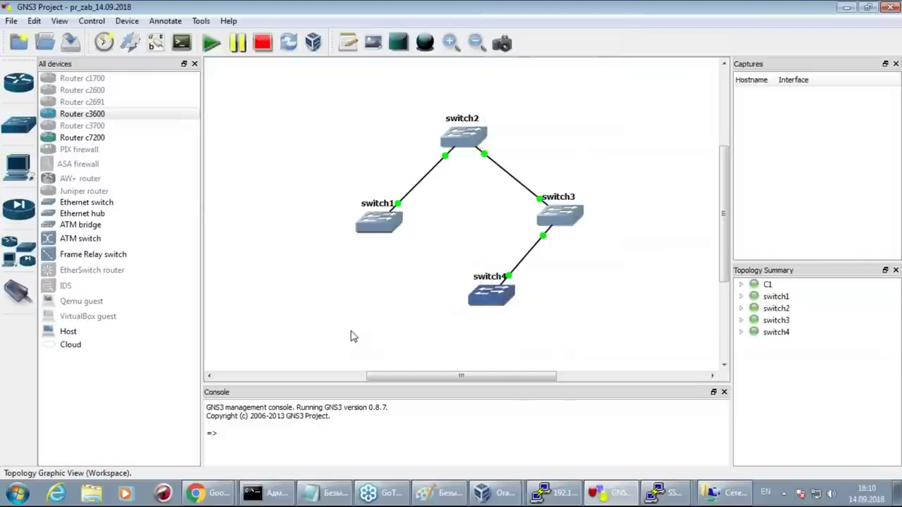
Change the Notepad template to hostname switch4 and address 192.168.1.104, and select the config block.
left_click(557, 495)
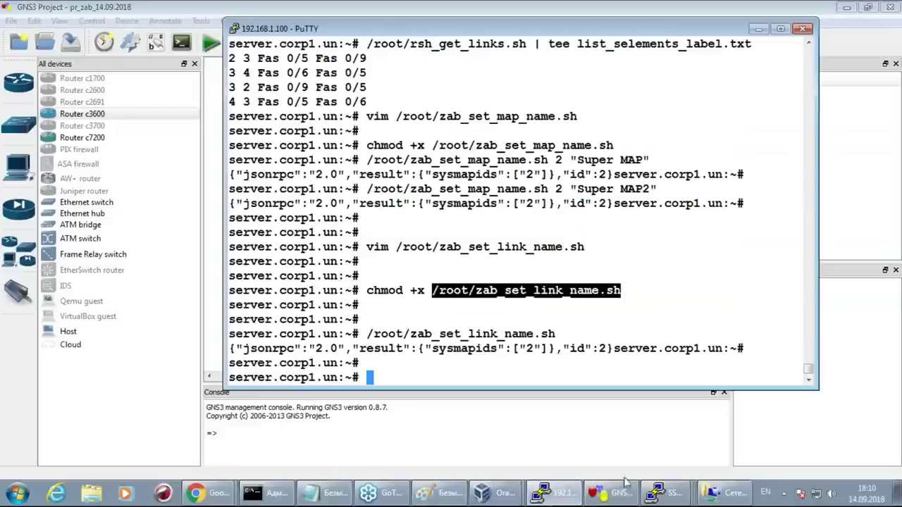
left_click(325, 493)
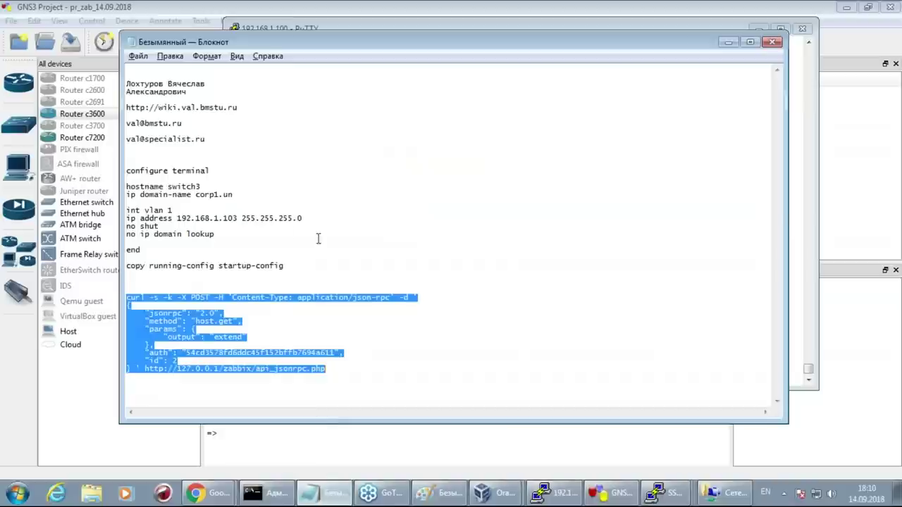
left_click(216, 187)
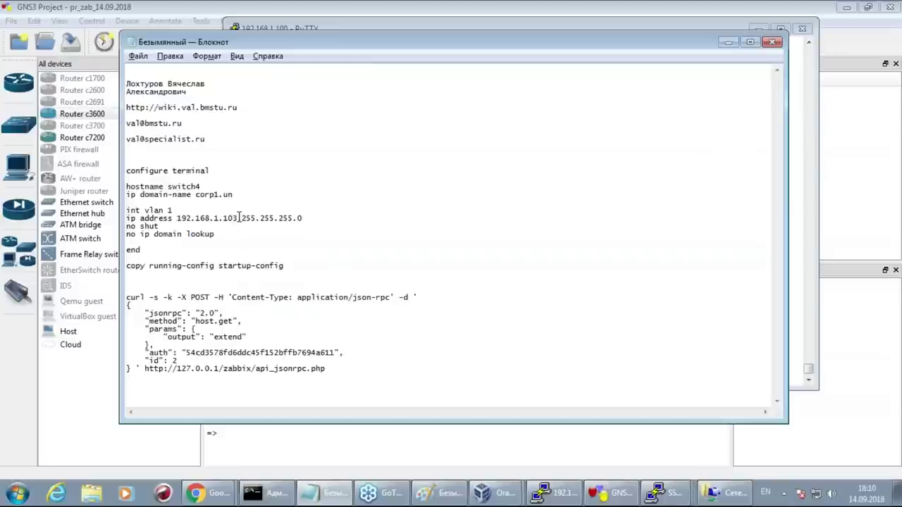
left_click(242, 218)
key("BackSpace")
type("4")
left_click_drag(223, 284, 124, 172)
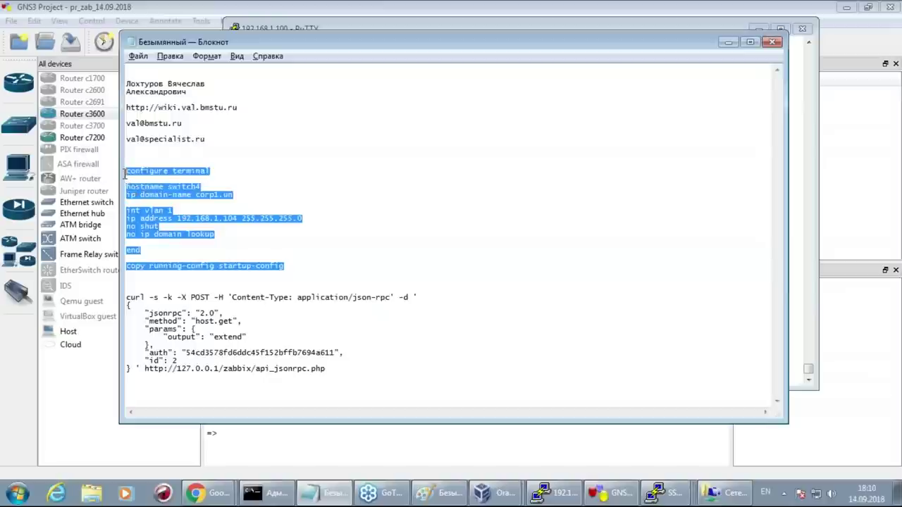
left_click(610, 493)
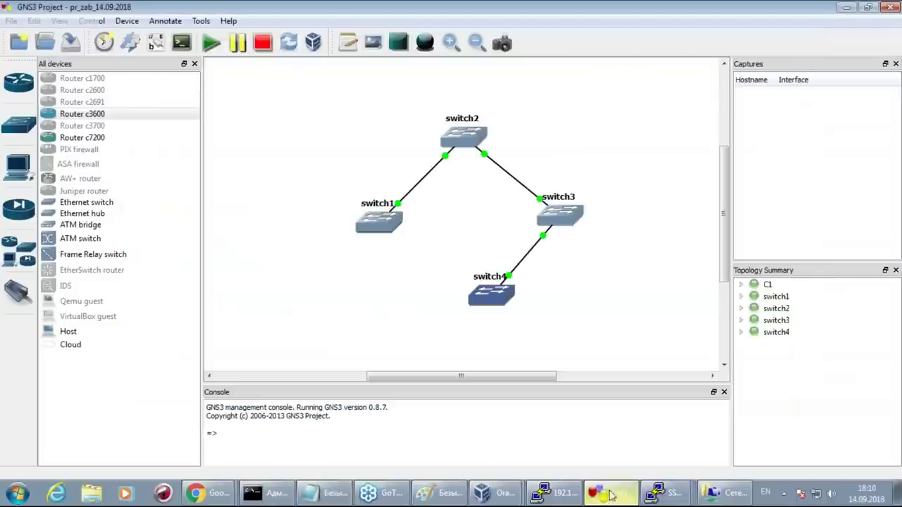
Paste the configuration commands into switch4's console.
double_click(497, 302)
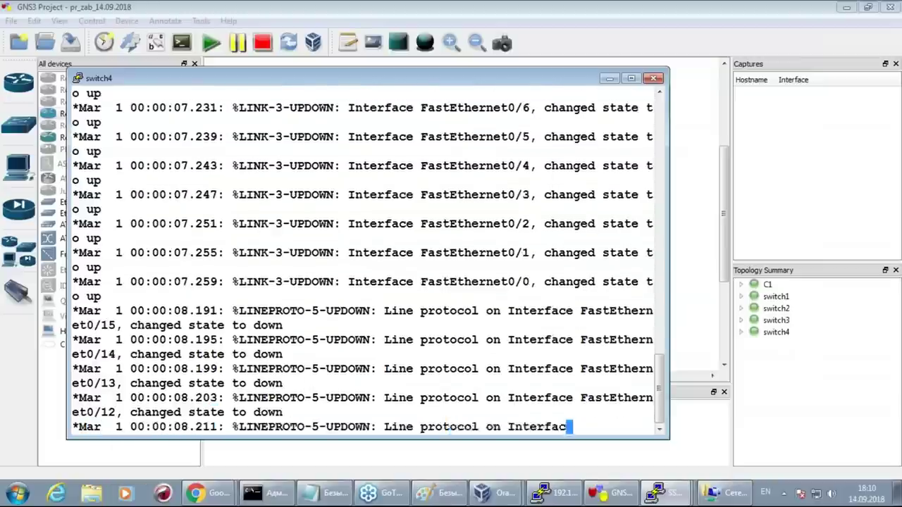
key("Return")
key("Return")
key("Return")
key("Return")
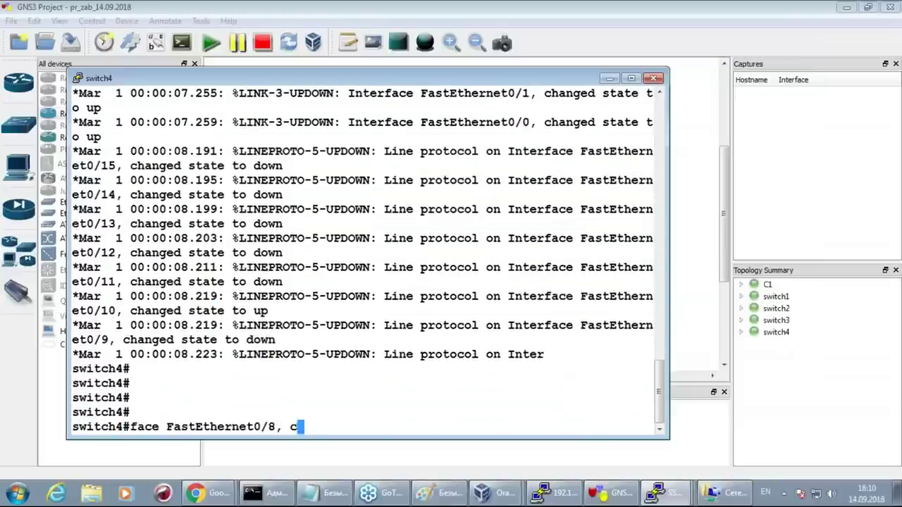
key("Return")
key("Return")
key("Return")
key("Return")
key("Return")
key("Return")
key("Return")
key("Return")
key("Return")
key("Return")
key("Return")
key("Return")
key("Return")
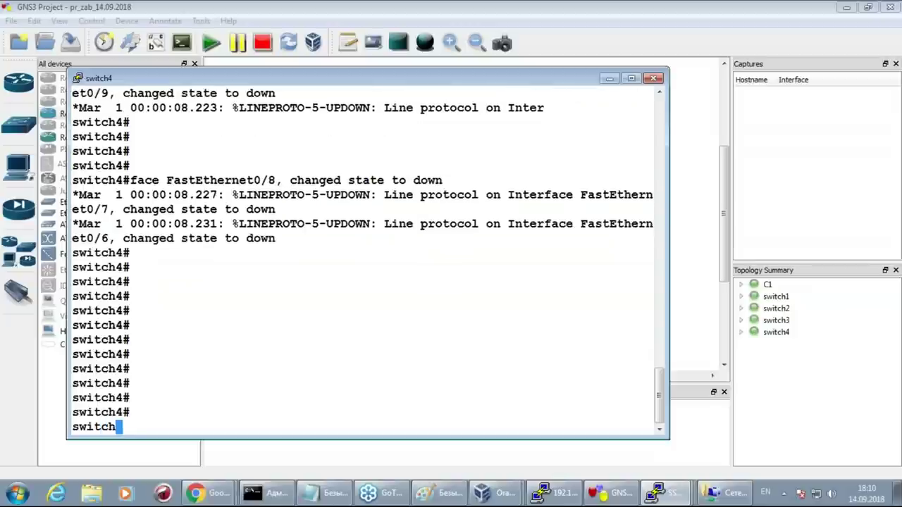
type("configure terminal hostname switch4 ip domain-name corp1.un  int vlan 1 ip address 192.168.1.104 255.255.255.0 no shut no ip domain lookup")
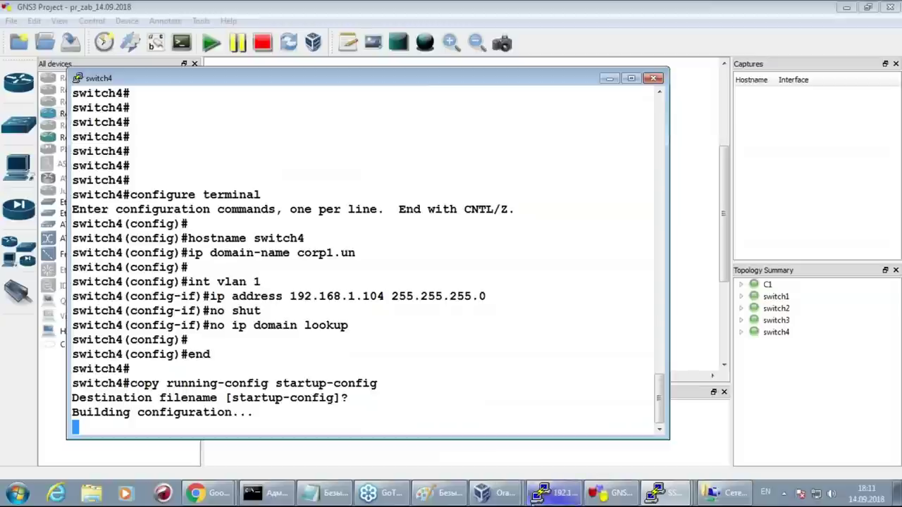
Save switch3's running configuration with wr and close its console.
left_click(355, 12)
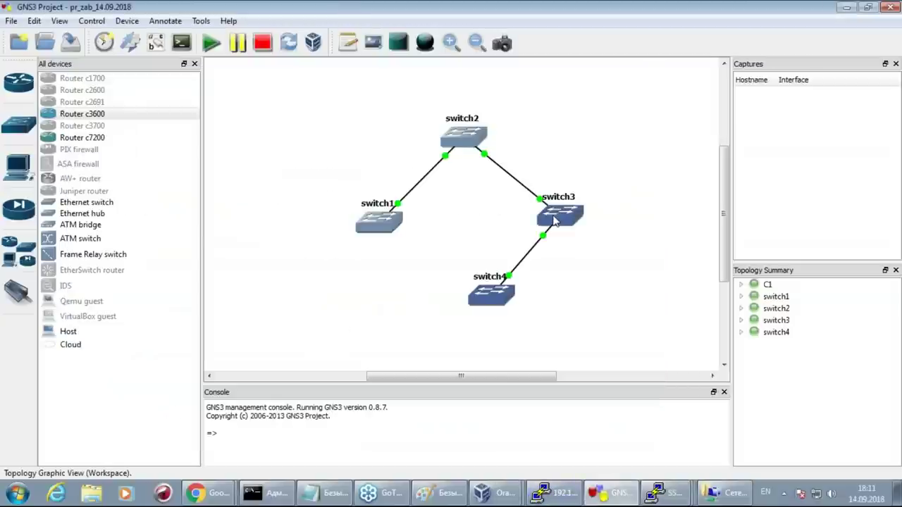
left_click(553, 493)
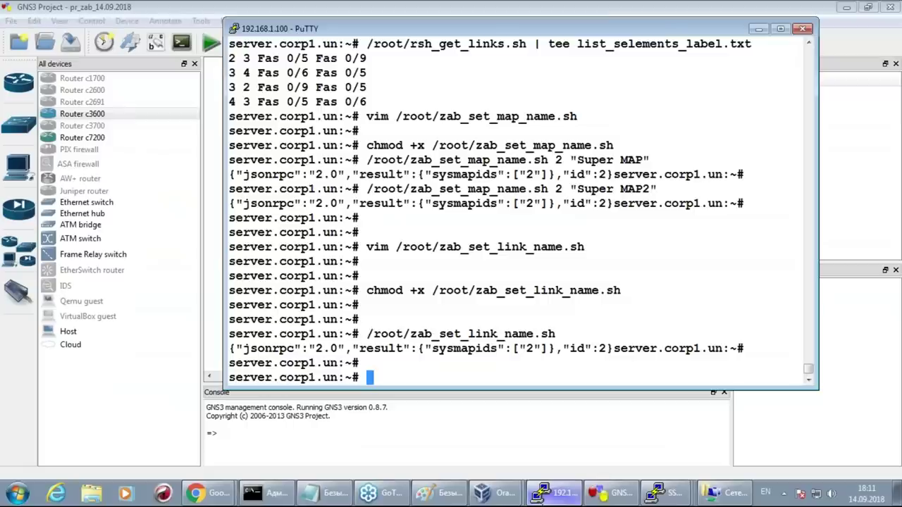
left_click(663, 493)
left_click(669, 423)
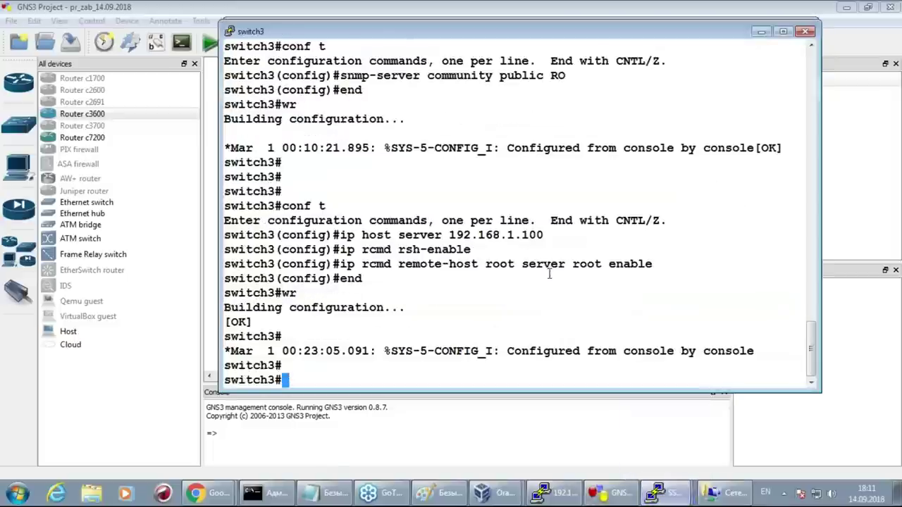
type("wr")
key("Return")
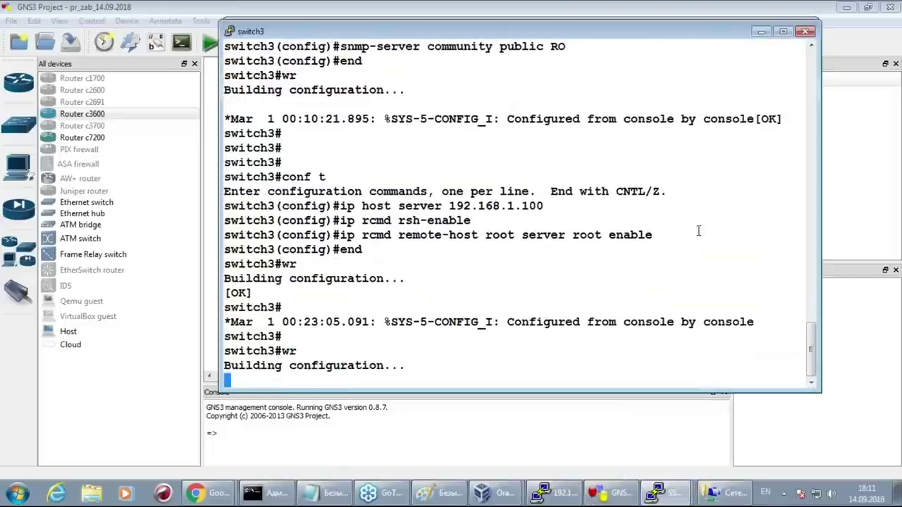
left_click(809, 33)
Stop and restart switch3 in the GNS3 topology.
left_click(296, 6)
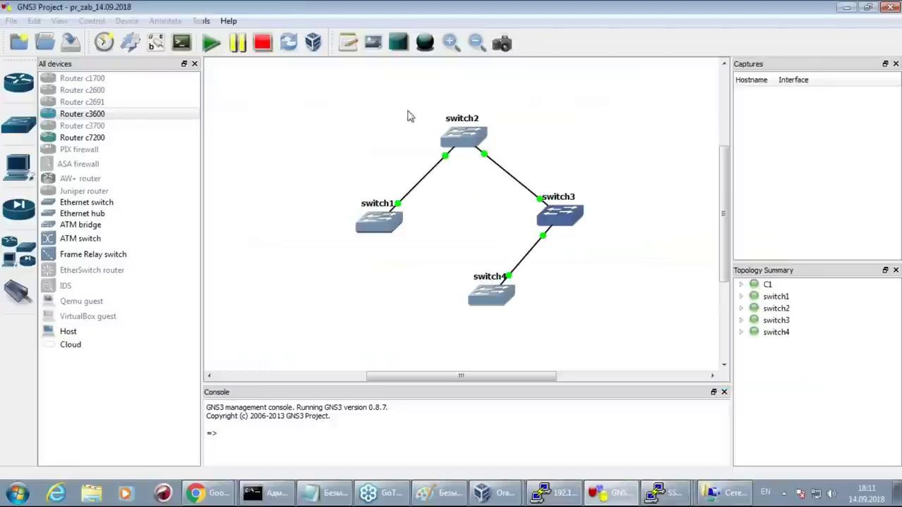
right_click(558, 227)
left_click(637, 372)
right_click(570, 223)
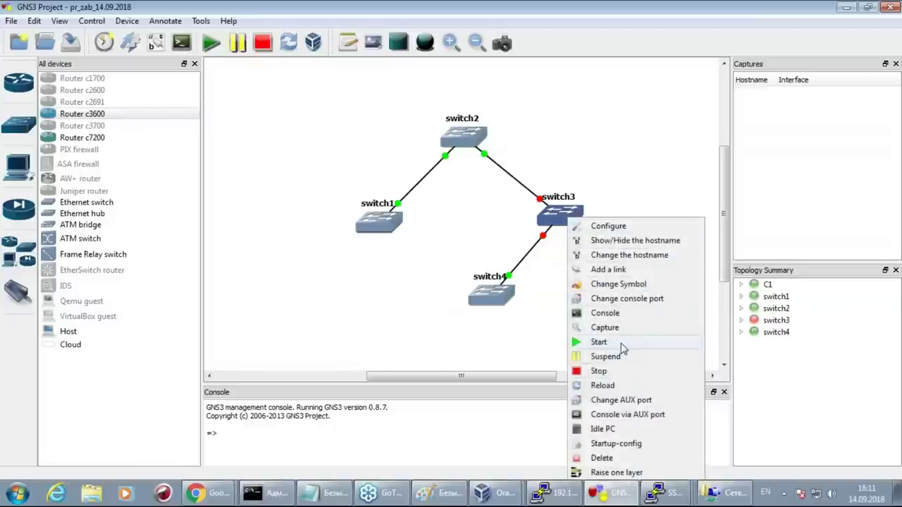
left_click(599, 342)
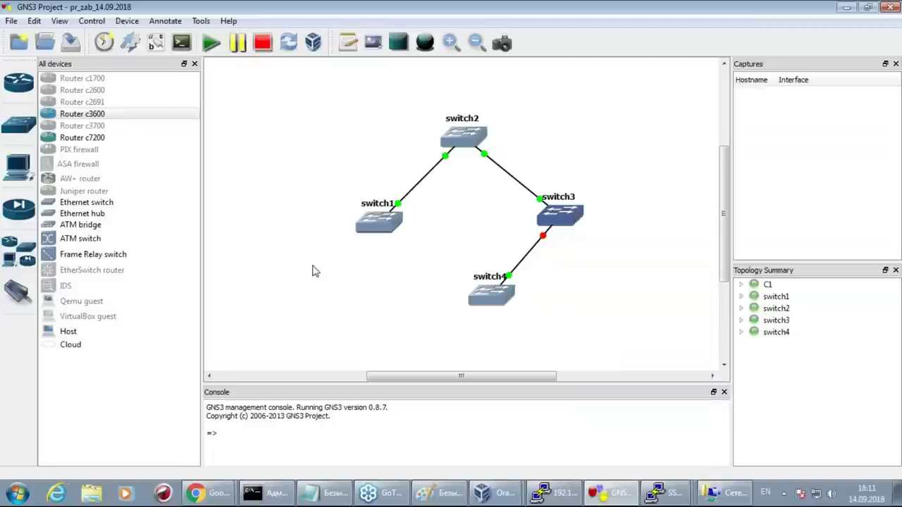
Select the switch SNMP community commands in the wiki's Module 4 section.
left_click(218, 497)
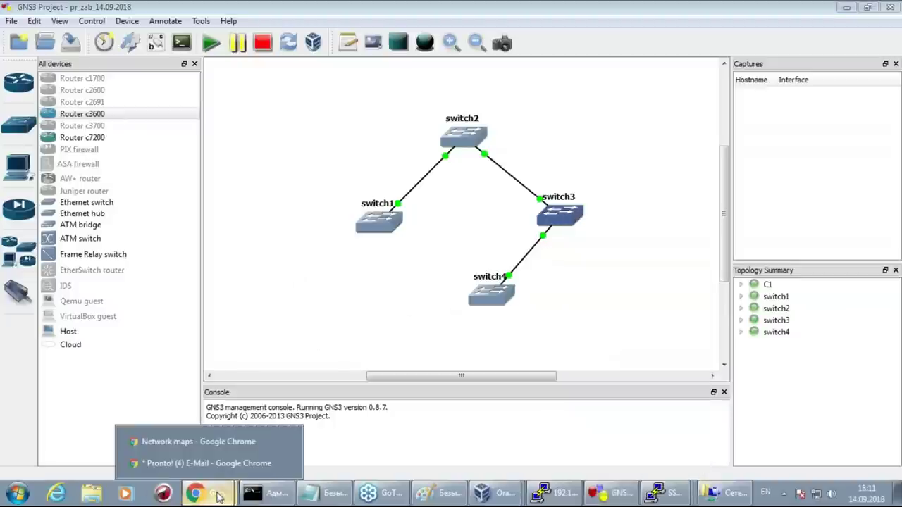
left_click(522, 383)
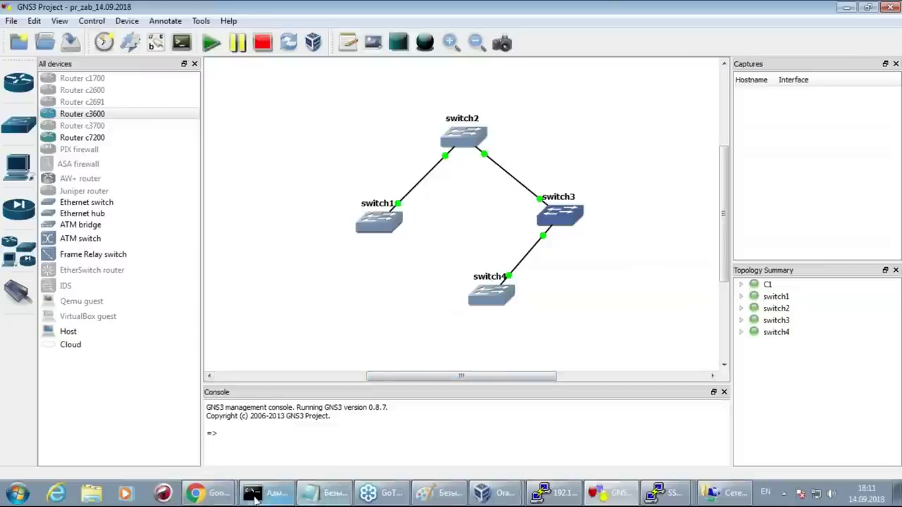
left_click(847, 7)
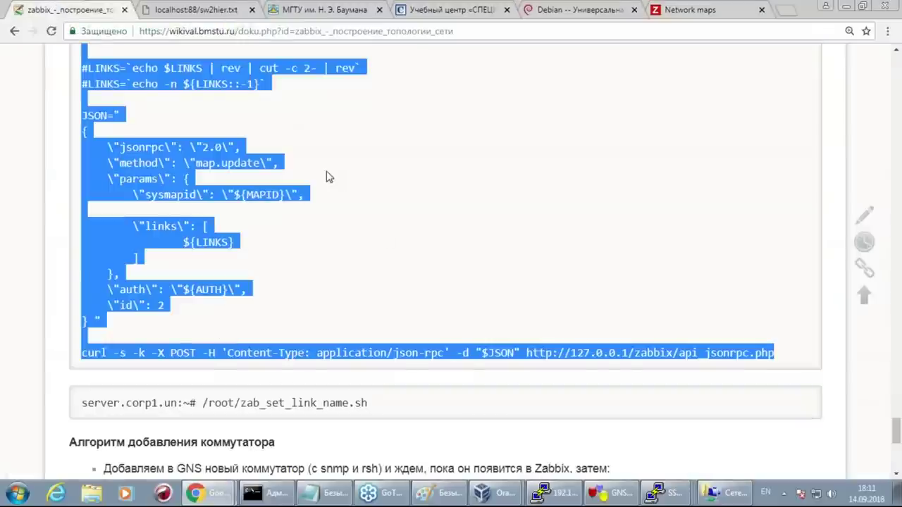
left_click(425, 237)
scroll(425, 238, "up", 20)
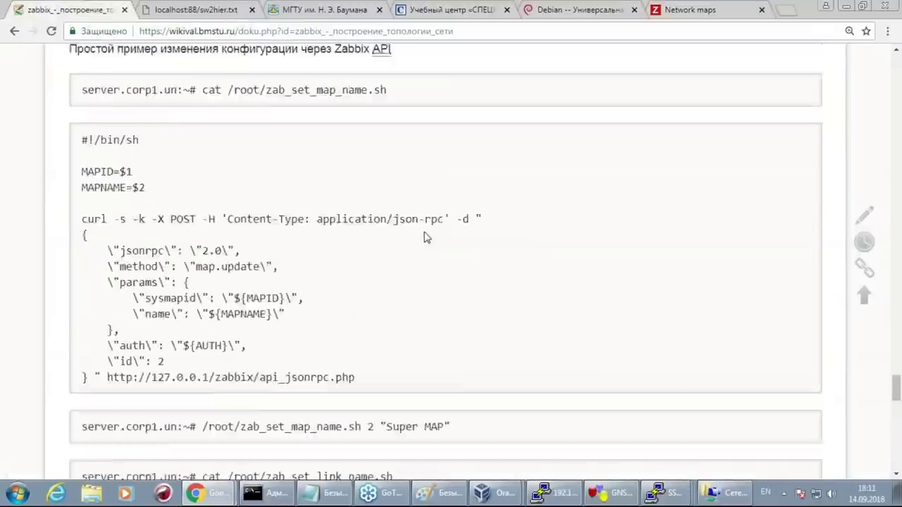
left_click_drag(895, 330, 895, 161)
left_click_drag(83, 209, 117, 260)
key("ctrl+c")
Bring up the switch4 PuTTY console.
left_click(564, 493)
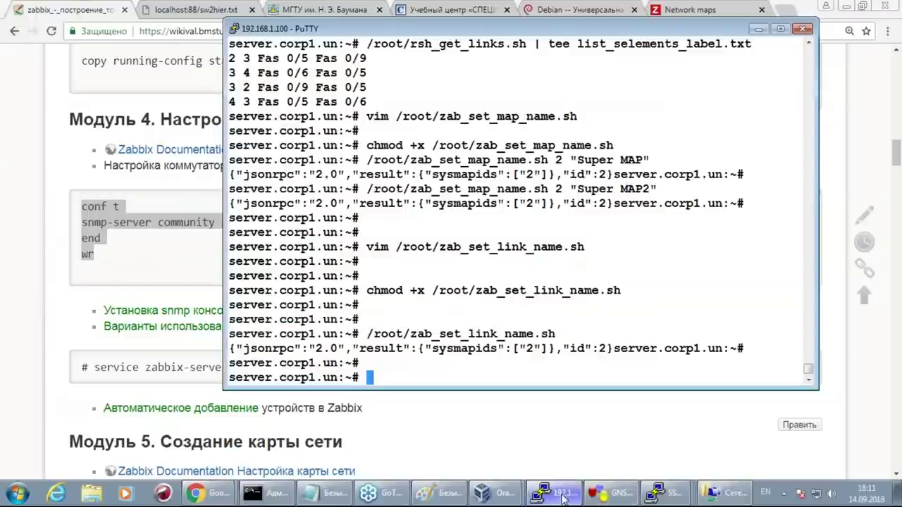
left_click(675, 497)
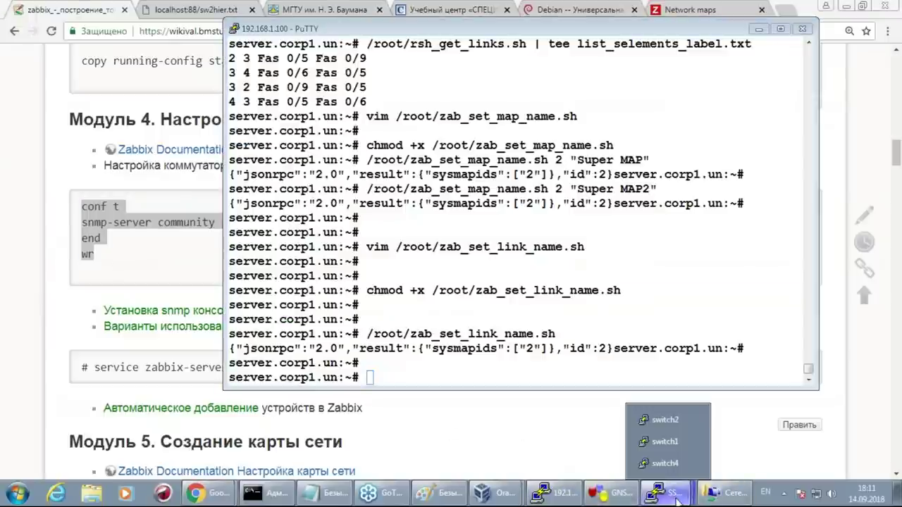
left_click(665, 463)
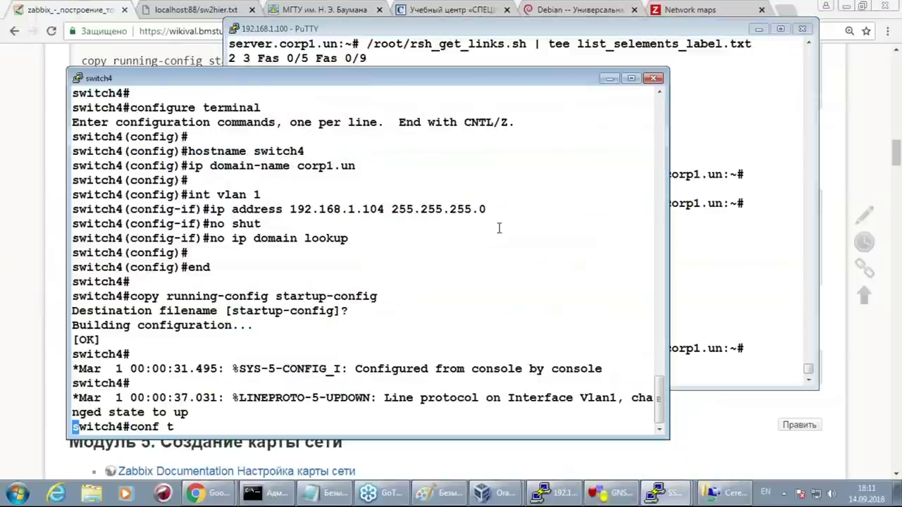
Paste the read-only public SNMP community config into switch4 and ping 192.168.1.101.
right_click(498, 228)
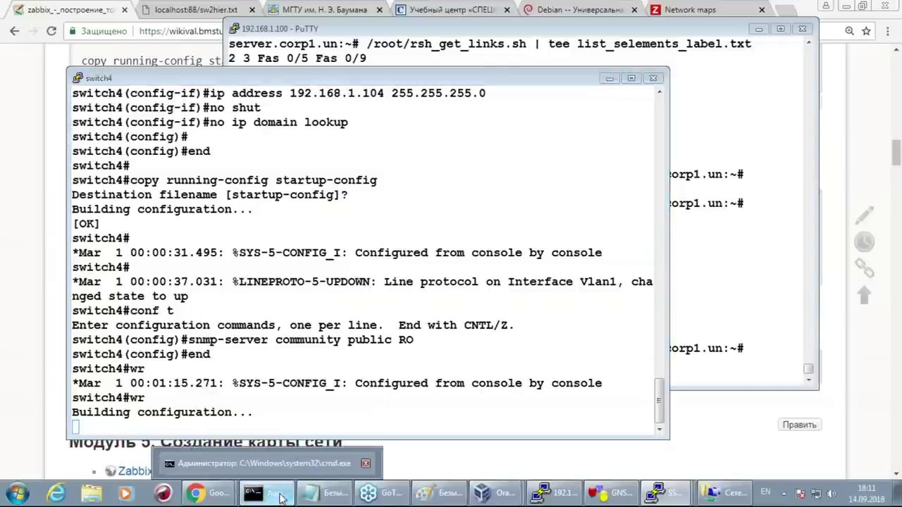
left_click(265, 492)
key("Up")
key("Return")
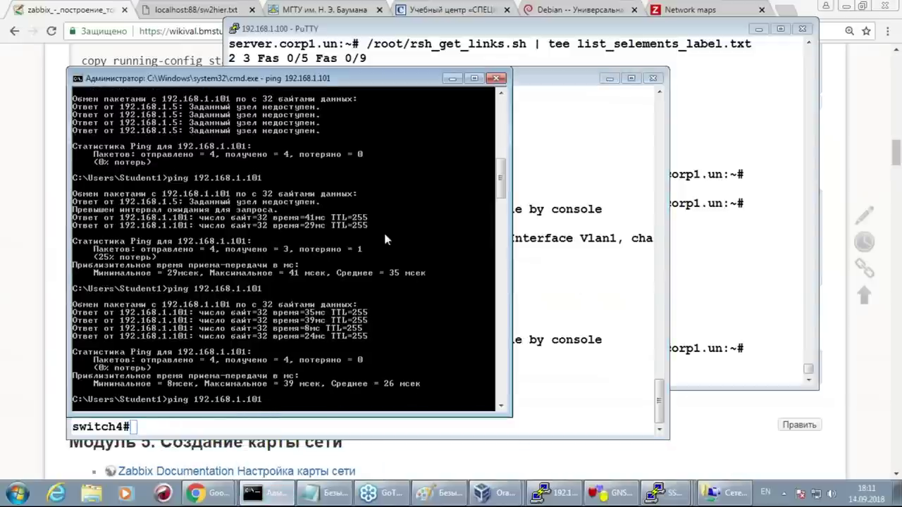
key("ctrl+c")
Ping 192.168.1.102, 192.168.1.103 and 192.168.1.104 from the command prompt.
key("Up")
key("BackSpace")
type("2")
key("Return")
key("ctrl+c")
key("Up")
key("BackSpace")
type("3")
key("Return")
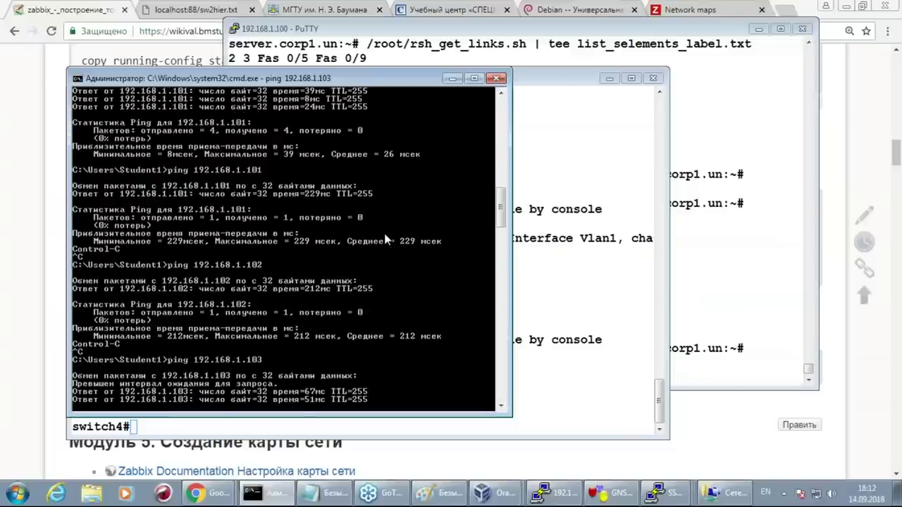
key("Up")
key("BackSpace")
type("4")
key("Return")
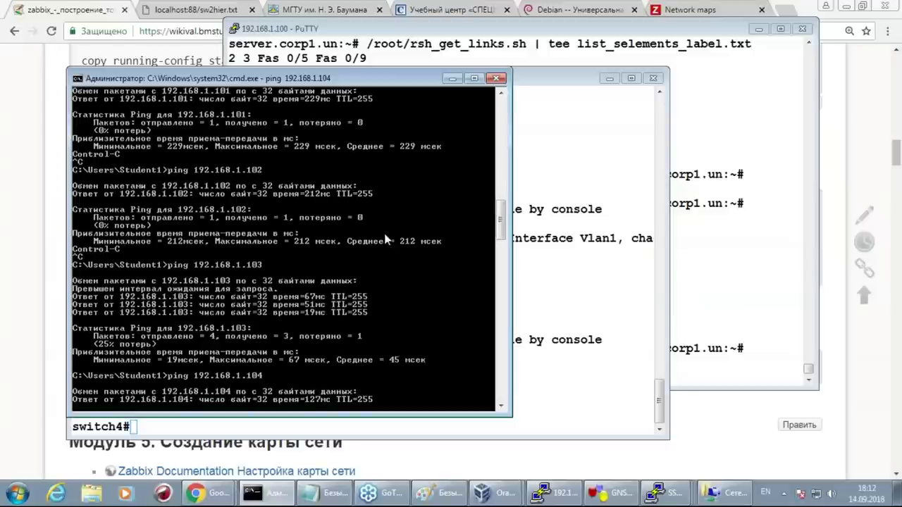
Run snmpget for switch4's sysName.0 on the server, returning switch4.corp1.un.
left_click(485, 36)
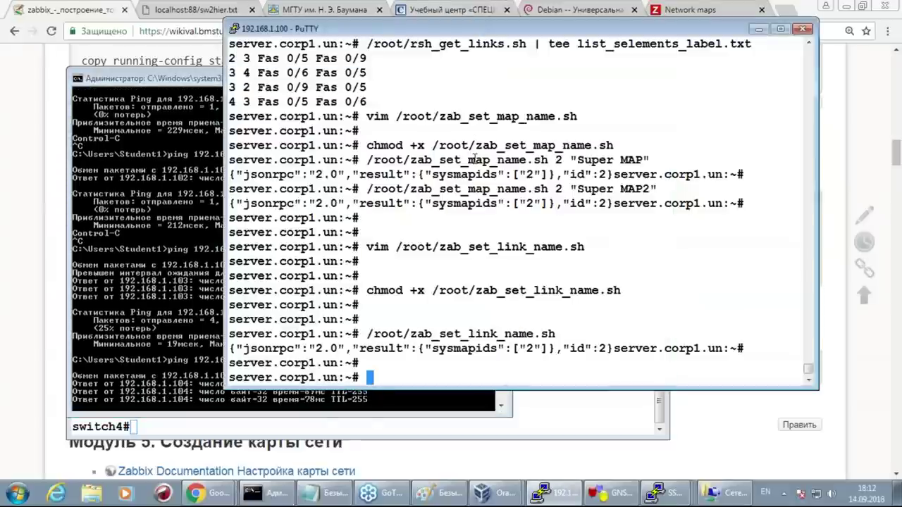
key("Return")
key("Return")
type("sn")
key("Up")
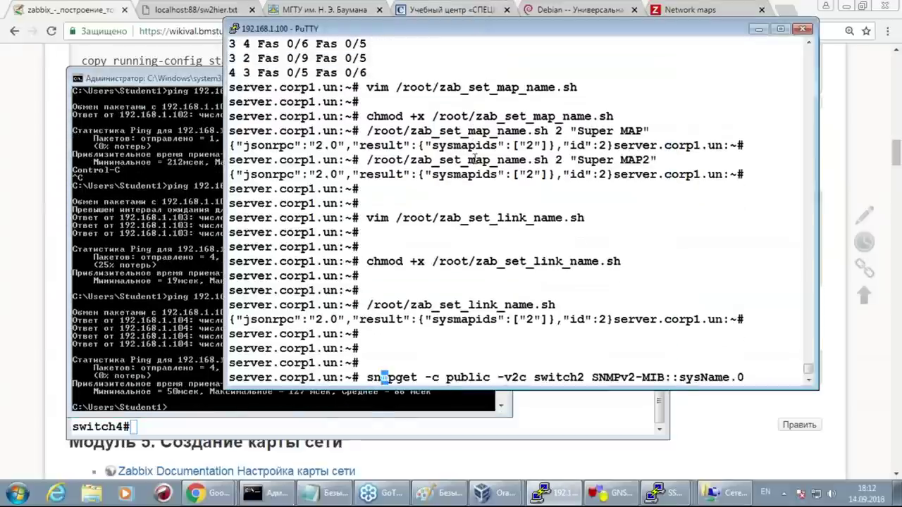
key("Right")
key("Right")
key("Right")
key("Right")
key("Right")
key("Right")
key("Right")
key("Right")
key("Right")
key("Right")
key("Right")
key("Right")
key("Right")
key("Right")
key("Right")
key("Right")
key("Right")
key("Right")
key("Right")
key("Right")
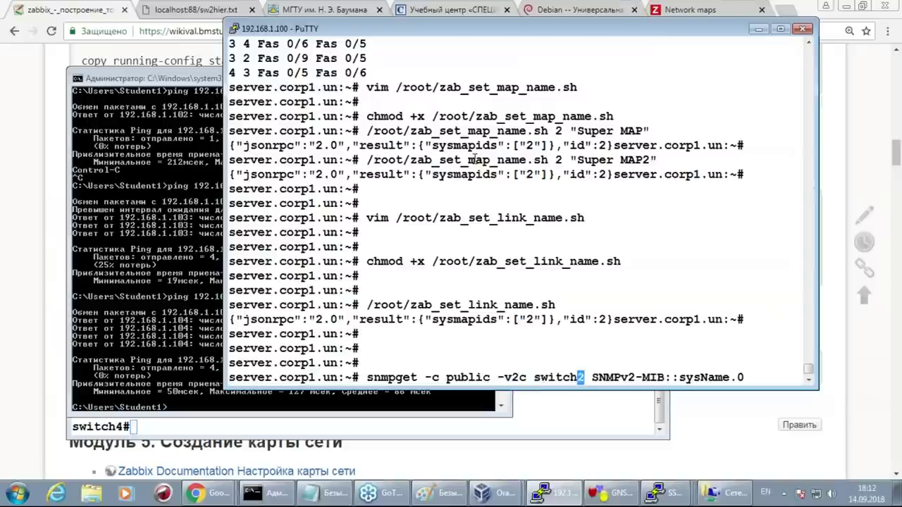
key("Return")
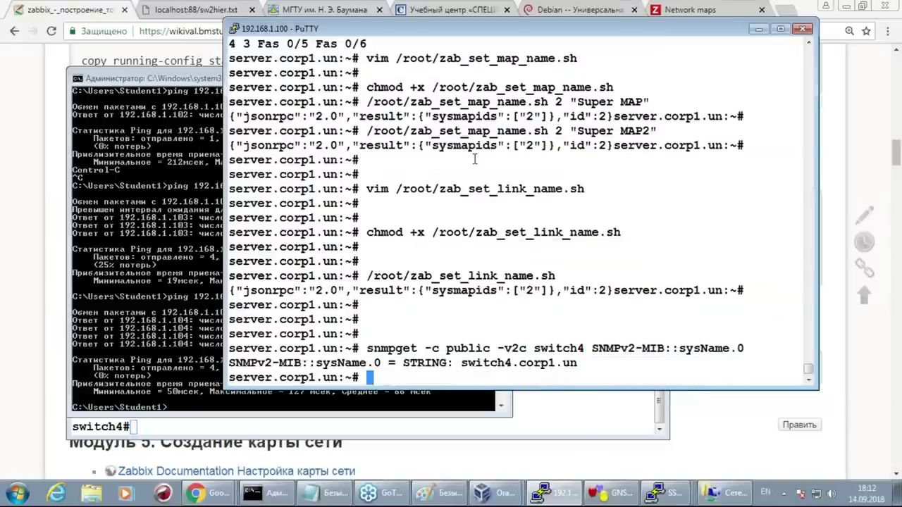
left_click(719, 7)
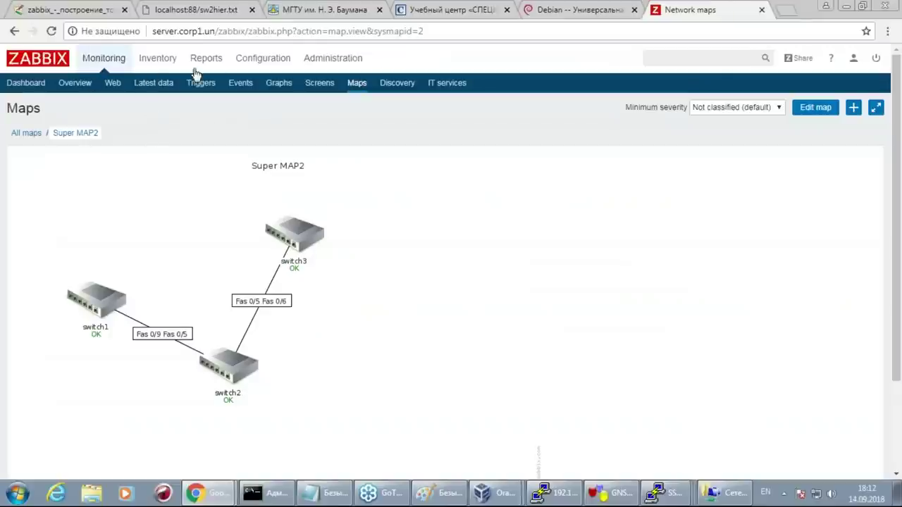
Open the Zabbix Configuration > Hosts list and refresh it repeatedly.
mouse_move(262, 59)
left_click(121, 83)
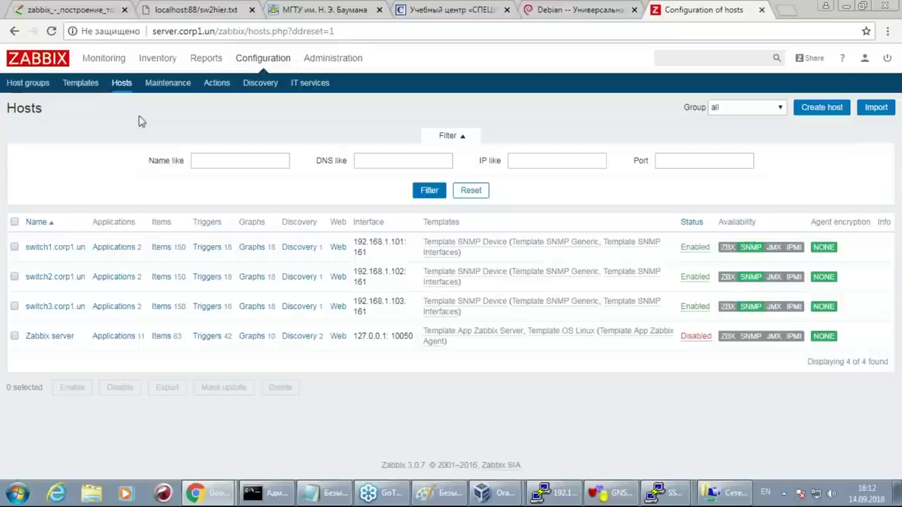
left_click(122, 83)
left_click(122, 85)
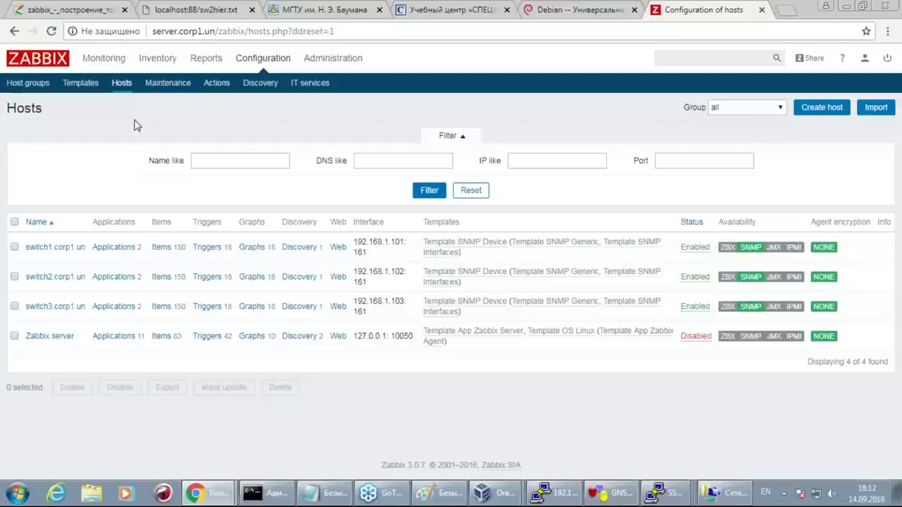
left_click(122, 84)
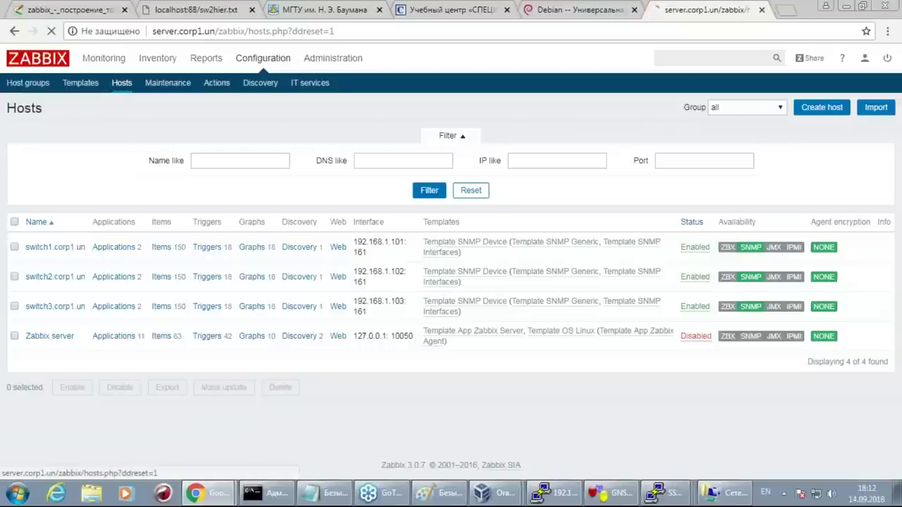
left_click(122, 84)
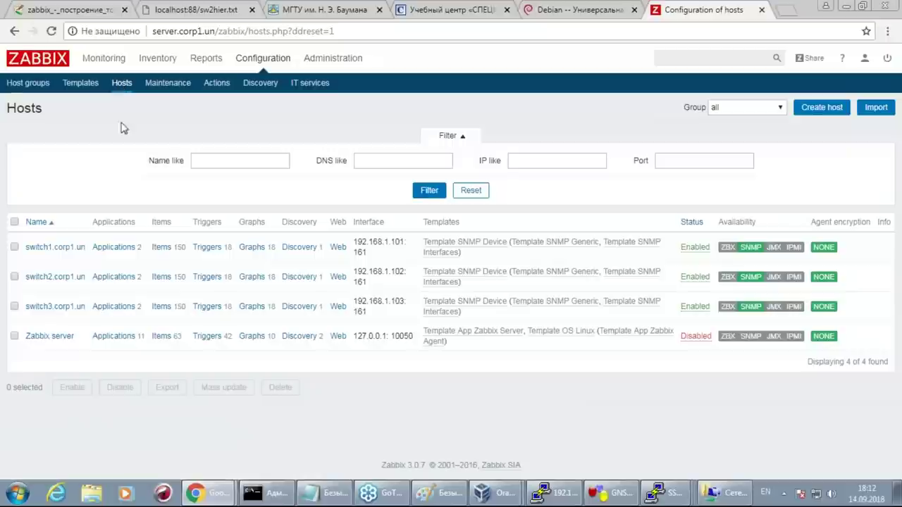
Minimise GNS3 and reload the host list, confirming switch4.corp1.un at 192.168.1.104.
left_click(663, 493)
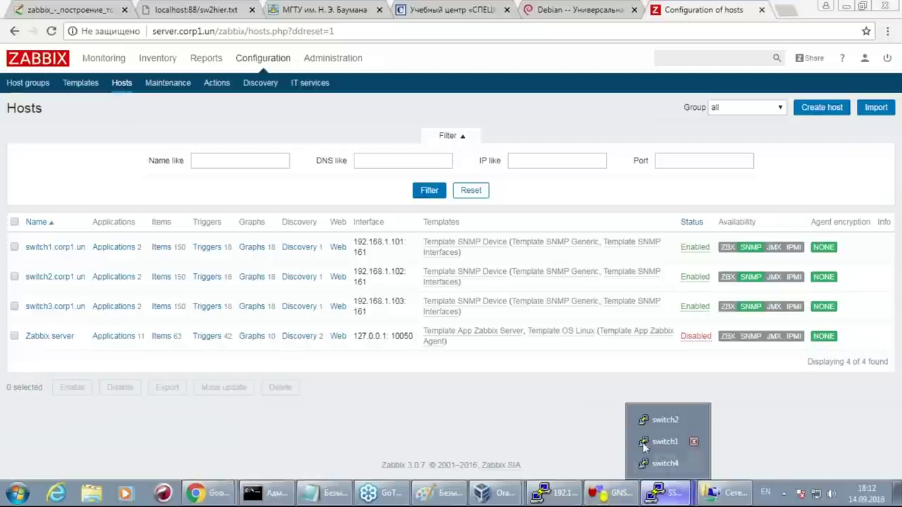
left_click(610, 493)
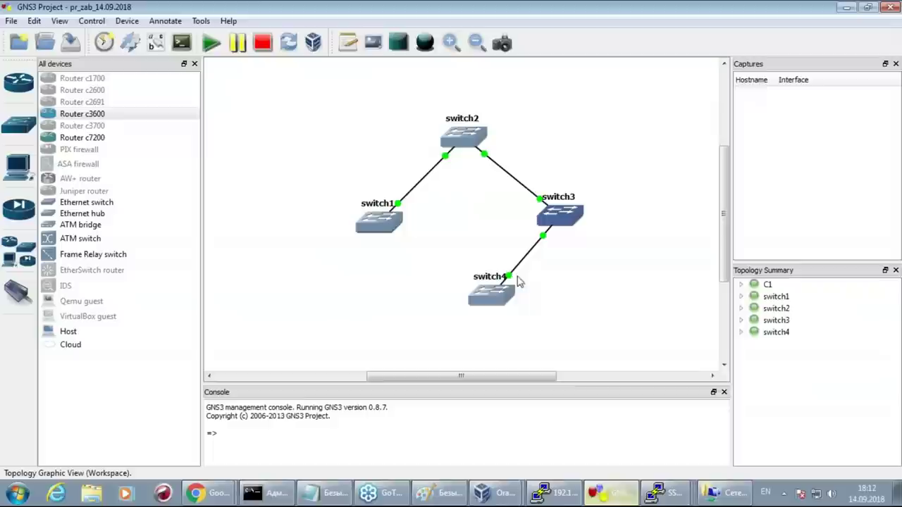
left_click(668, 495)
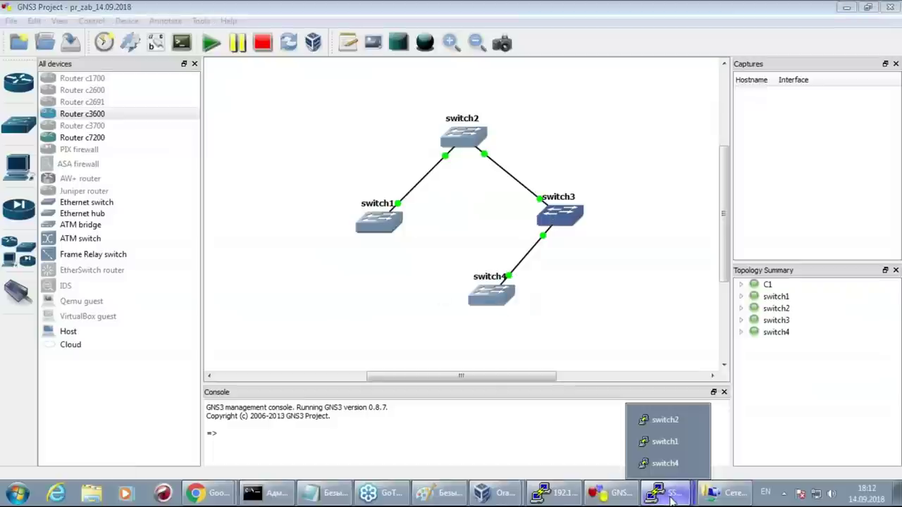
left_click(569, 217)
left_click(846, 9)
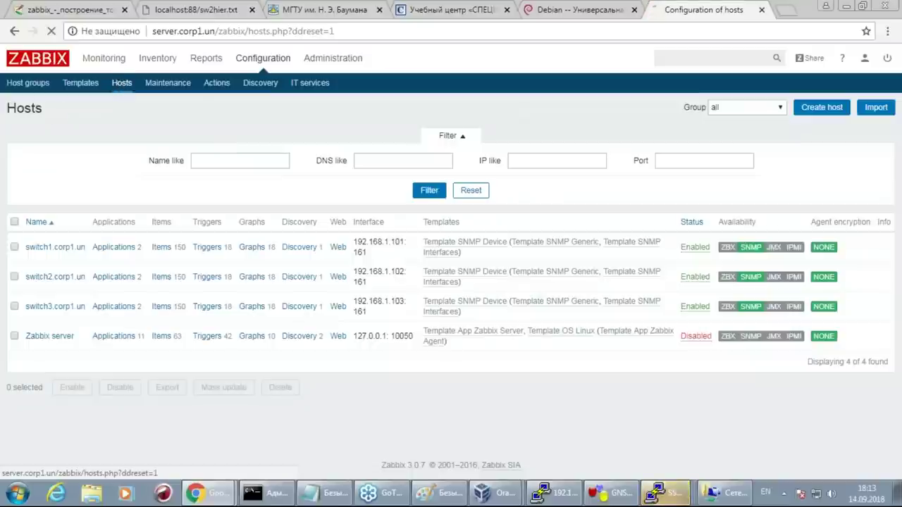
left_click(121, 83)
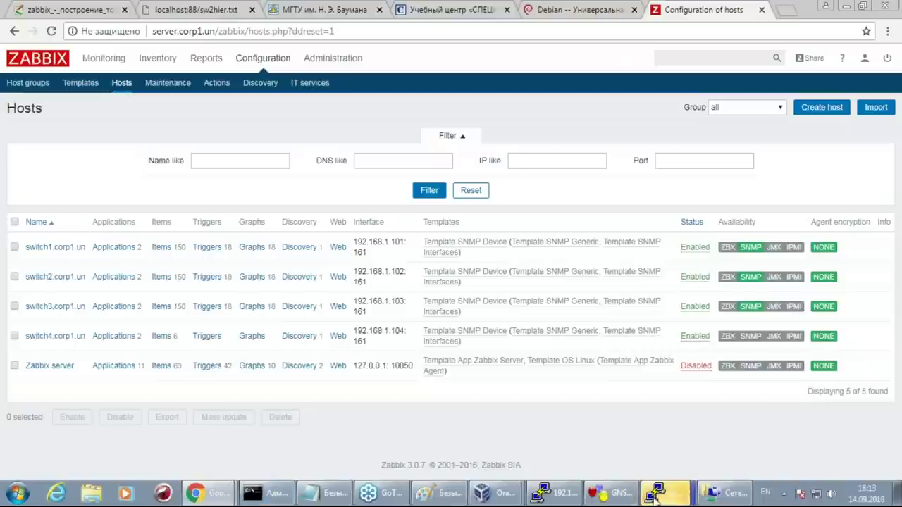
left_click(42, 10)
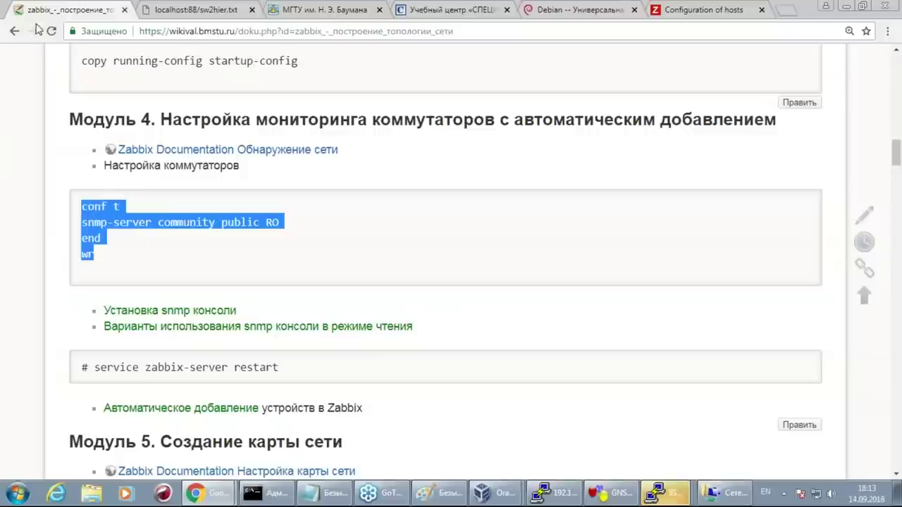
Scroll to 'Алгоритм добавления коммутатора' and select /root/zab_get_hosts.sh | tee list_hostid_host.txt.
scroll(472, 413, "down", 2)
left_click_drag(897, 162, 896, 451)
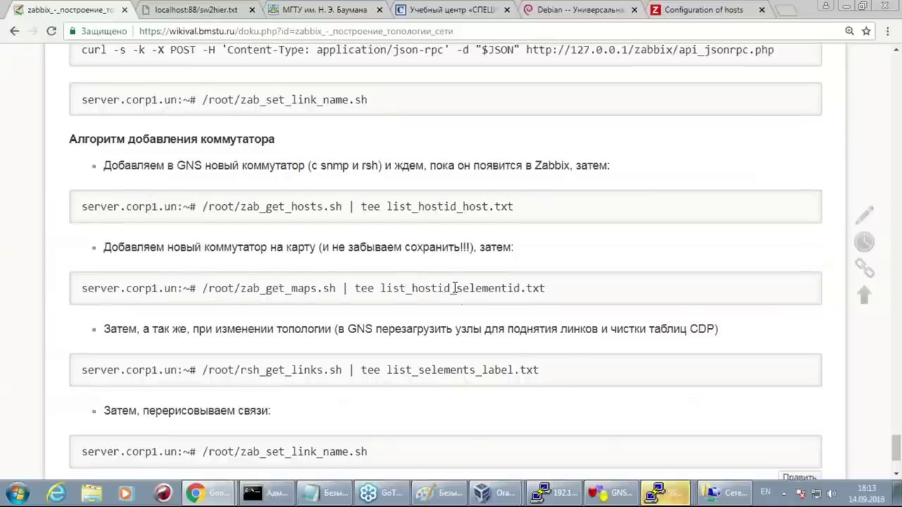
scroll(303, 328, "up", 2)
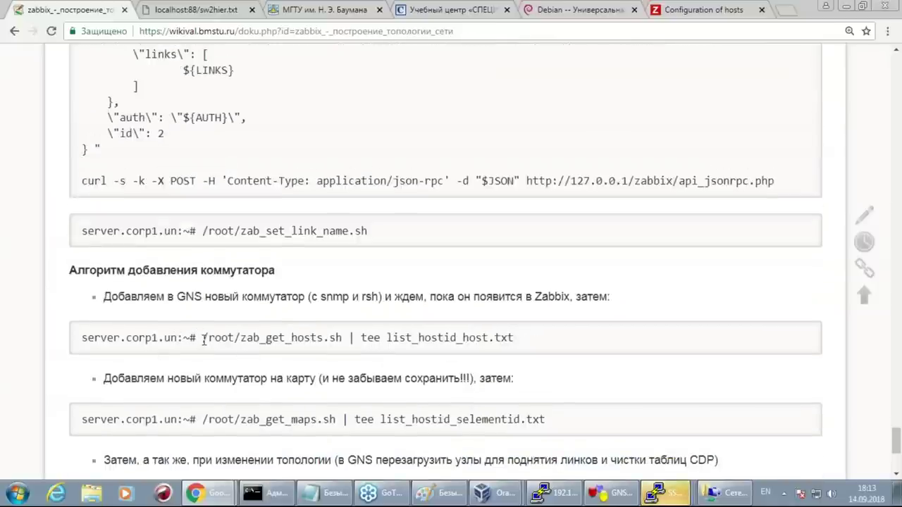
left_click_drag(202, 338, 515, 338)
key("ctrl+c")
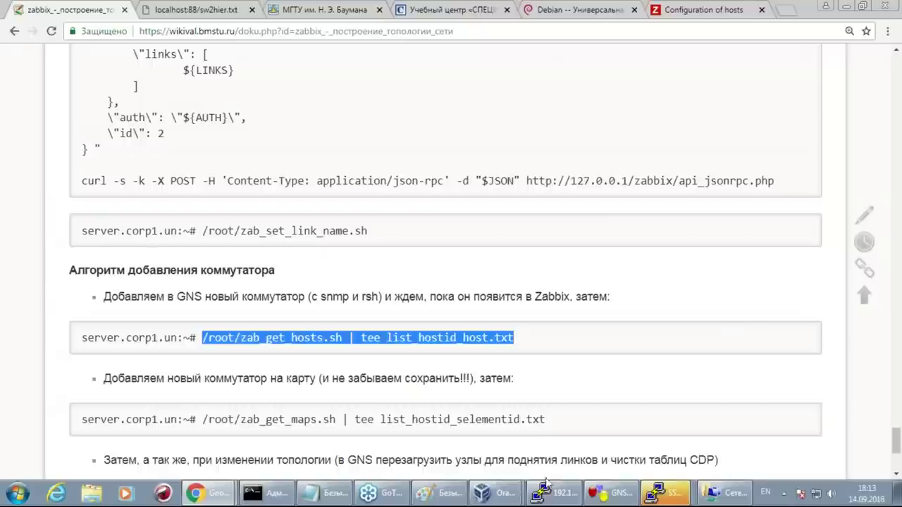
Paste and run /root/zab_get_hosts.sh | tee list_hostid_host.txt, listing switch4.corp1.un as host 10108.
left_click(557, 493)
right_click(499, 224)
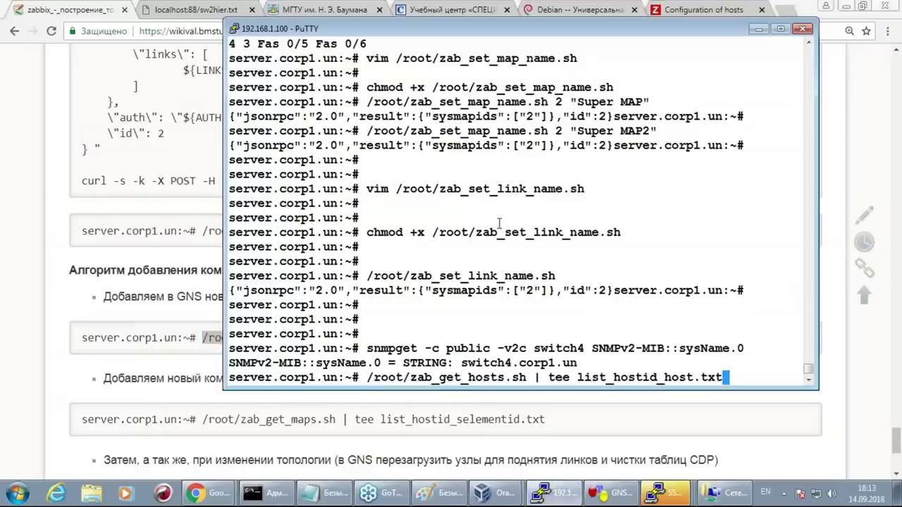
key("Return")
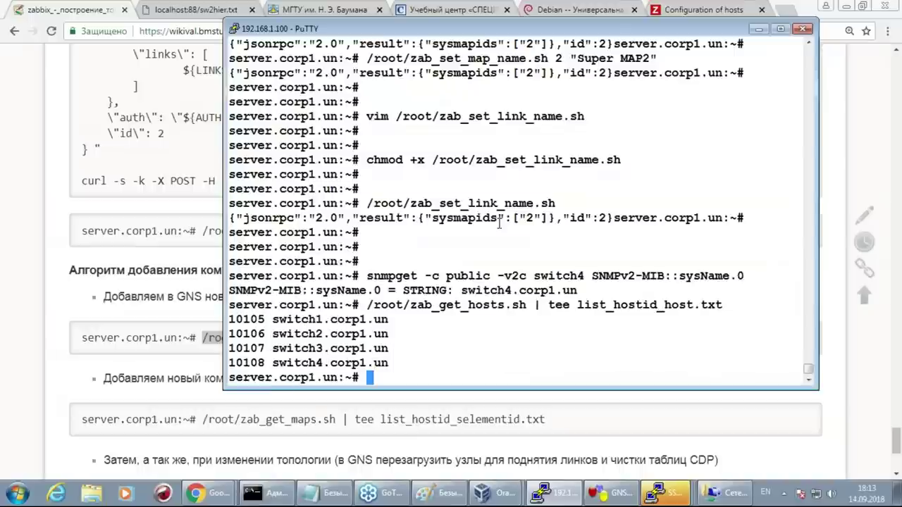
left_click(58, 229)
scroll(303, 229, "up", 8)
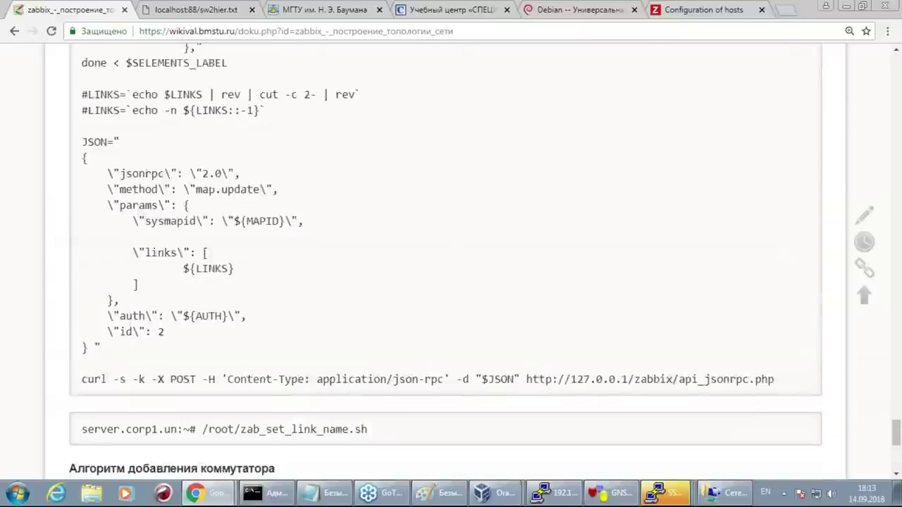
Edit Super MAP2 and add a new element placed to the right of switch2.
left_click(704, 12)
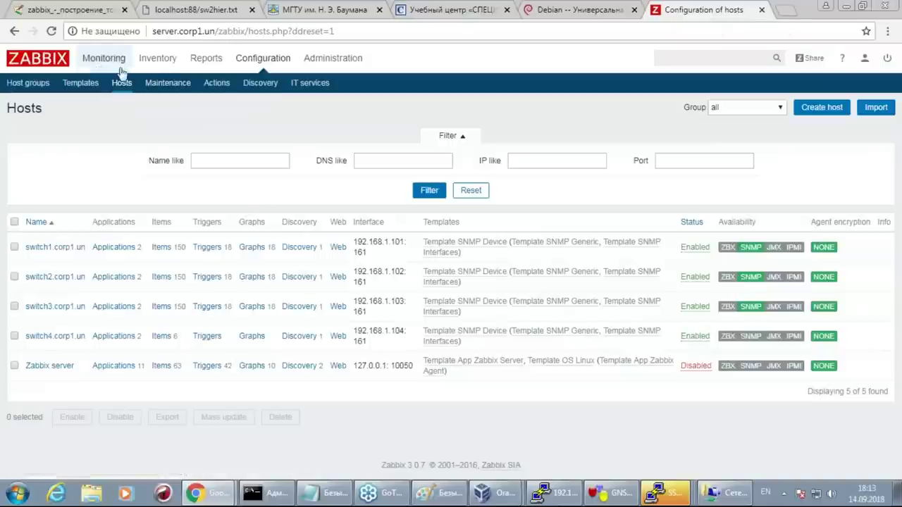
mouse_move(104, 58)
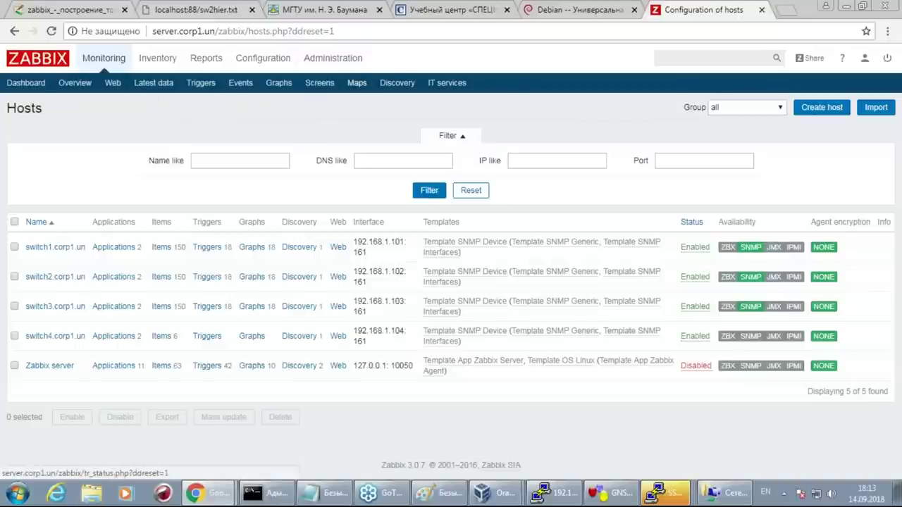
left_click(357, 84)
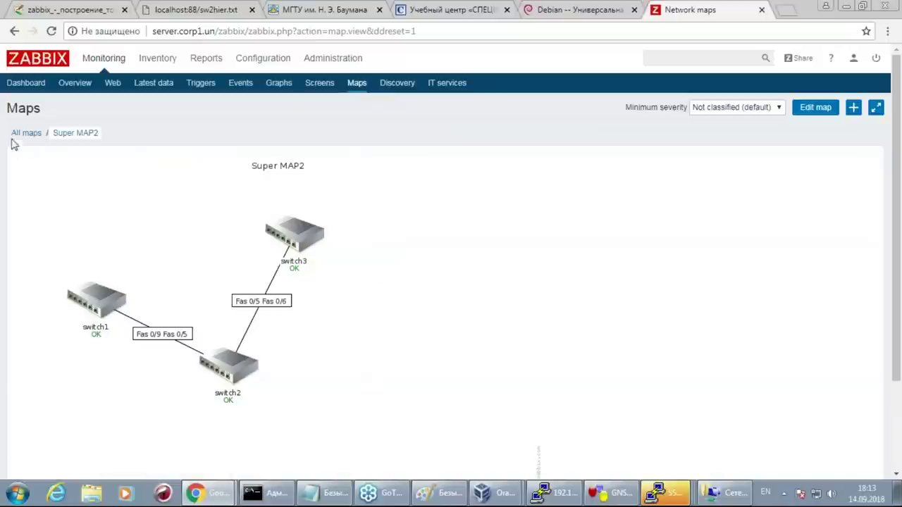
left_click(803, 107)
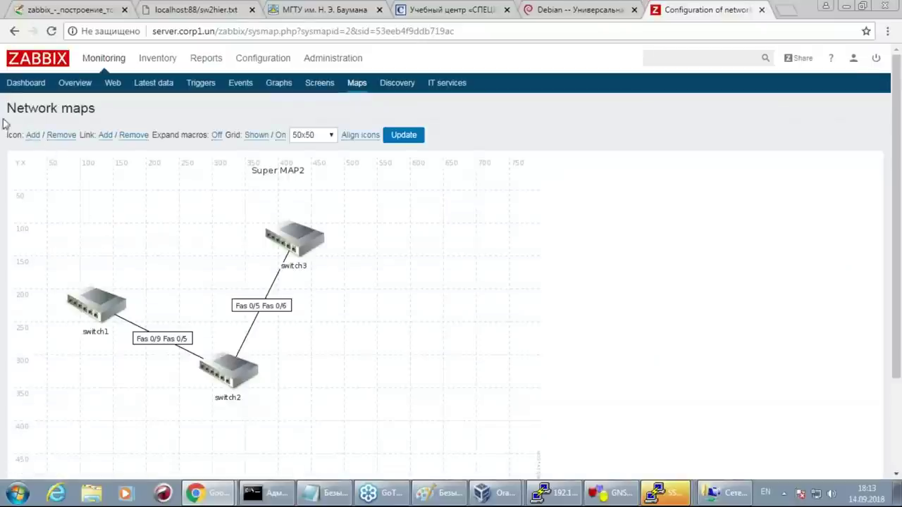
left_click(31, 135)
left_click_drag(38, 201, 426, 328)
right_click(425, 337)
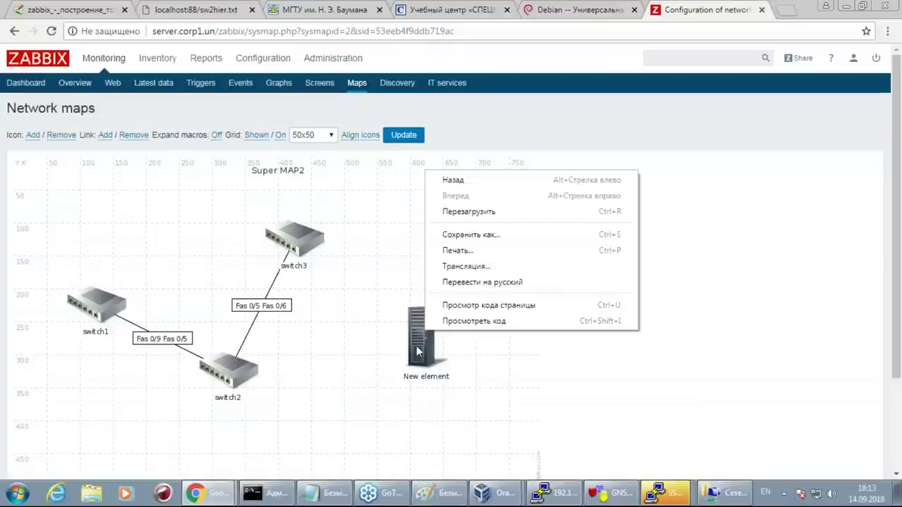
left_click(416, 351)
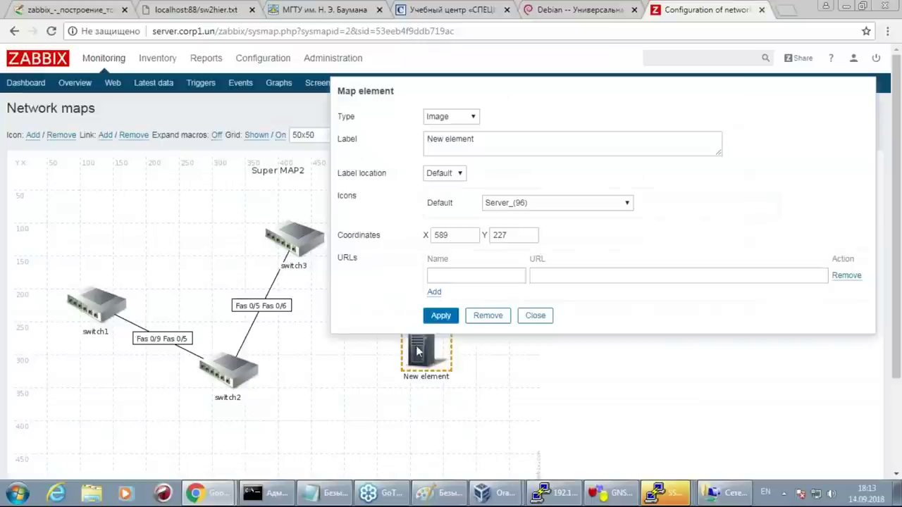
Make the element type Host, linked to switch4.corp1.un, with the label switch4.
left_click(450, 120)
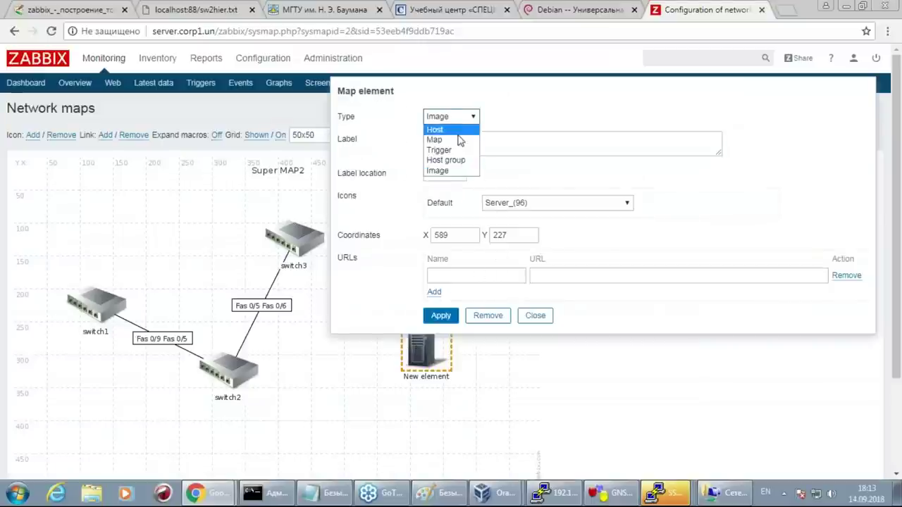
left_click(462, 130)
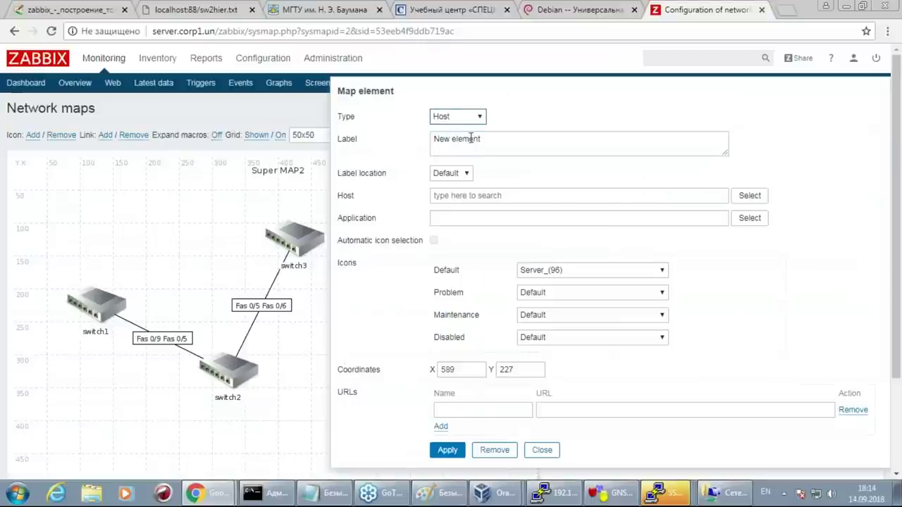
left_click(477, 196)
type("sw")
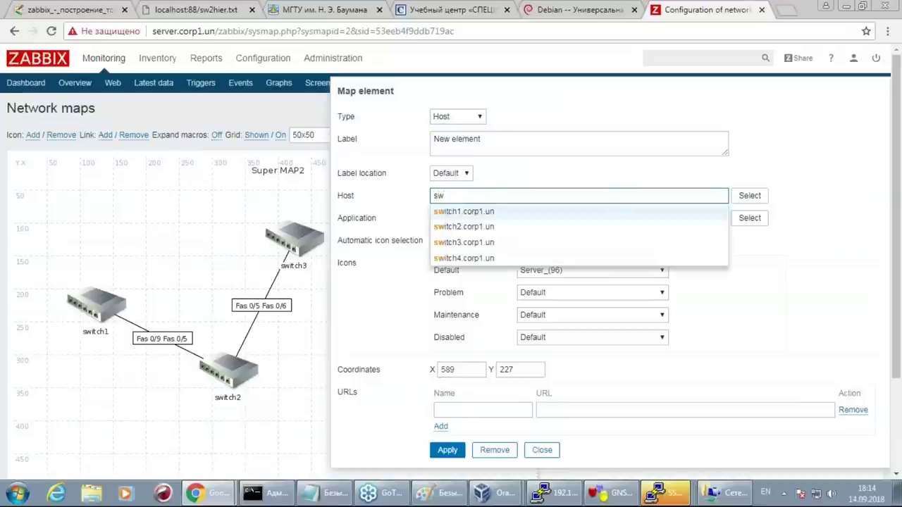
left_click(482, 258)
double_click(485, 139)
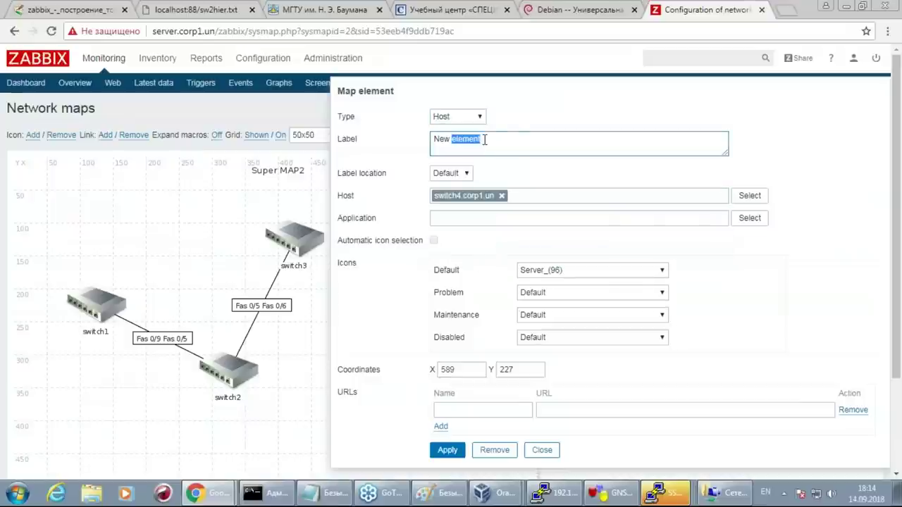
left_click(442, 201)
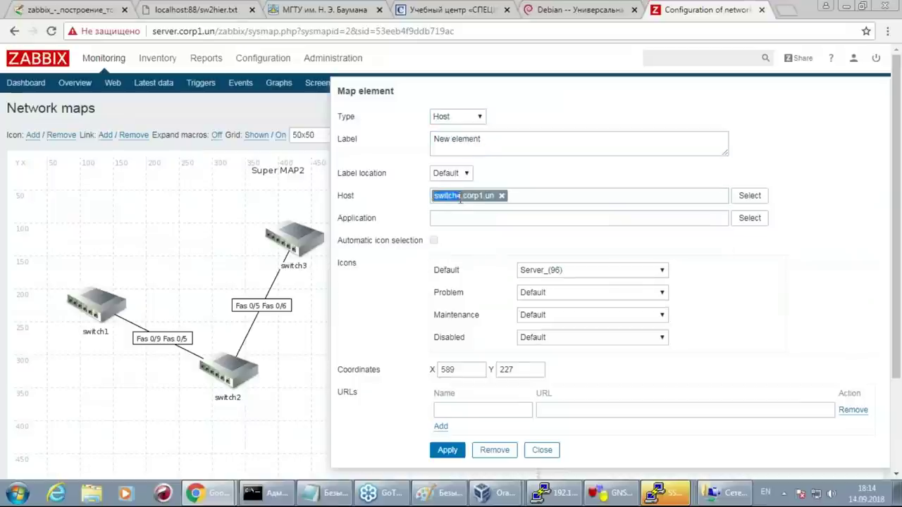
double_click(466, 140)
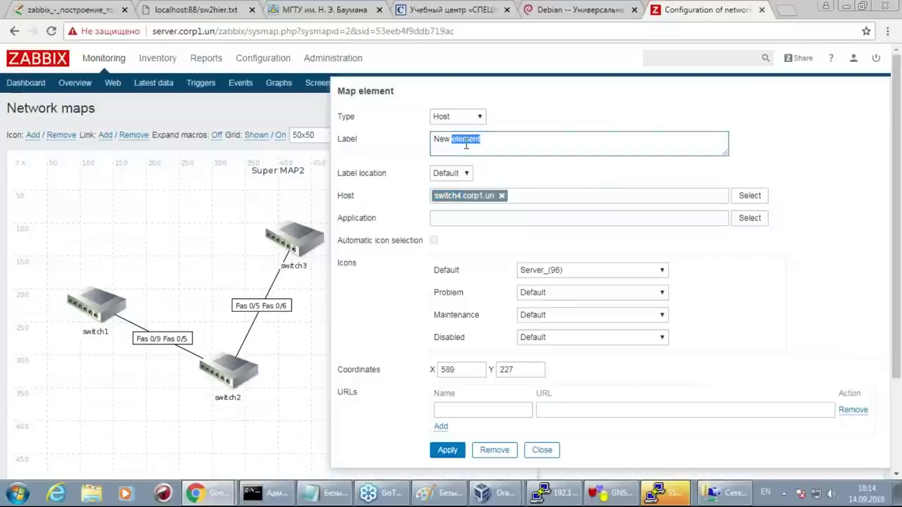
type("switch4.")
Give the element the Switch_(96) icon, apply, save the map and open Super MAP2.
left_click(602, 272)
scroll(663, 217, "down", 1)
scroll(662, 218, "down", 1)
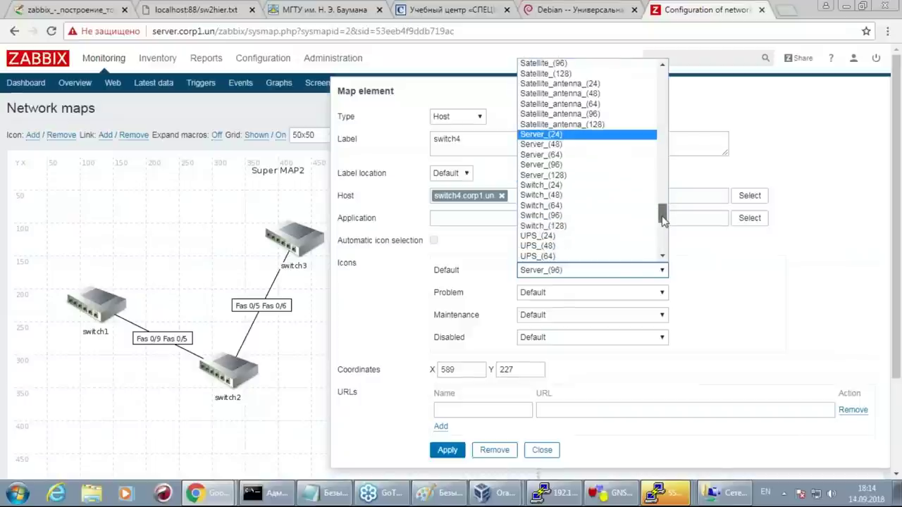
left_click(583, 216)
left_click(448, 452)
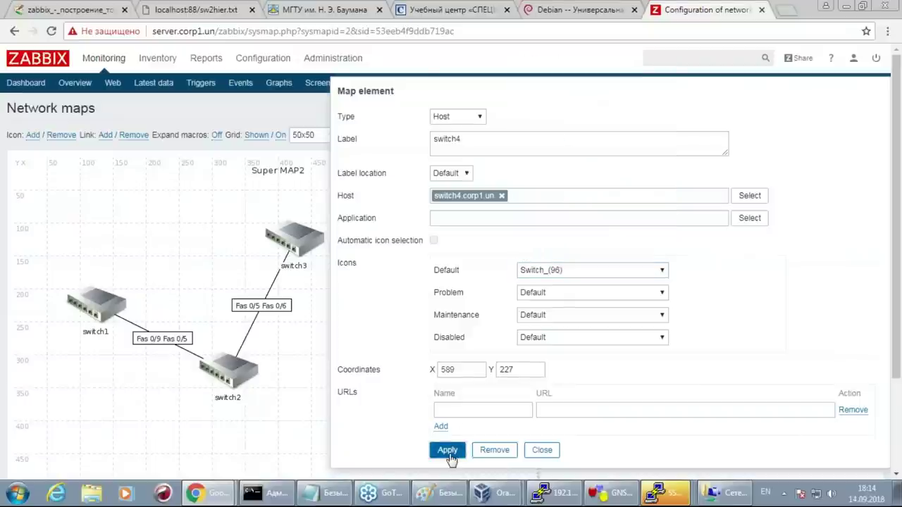
left_click(539, 452)
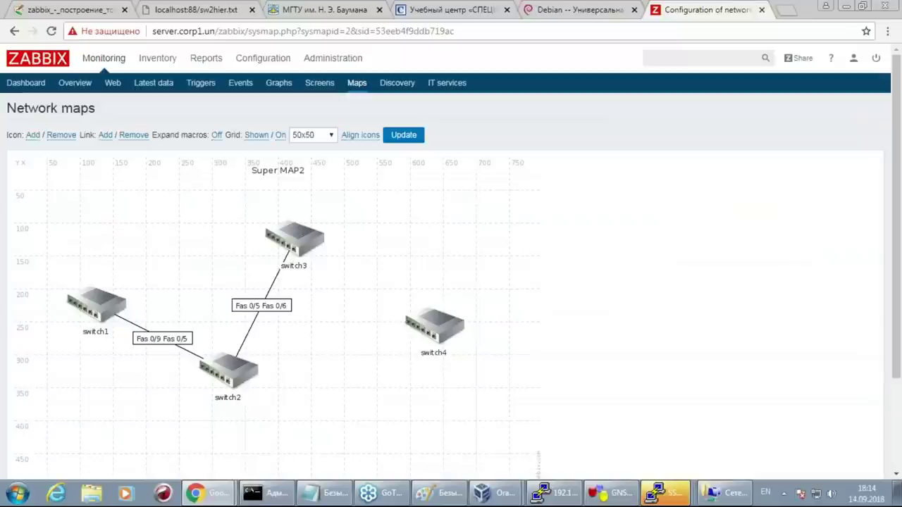
left_click(405, 136)
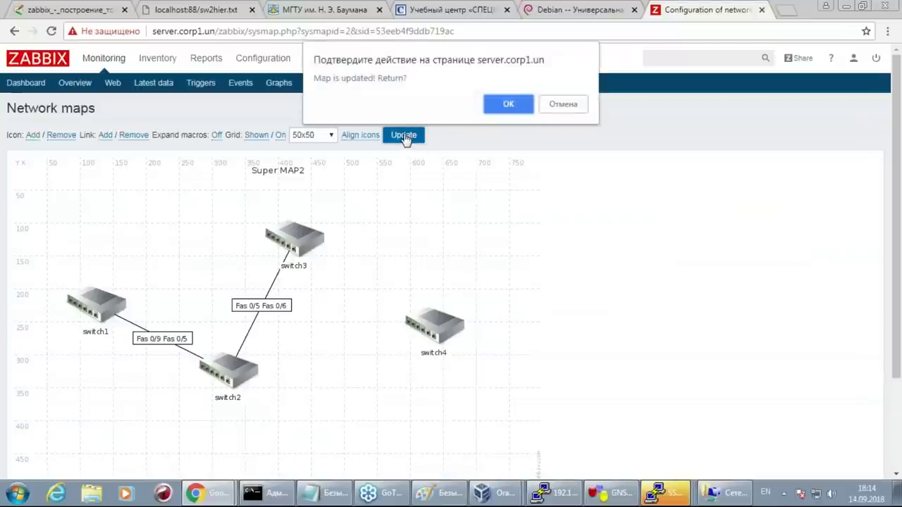
left_click(517, 108)
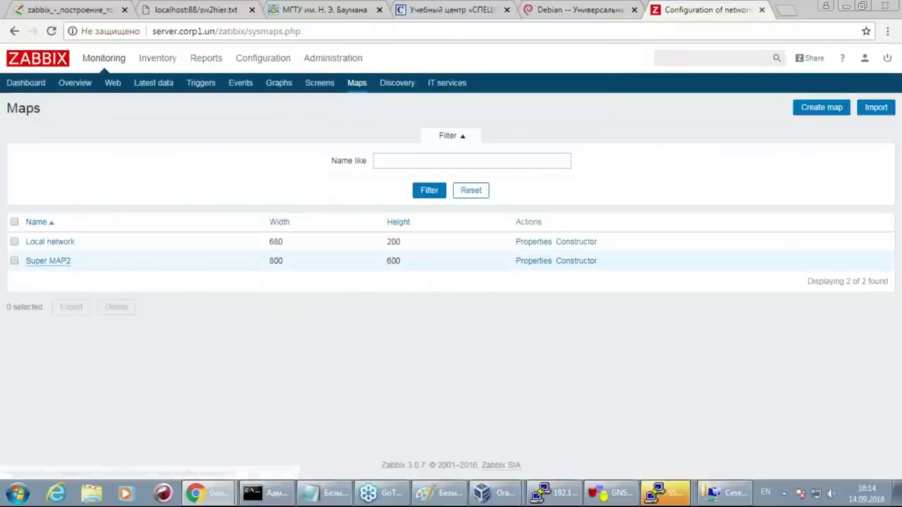
left_click(32, 262)
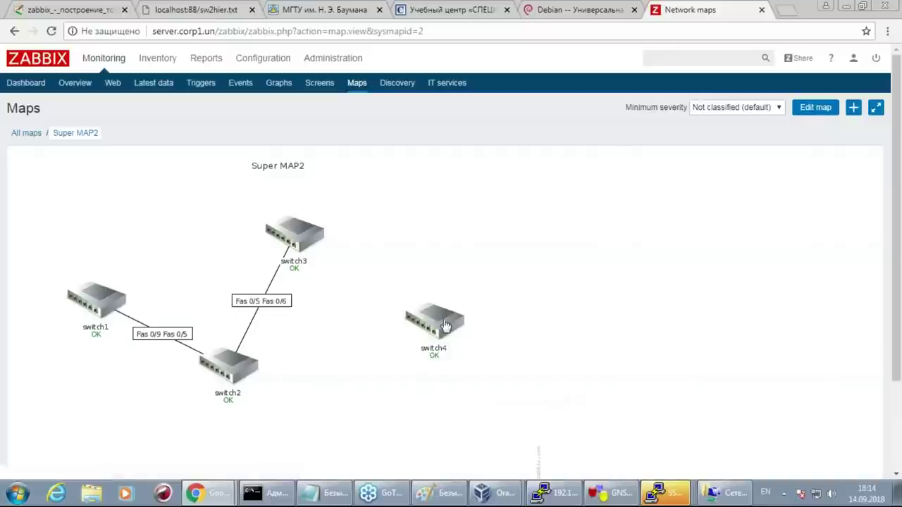
Select the conf t…wr RSH configuration block in the wiki and bring up the GNS3 topology.
left_click(42, 7)
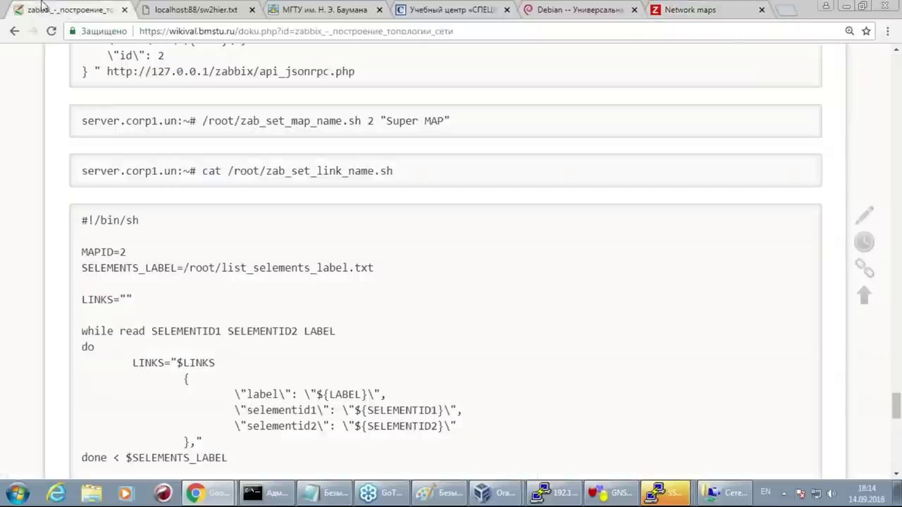
scroll(361, 330, "up", 15)
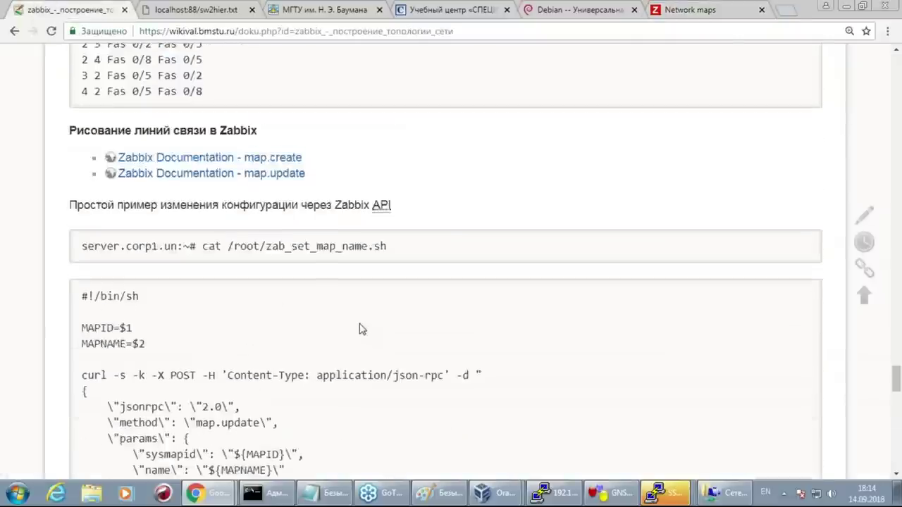
scroll(361, 329, "up", 7)
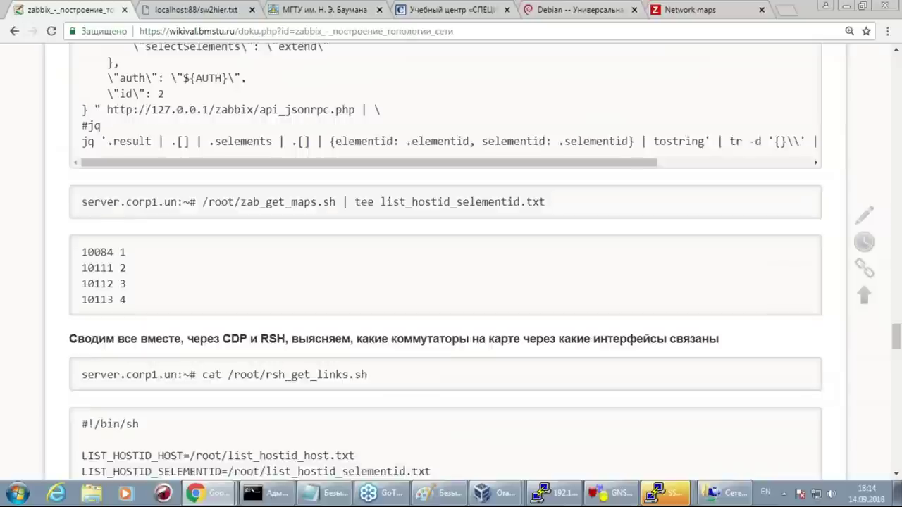
scroll(316, 310, "up", 8)
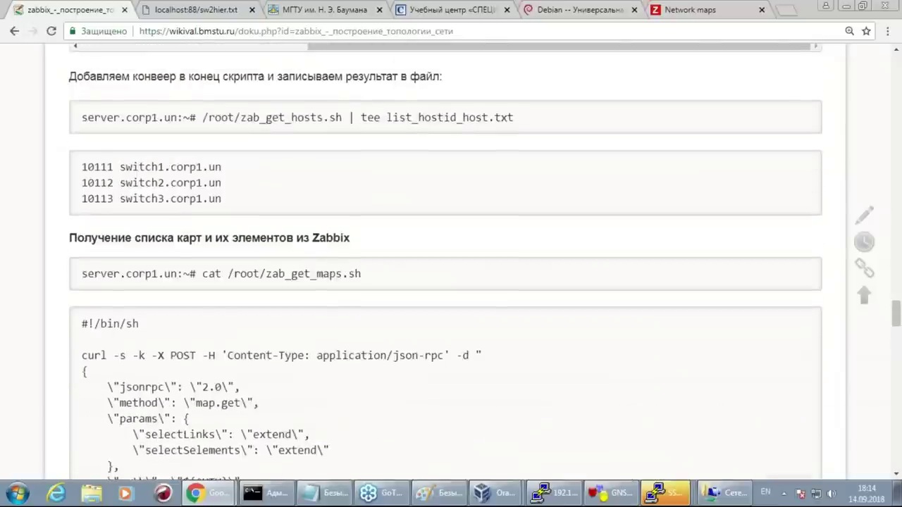
scroll(177, 211, "up", 10)
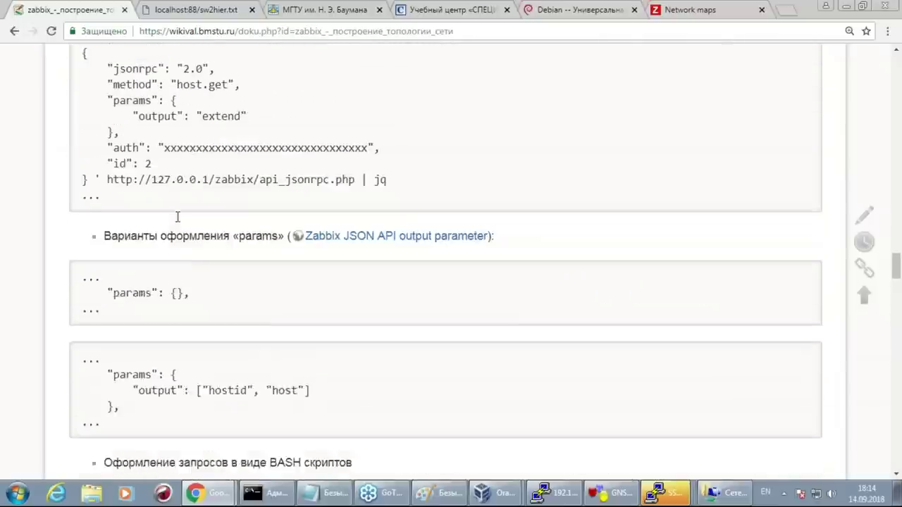
scroll(177, 222, "up", 10)
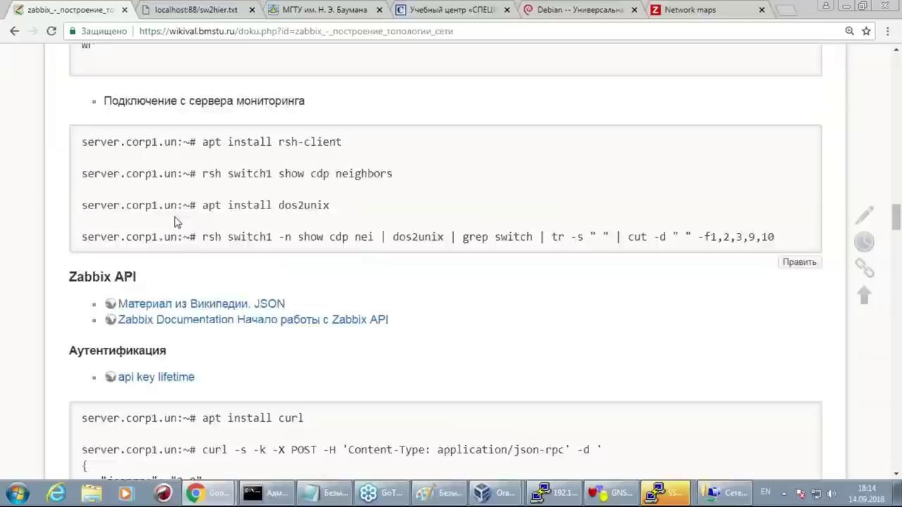
left_click_drag(127, 256, 69, 173)
key("ctrl+c")
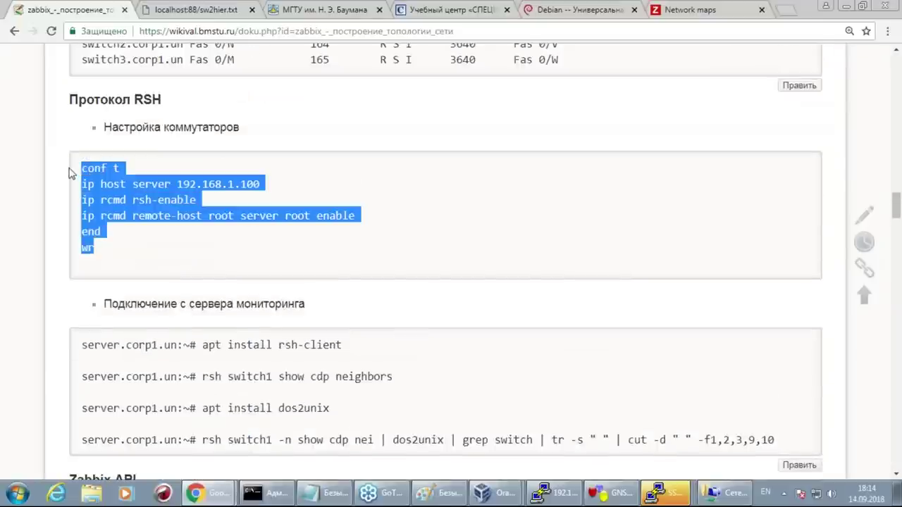
left_click(556, 492)
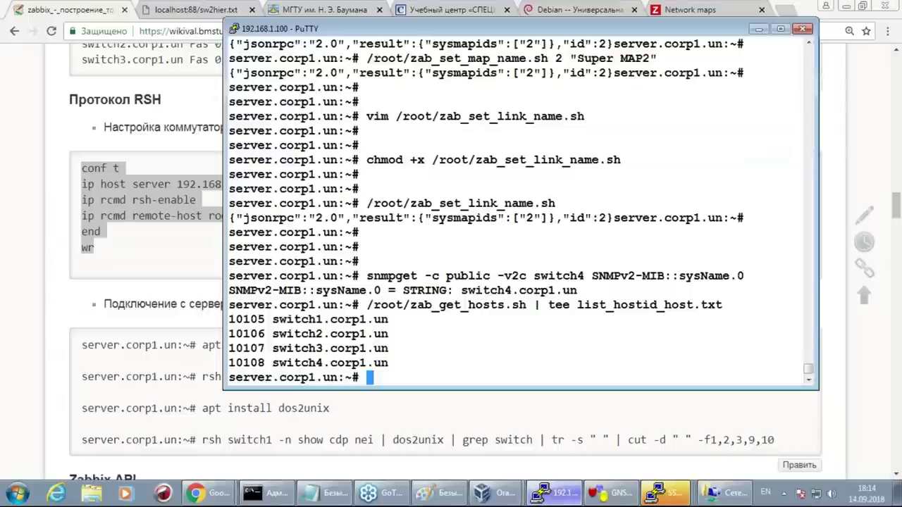
left_click(497, 493)
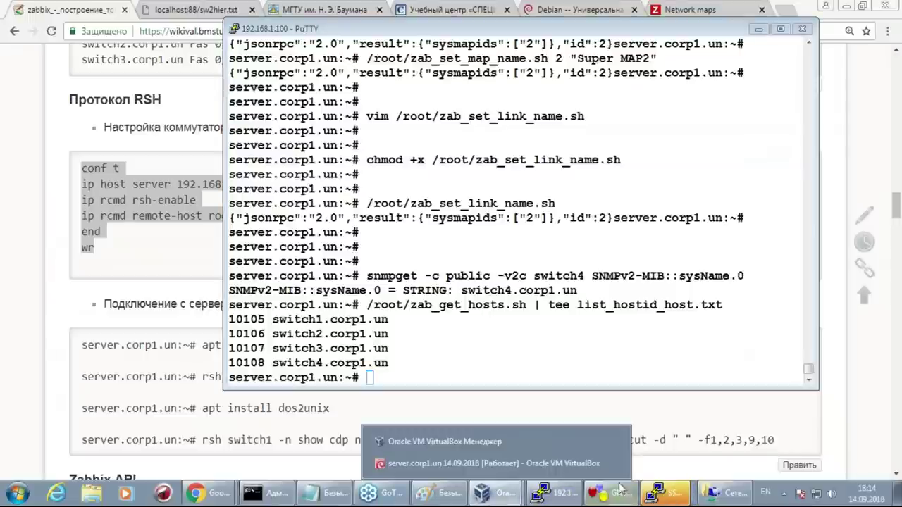
left_click(598, 494)
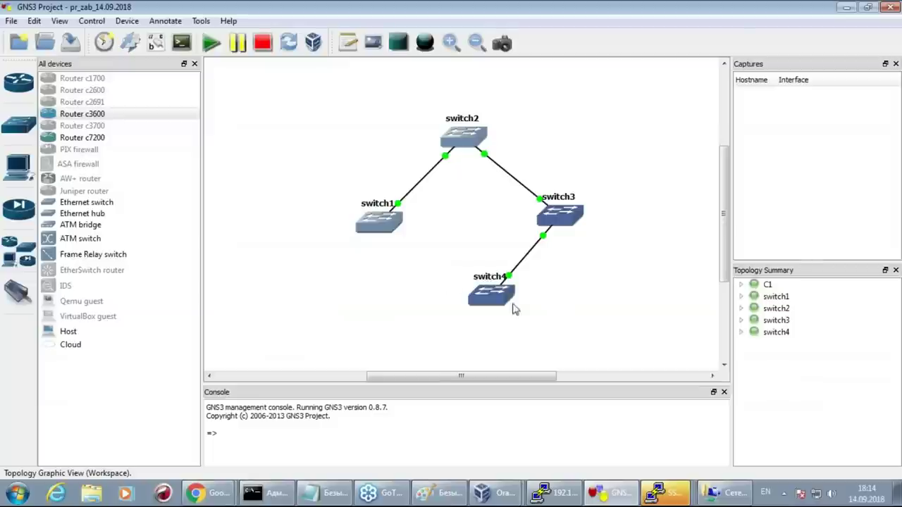
Paste the rsh configuration into switch4's console and save it with wr.
double_click(522, 298)
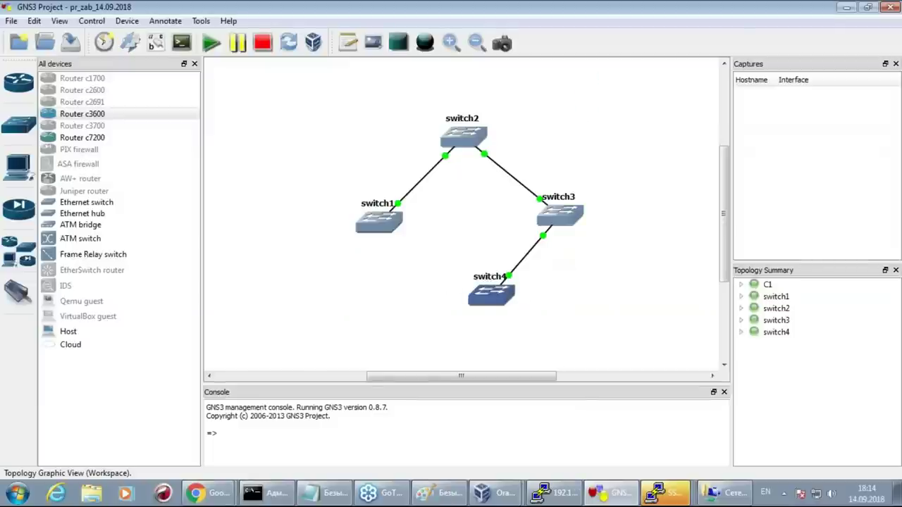
left_click(686, 111)
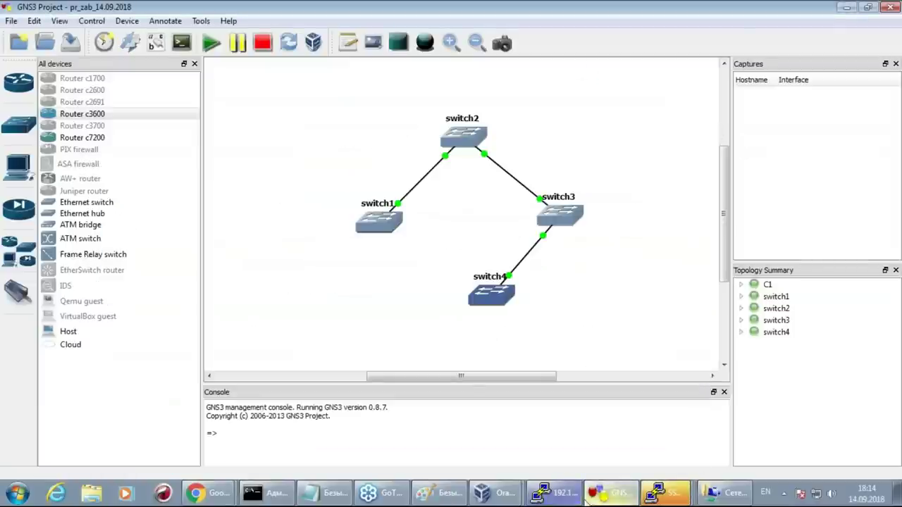
left_click(655, 493)
left_click(663, 442)
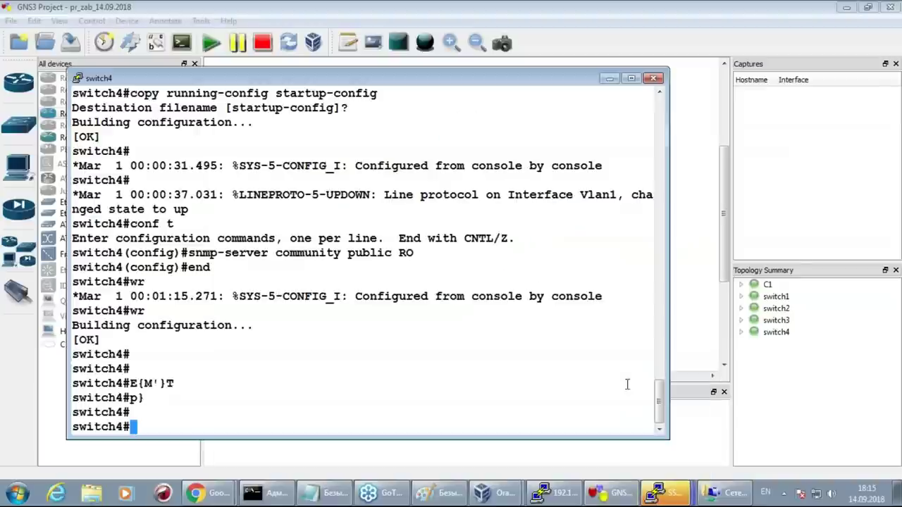
right_click(452, 282)
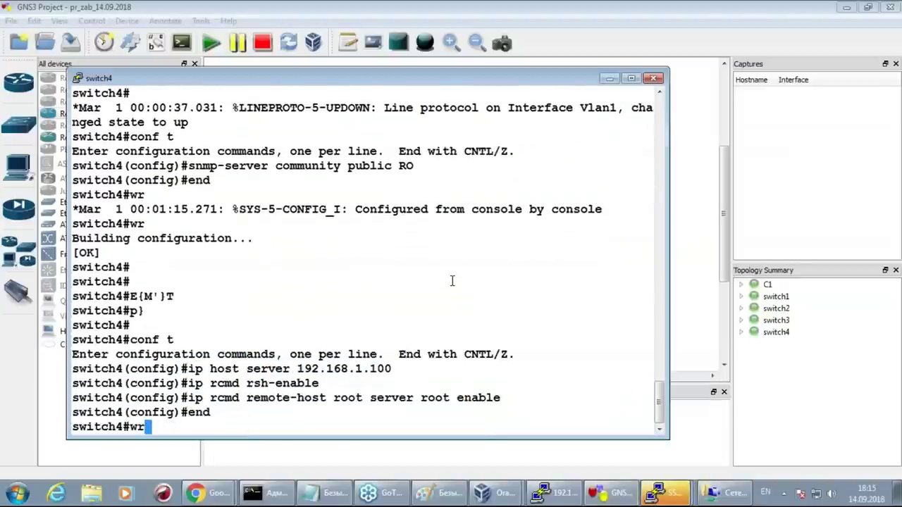
key("Return")
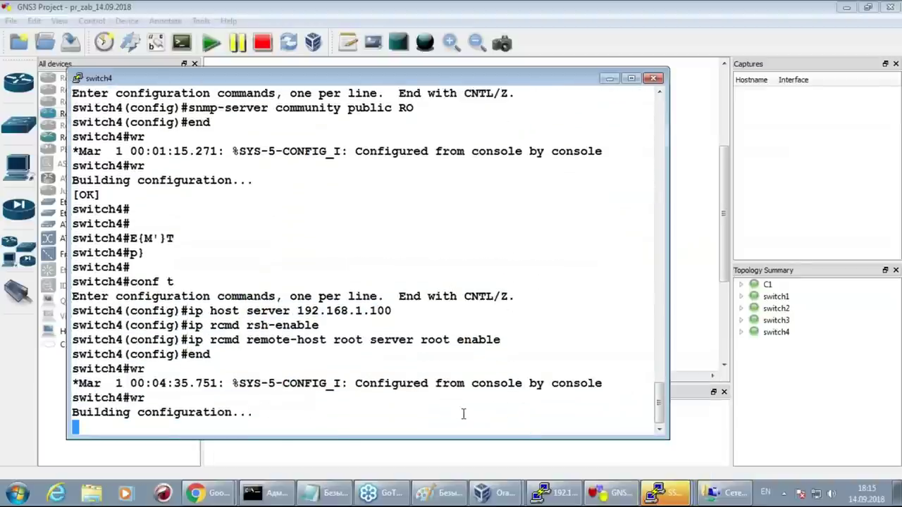
Run the rsh CDP neighbour query against switch4, showing switch3.corp1.un on Fas 0/10–Fas 0/8.
left_click(553, 493)
right_click(559, 296)
key("Right")
key("Right")
key("Right")
key("Right")
key("Right")
key("Right")
key("BackSpace")
type("4")
key("Return")
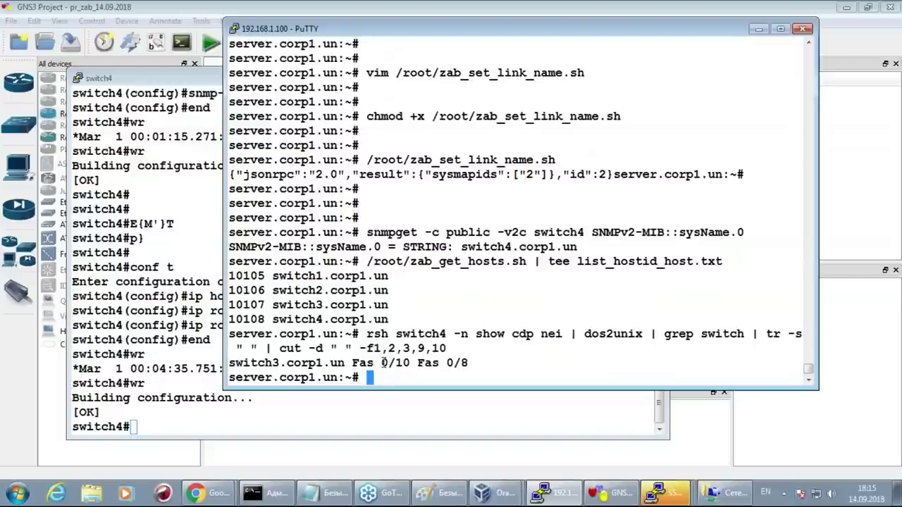
left_click(437, 362)
left_click(197, 6)
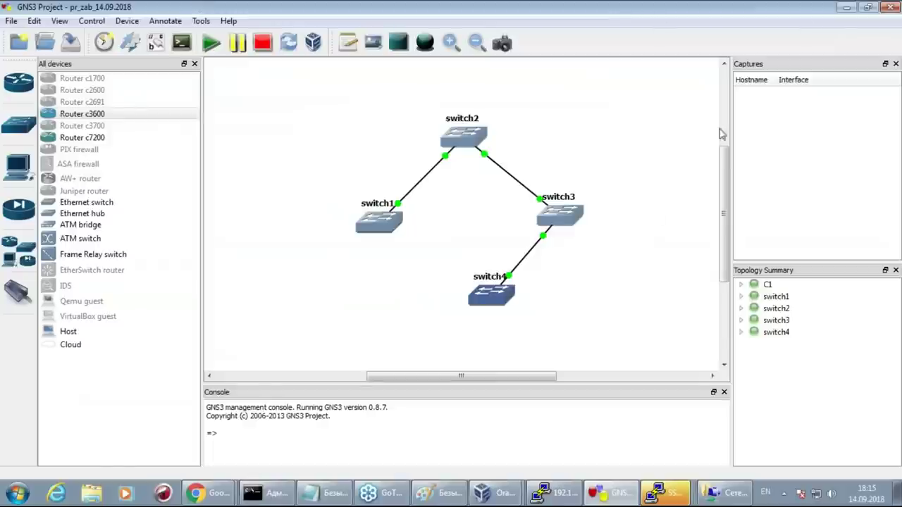
mouse_move(607, 486)
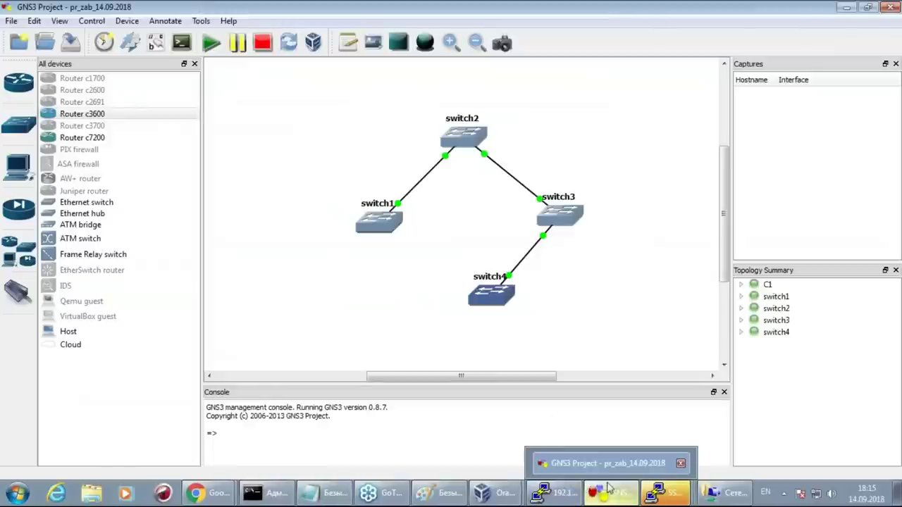
left_click(176, 467)
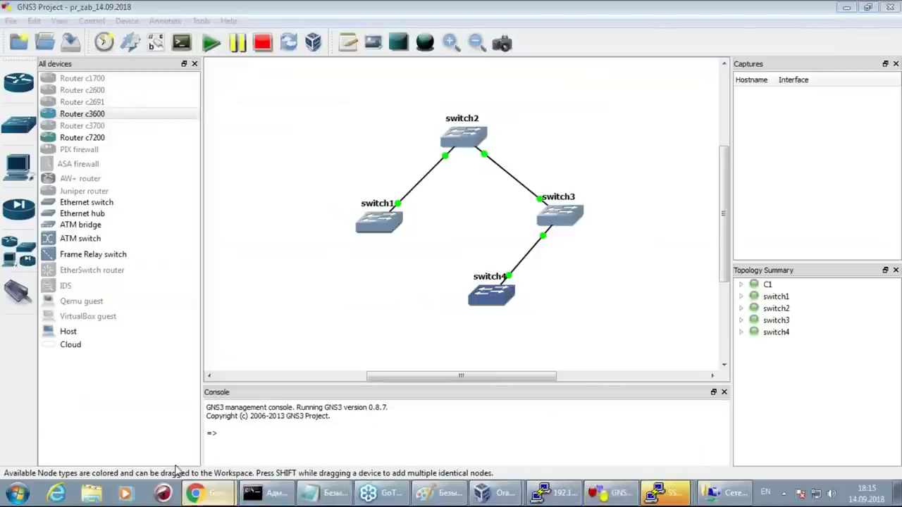
Scroll the wiki to the switch-adding algorithm and highlight its first steps.
mouse_move(194, 494)
left_click(281, 435)
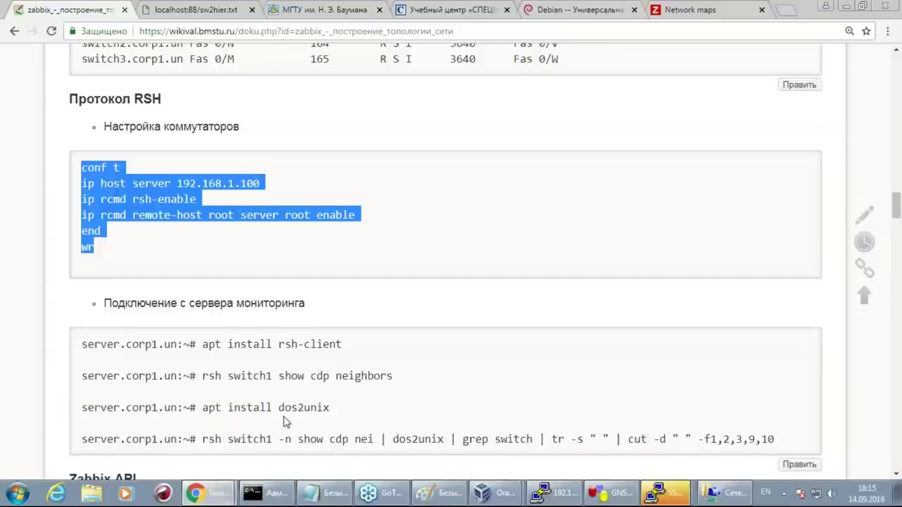
scroll(281, 423, "down", 3)
left_click_drag(896, 223, 897, 458)
scroll(403, 251, "up", 3)
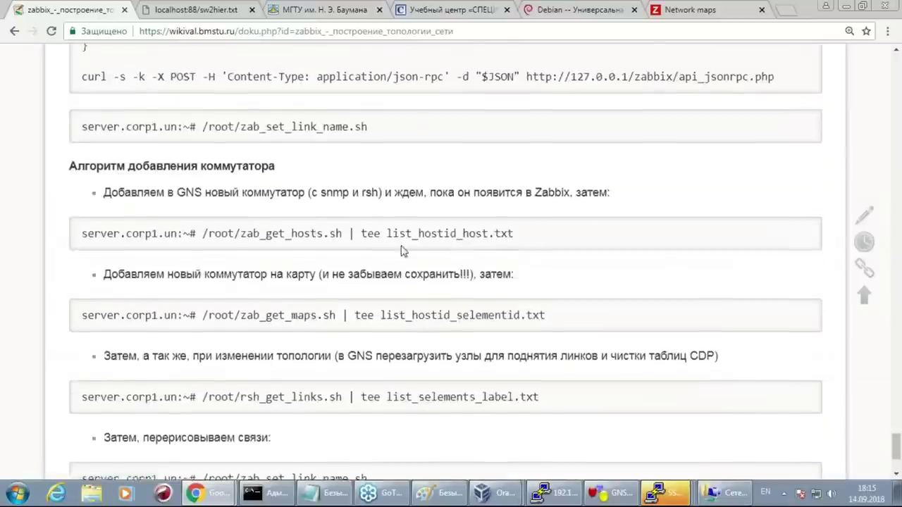
scroll(404, 251, "up", 1)
left_click_drag(141, 240, 478, 235)
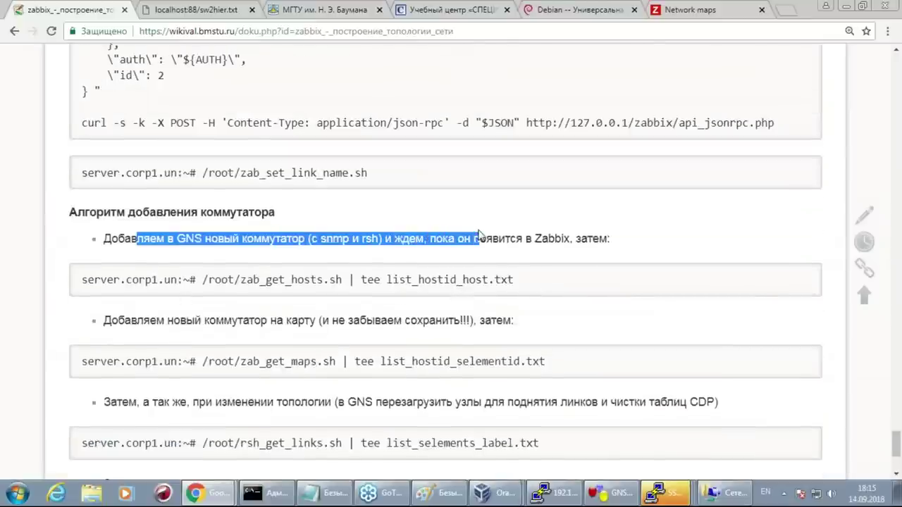
left_click_drag(159, 321, 418, 321)
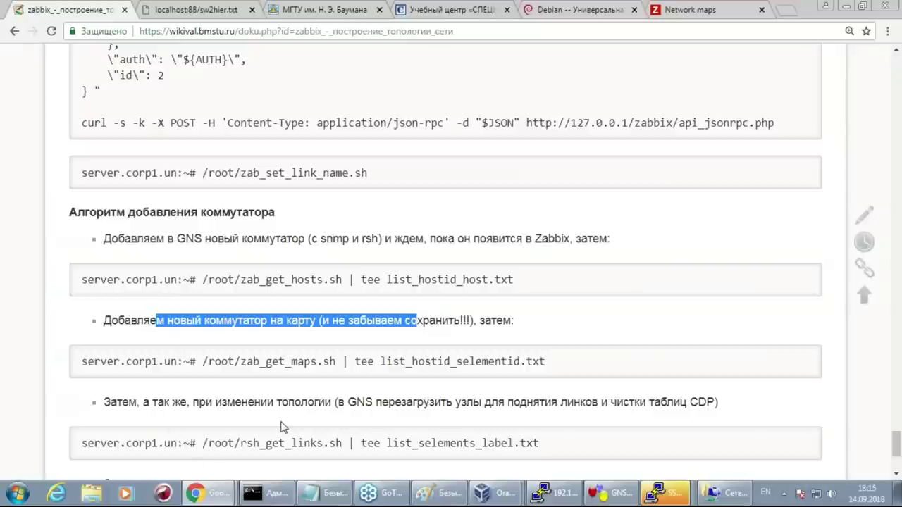
Select and copy /root/zab_get_maps.sh | tee list_hostid_selementid.txt.
scroll(284, 427, "down", 1)
scroll(371, 319, "down", 1)
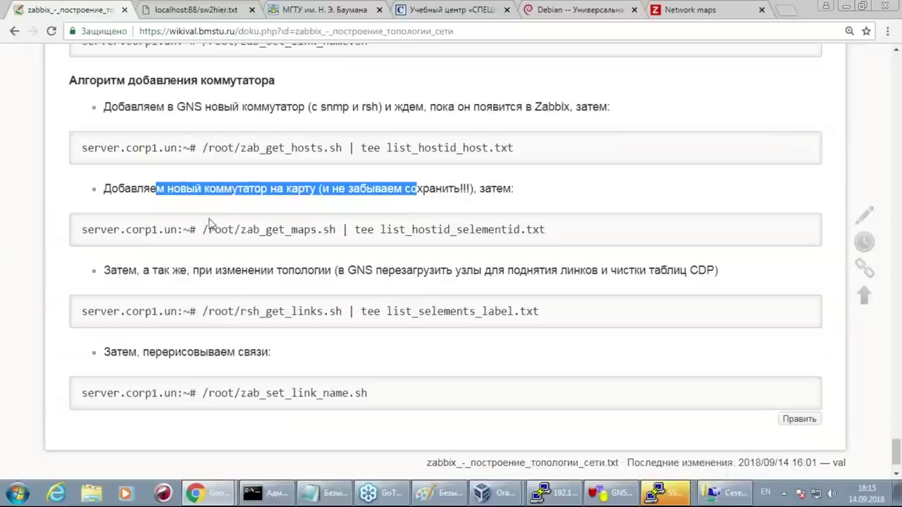
left_click_drag(202, 228, 546, 227)
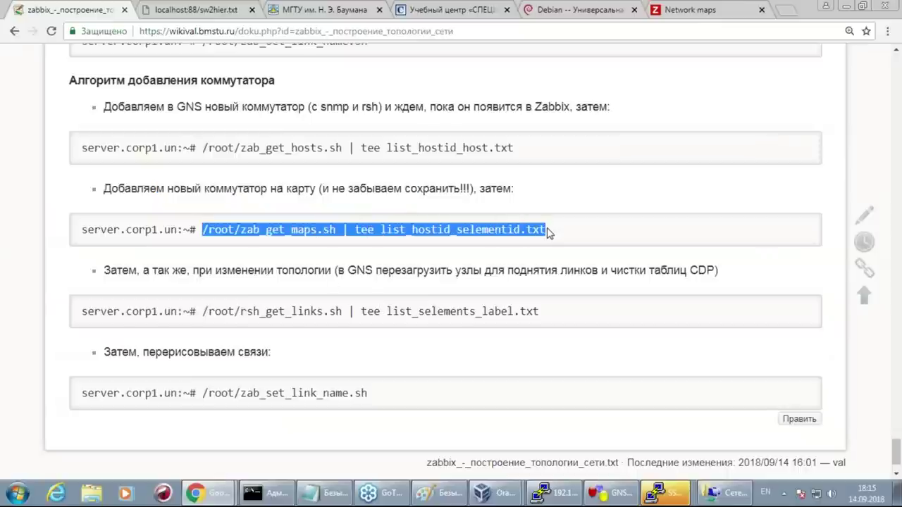
key("alt+Tab")
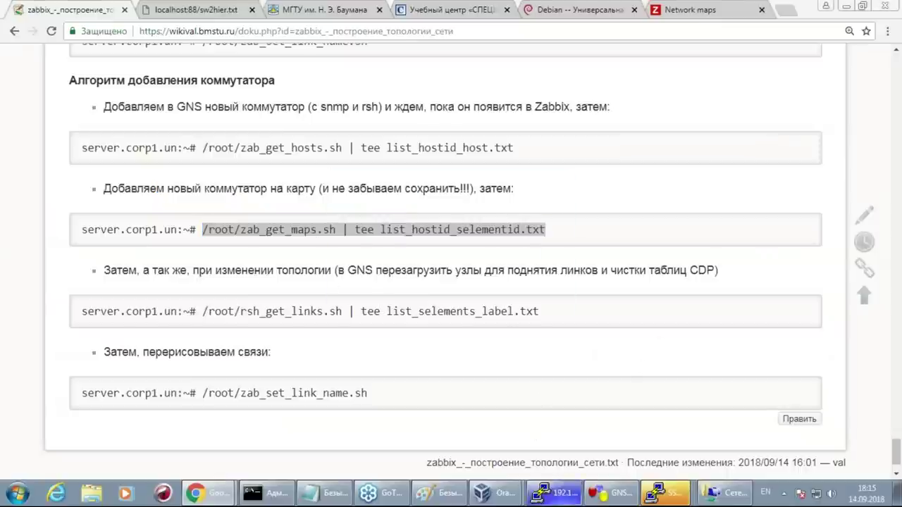
left_click(674, 499)
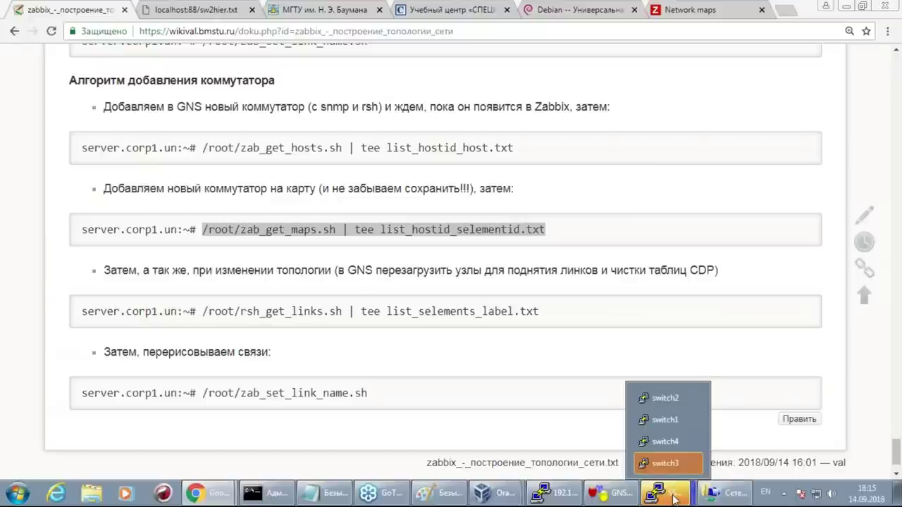
Run zab_get_maps.sh on the server, pairing switch4's host 10108 with map element ID 5.
left_click(553, 493)
right_click(493, 242)
key("Return")
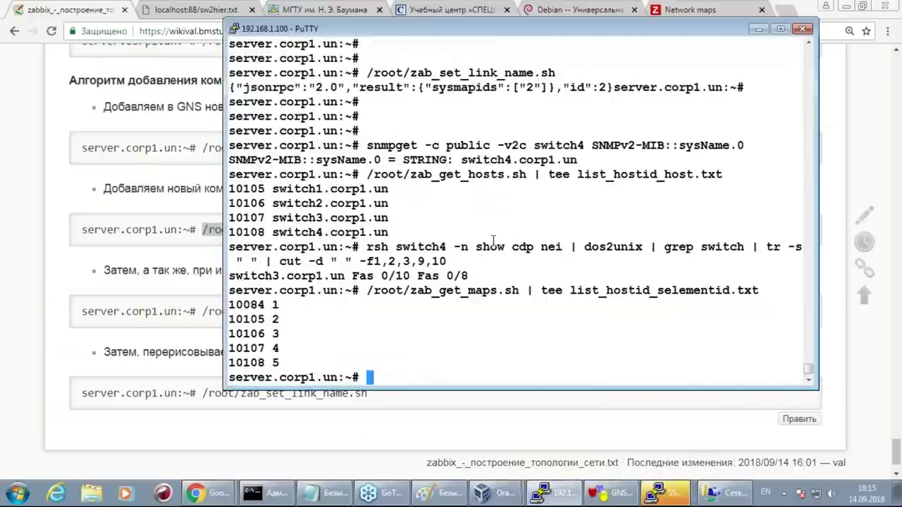
left_click_drag(275, 362, 280, 363)
left_click(354, 434)
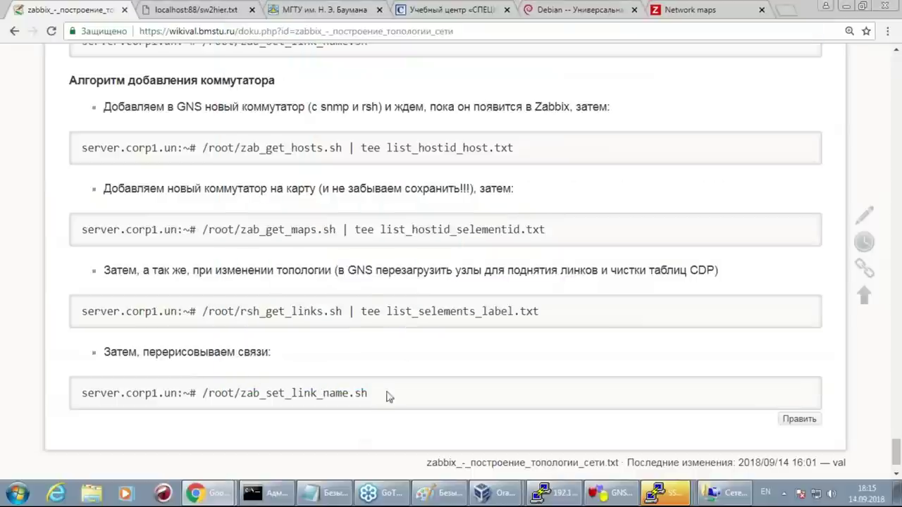